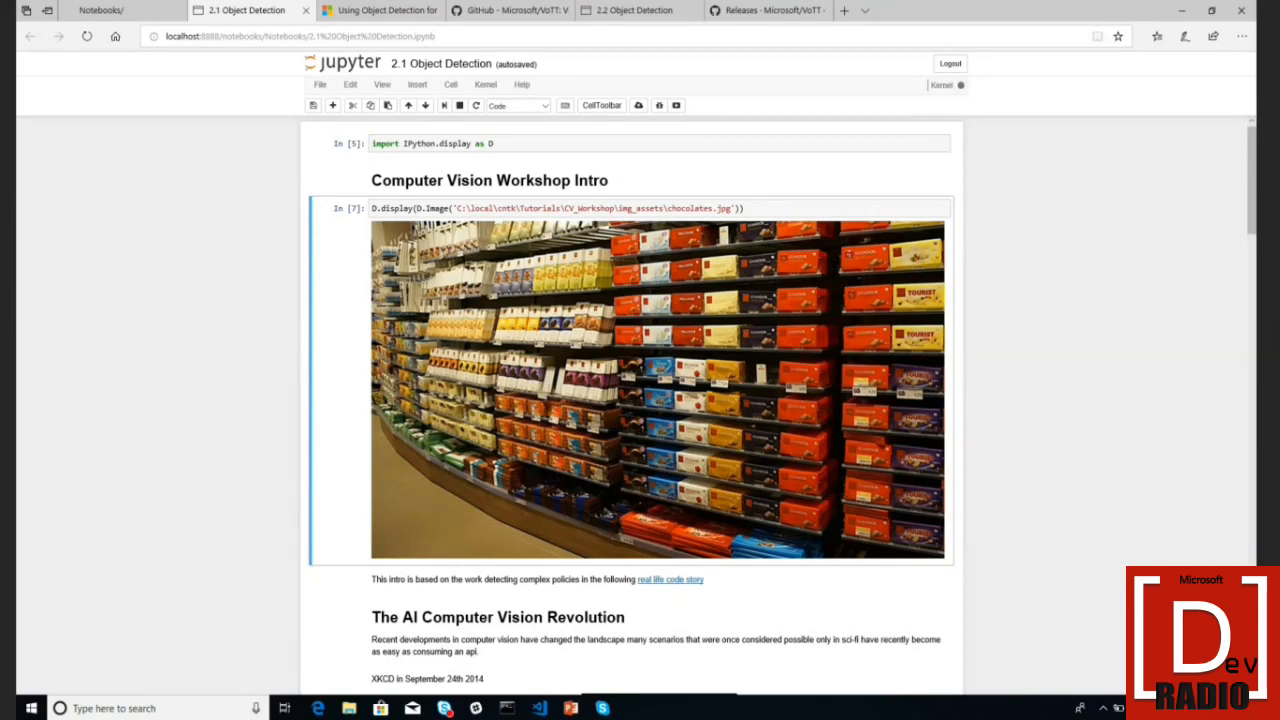
- Switch to the 'Using Object Detection for Complex Image Classification Scenarios' blog tab
key("ctrl+Tab")
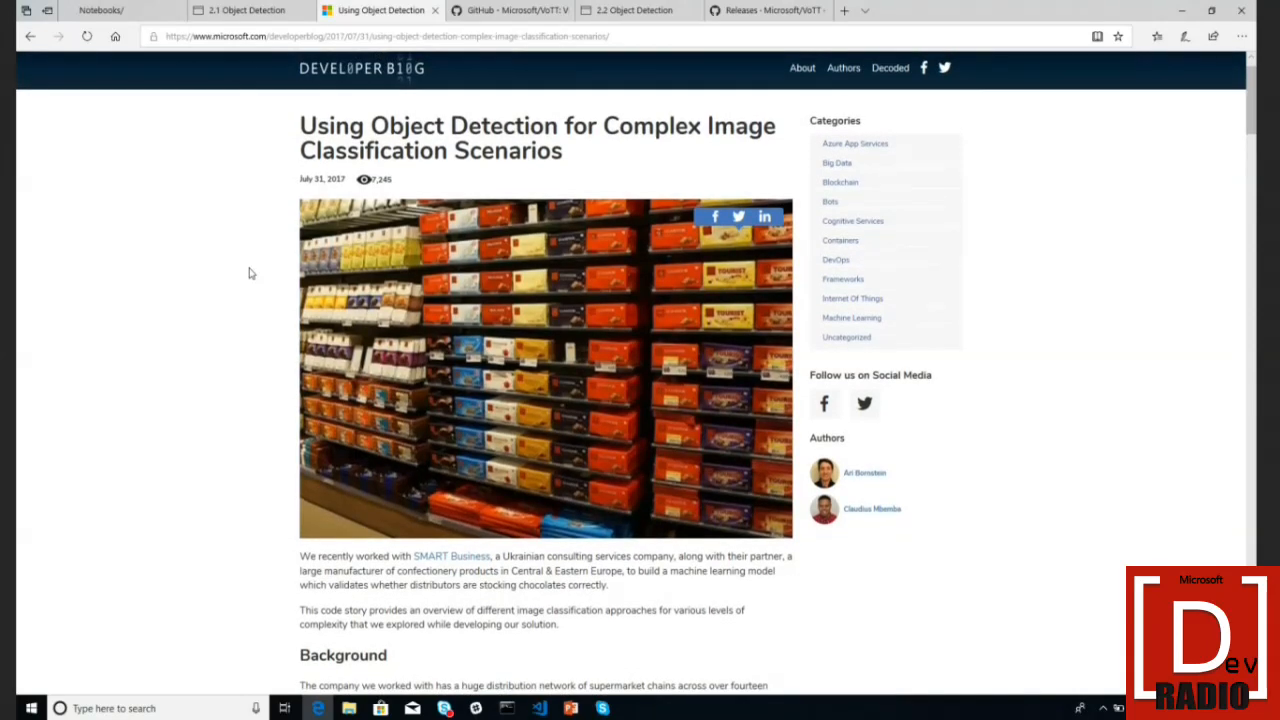
- Scroll the blog post down to its Background section, then go back to the 2.1 Object Detection tab
scroll(250, 273, "up", 1)
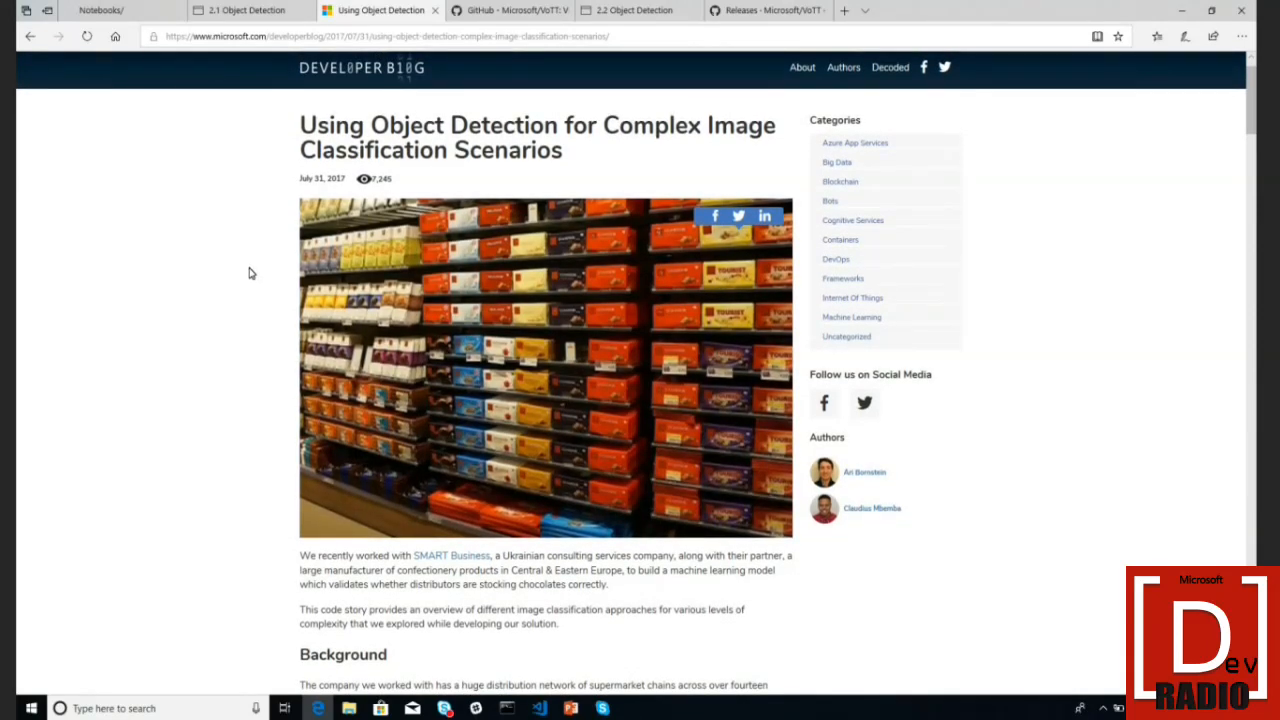
scroll(250, 273, "down", 1)
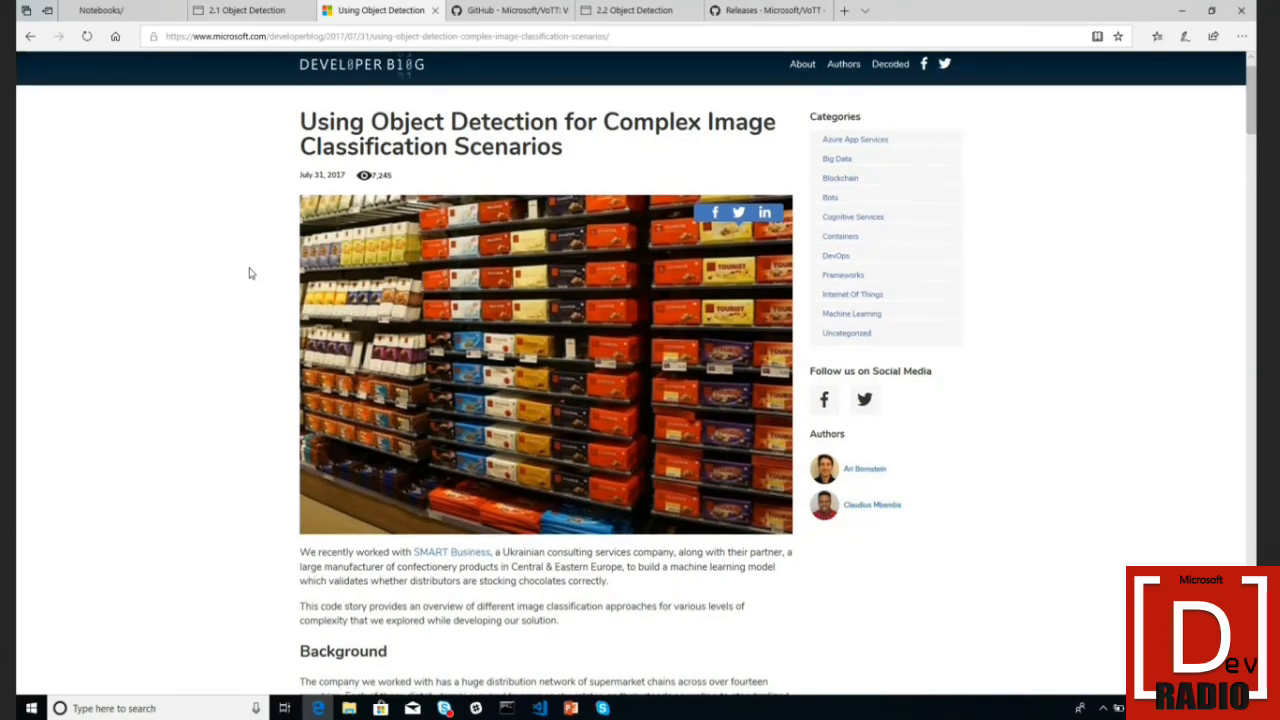
scroll(250, 273, "down", 2)
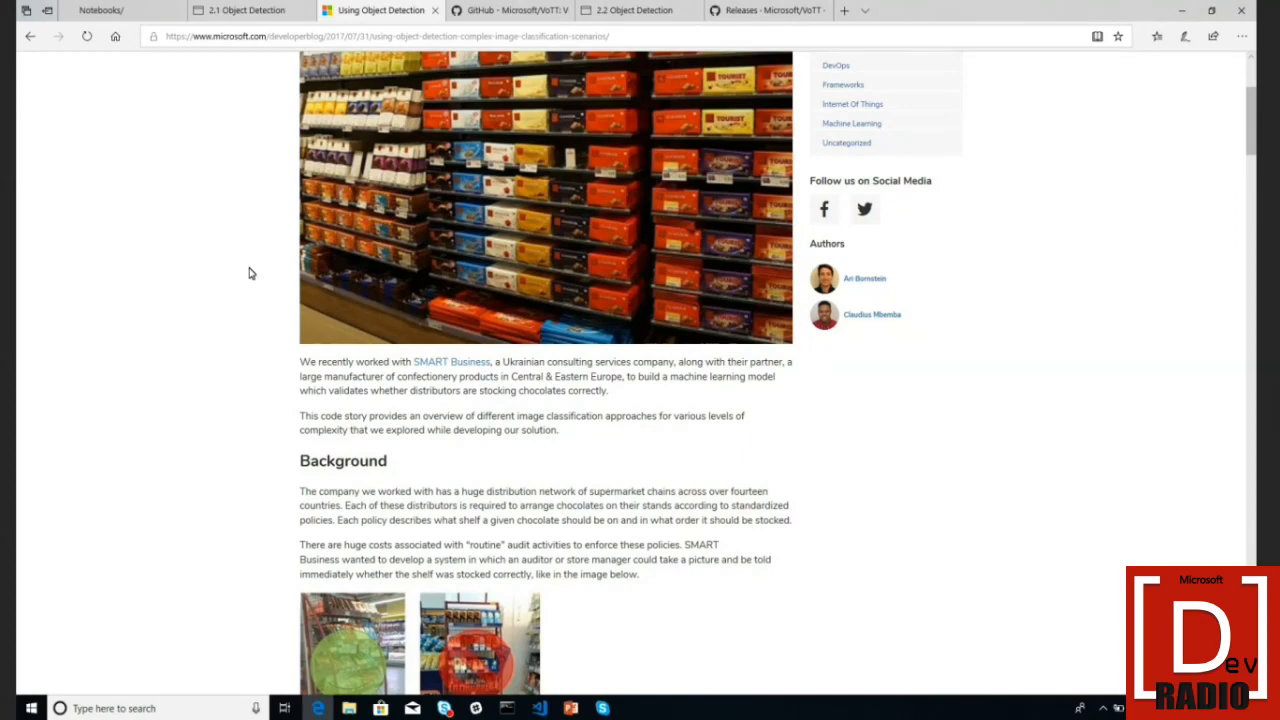
scroll(251, 273, "down", 3)
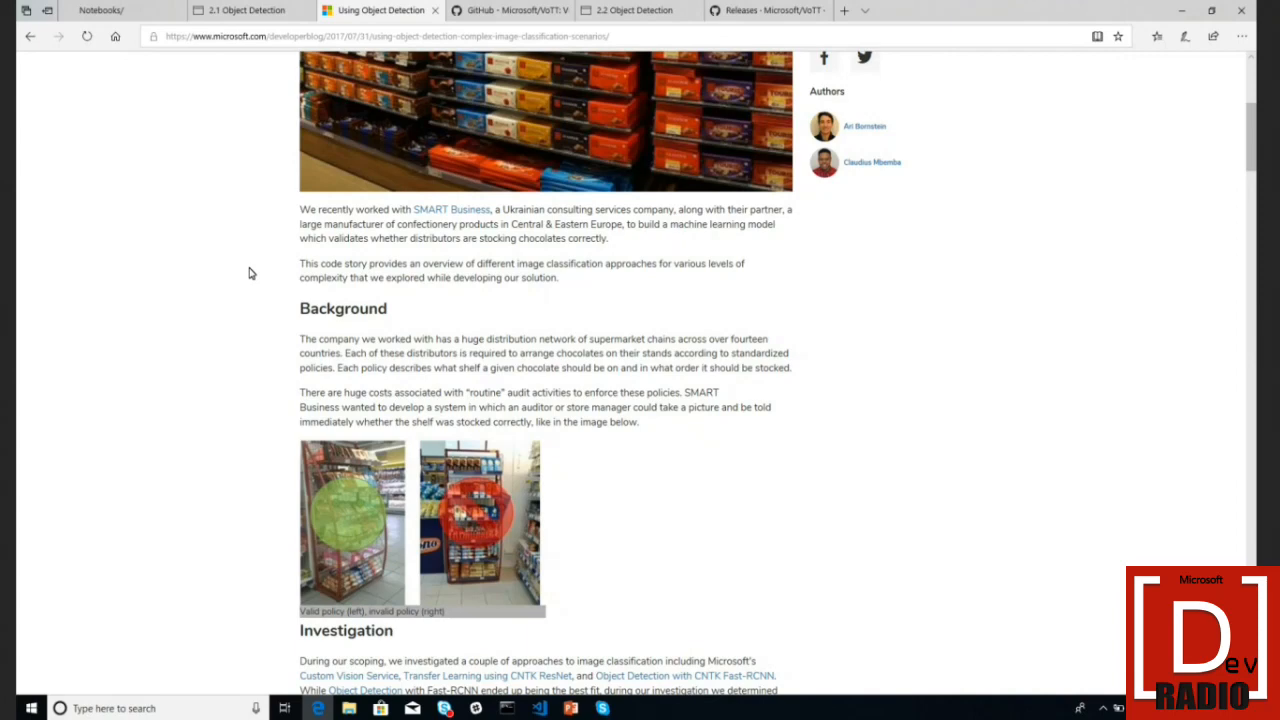
left_click(263, 17)
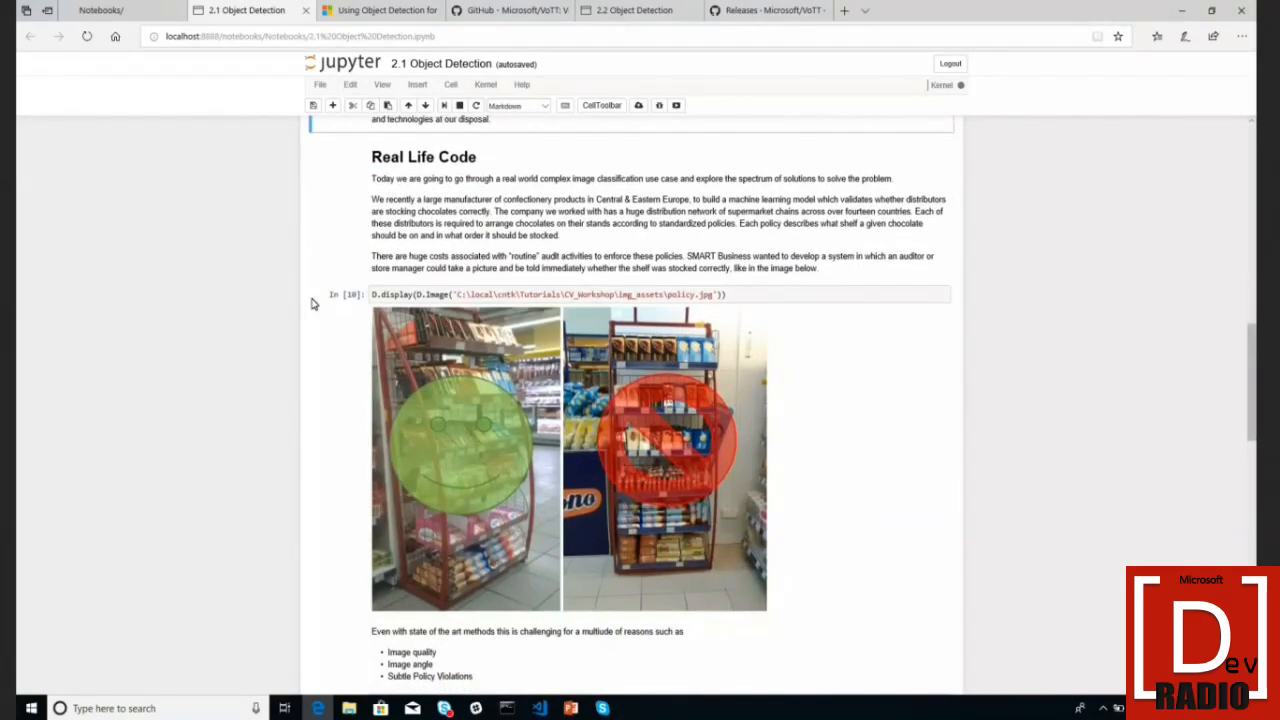
- Select the In [10] shelf policy cell and scroll to the Workshop Challenge's valid and invalid examples
left_click(311, 303)
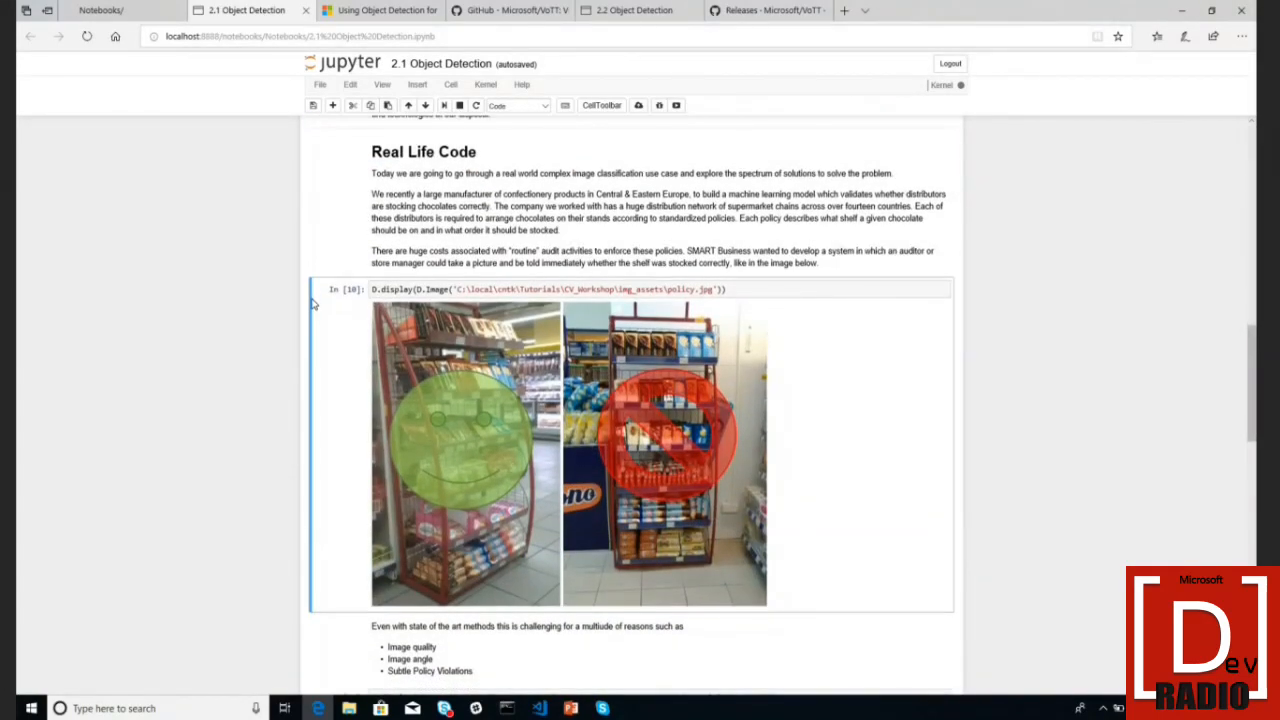
scroll(311, 303, "down", 6)
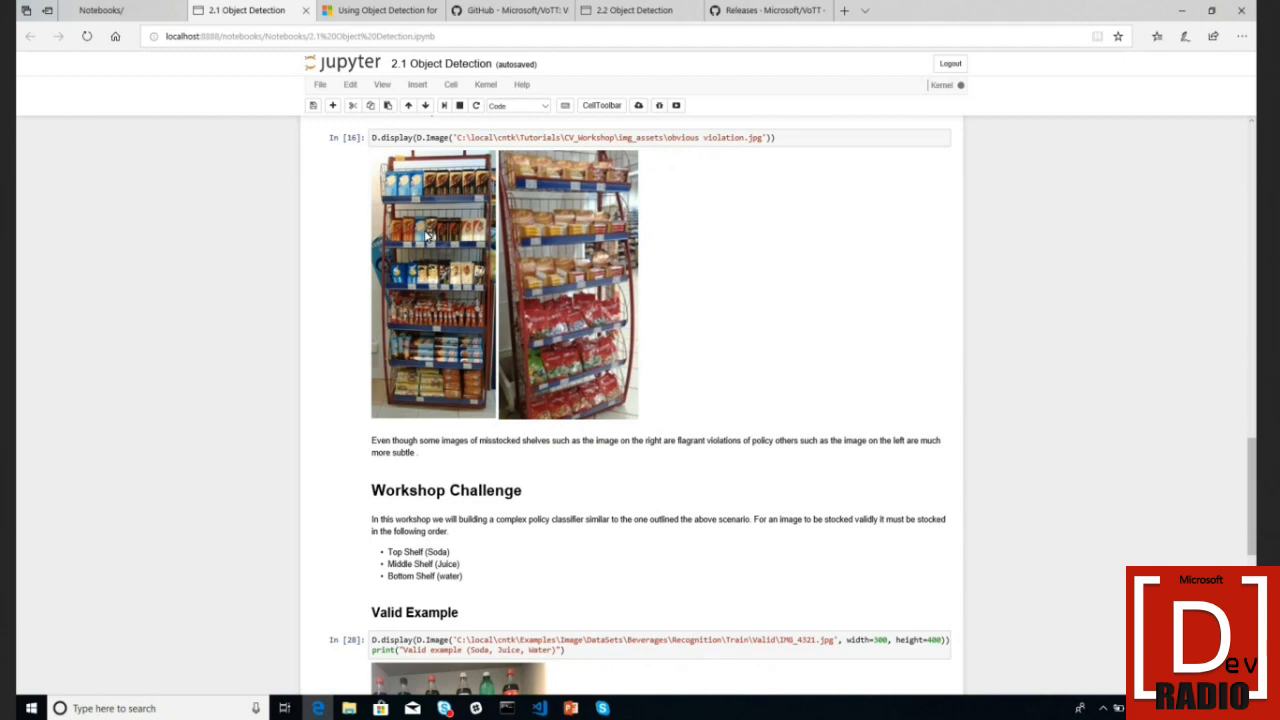
scroll(427, 235, "down", 1)
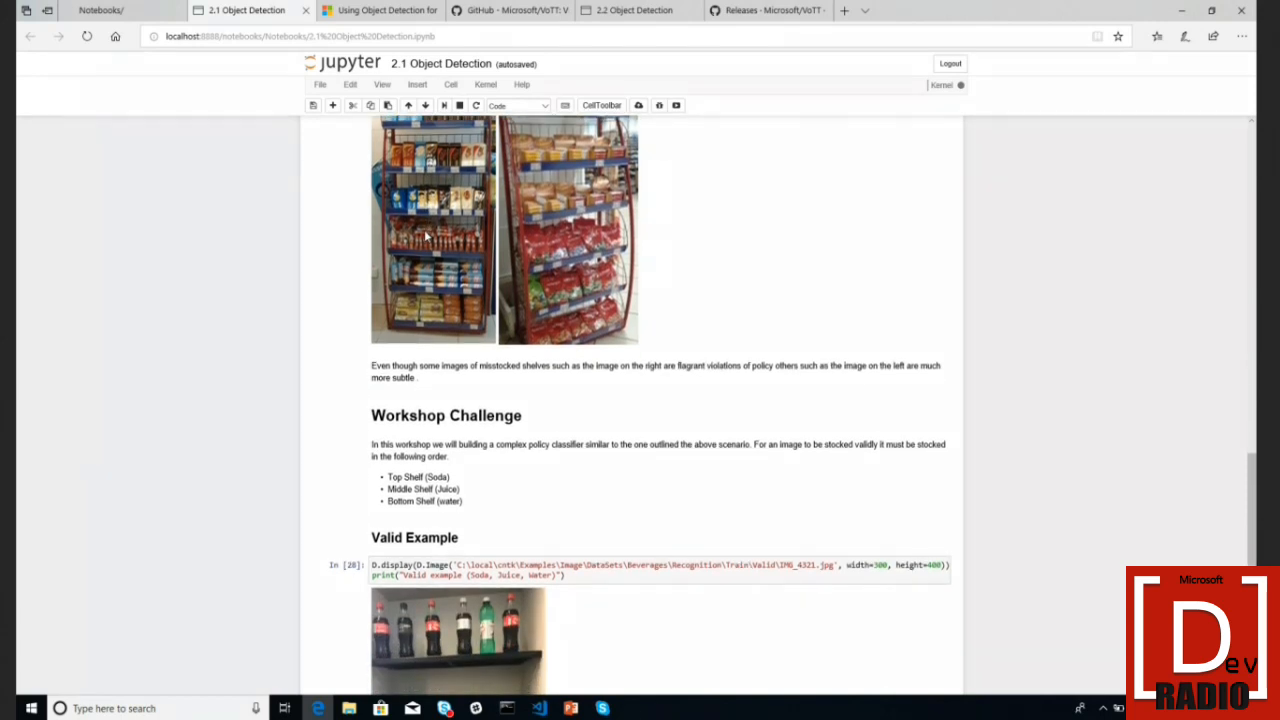
scroll(427, 235, "up", 1)
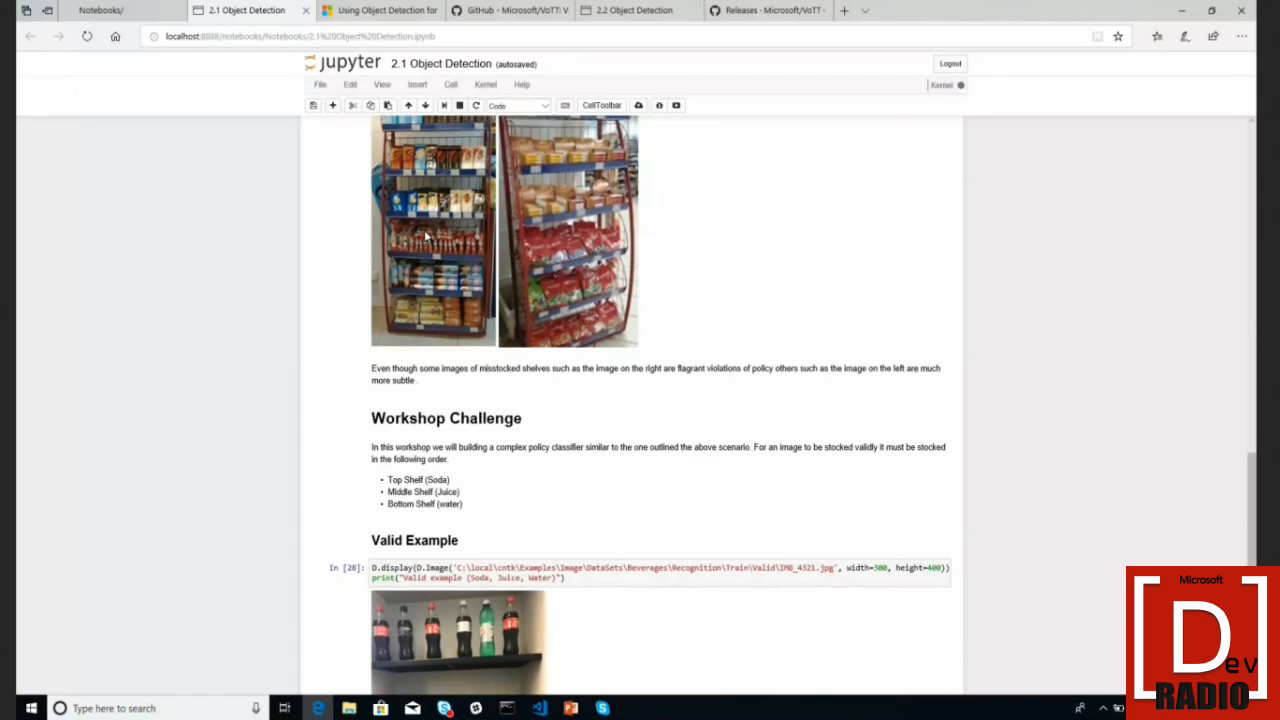
scroll(427, 235, "down", 5)
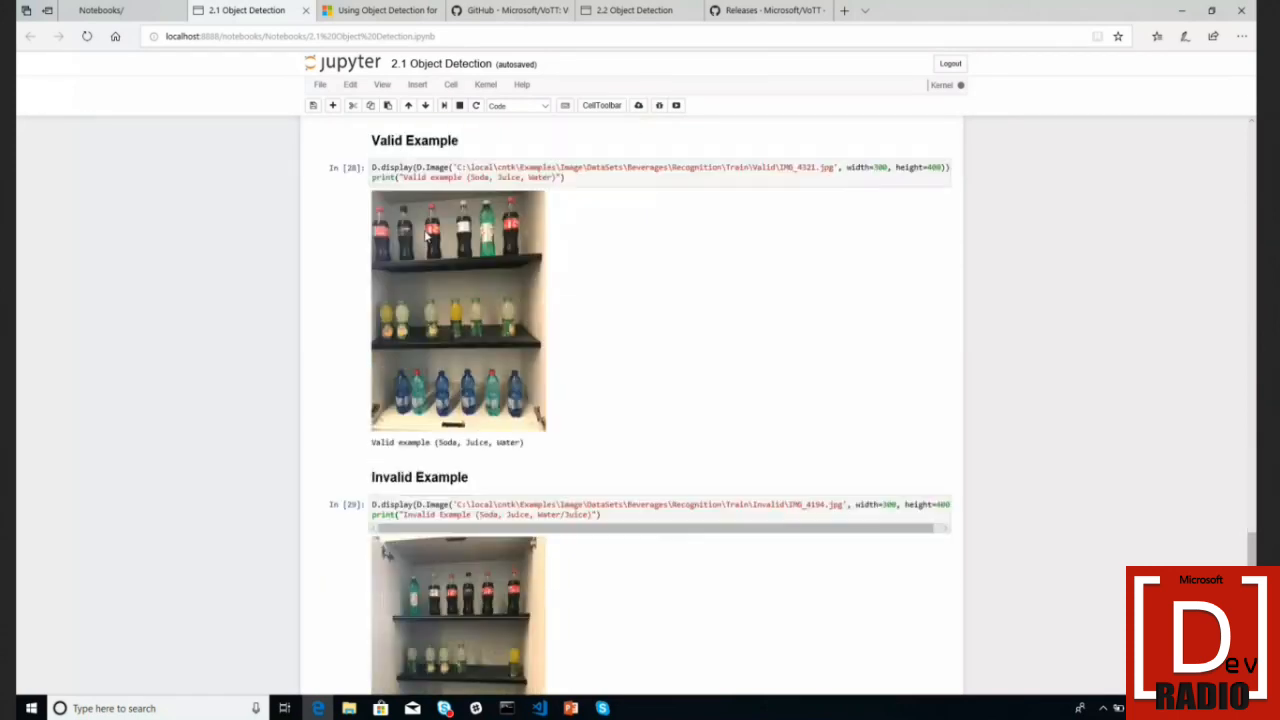
scroll(427, 235, "down", 1)
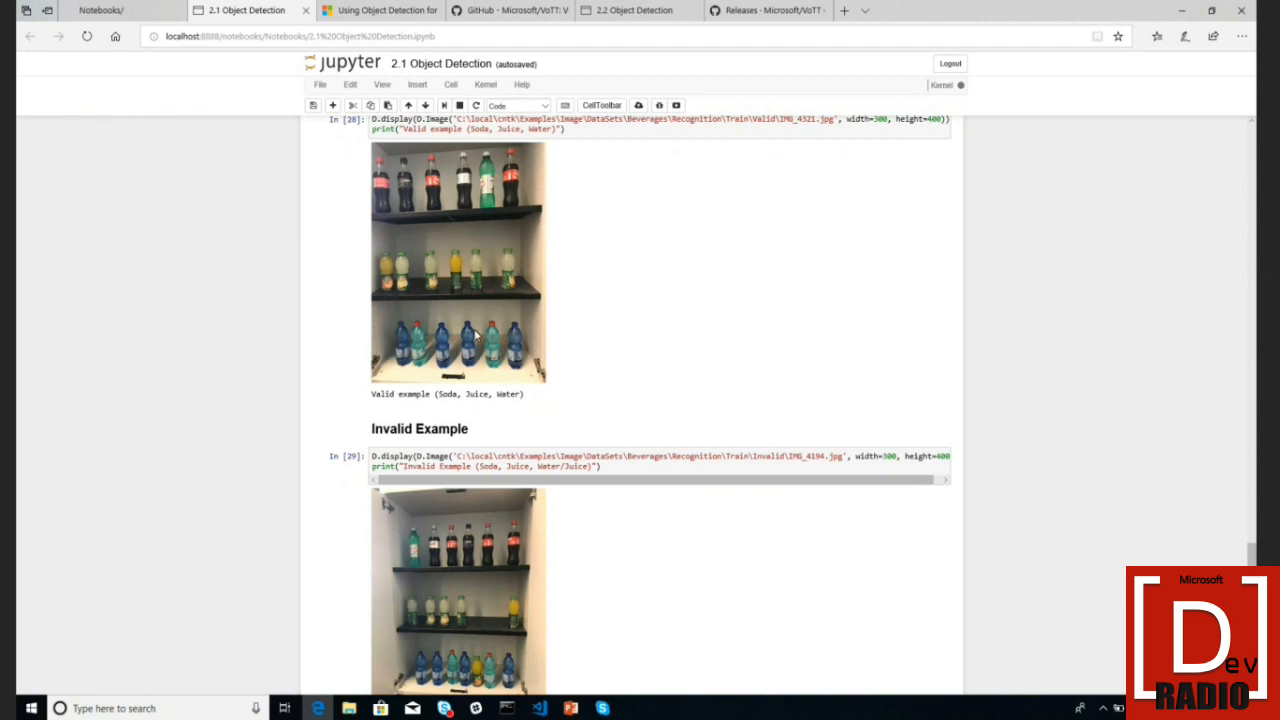
scroll(476, 336, "down", 2)
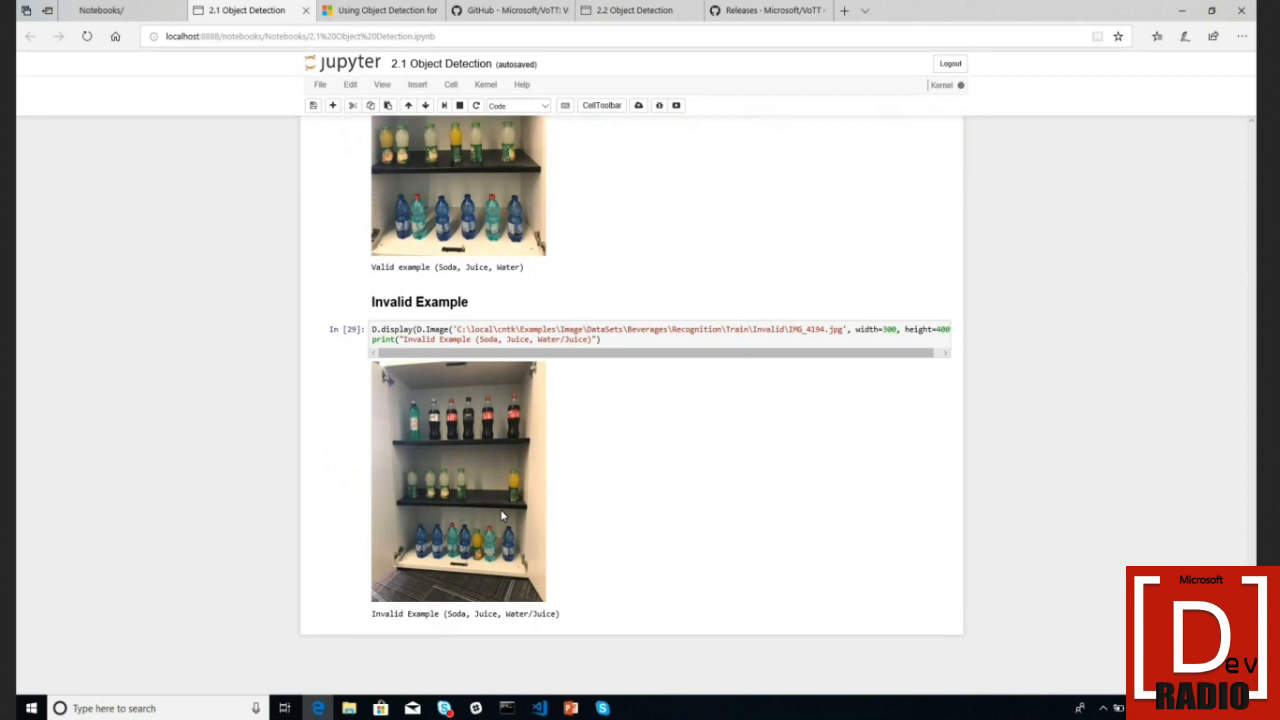
scroll(502, 515, "up", 1)
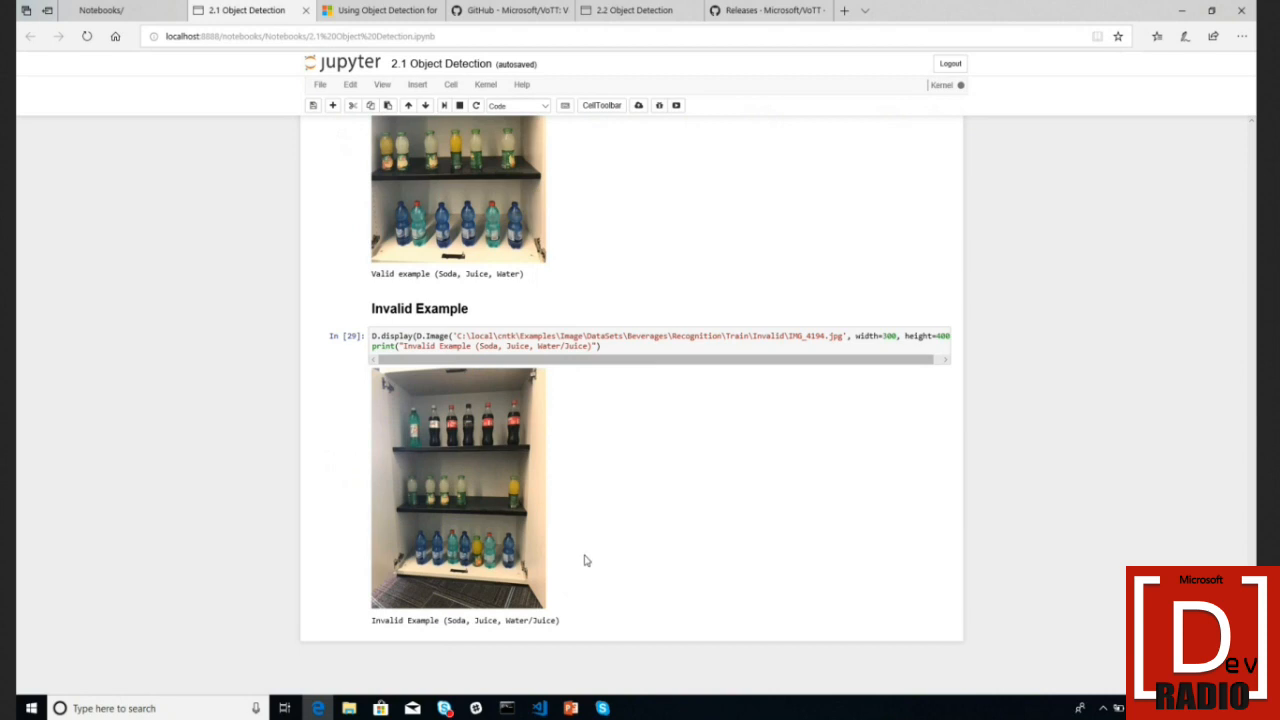
scroll(586, 561, "up", 3)
scroll(586, 561, "up", 1)
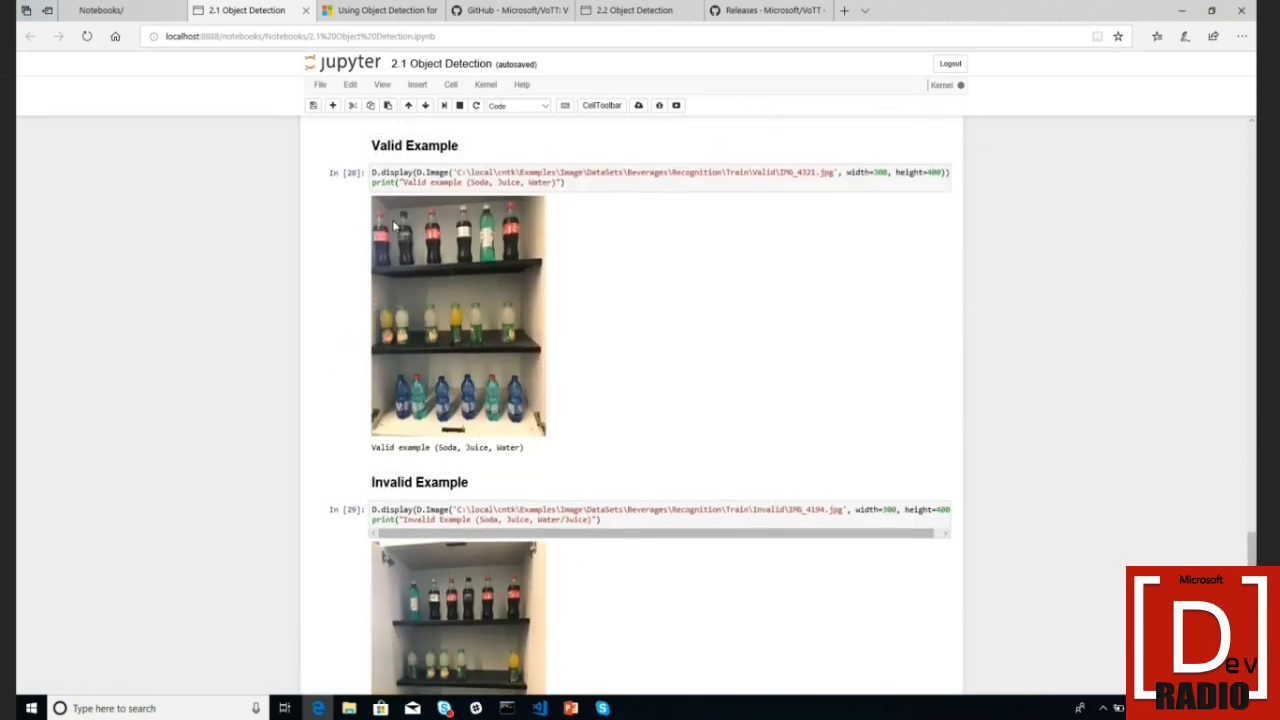
scroll(482, 563, "down", 4)
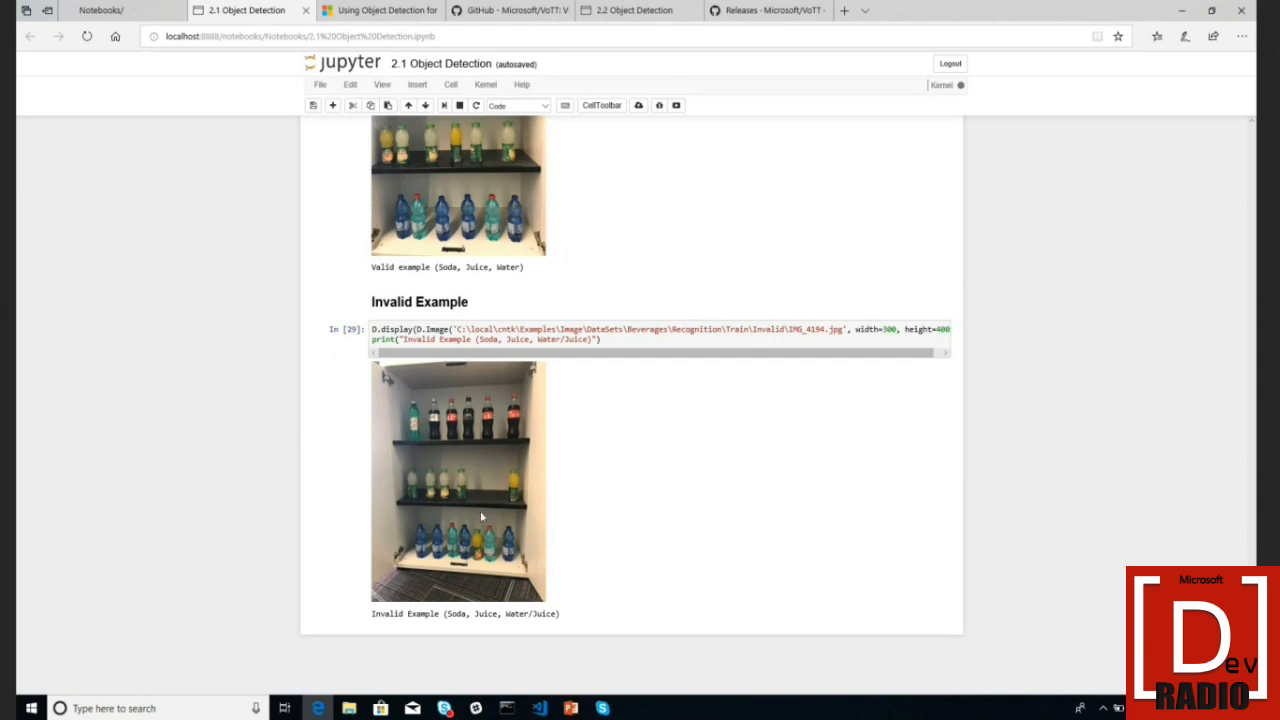
scroll(476, 577, "up", 3)
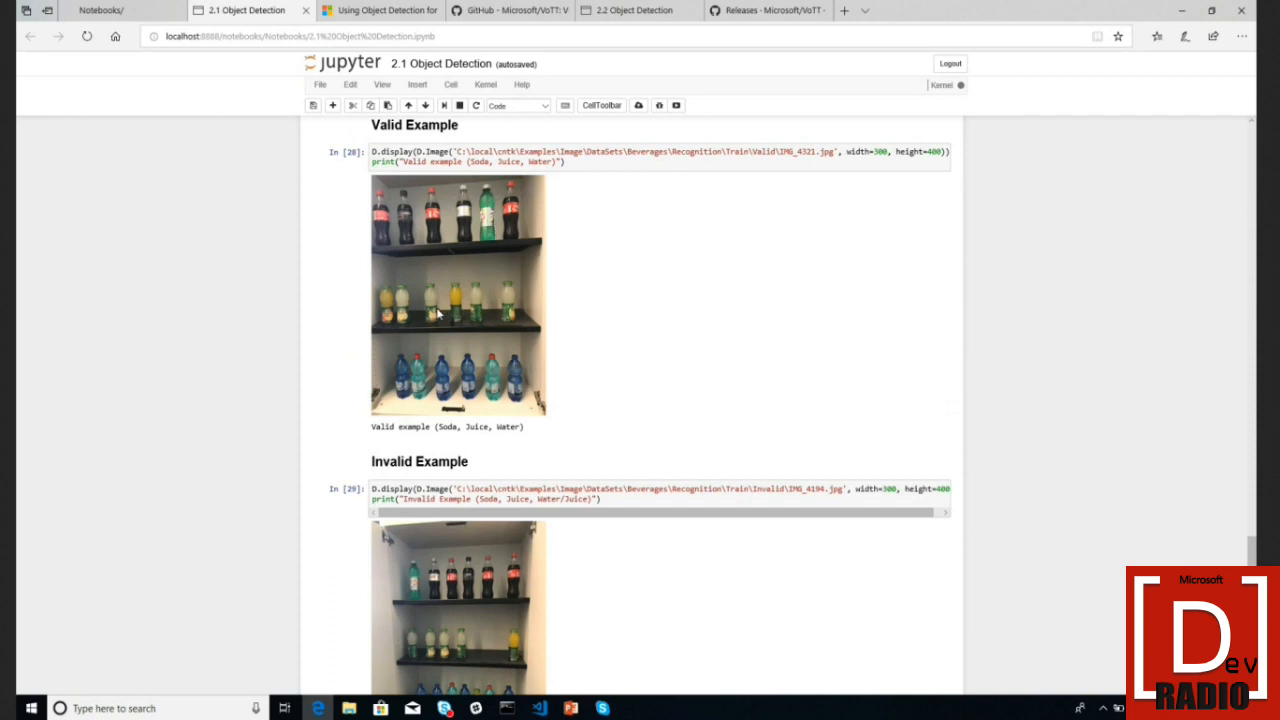
scroll(437, 314, "down", 3)
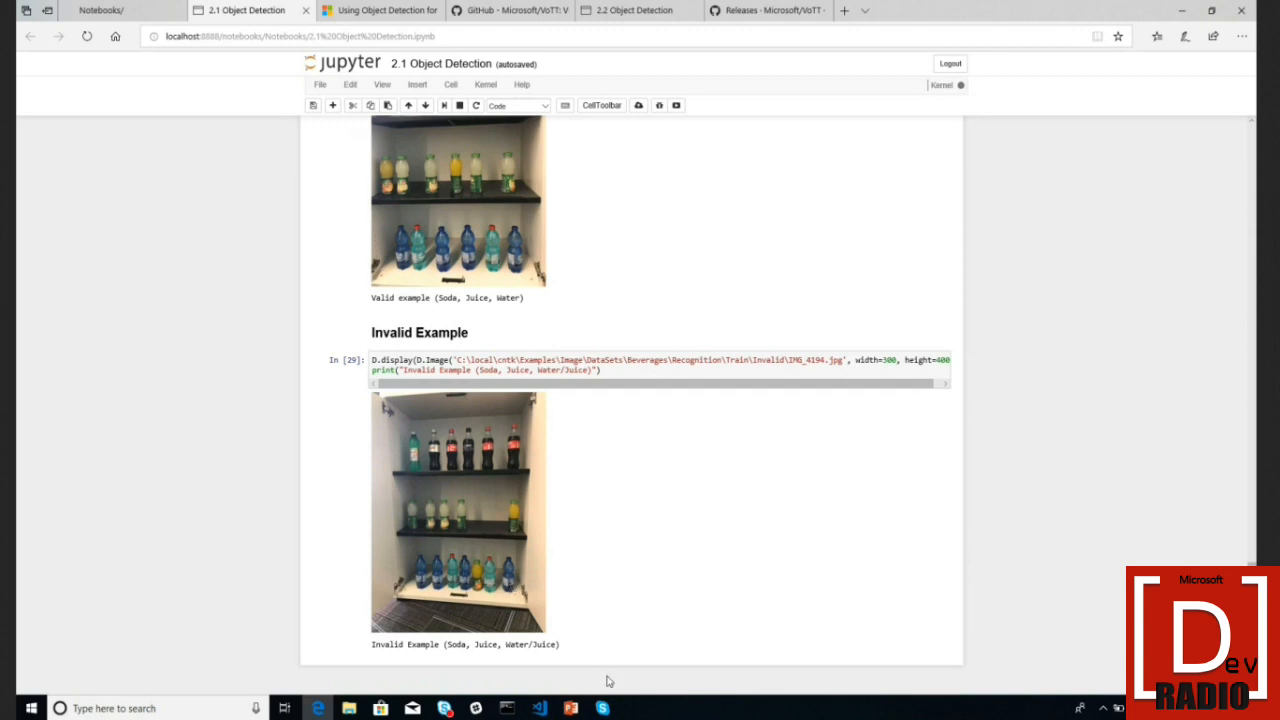
mouse_move(574, 712)
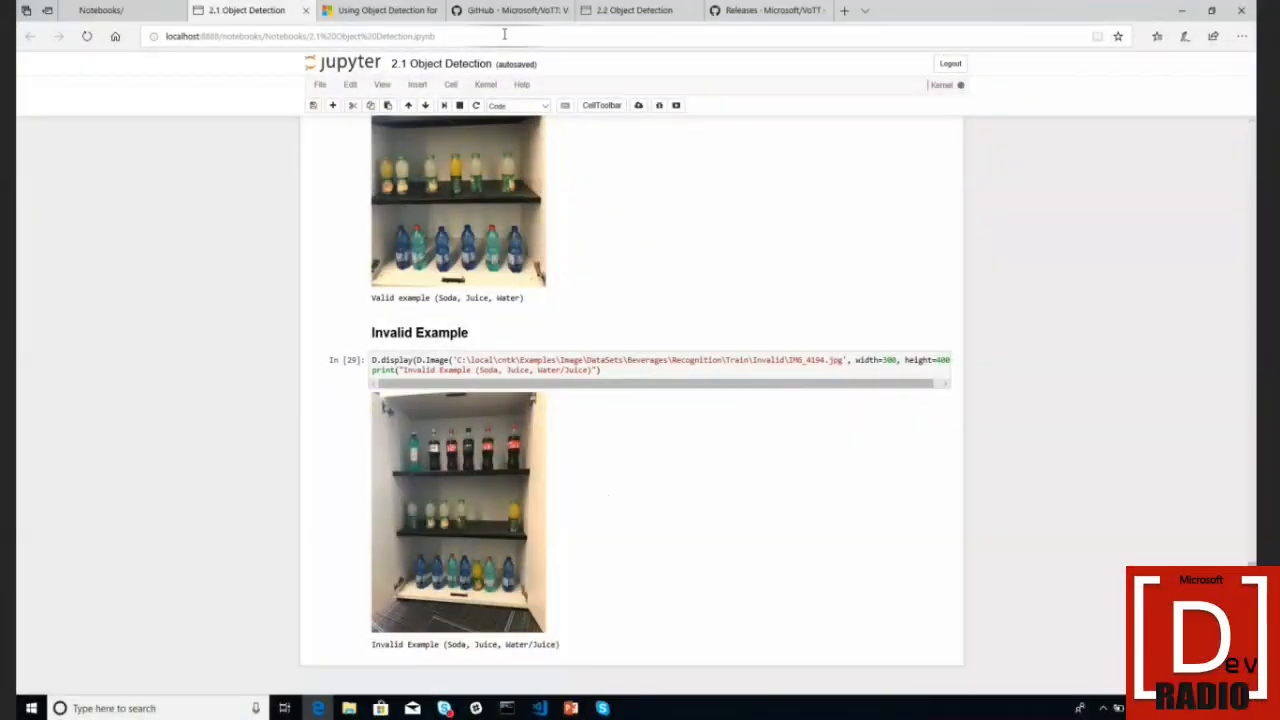
- Look over the Microsoft/VoTT GitHub repository page and its README
left_click(505, 10)
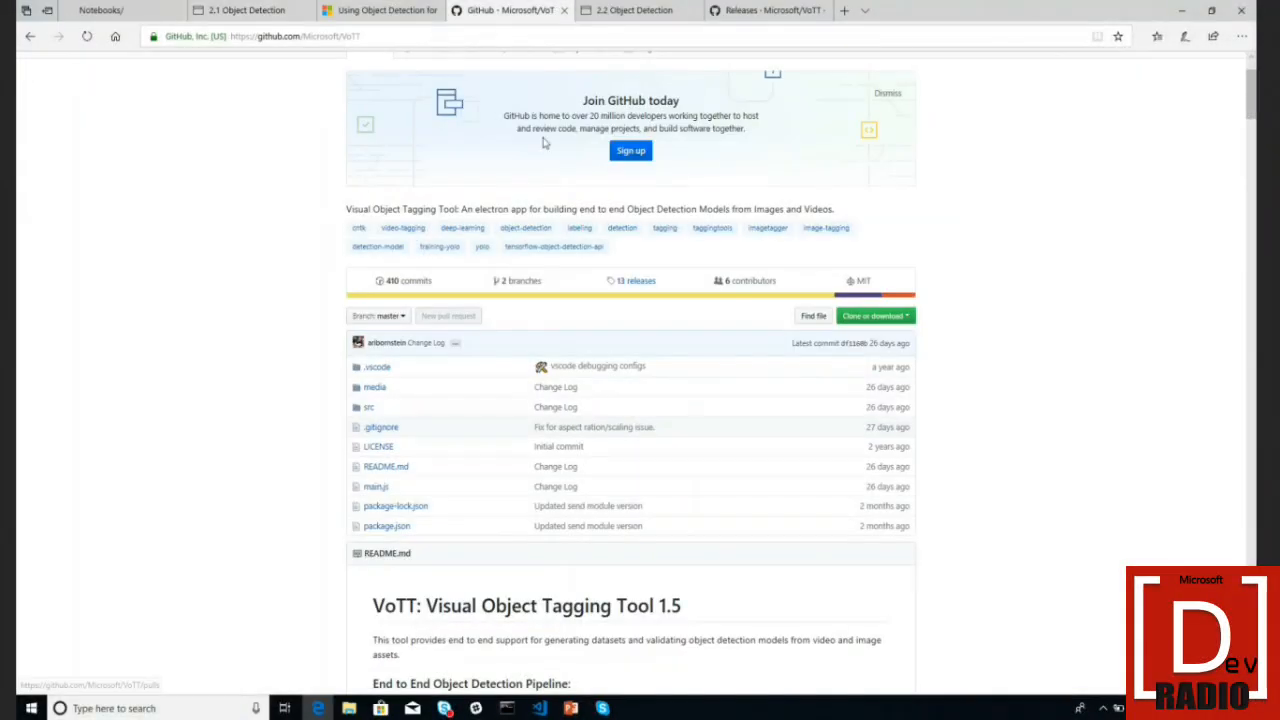
scroll(610, 206, "up", 1)
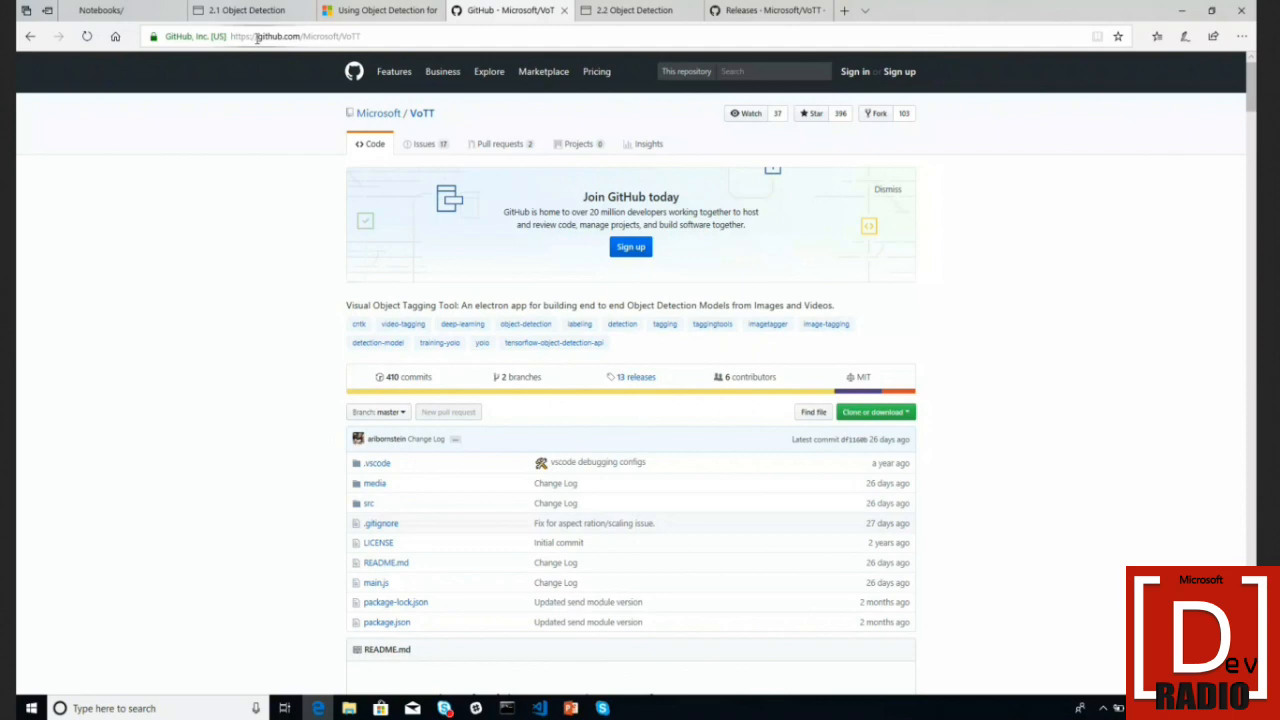
double_click(326, 38)
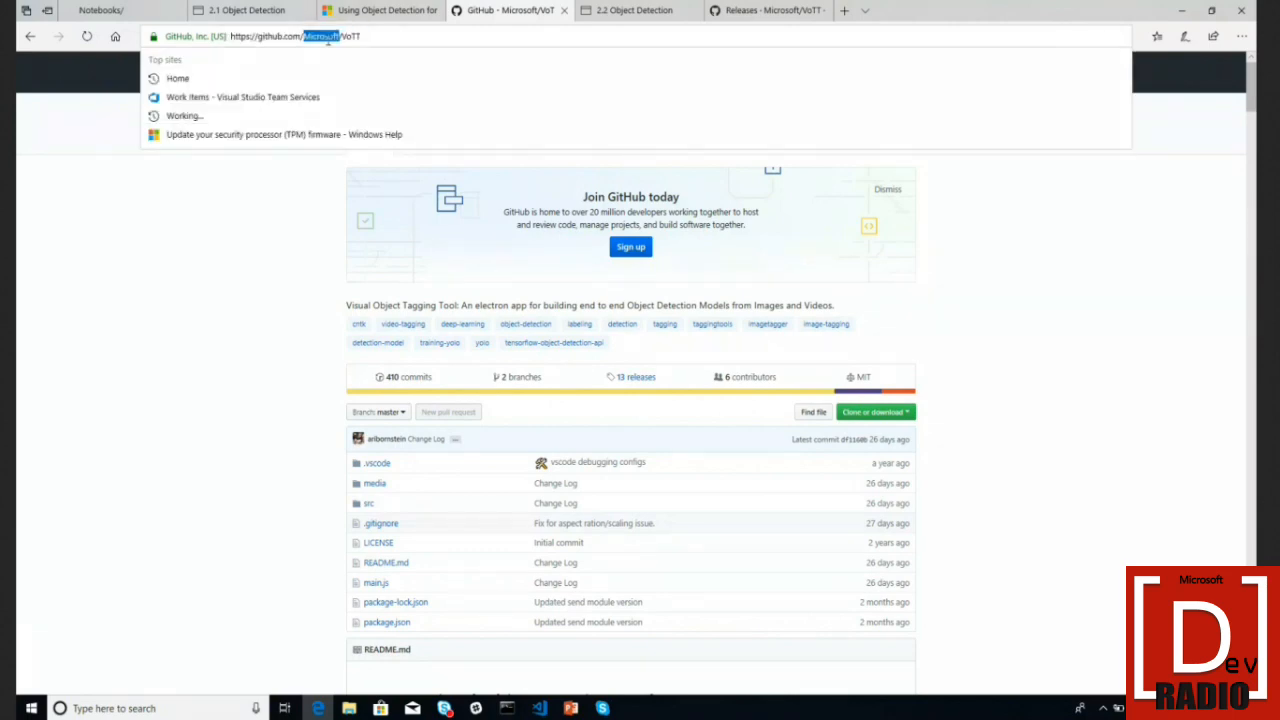
scroll(268, 447, "down", 2)
left_click(268, 447)
scroll(268, 447, "down", 2)
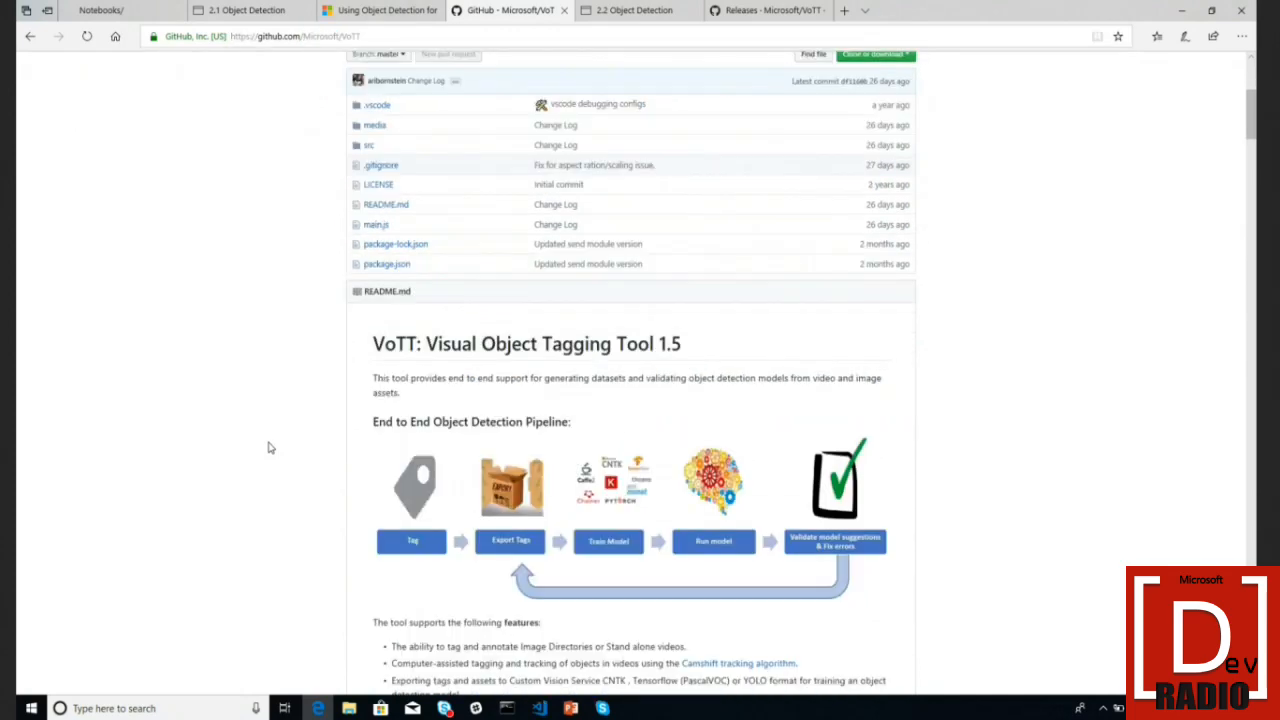
scroll(268, 447, "down", 8)
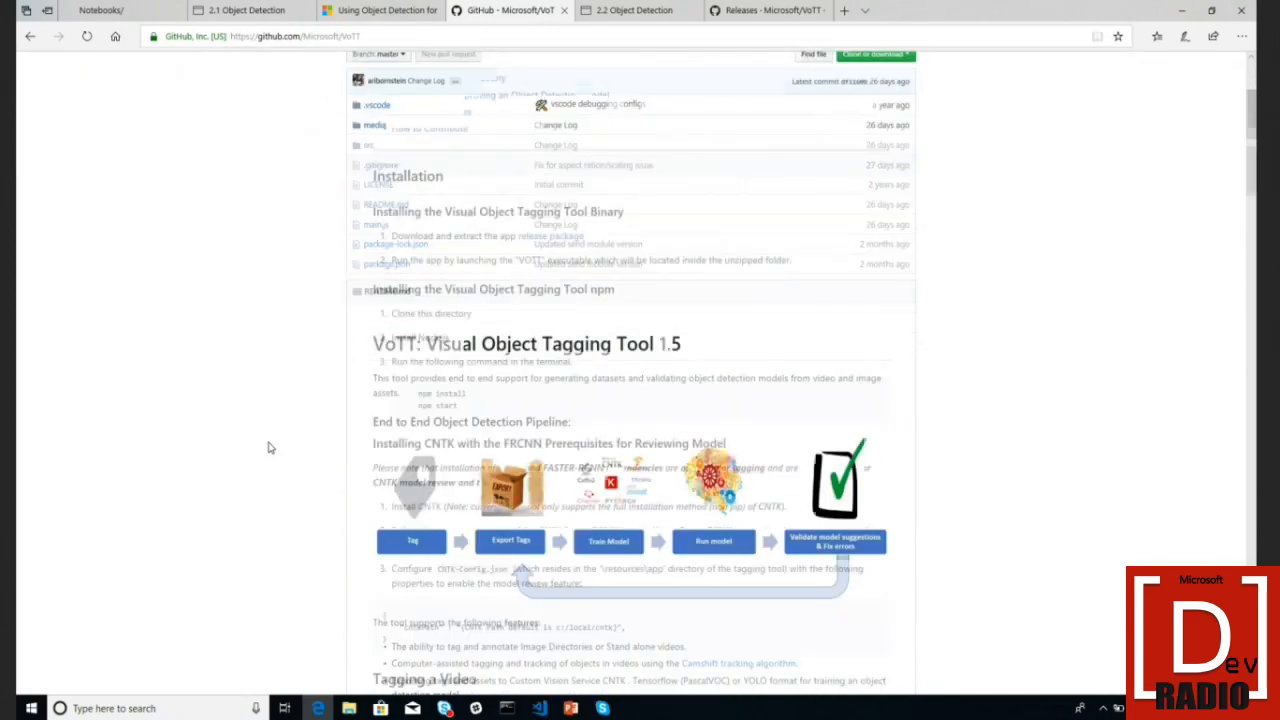
scroll(268, 447, "up", 15)
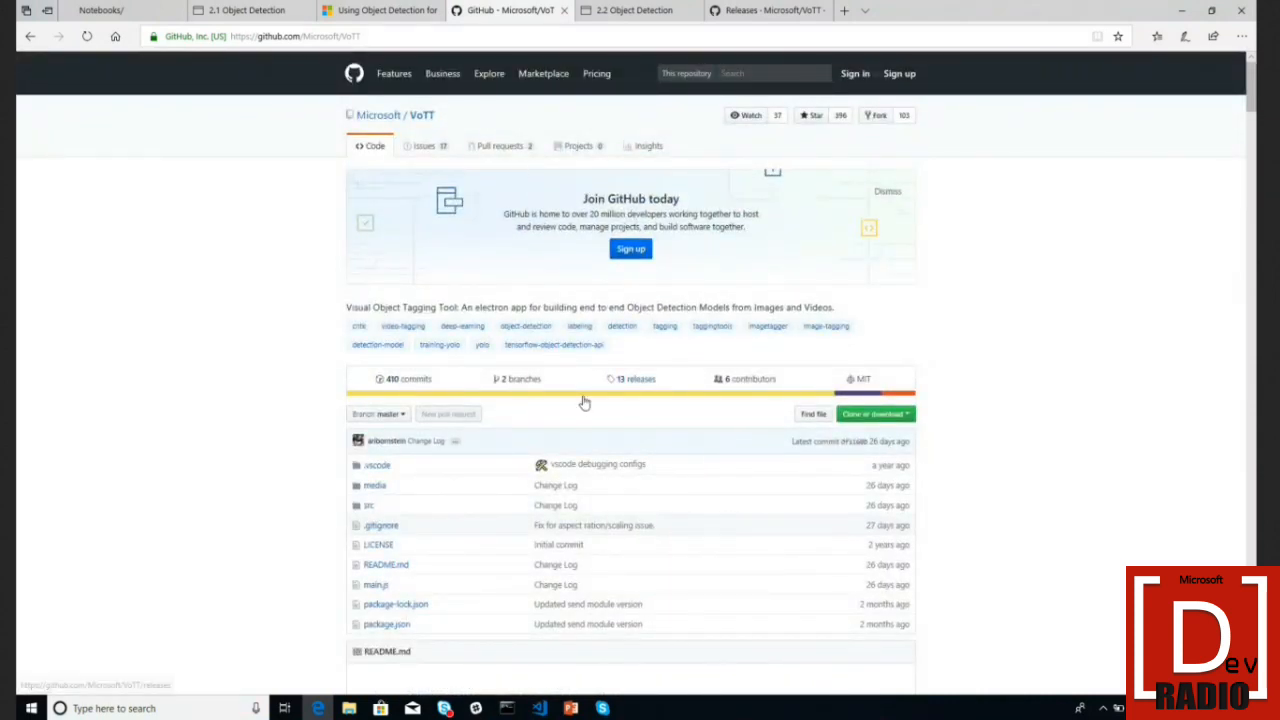
- Browse the VoTT releases list with V1.5.0 and V1.0.9, then return to Visual Studio Code
left_click(638, 383)
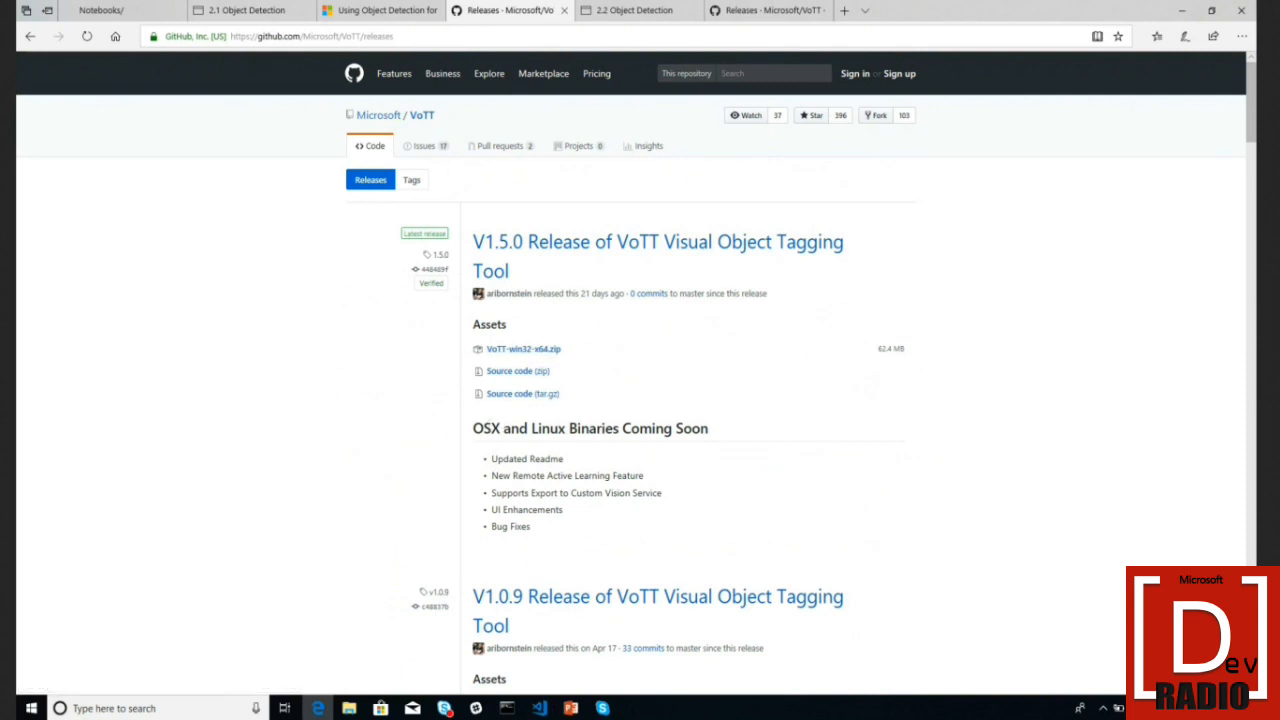
scroll(585, 470, "down", 3)
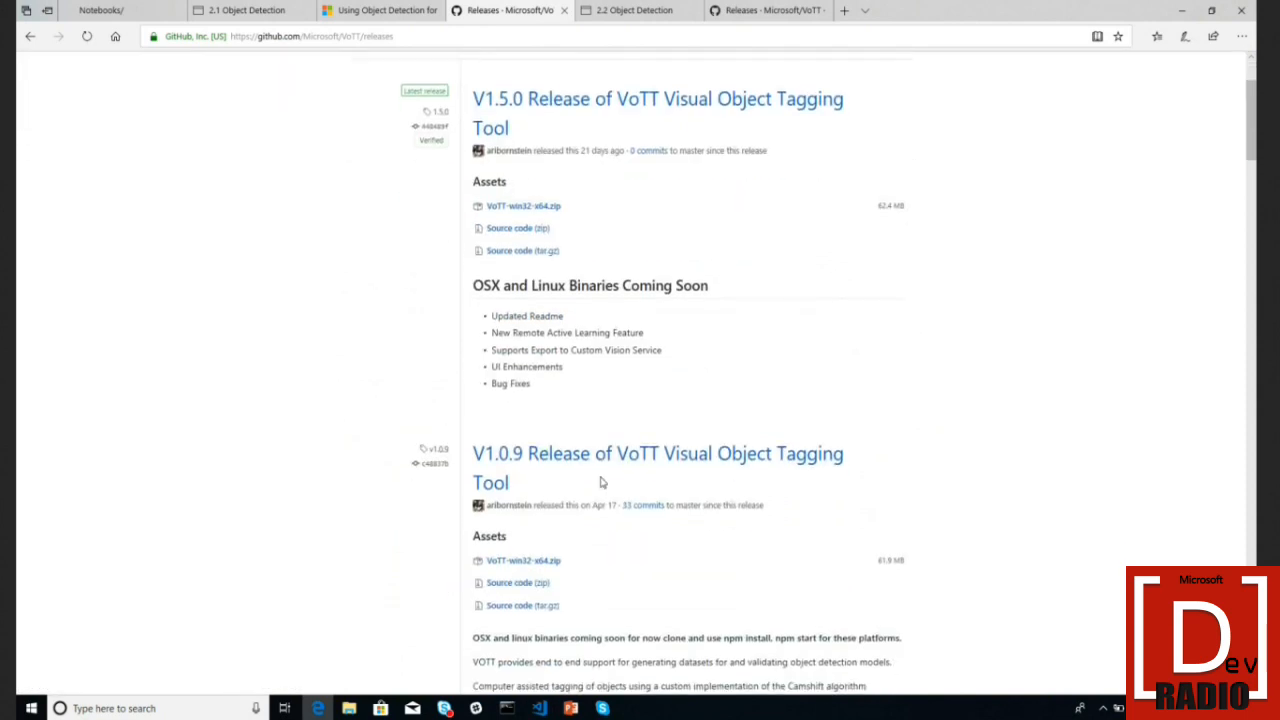
scroll(603, 483, "up", 1)
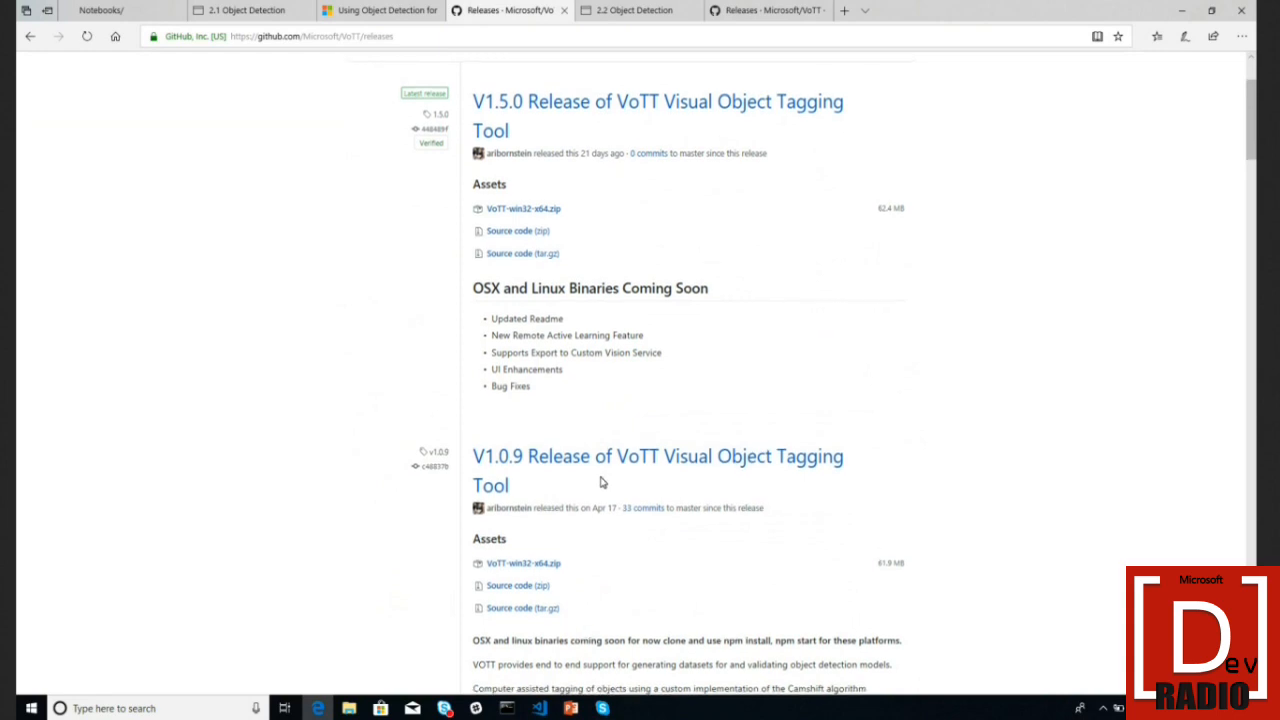
scroll(603, 483, "up", 1)
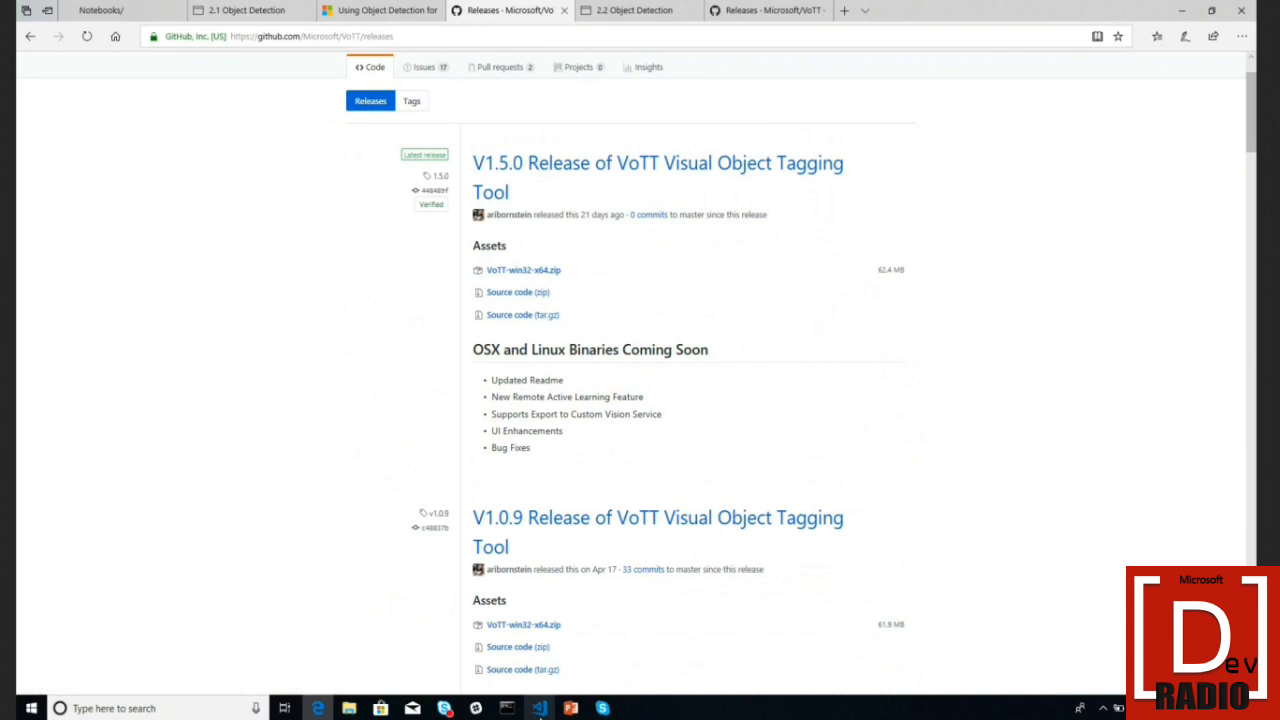
left_click(540, 710)
- Launch VoTT with npm start and choose Demos\VoTT\soda as the image directory
key("Up")
key("Return")
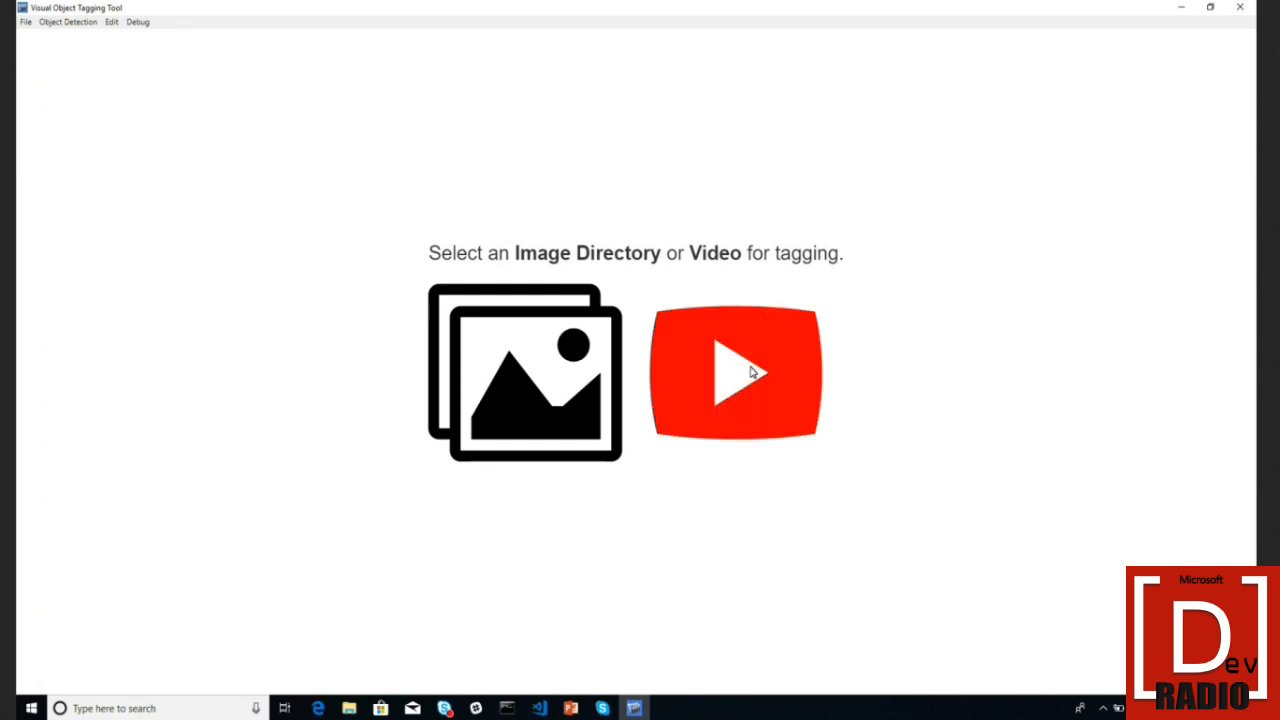
left_click(579, 381)
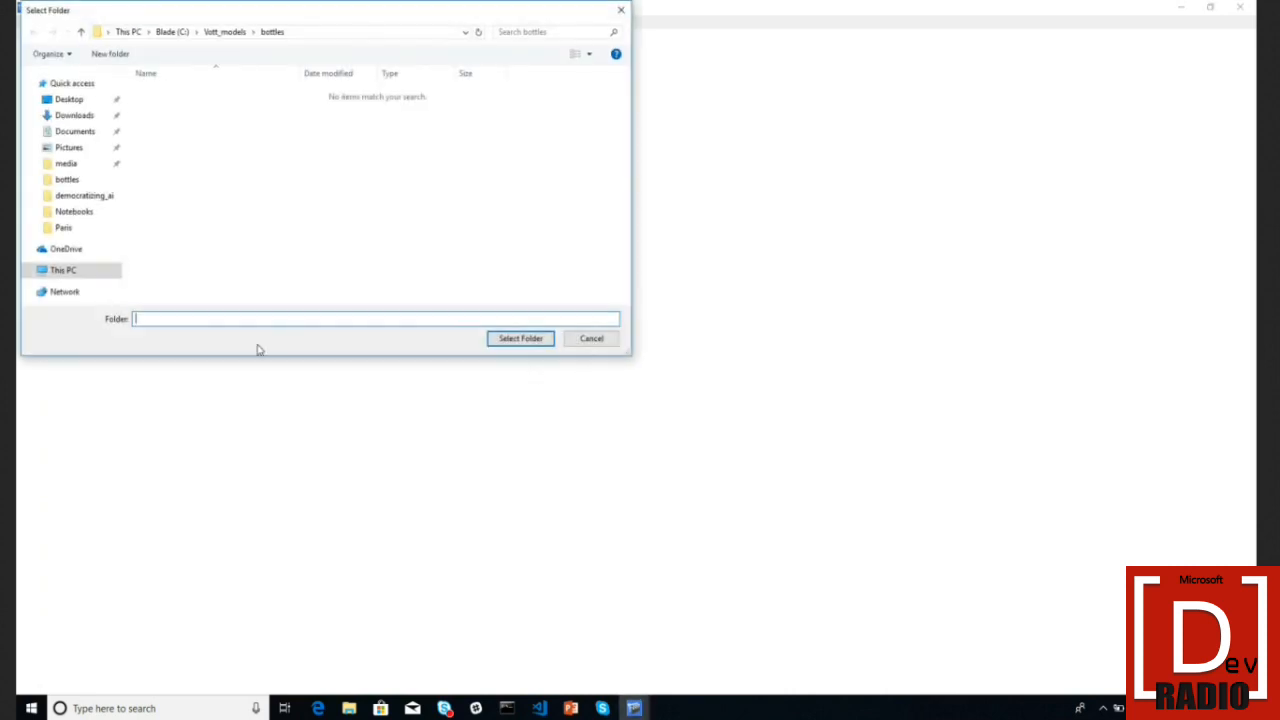
left_click(87, 199)
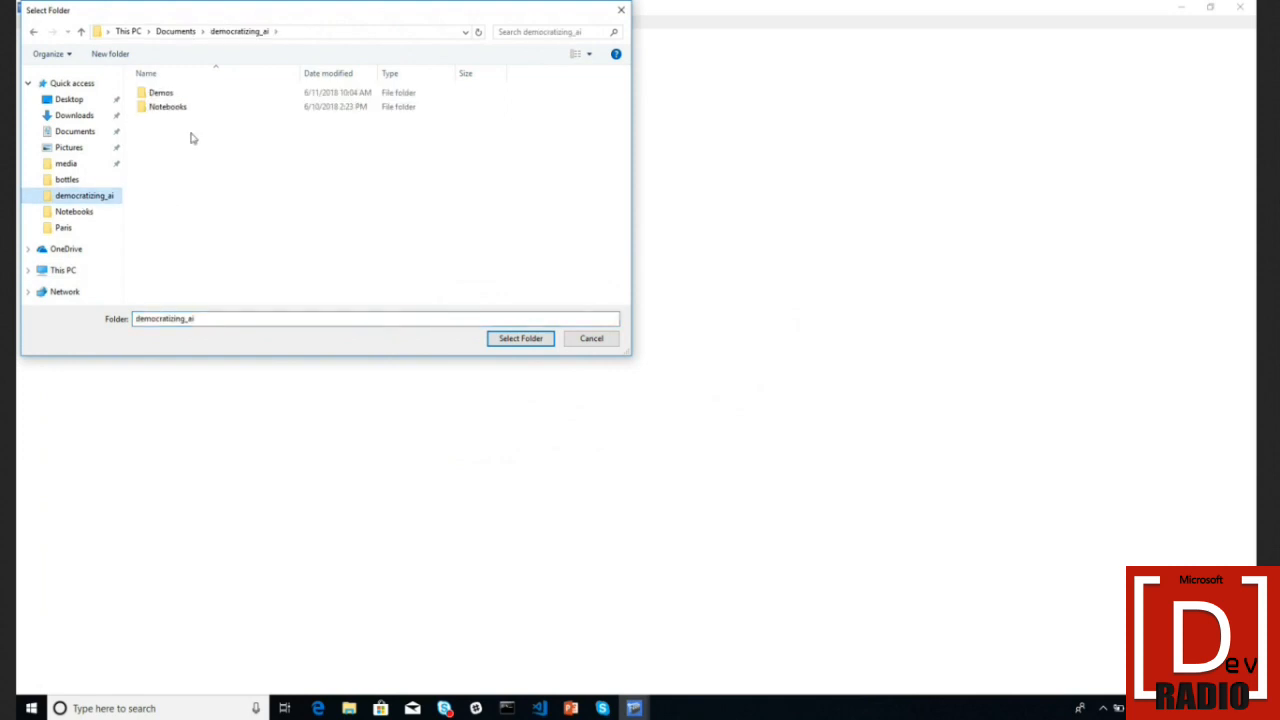
double_click(170, 94)
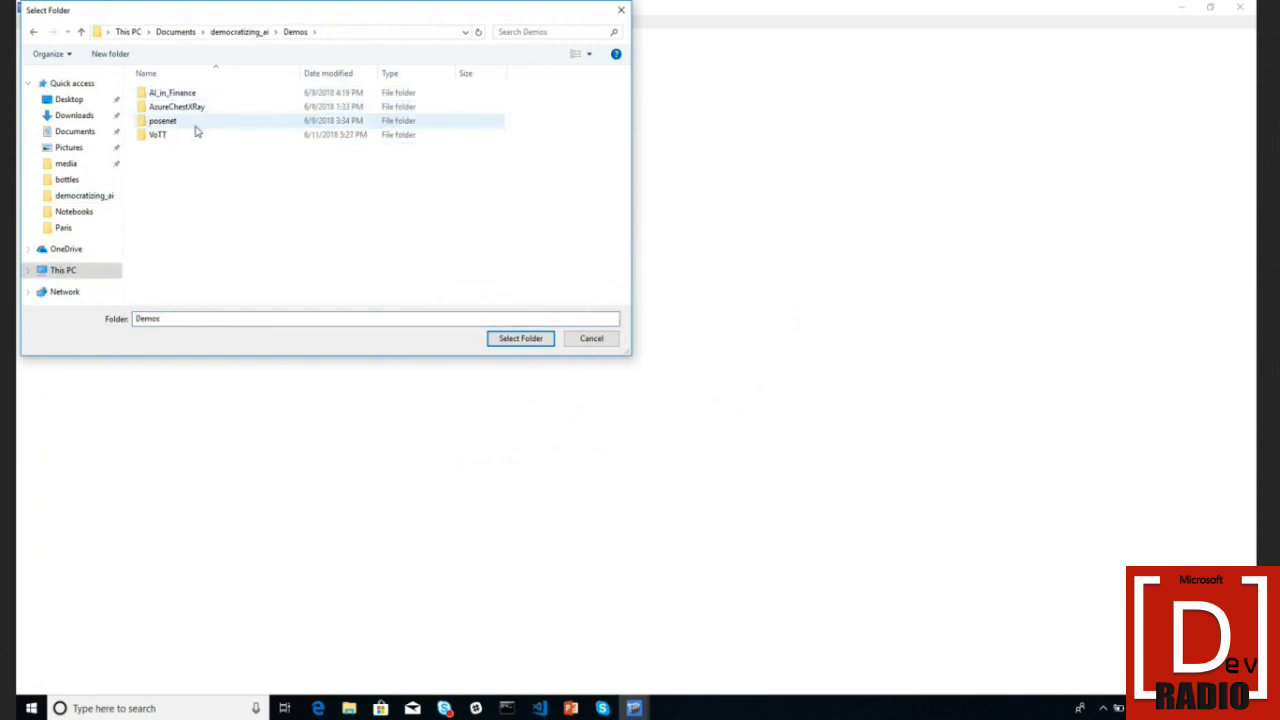
double_click(200, 134)
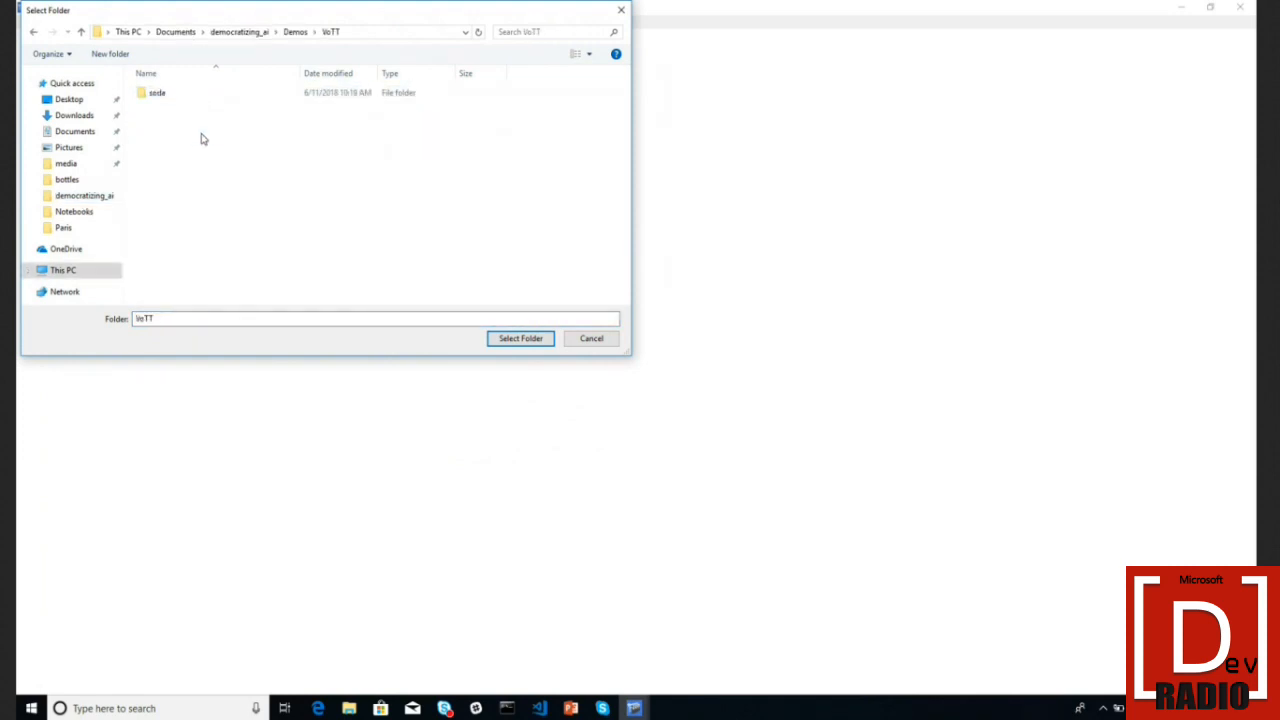
left_click(214, 95)
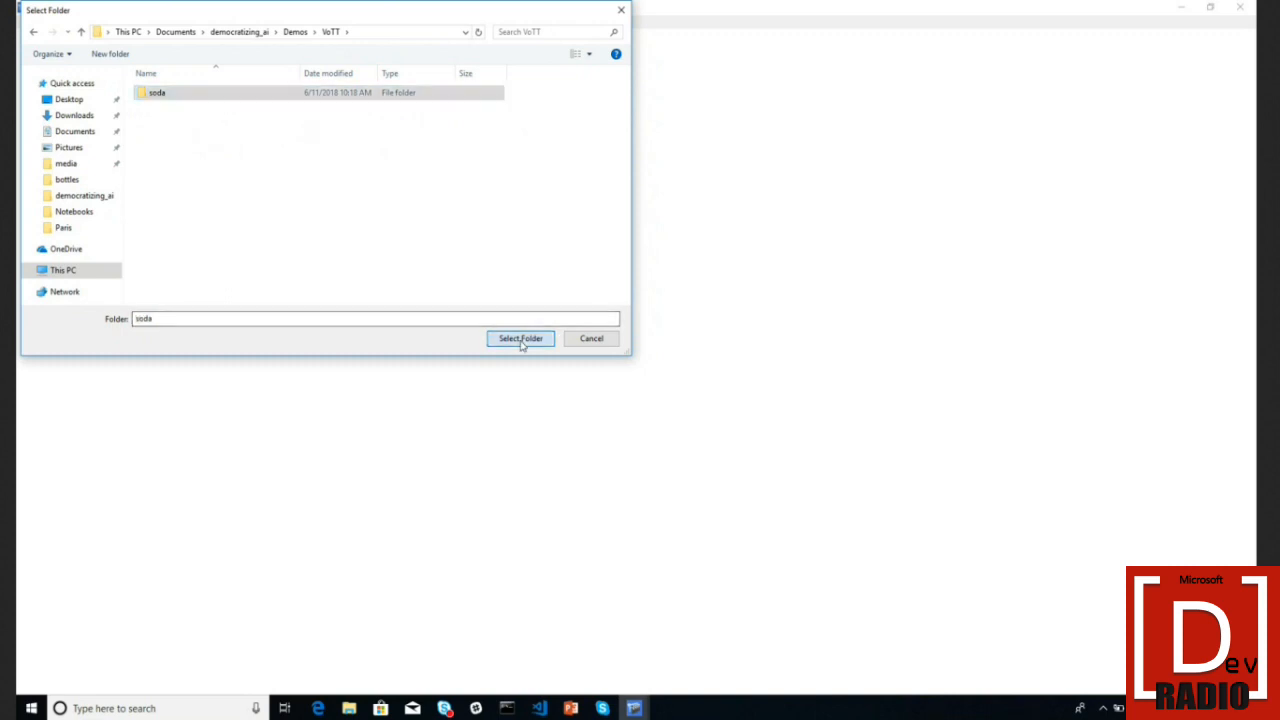
left_click(522, 338)
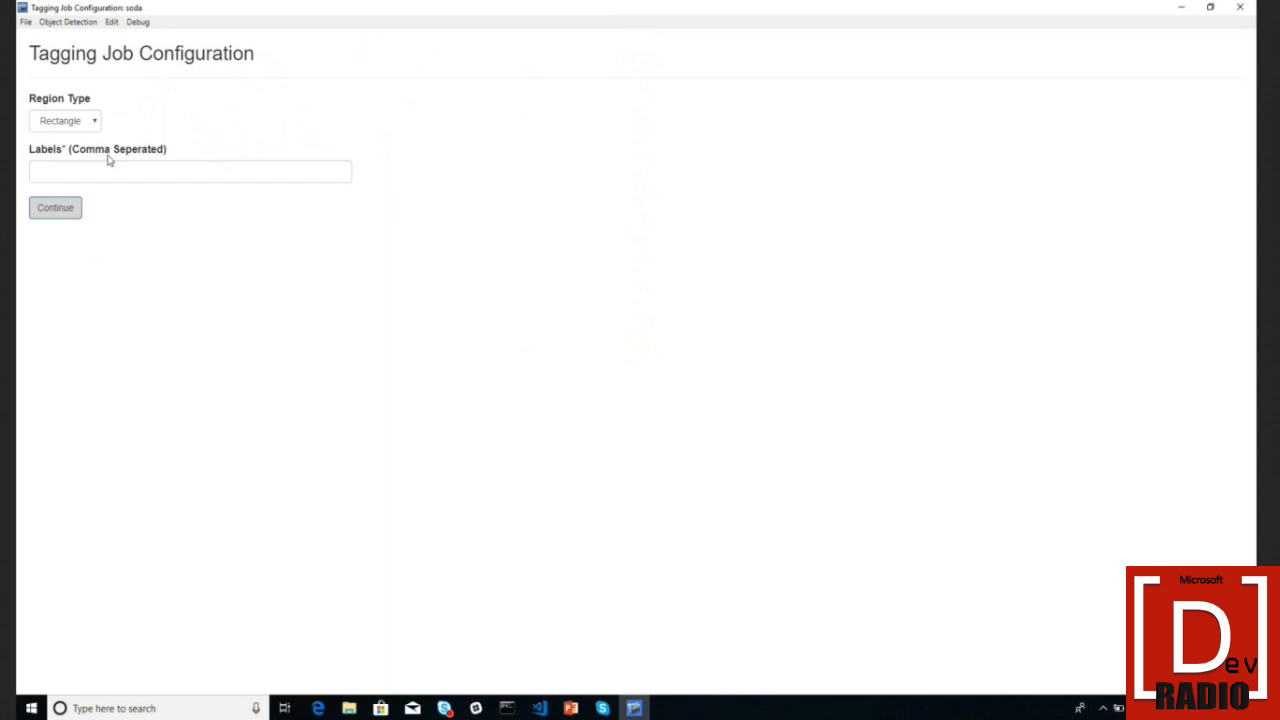
- Keep Rectangle as the region type, enter labels juice,soda,water, and continue
left_click(88, 126)
left_click(88, 127)
left_click(88, 127)
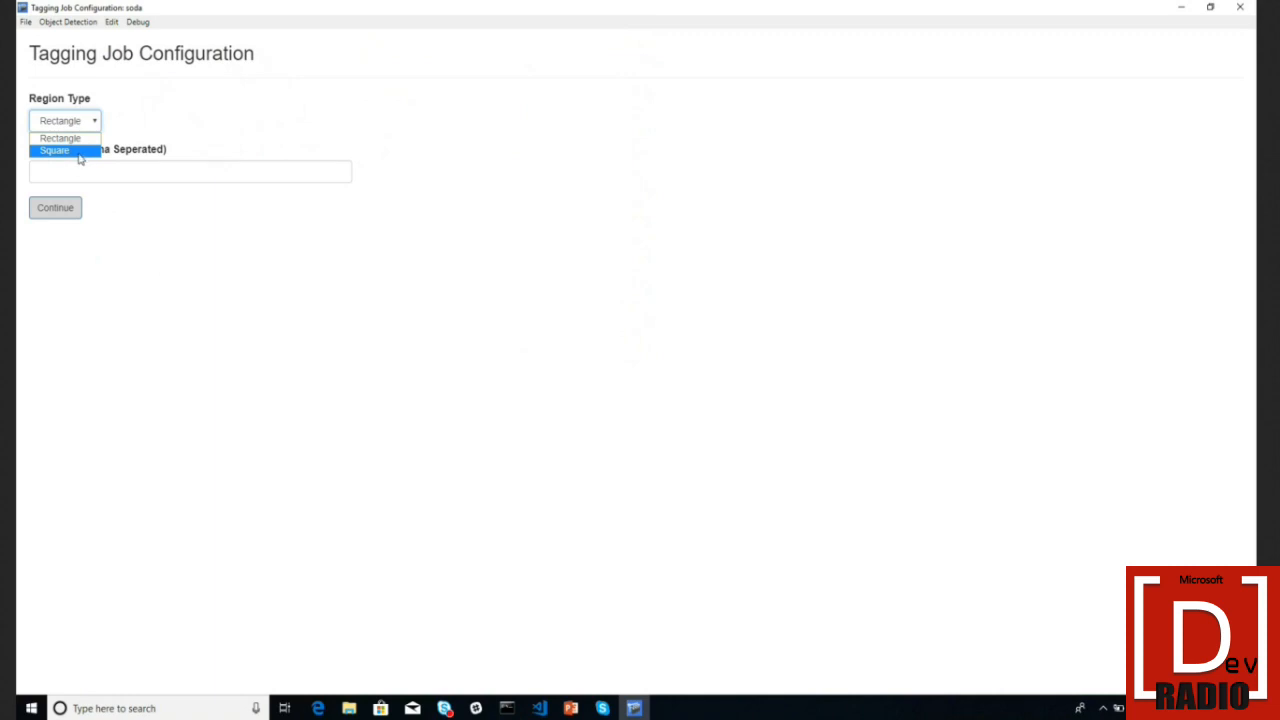
left_click(79, 139)
left_click(100, 175)
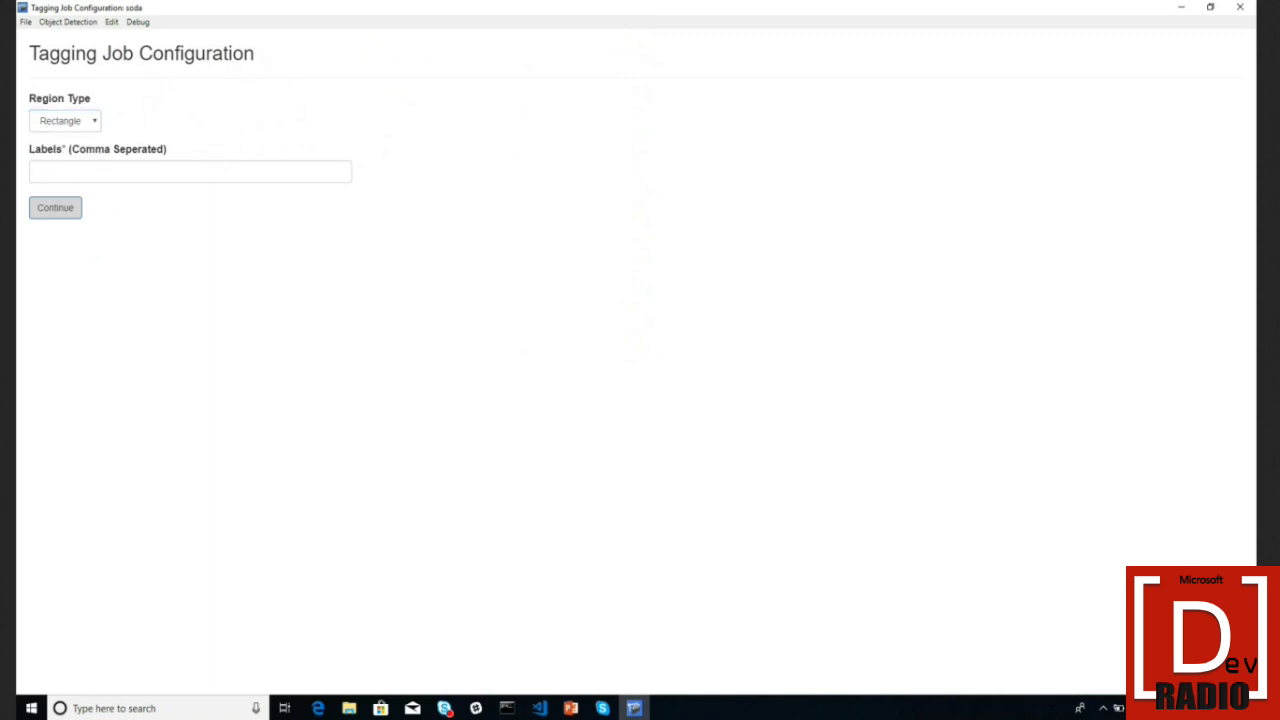
type("juice,soda,water,")
left_click(70, 206)
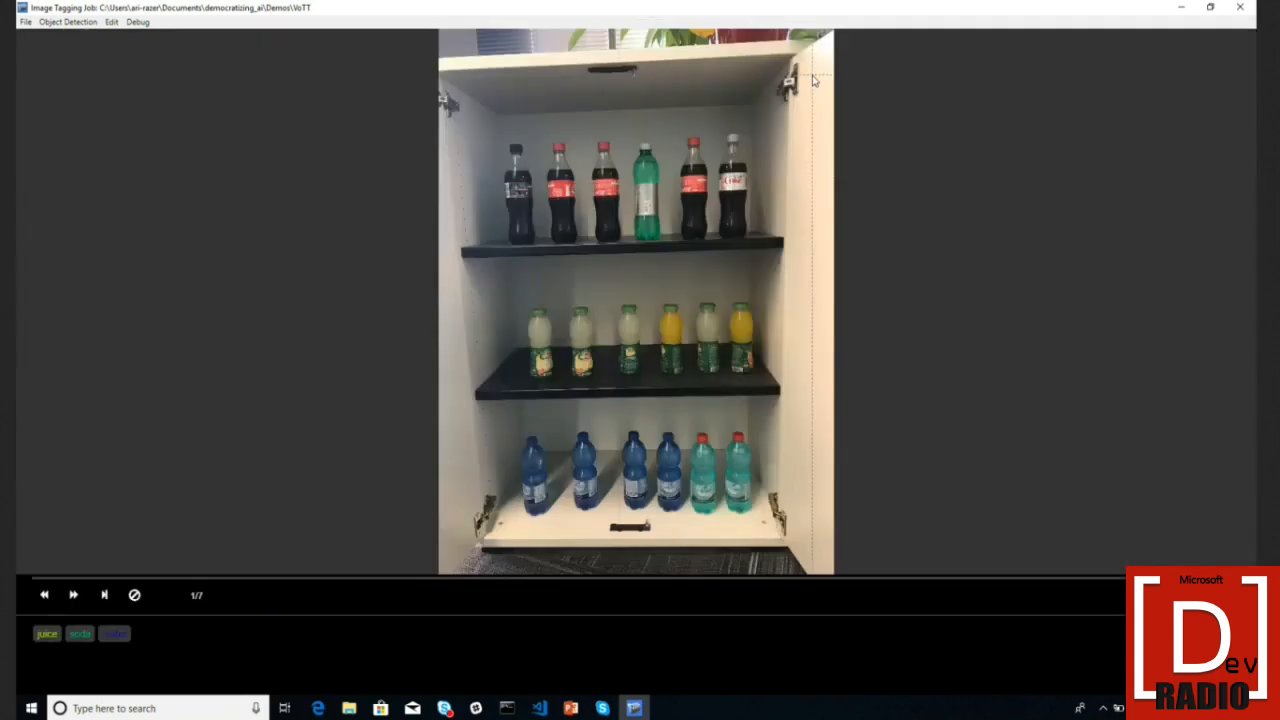
- Draw rectangle region 1 around the leftmost cola bottle on the top shelf
left_click(1210, 8)
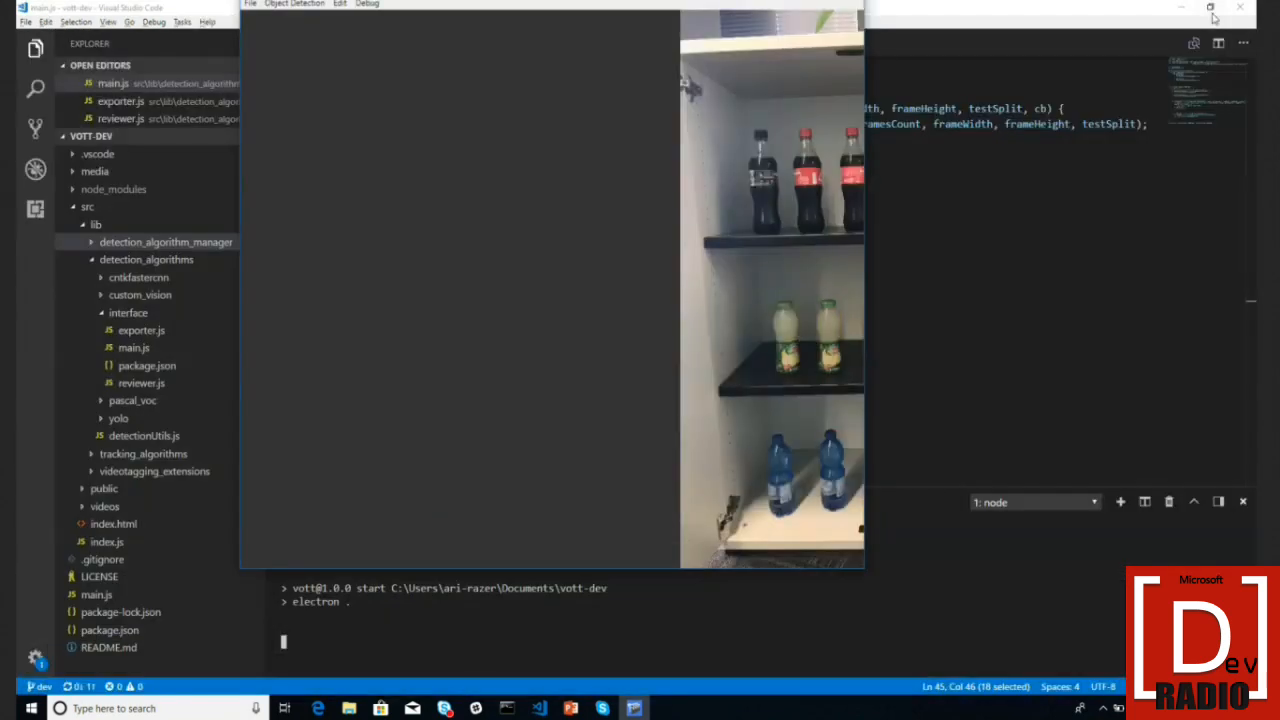
mouse_move(880, 272)
left_mouse_down()
mouse_move(663, 245)
mouse_move(586, 255)
mouse_move(950, 280)
mouse_move(782, 290)
mouse_move(880, 290)
left_mouse_up()
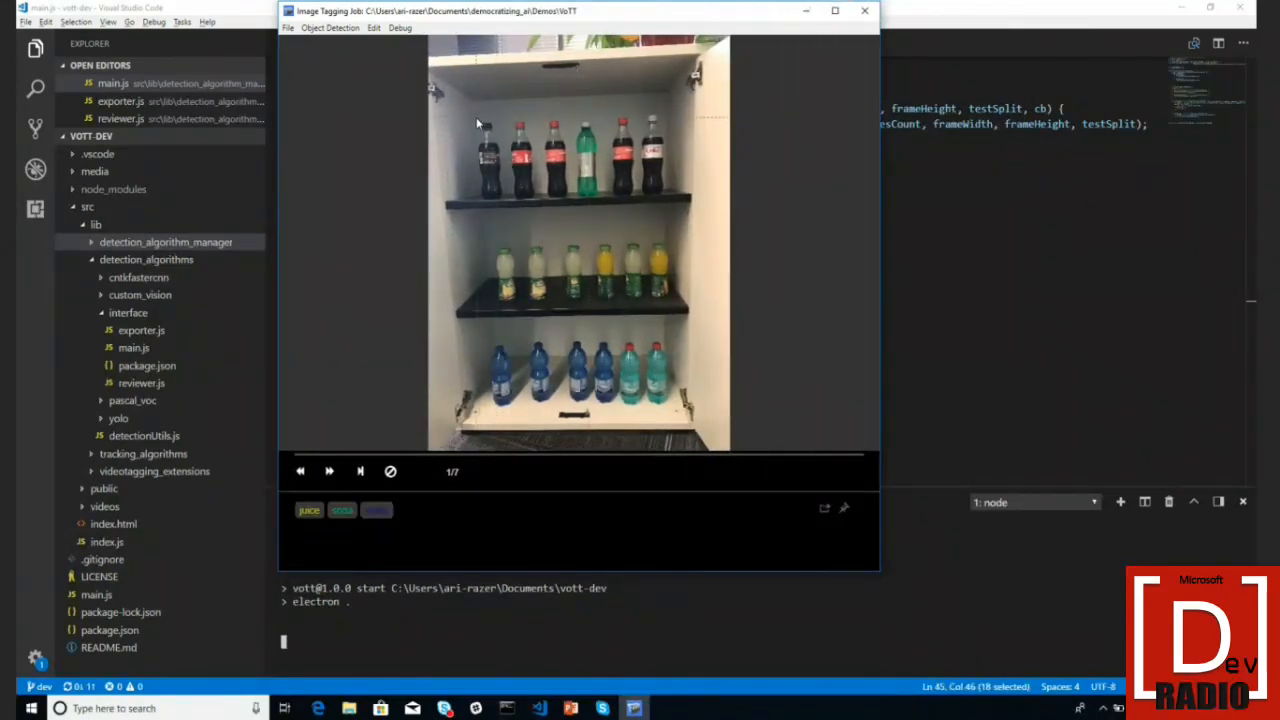
mouse_move(476, 117)
left_mouse_down()
mouse_move(508, 212)
mouse_move(504, 202)
left_mouse_up()
left_click(835, 11)
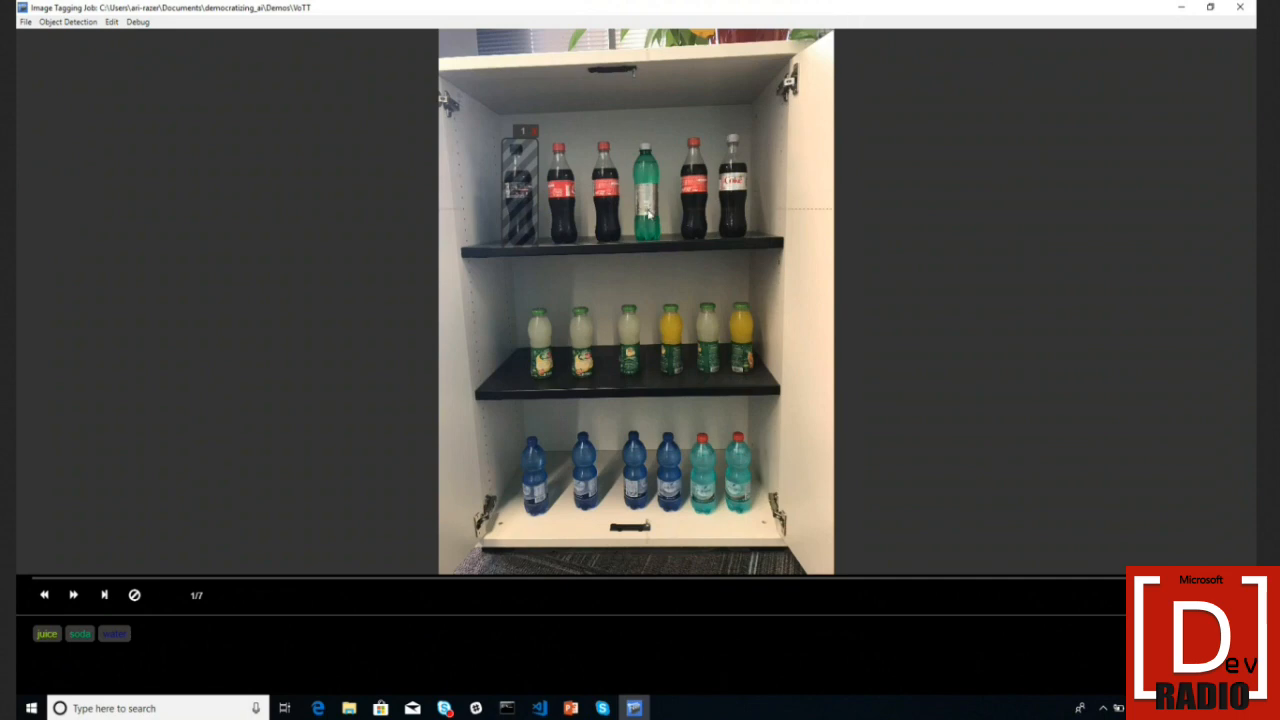
- Draw rectangles around the remaining five top-shelf bottles
left_click_drag(544, 141, 580, 243)
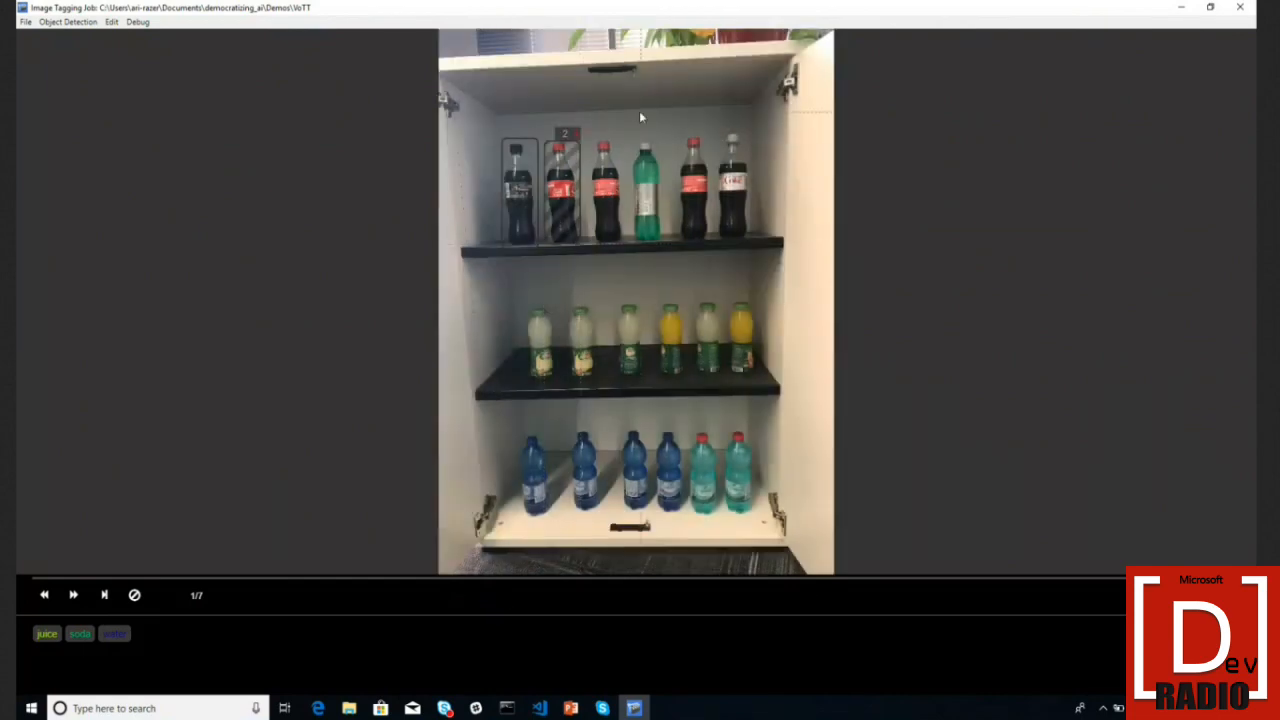
left_click_drag(590, 140, 621, 249)
left_click_drag(630, 141, 663, 255)
left_click_drag(678, 137, 712, 251)
left_click_drag(720, 136, 750, 249)
- Box the six middle-shelf juice bottles and tighten box 7's left edge
left_click_drag(520, 312, 558, 391)
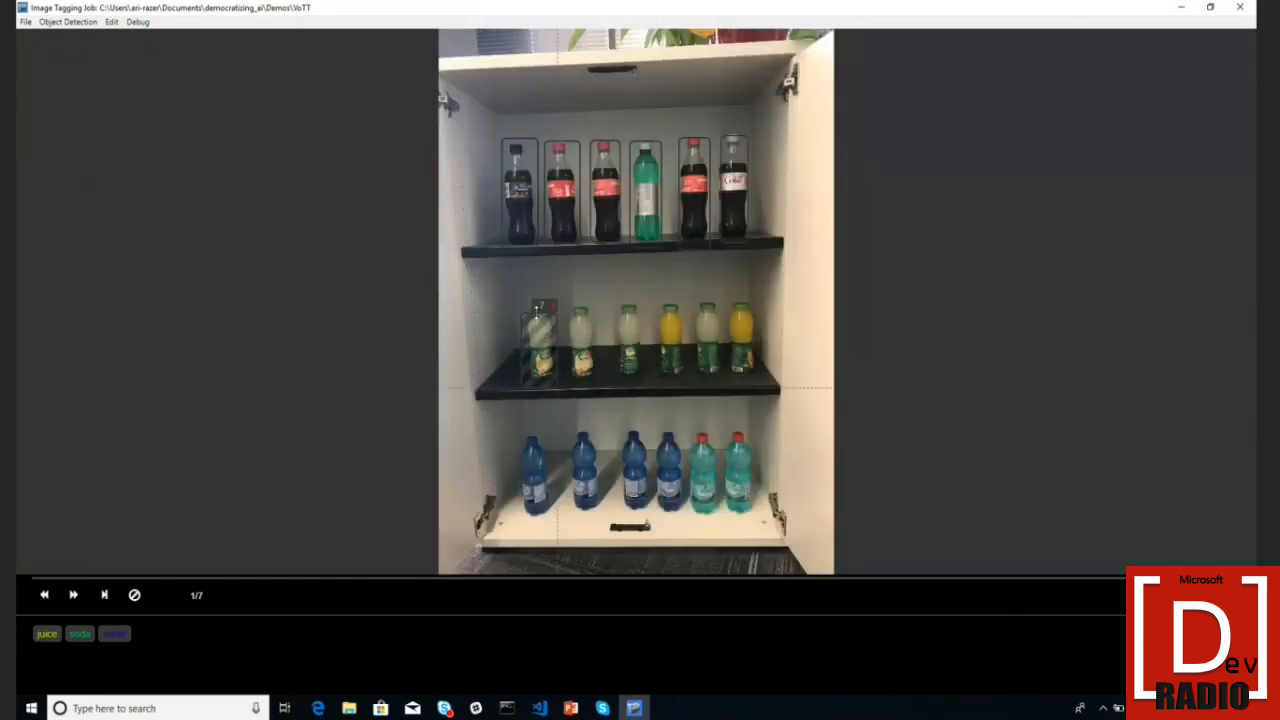
left_click_drag(566, 300, 596, 384)
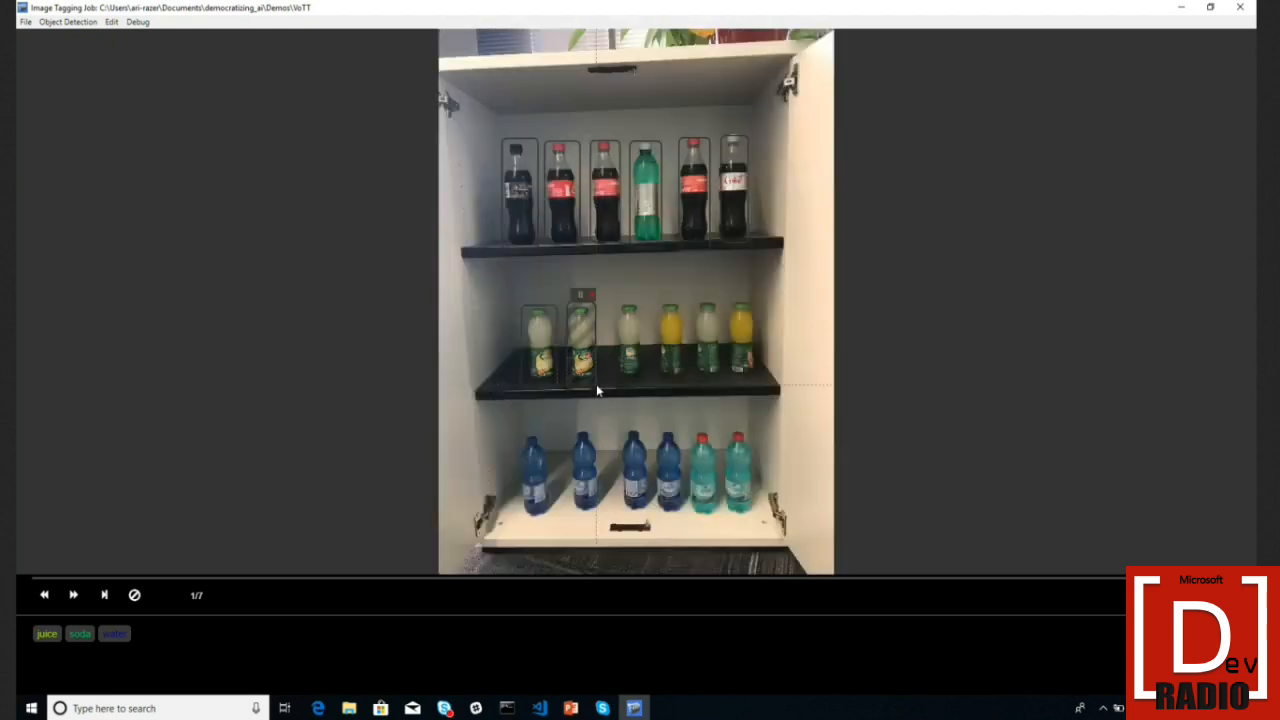
left_click_drag(616, 298, 650, 372)
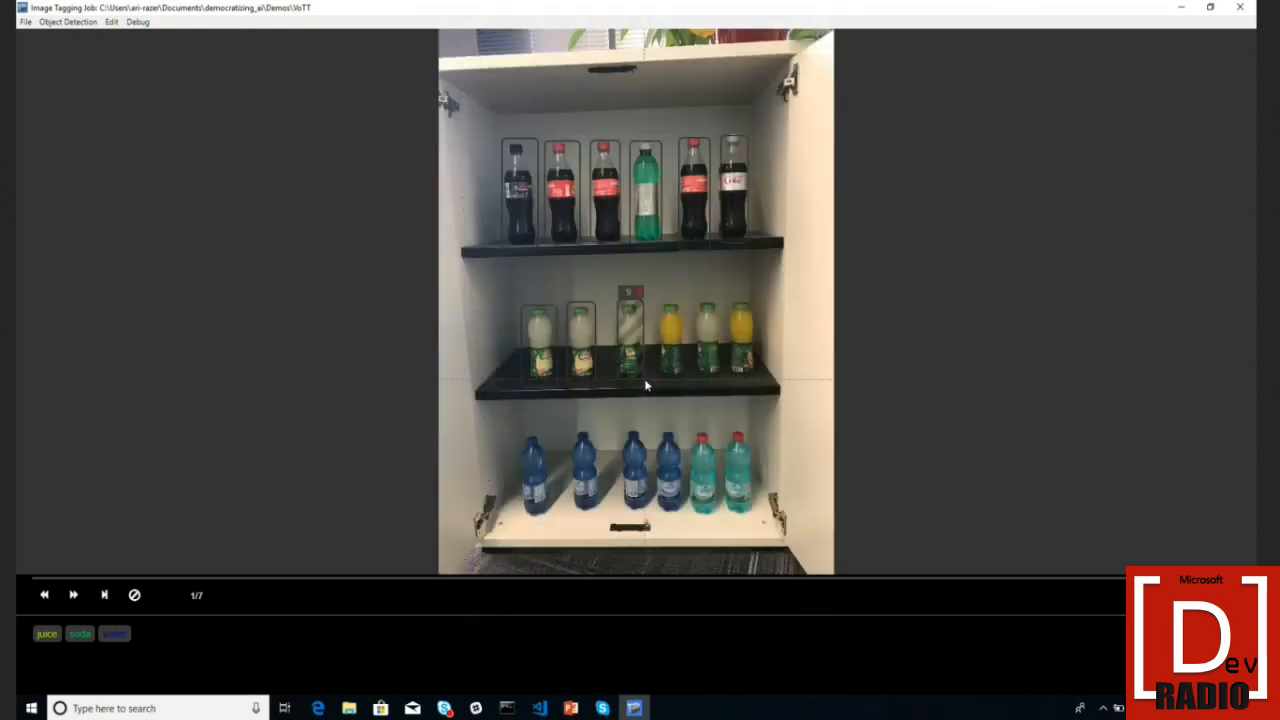
left_click_drag(658, 299, 685, 378)
left_click_drag(692, 302, 724, 381)
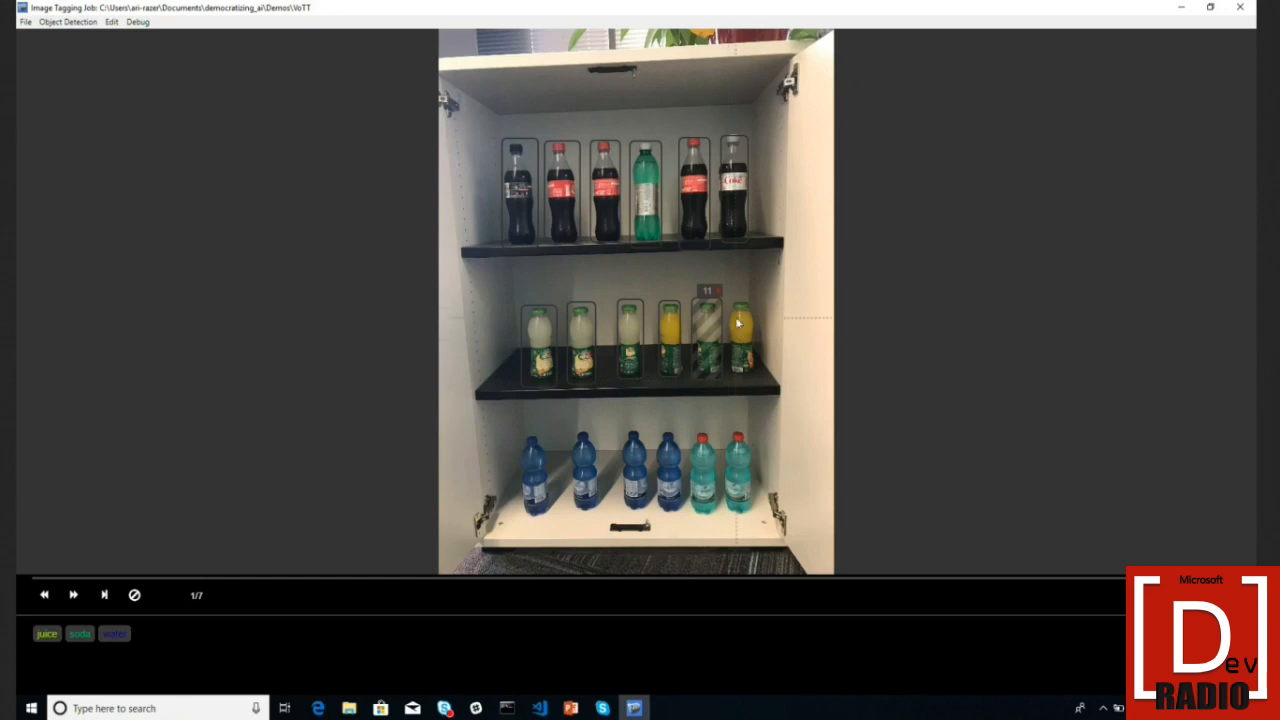
left_click_drag(727, 298, 756, 378)
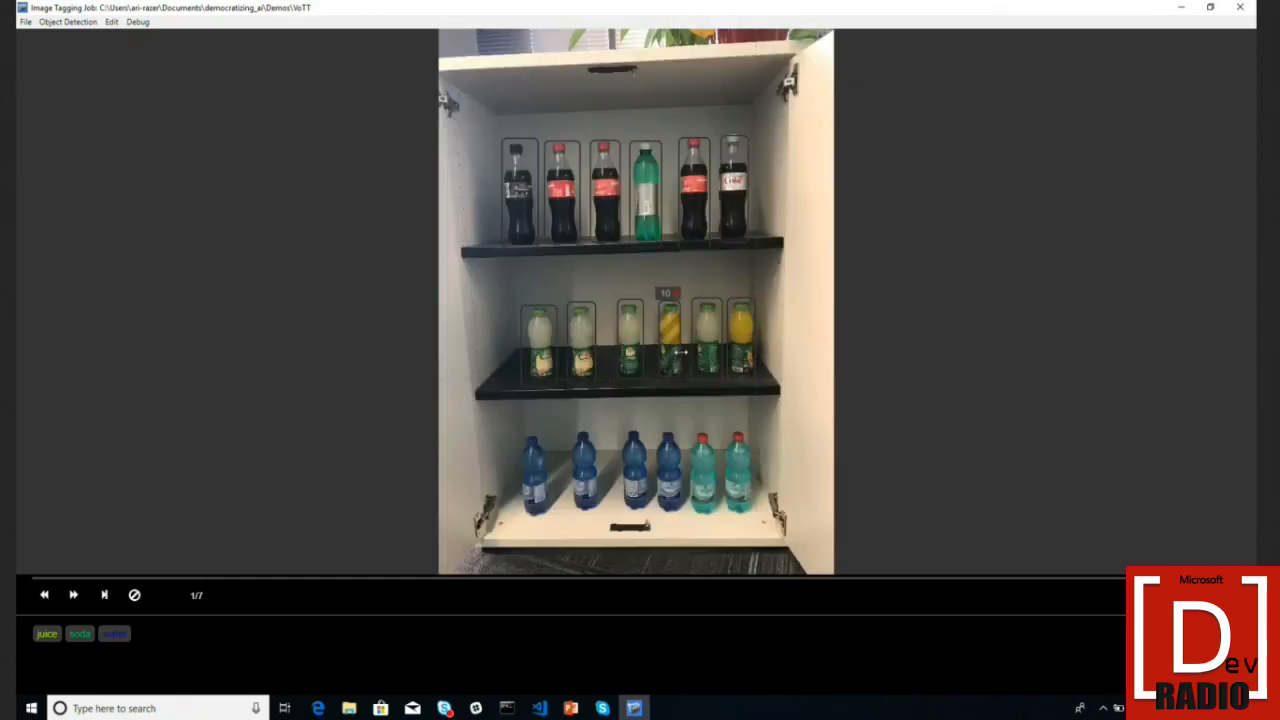
left_click(646, 355)
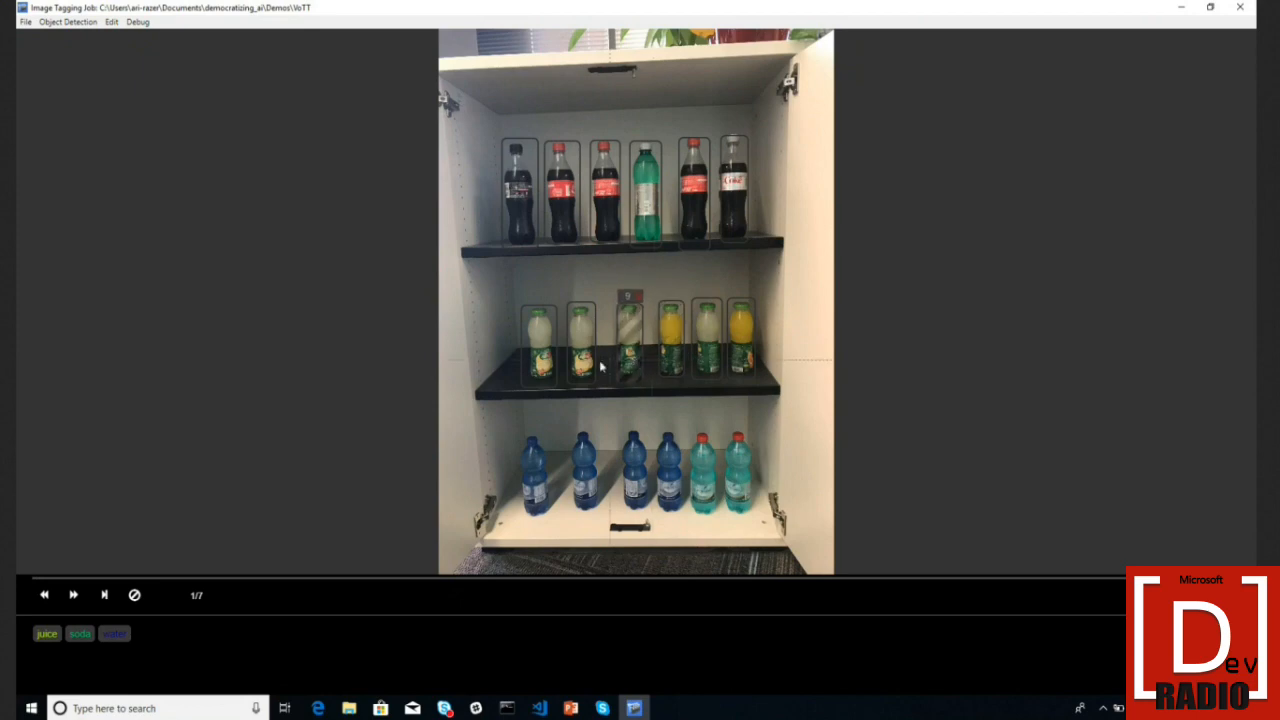
left_click(556, 356)
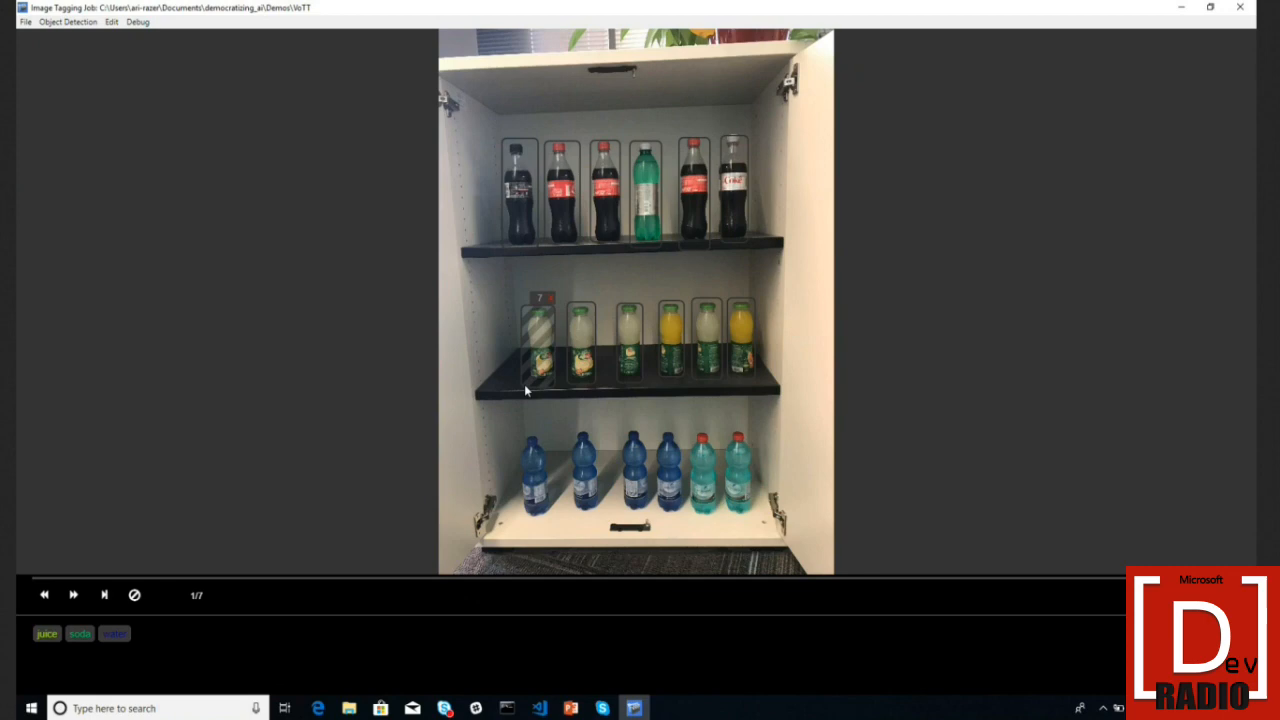
left_click_drag(521, 383, 527, 385)
left_click(519, 223)
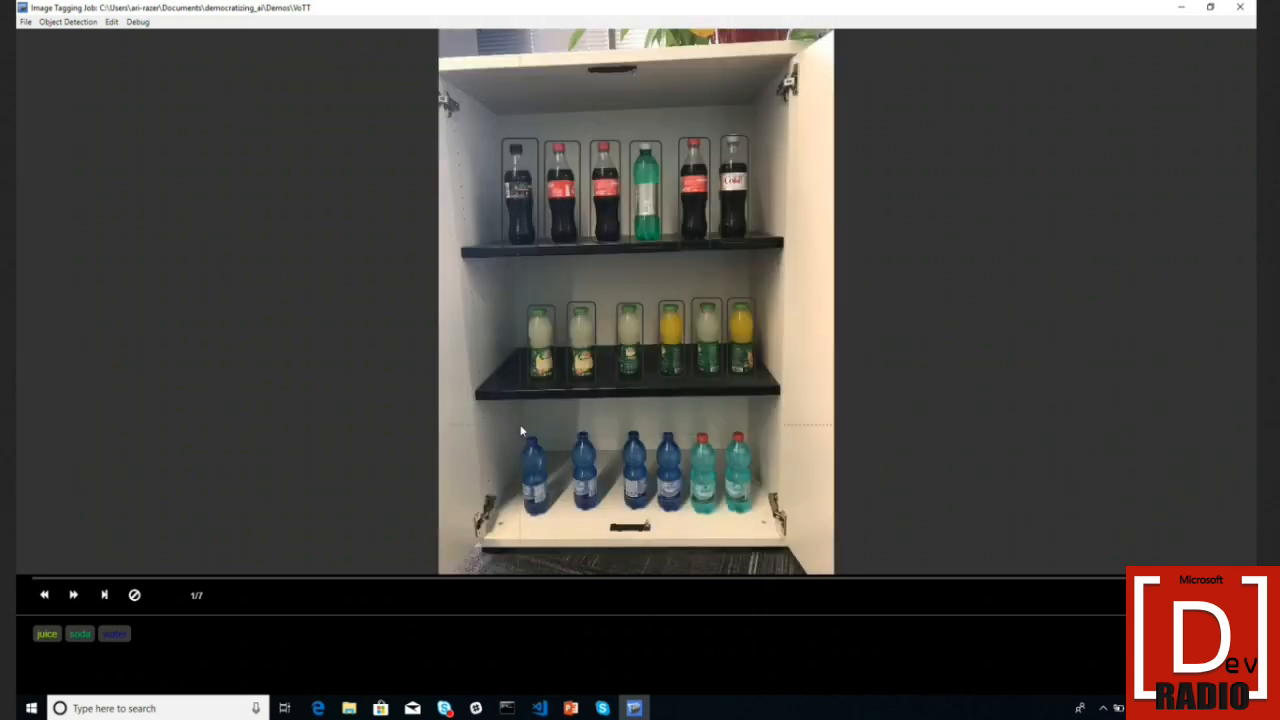
- Draw rectangles around the six bottom-shelf water bottles
left_click_drag(516, 437, 553, 518)
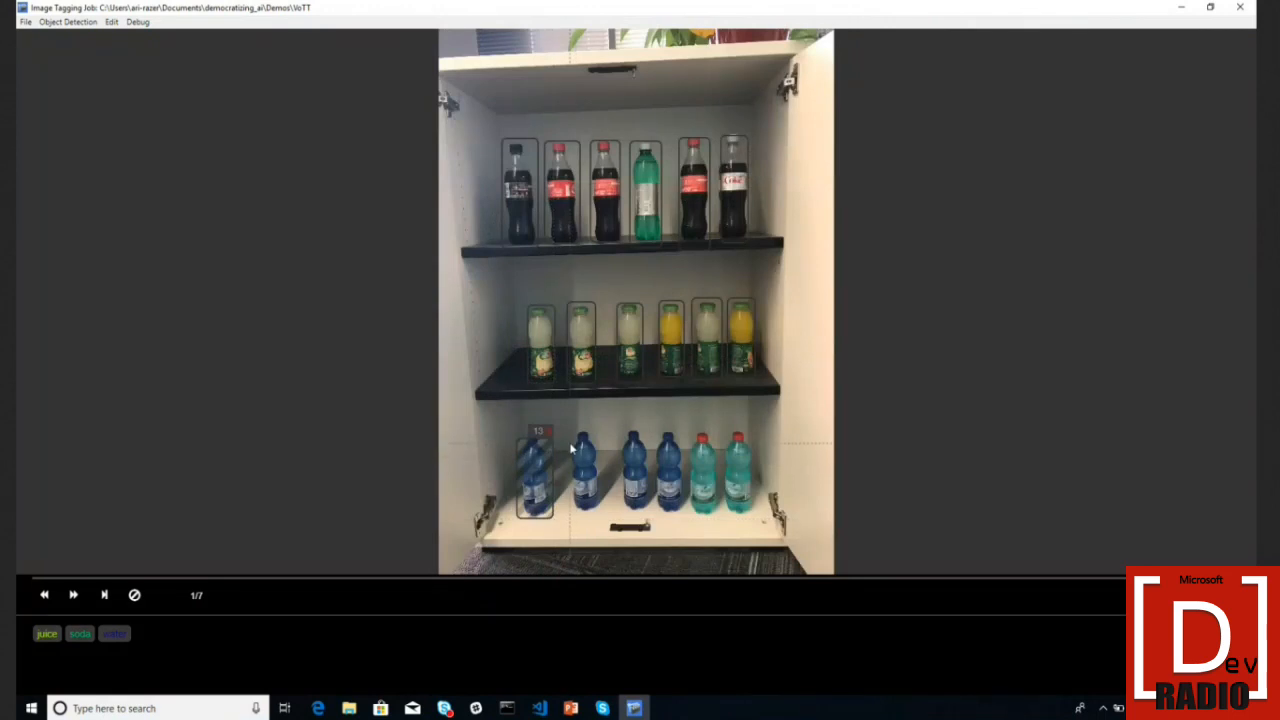
left_click_drag(567, 438, 601, 516)
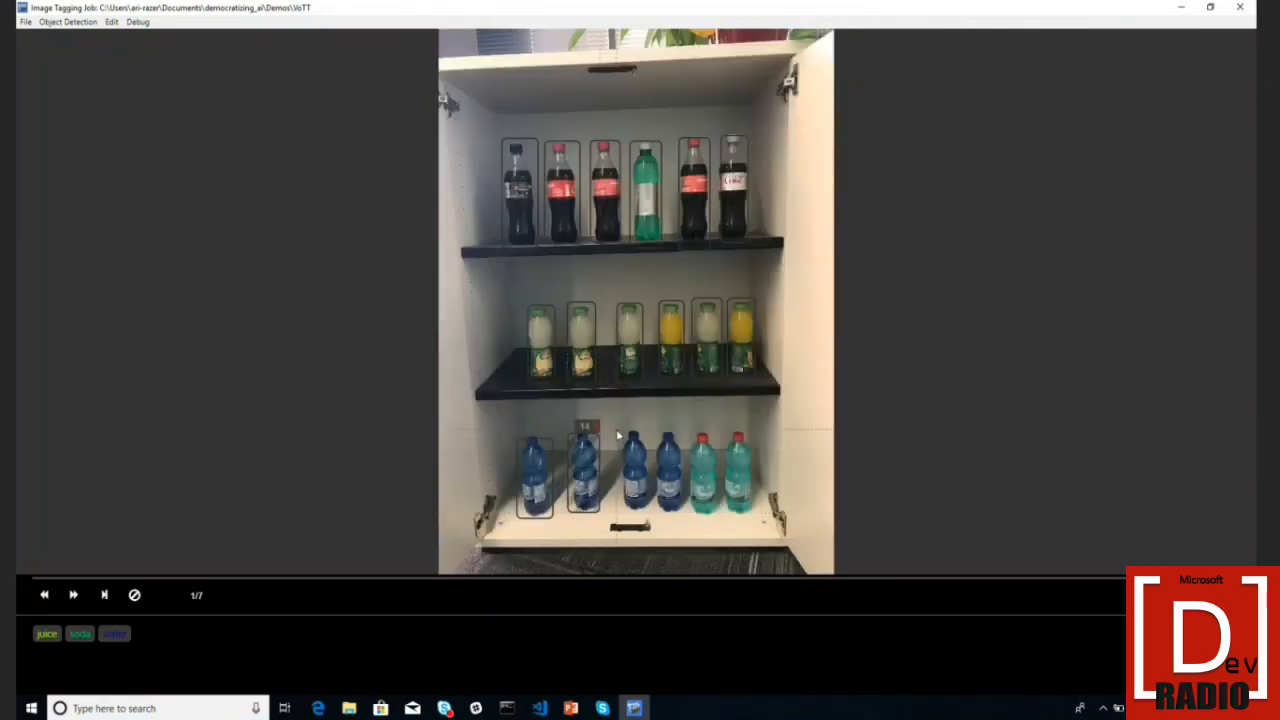
left_click_drag(618, 436, 650, 510)
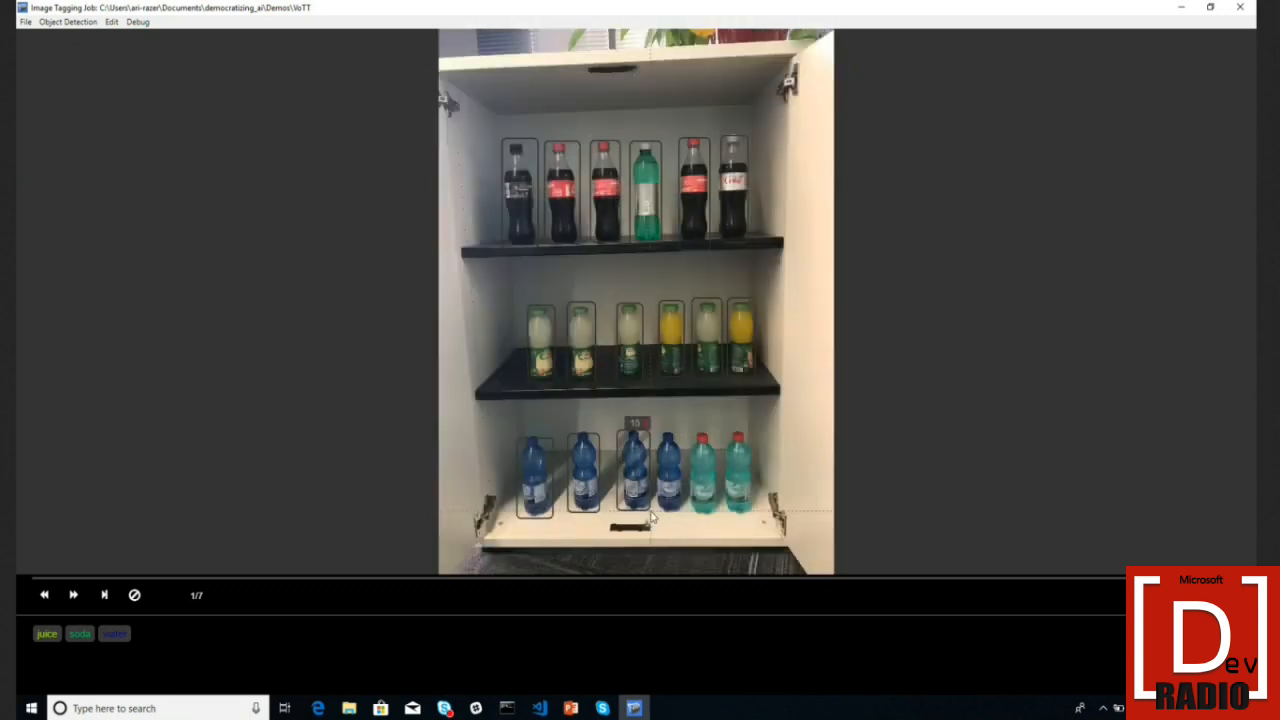
left_click_drag(655, 437, 685, 510)
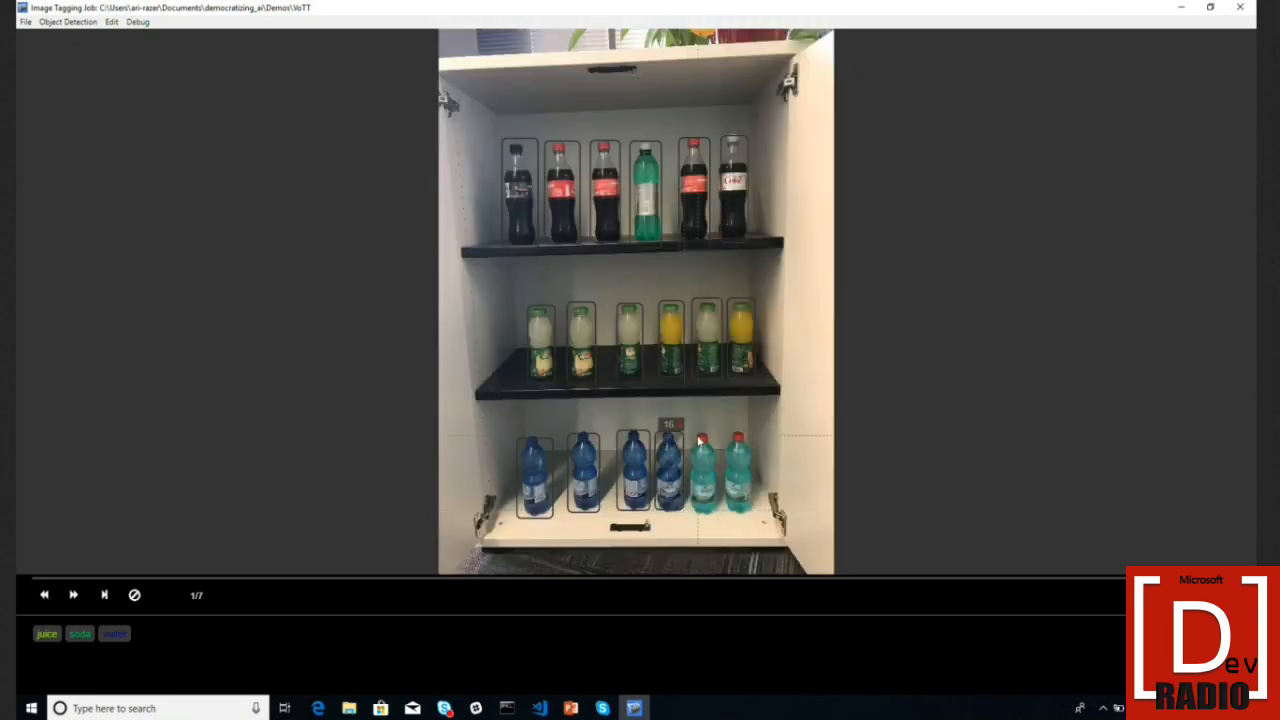
left_click_drag(694, 436, 720, 518)
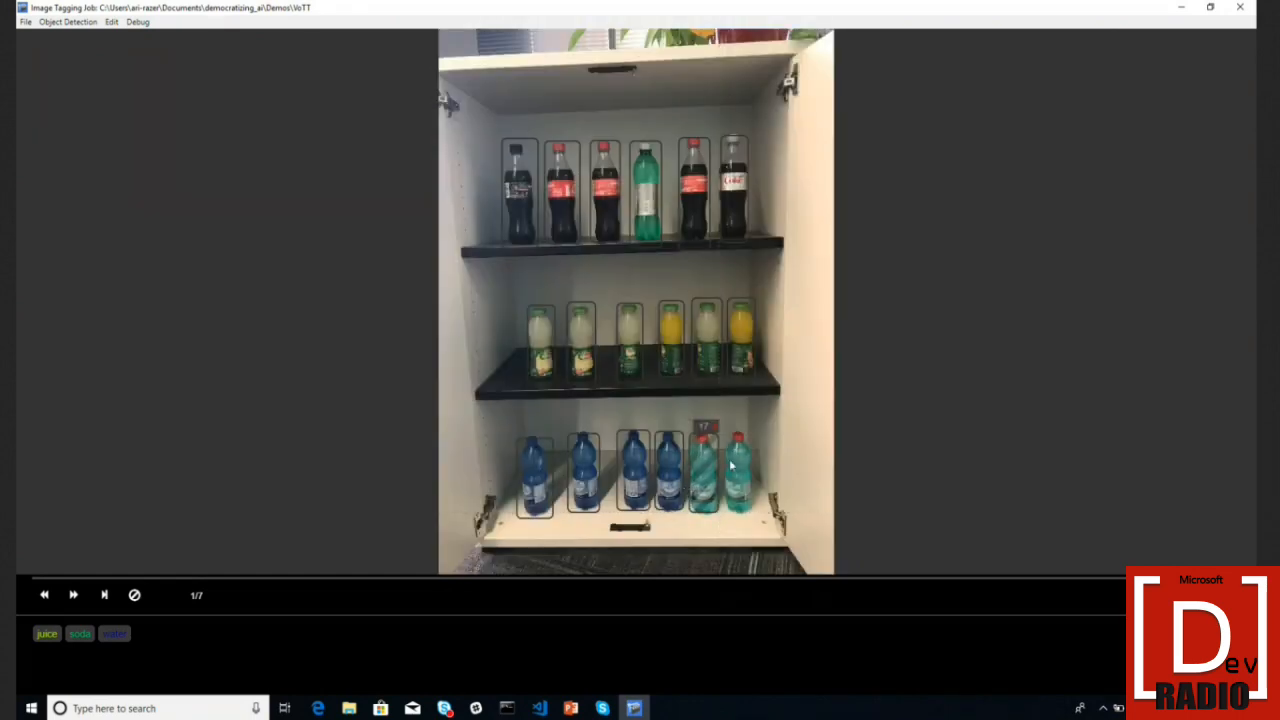
left_click_drag(725, 433, 753, 518)
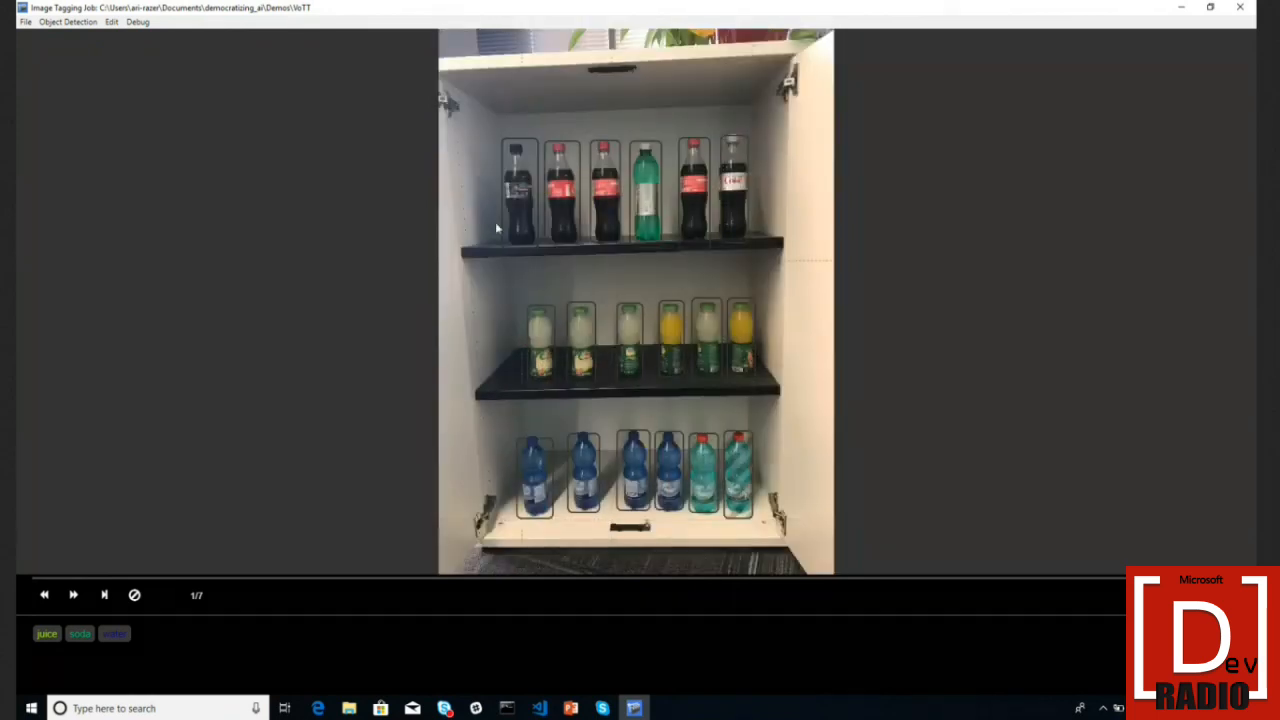
- Delete the stray extra box over the middle shelf and reselect box 1
left_click(519, 203)
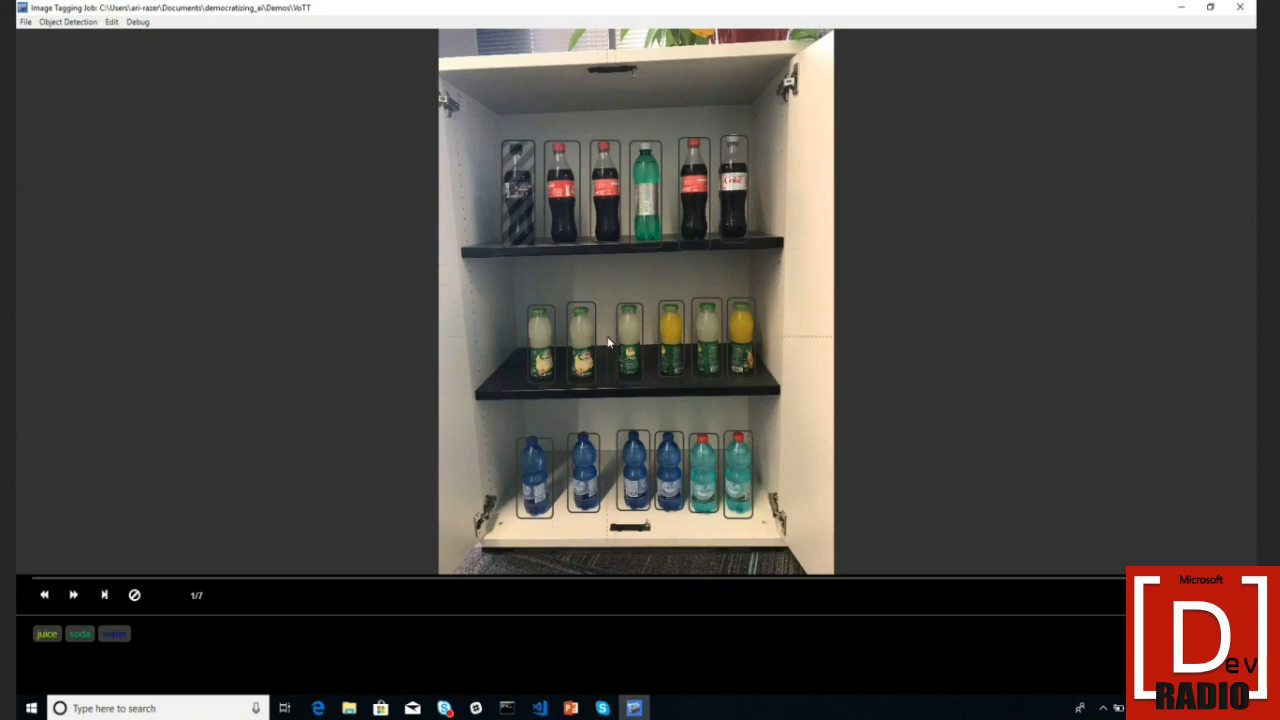
left_click_drag(492, 276, 528, 313)
key("Delete")
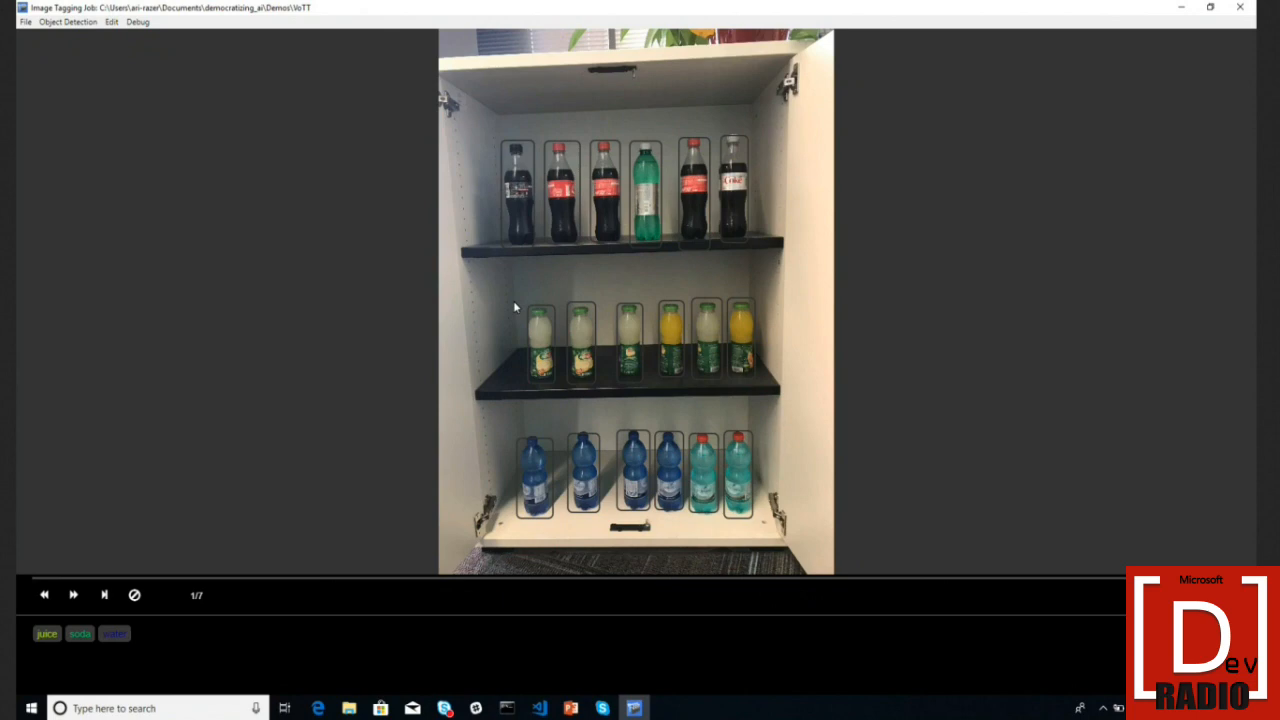
left_click(513, 208)
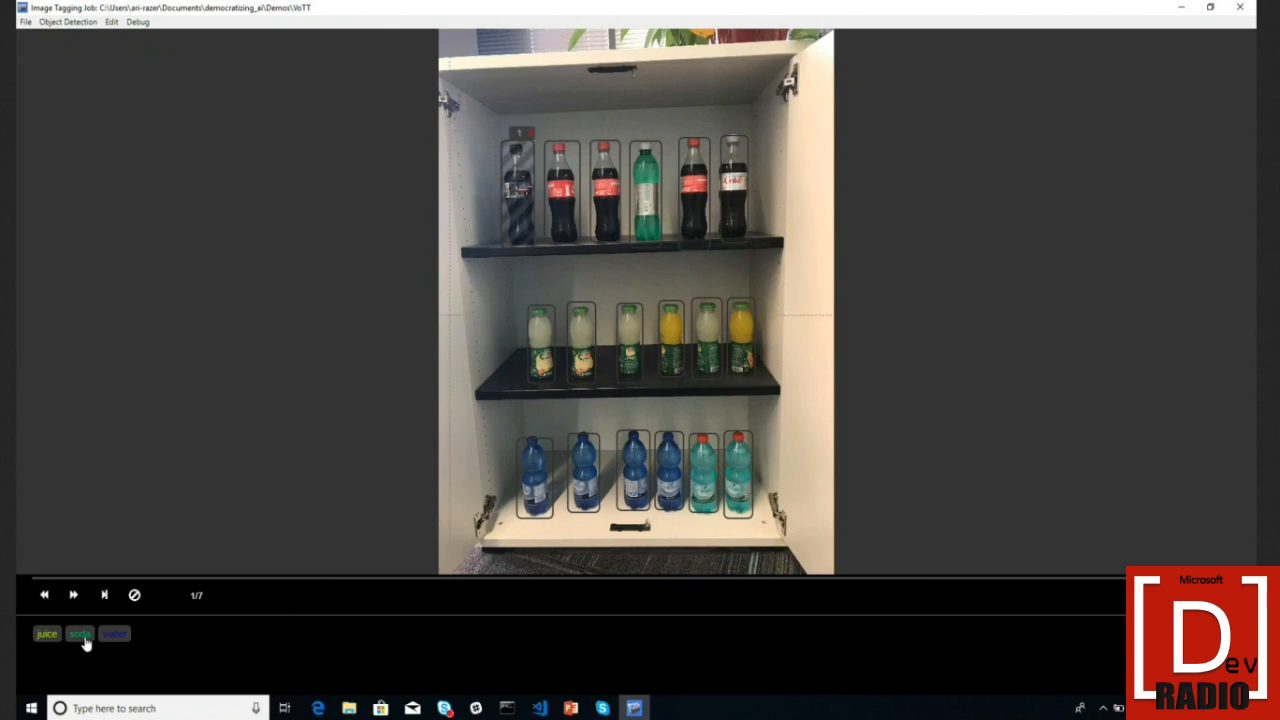
- Tag all six top-shelf bottles as soda
left_click(84, 638)
key("Tab")
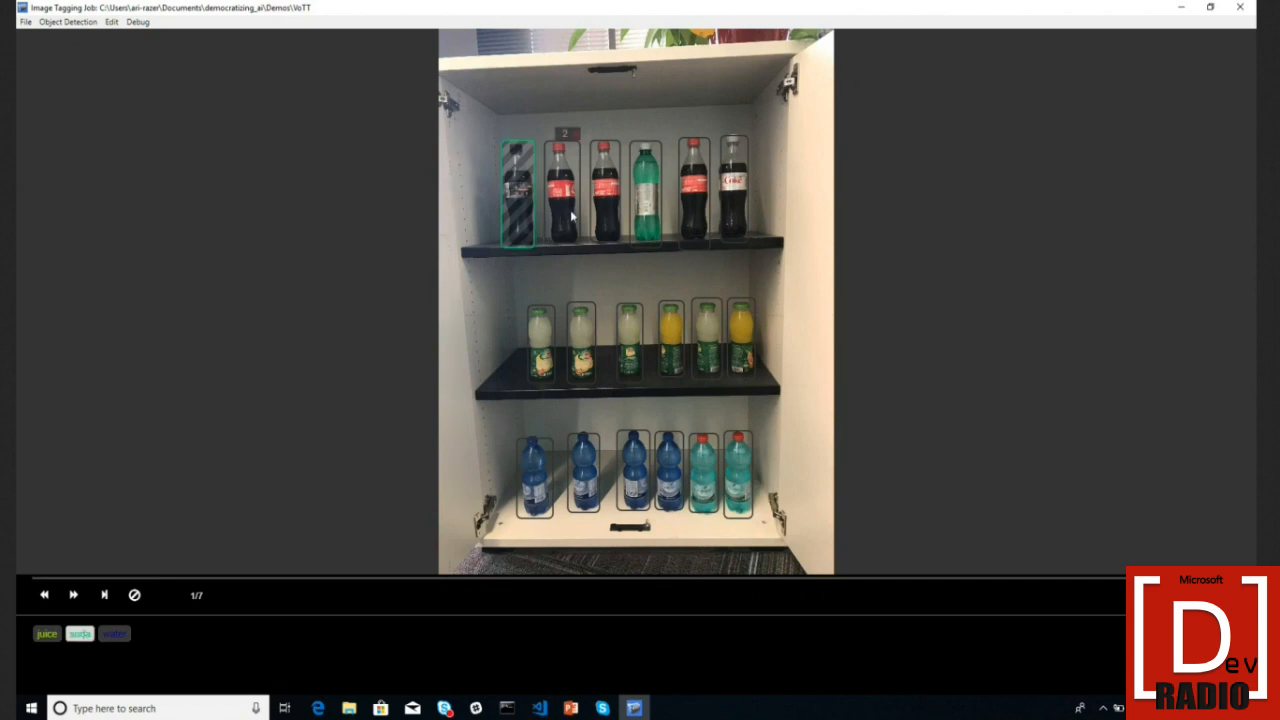
left_click(86, 638)
left_click(86, 638)
left_click(86, 638)
key("Tab")
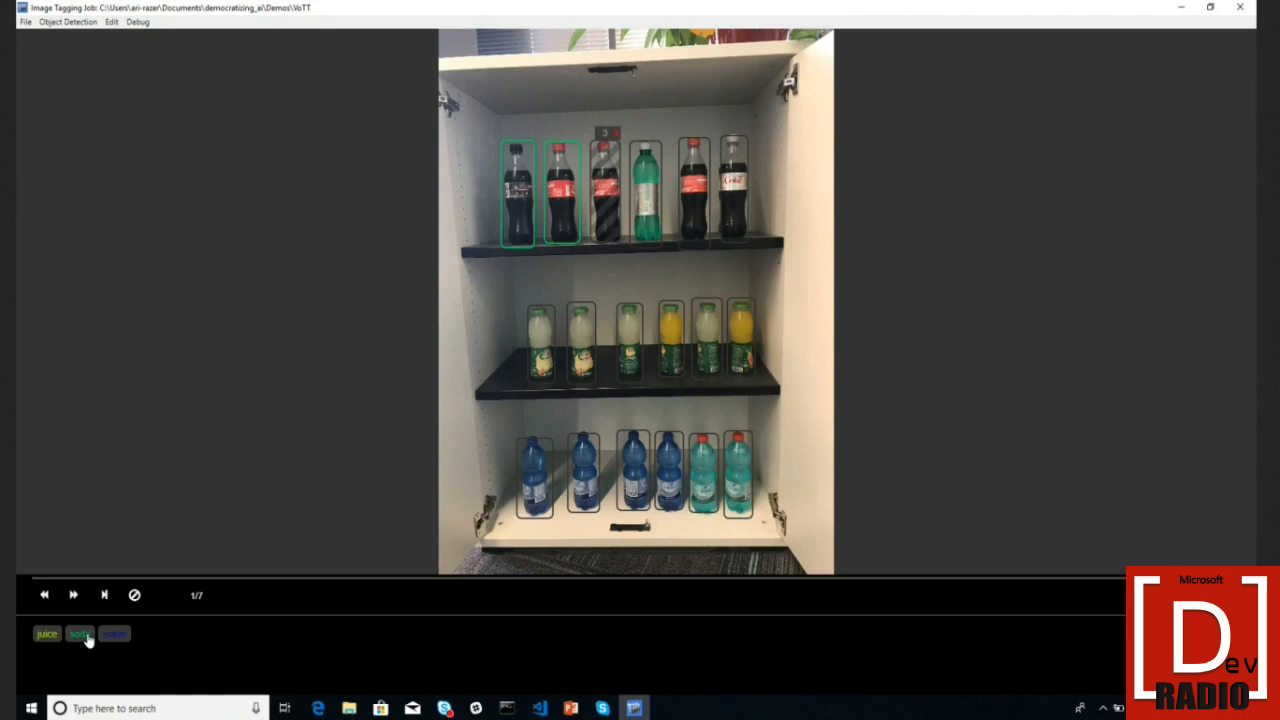
left_click(86, 638)
key("Tab")
left_click(87, 638)
key("Tab")
left_click(87, 638)
key("Tab")
left_click(87, 638)
- Tag all six middle-shelf bottles as juice
key("Tab")
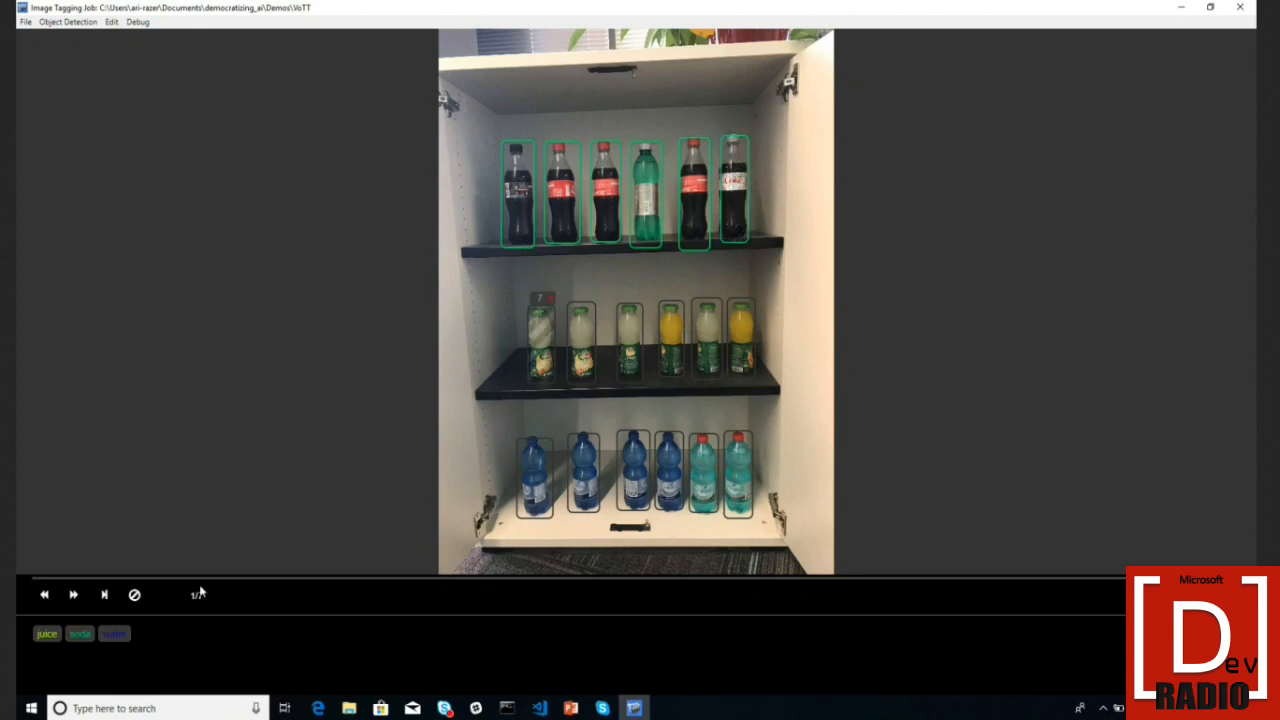
left_click(49, 641)
key("Tab")
left_click(49, 641)
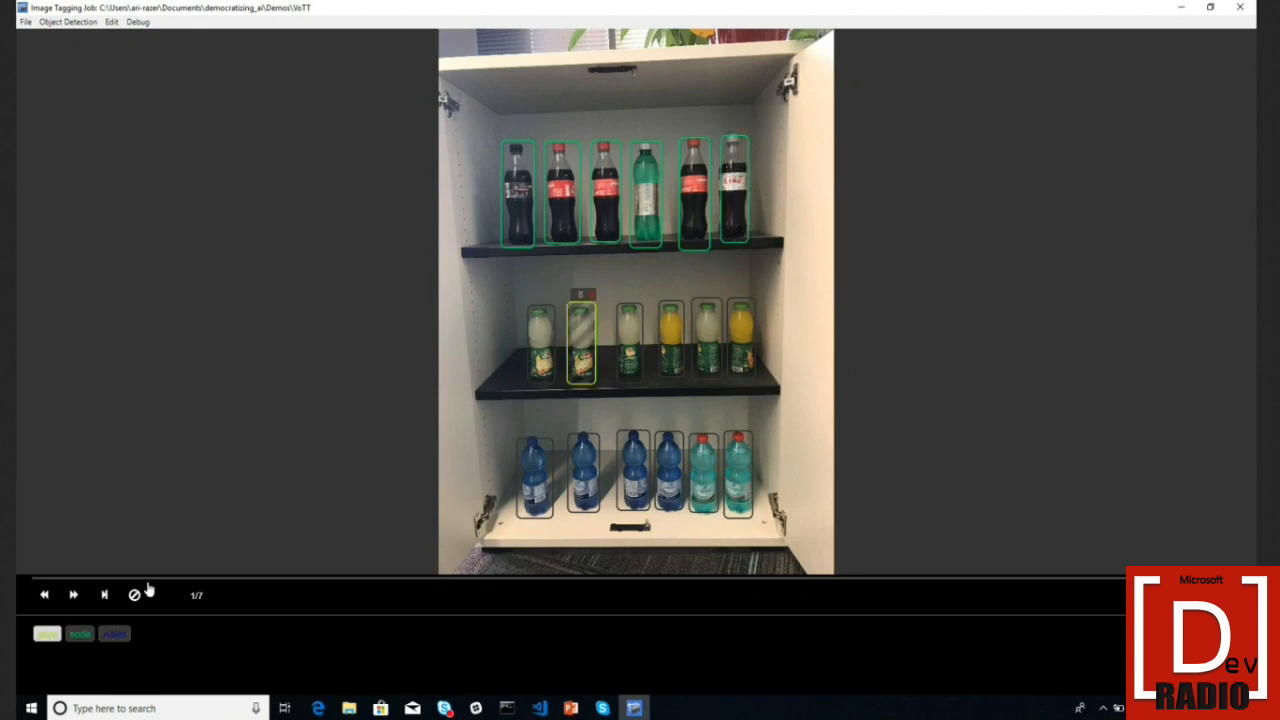
key("shift+Tab")
left_click(55, 642)
left_click(626, 366)
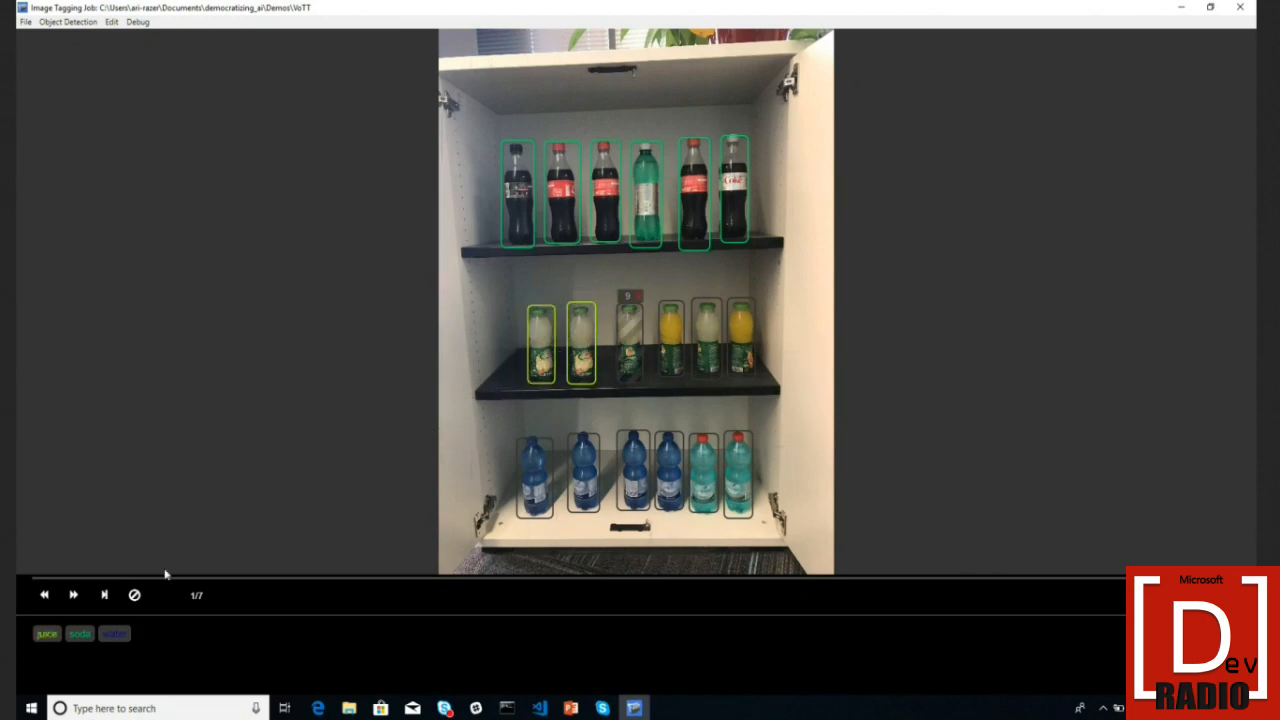
left_click(47, 639)
key("Tab")
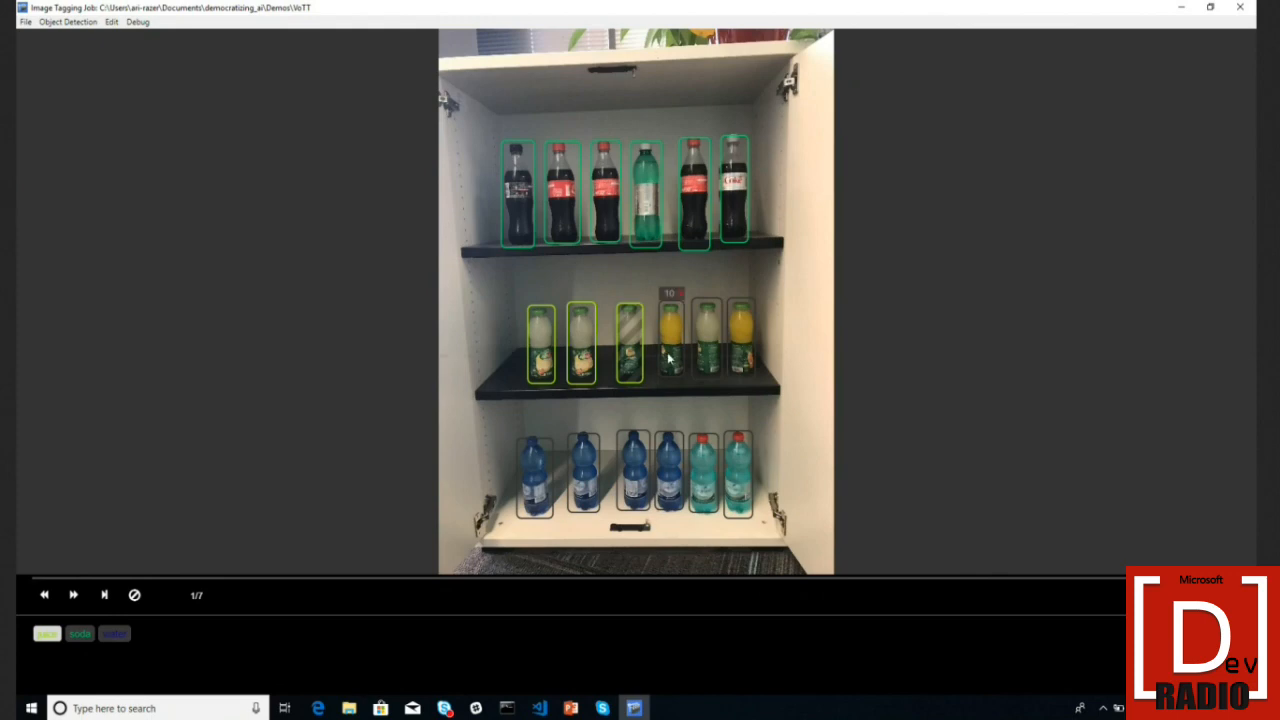
left_click(56, 636)
left_click(718, 333)
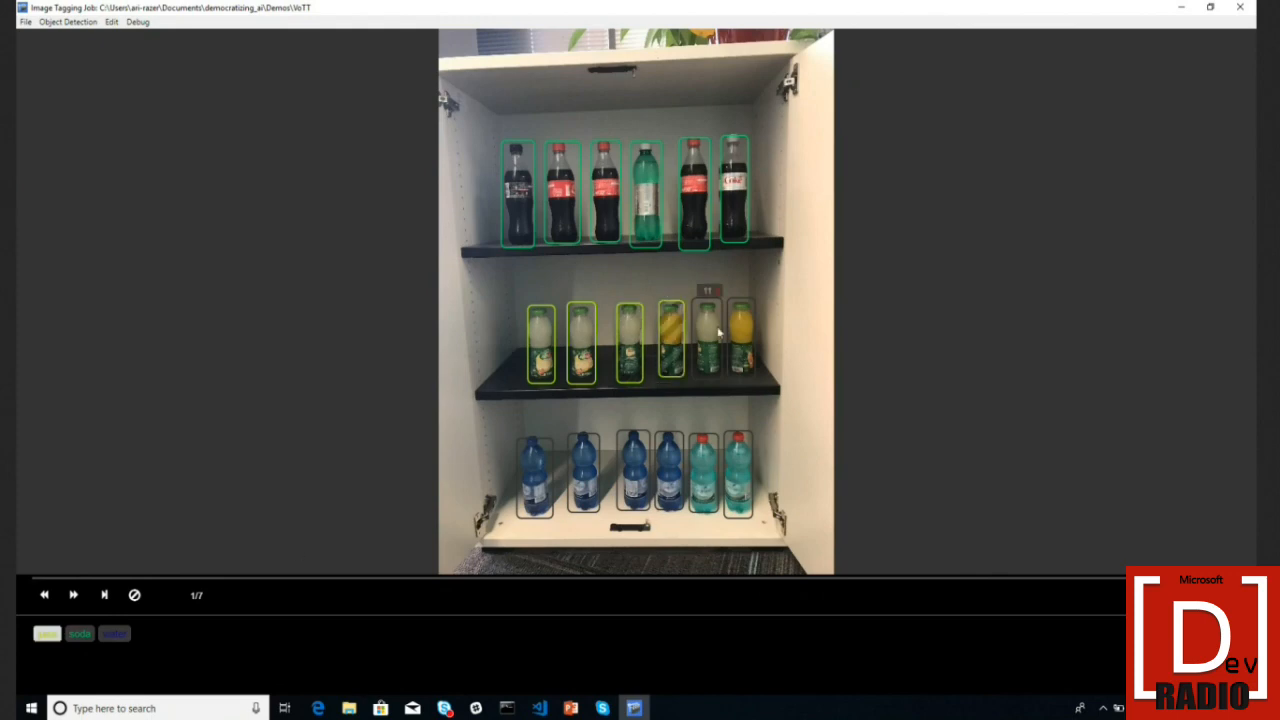
left_click(47, 635)
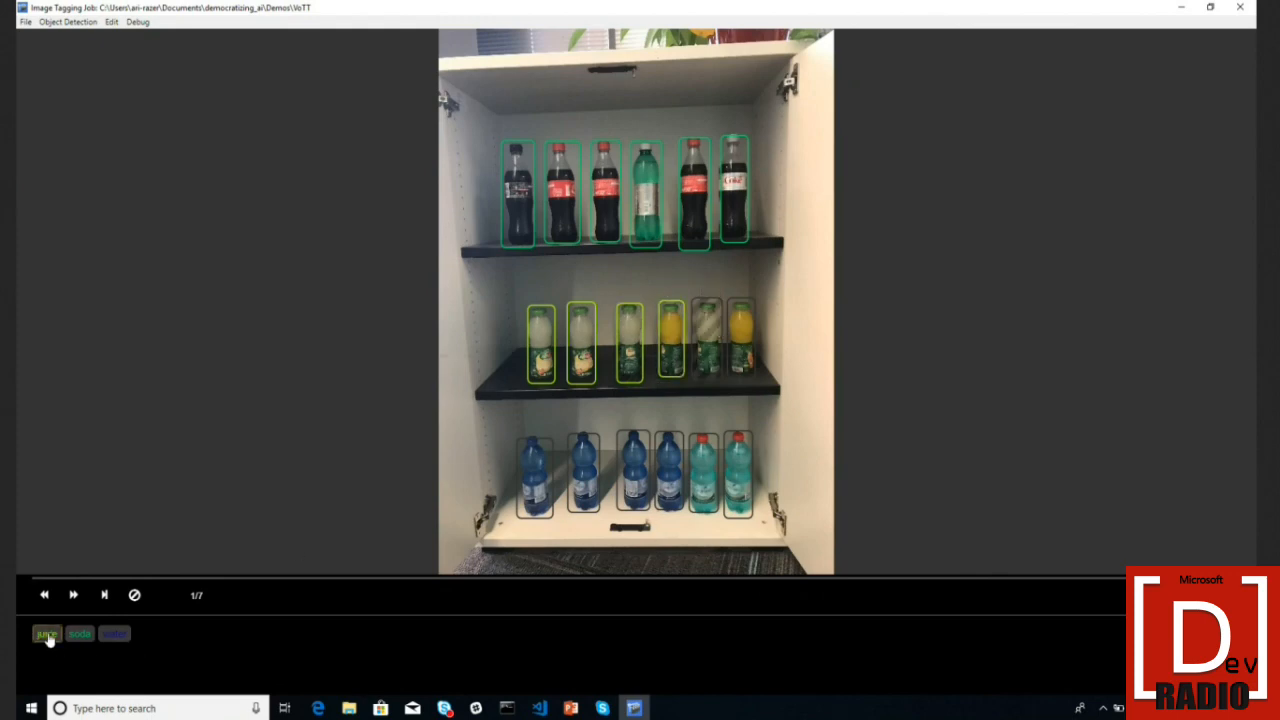
left_click(47, 635)
- Tag all six bottom-shelf bottles as water
left_click(528, 497)
left_click(115, 634)
left_click(592, 487)
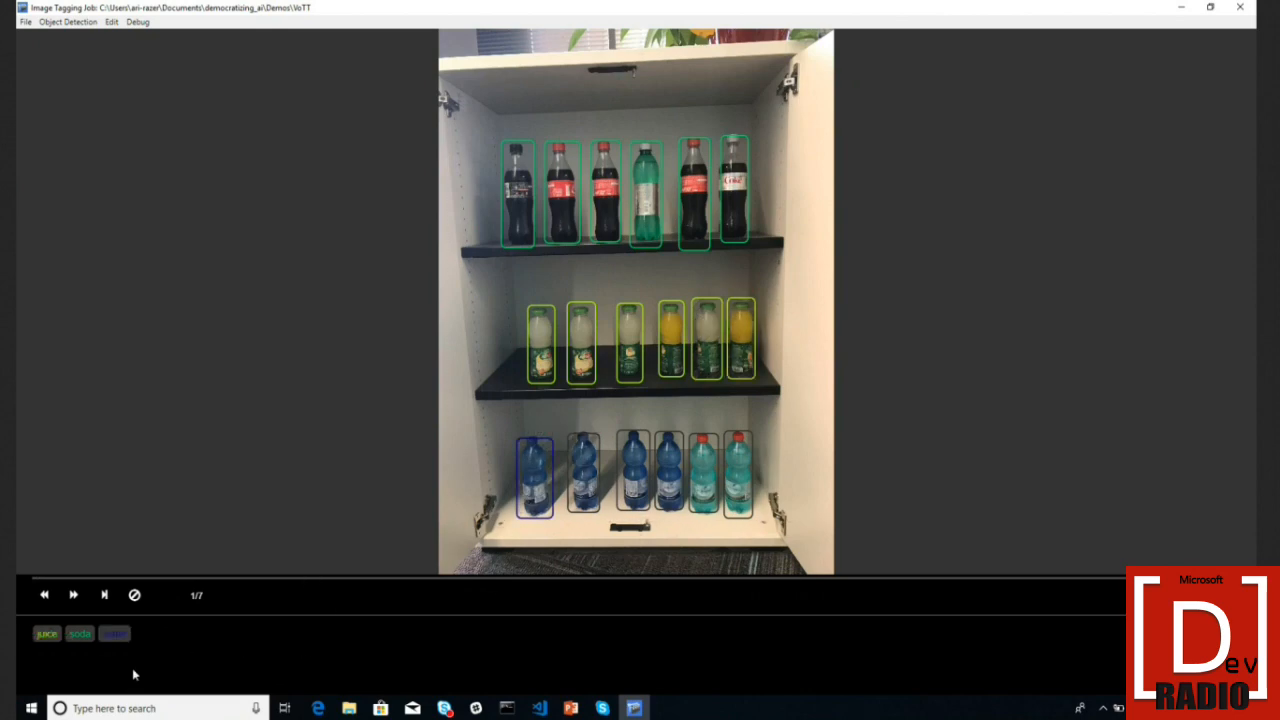
left_click(125, 638)
left_click(650, 447)
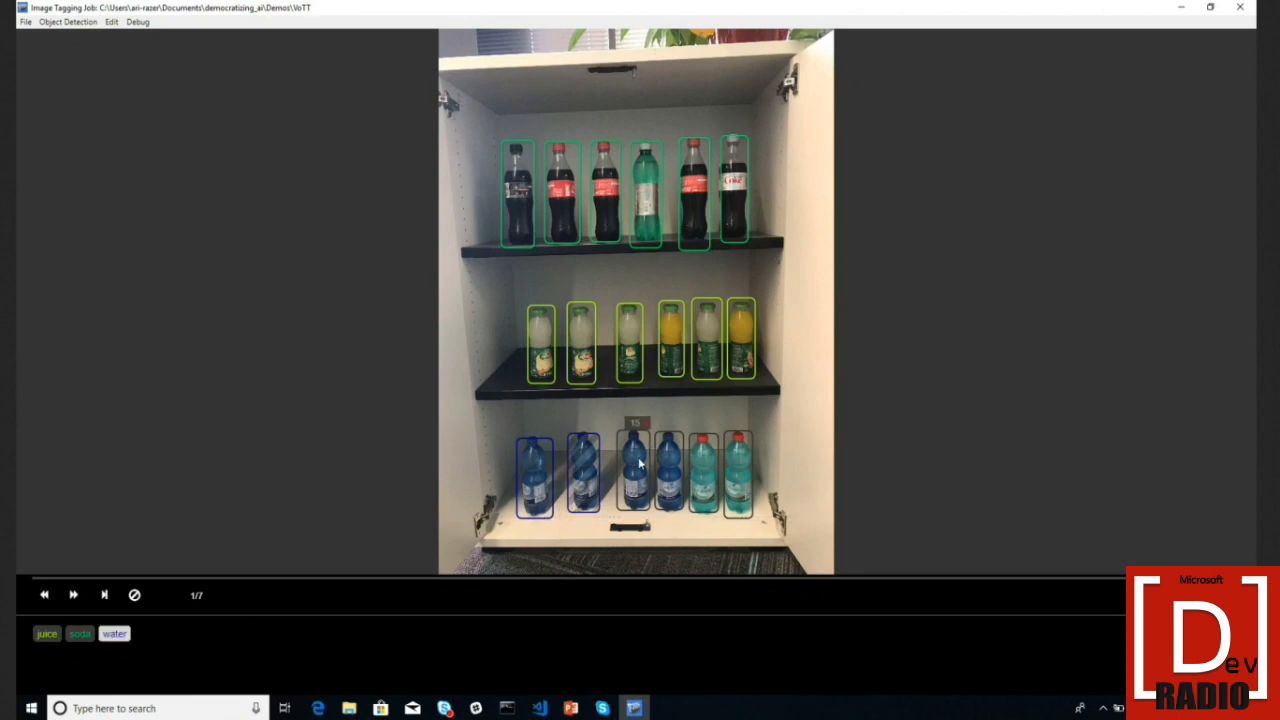
left_click(127, 639)
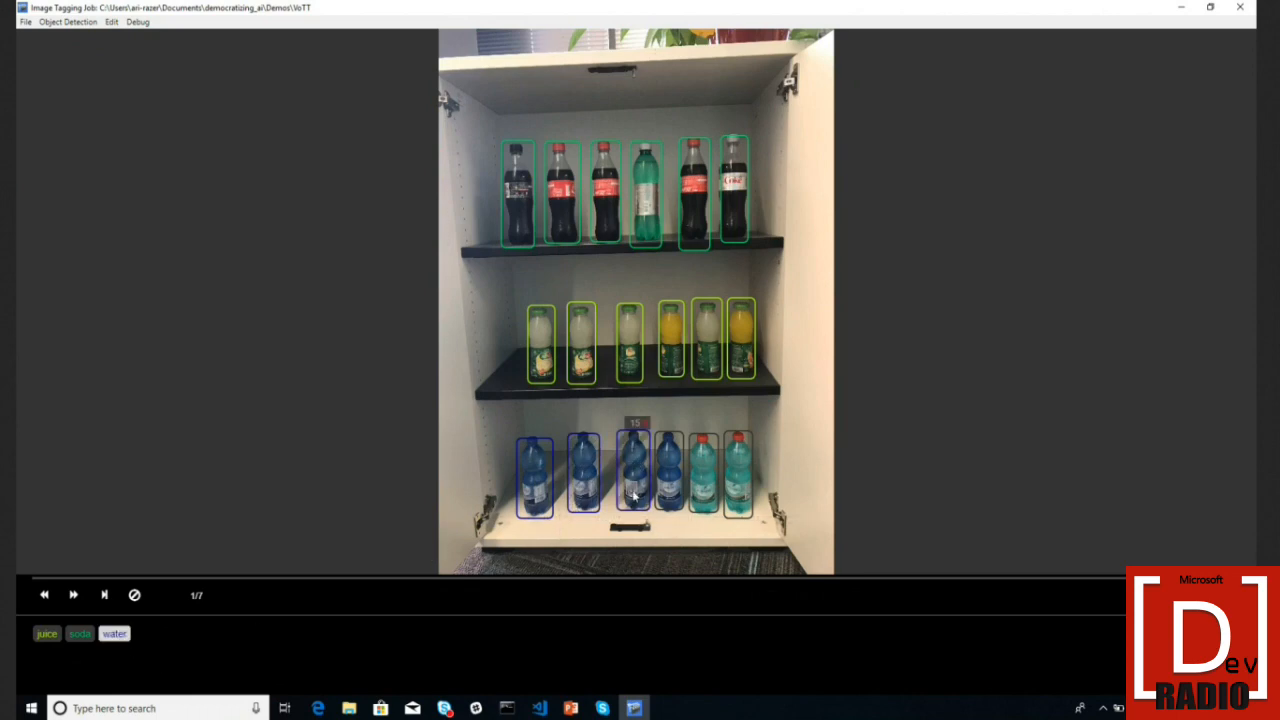
left_click(126, 634)
left_click(697, 503)
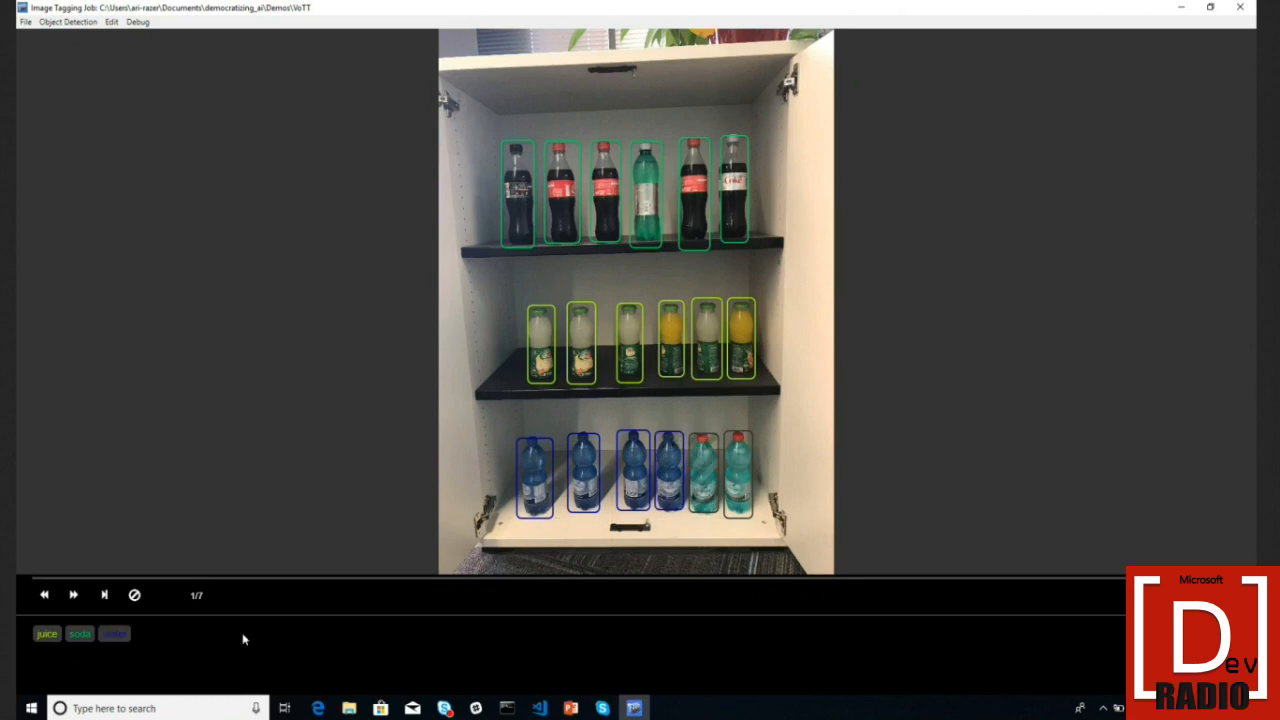
left_click(114, 634)
left_click(740, 467)
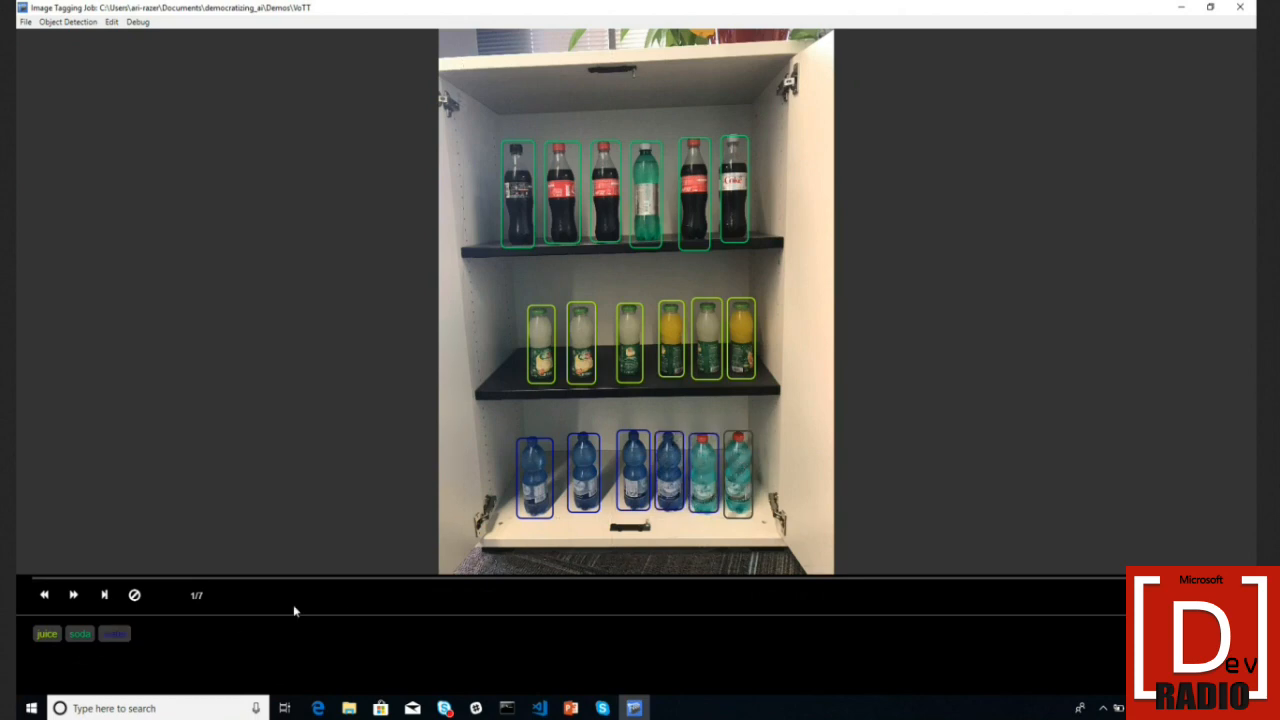
left_click(114, 634)
left_click(740, 466)
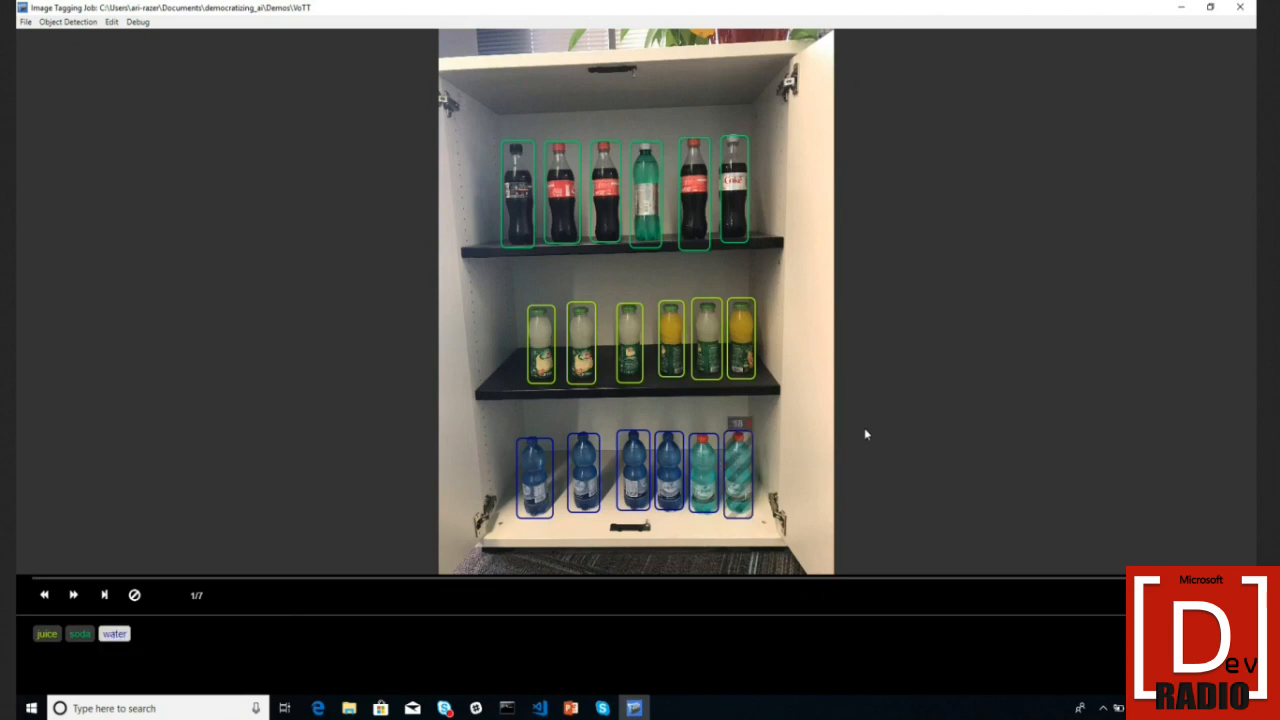
- Go to image 2 of 7 and paste the previous photo's regions with Ctrl+D
key("Right")
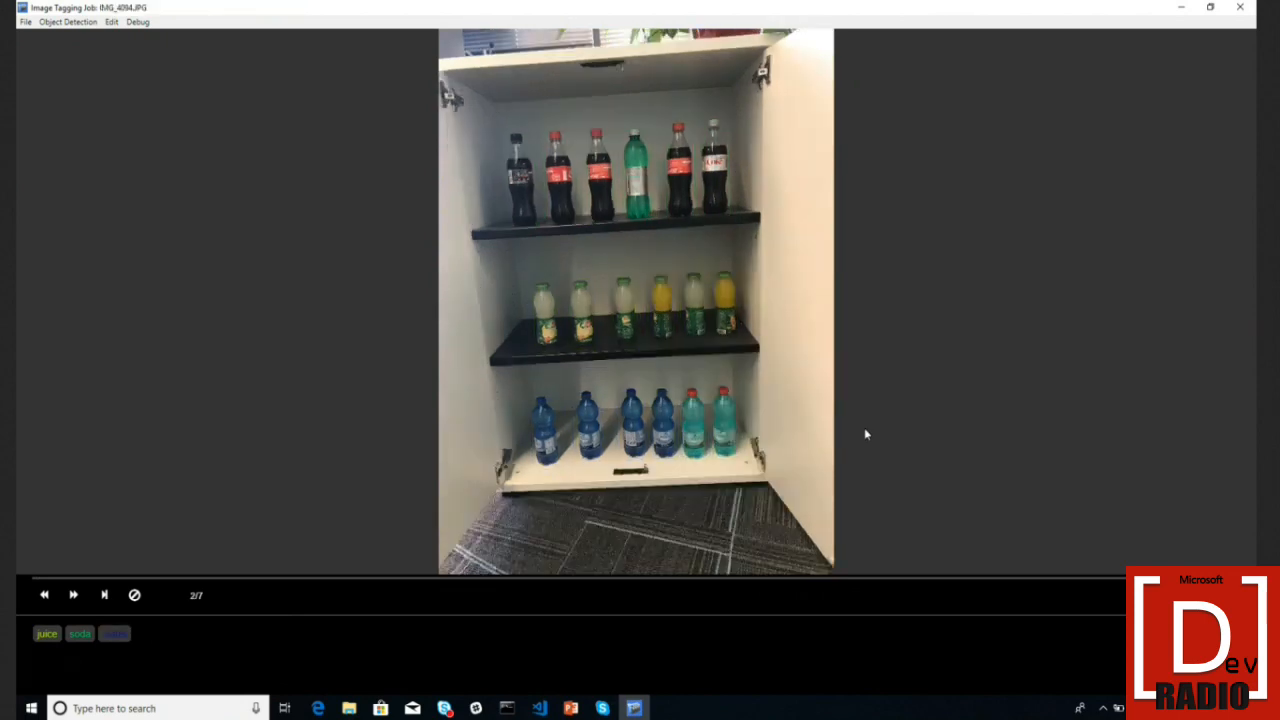
key("Right")
key("Left")
key("ctrl+d")
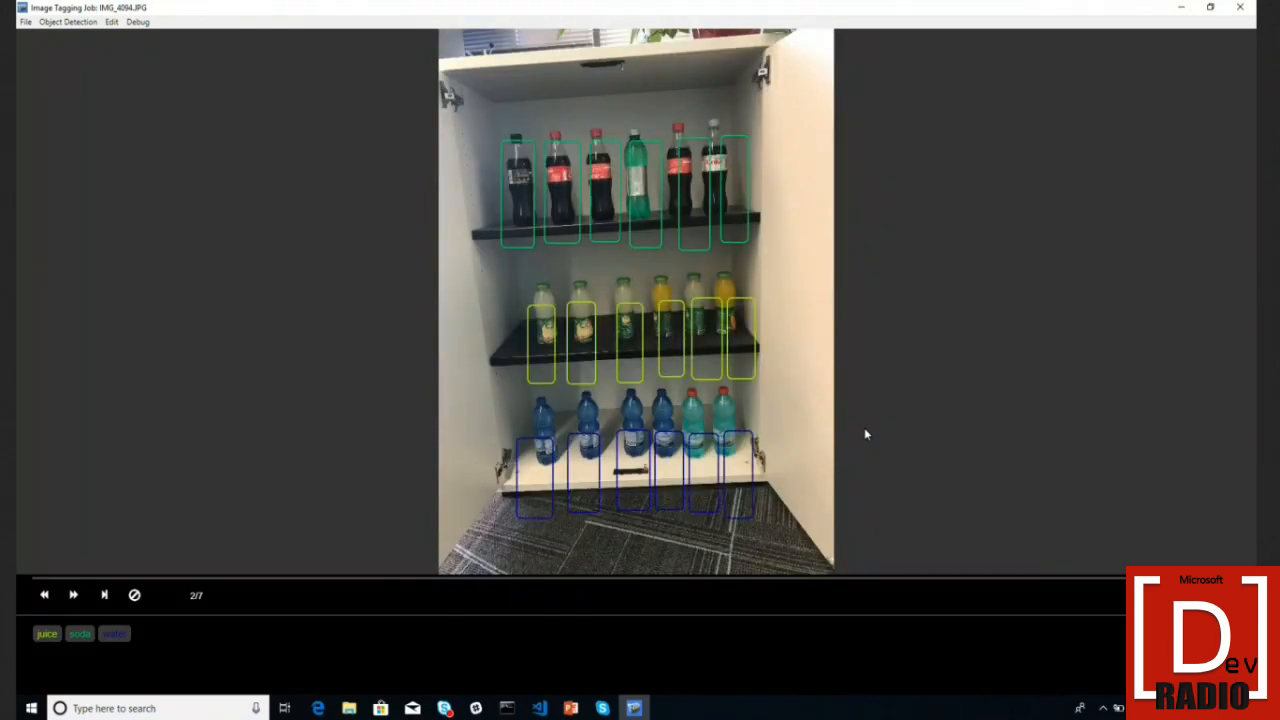
- Move the bottom-shelf boxes up onto the water bottles, then clear all regions
left_click(743, 486)
left_click_drag(743, 486, 692, 395)
left_click_drag(673, 461, 670, 416)
left_click(632, 472)
left_click_drag(632, 472, 631, 430)
left_click(568, 490)
left_click_drag(580, 494, 583, 447)
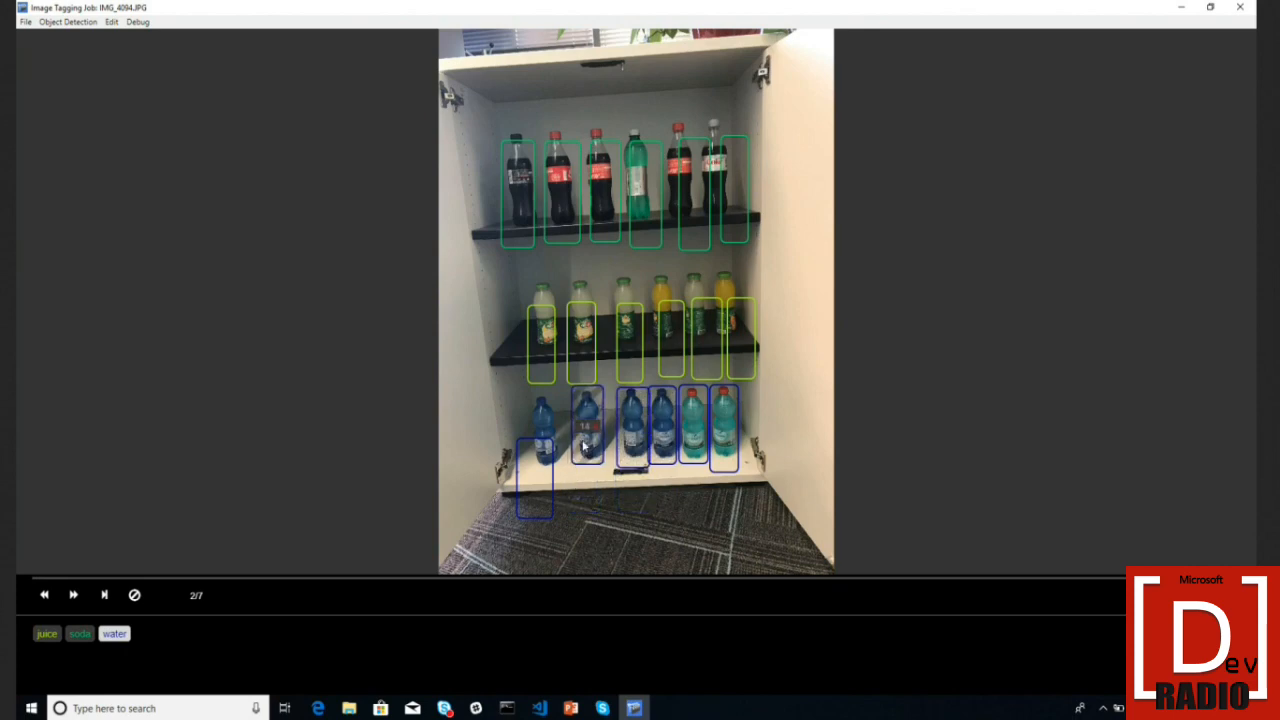
left_click(531, 494)
left_click_drag(531, 494, 536, 446)
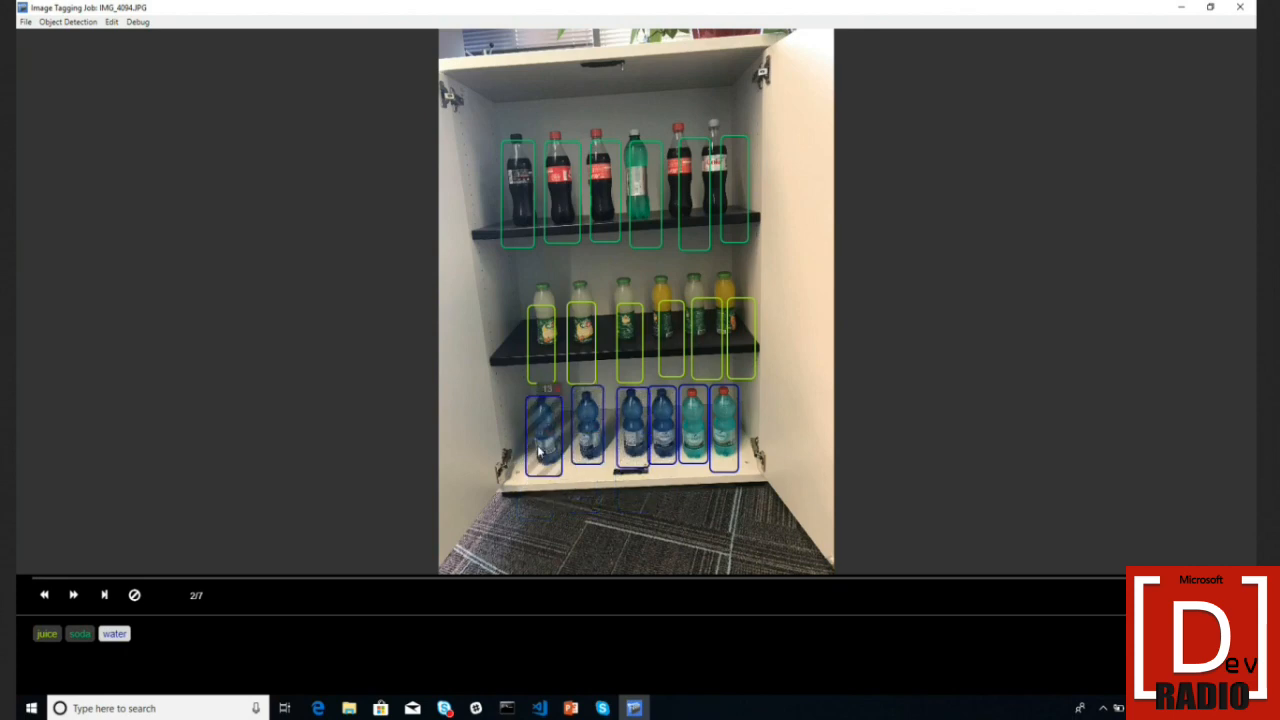
left_click(134, 595)
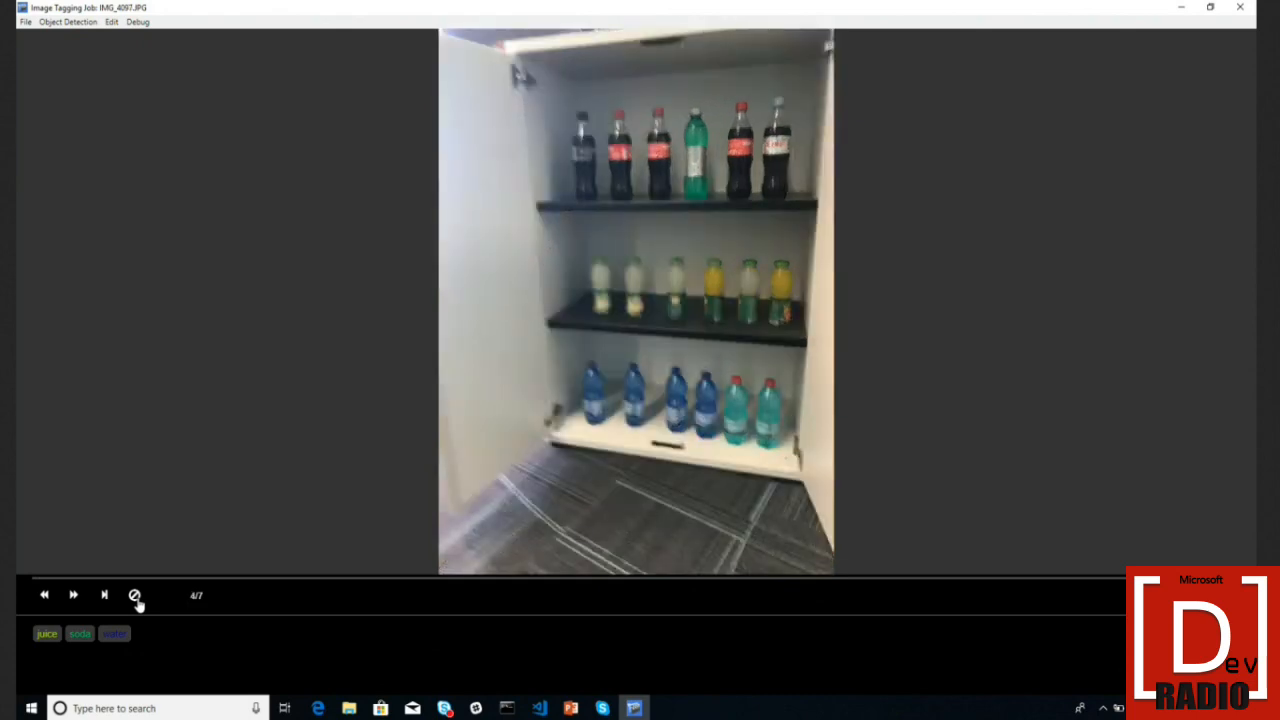
key("Right")
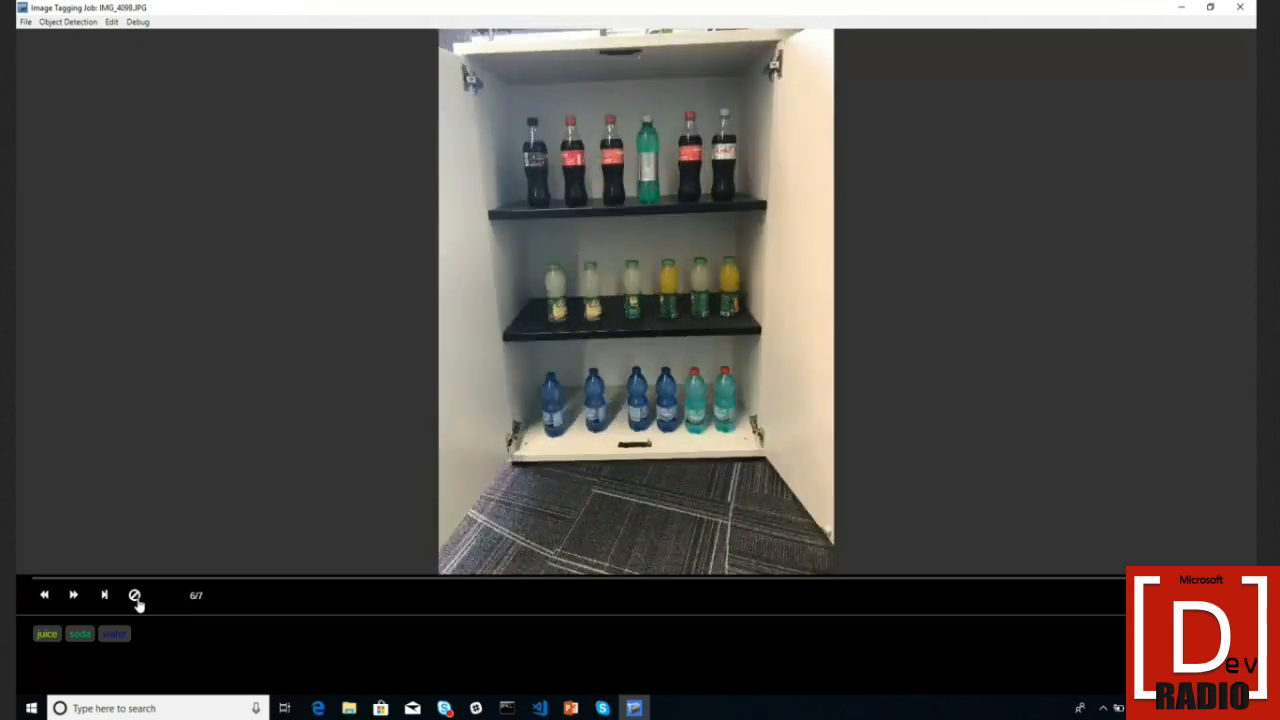
key("Left")
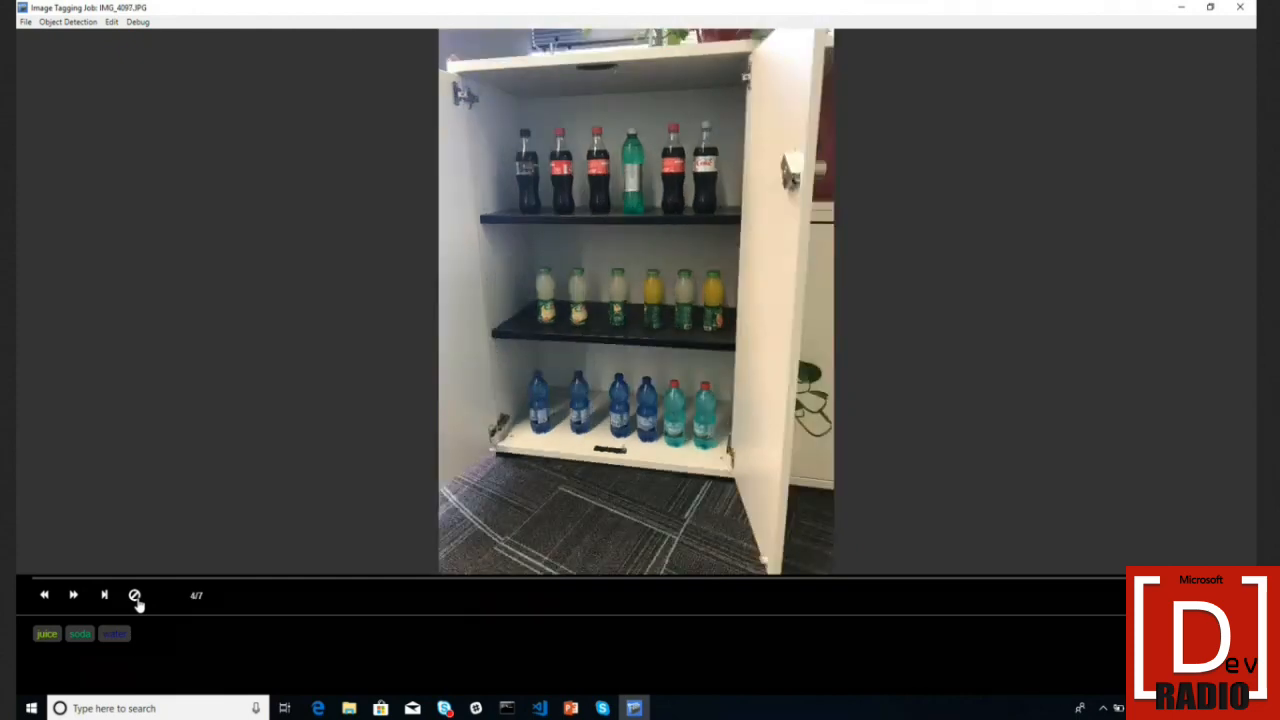
key("Left")
key("Right")
key("Left")
key("Right")
left_click_drag(522, 245, 638, 395)
left_click(634, 238)
left_click(68, 22)
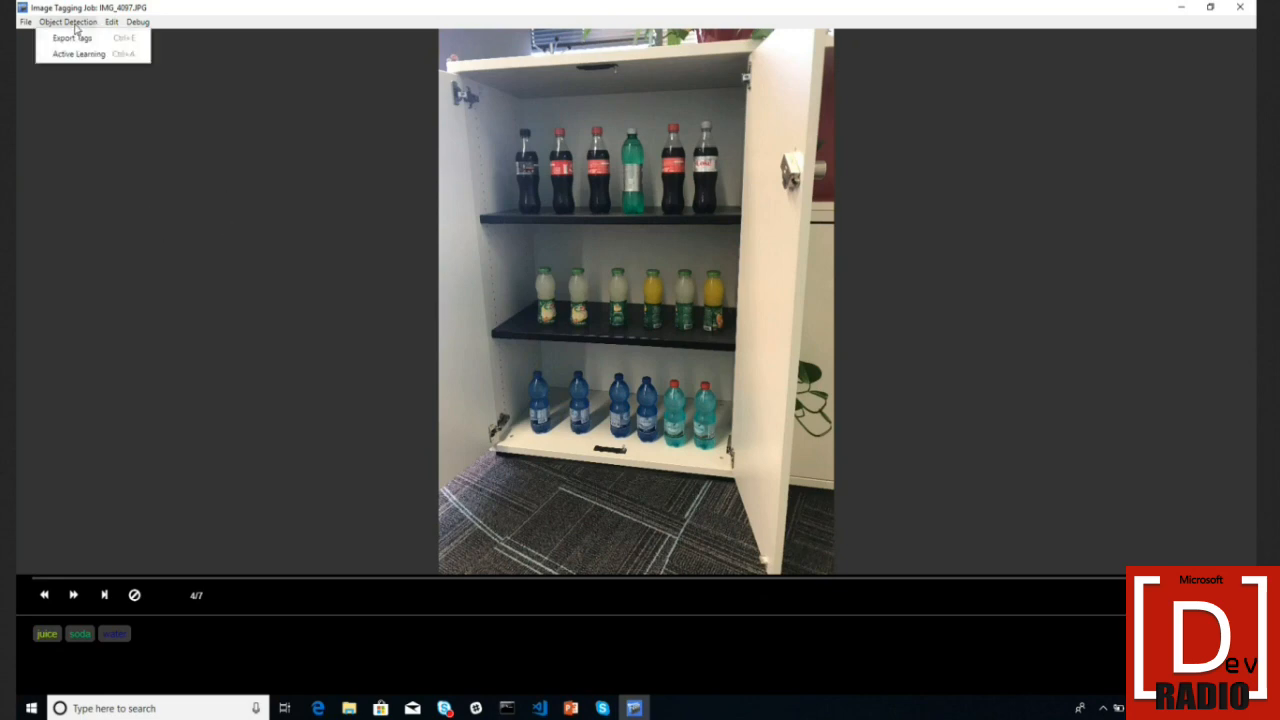
left_click(85, 40)
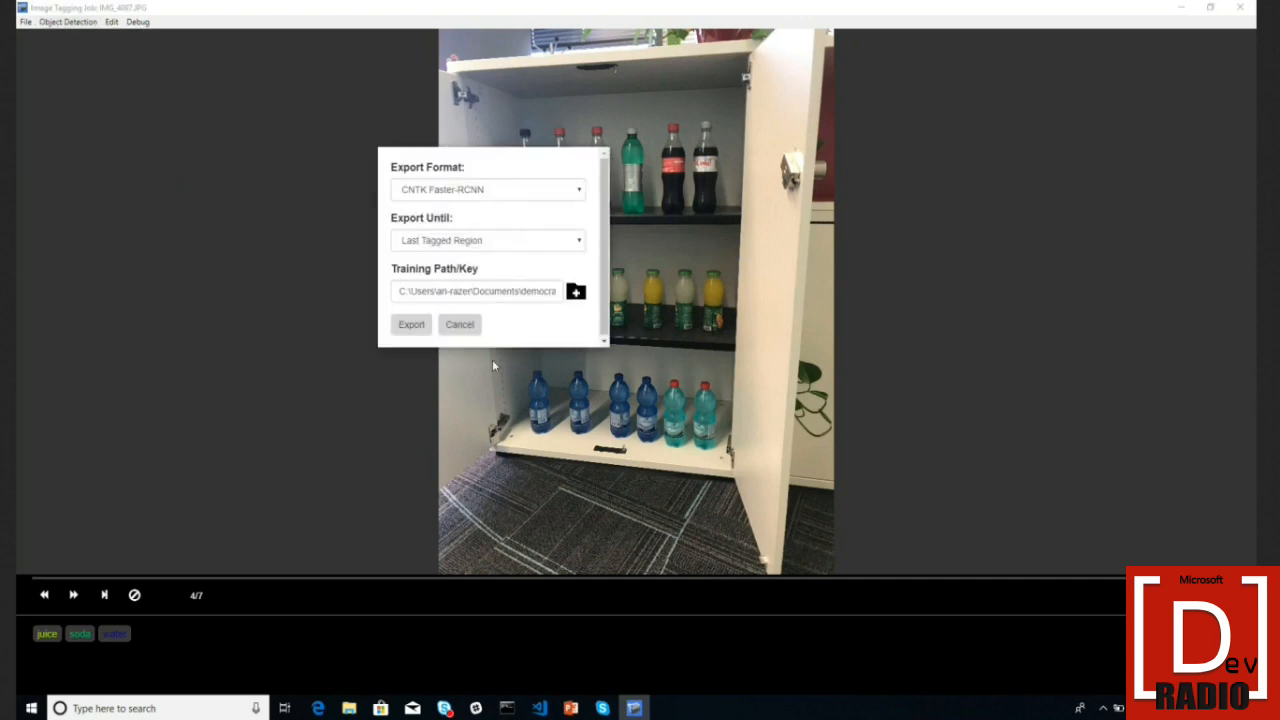
left_click(469, 329)
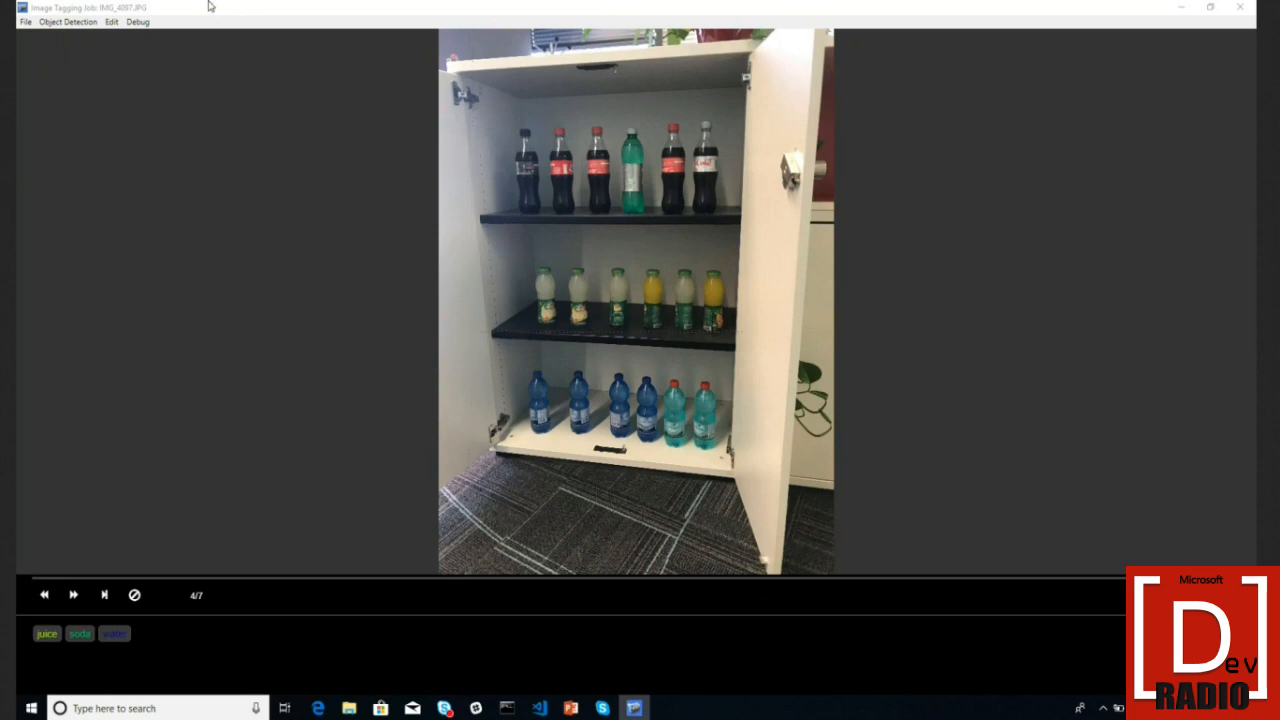
left_click(74, 23)
- Run active learning on IMG_4097 using the CNTK Faster-RCNN model C:\Vott_models\bottles\bottles.model
left_click(81, 54)
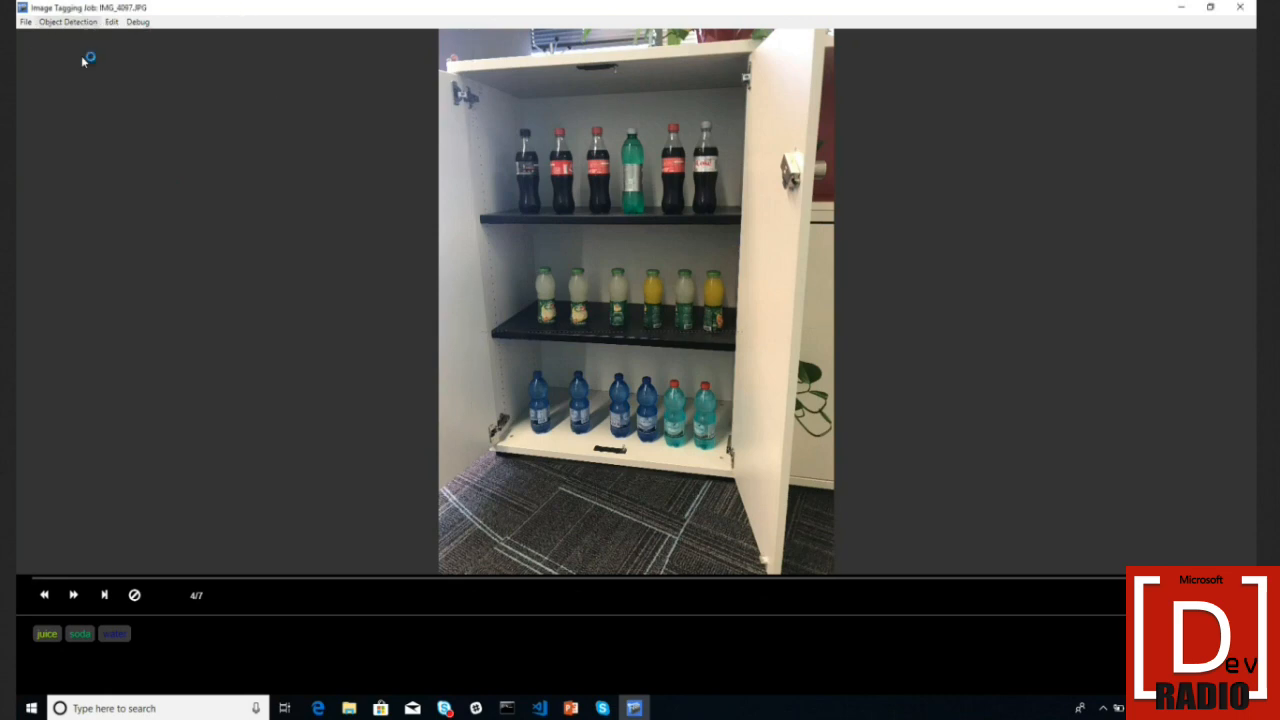
left_click(492, 190)
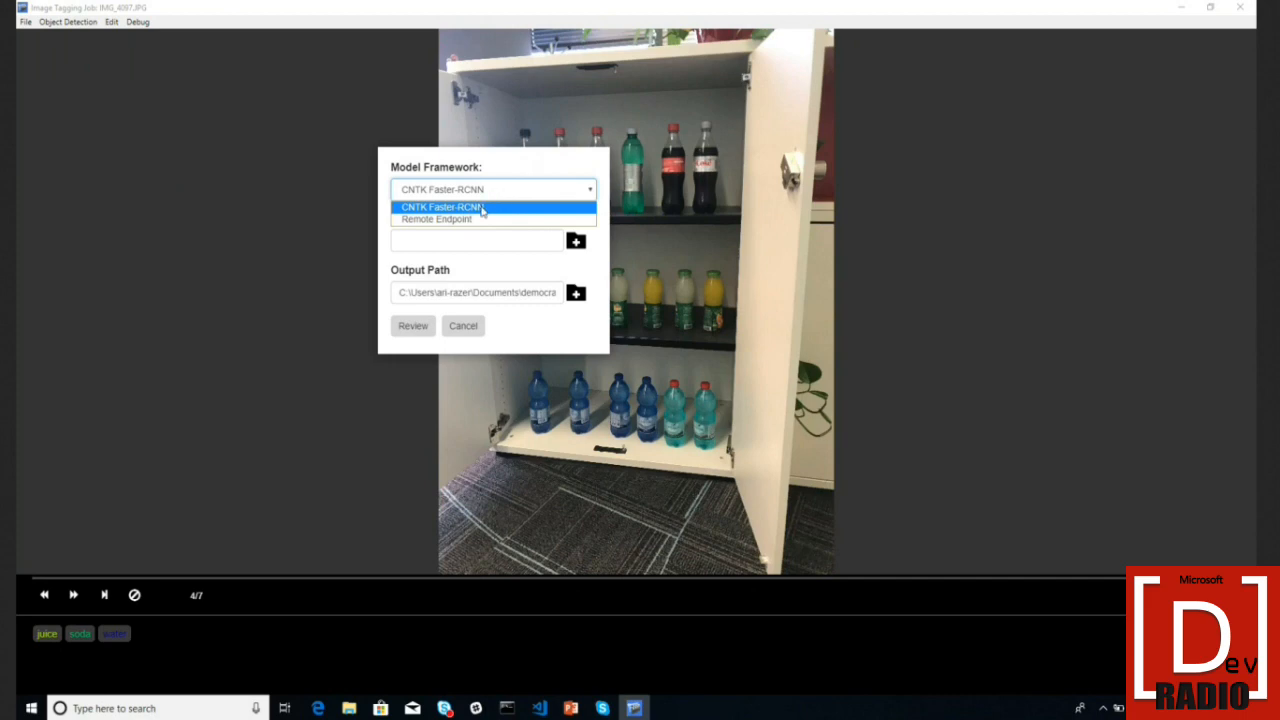
left_click(497, 207)
left_click(576, 241)
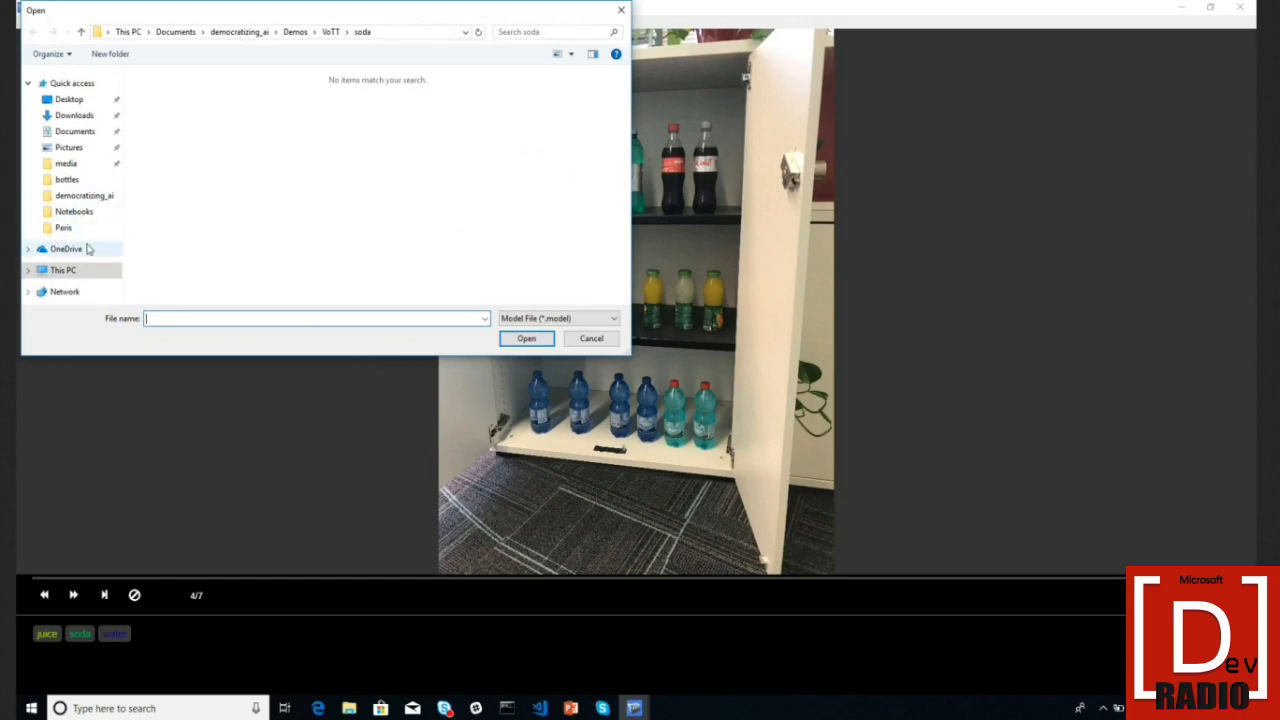
left_click(74, 271)
double_click(210, 256)
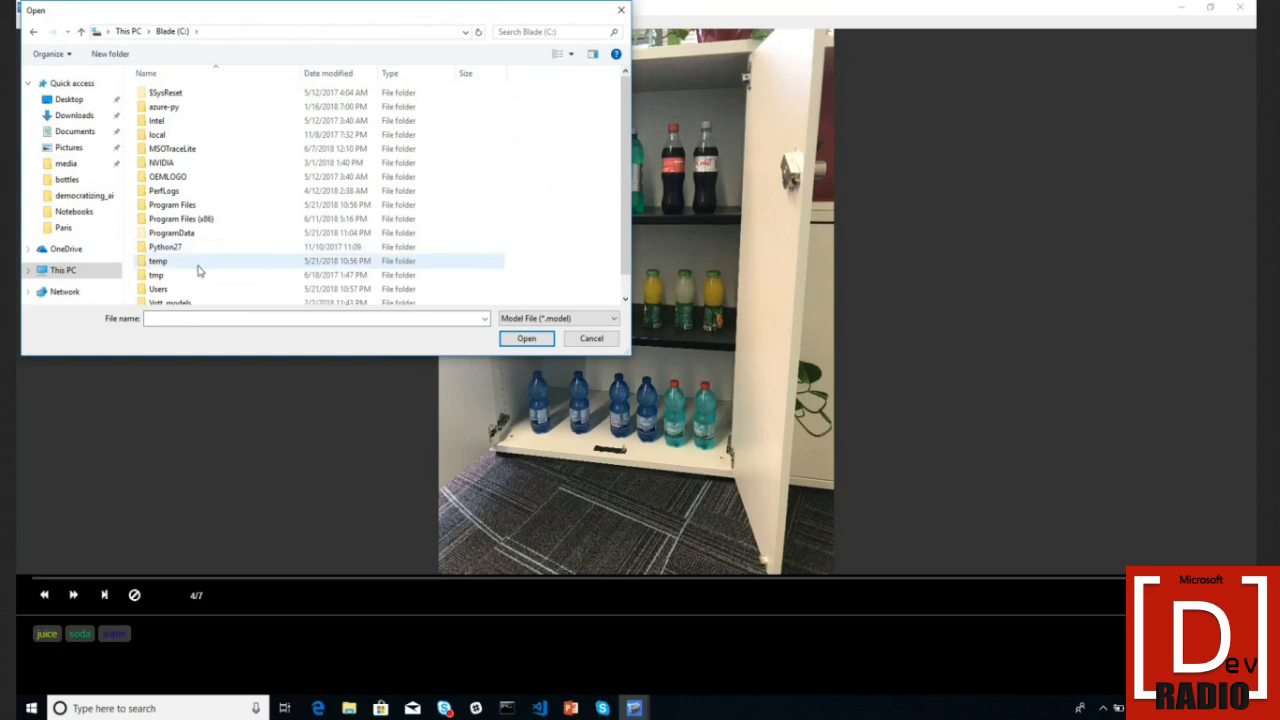
double_click(194, 300)
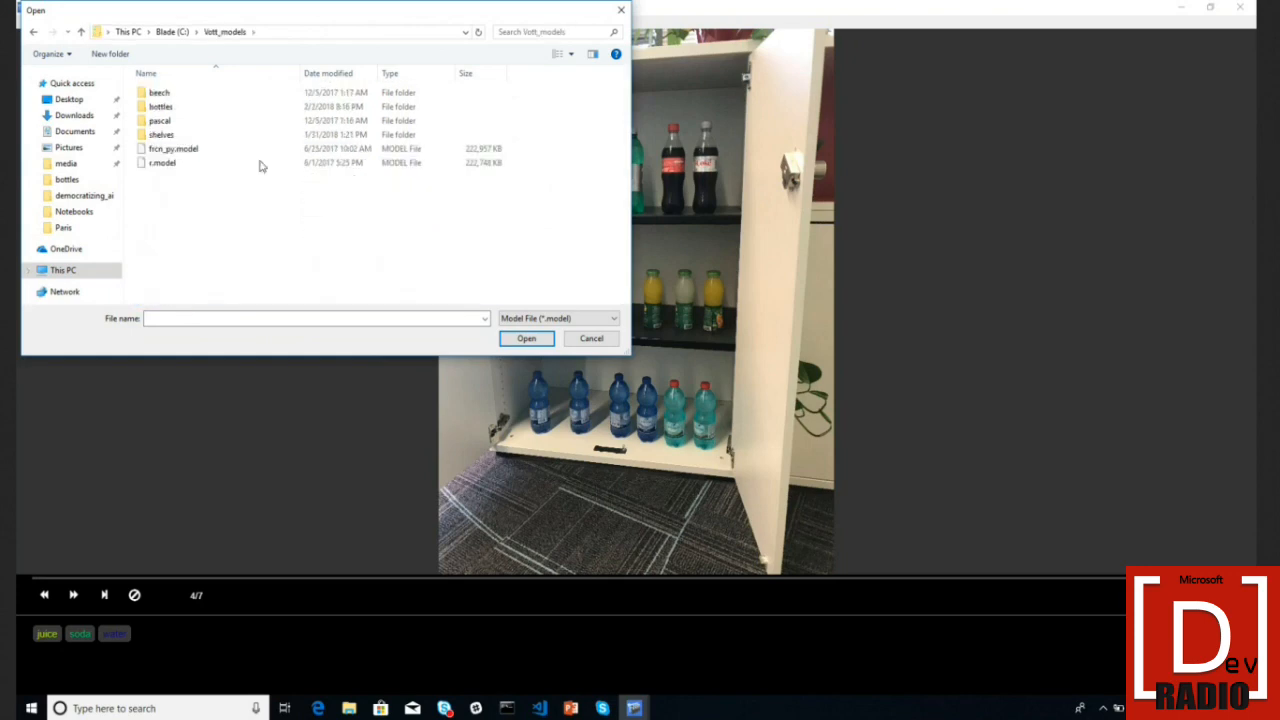
double_click(222, 108)
double_click(190, 93)
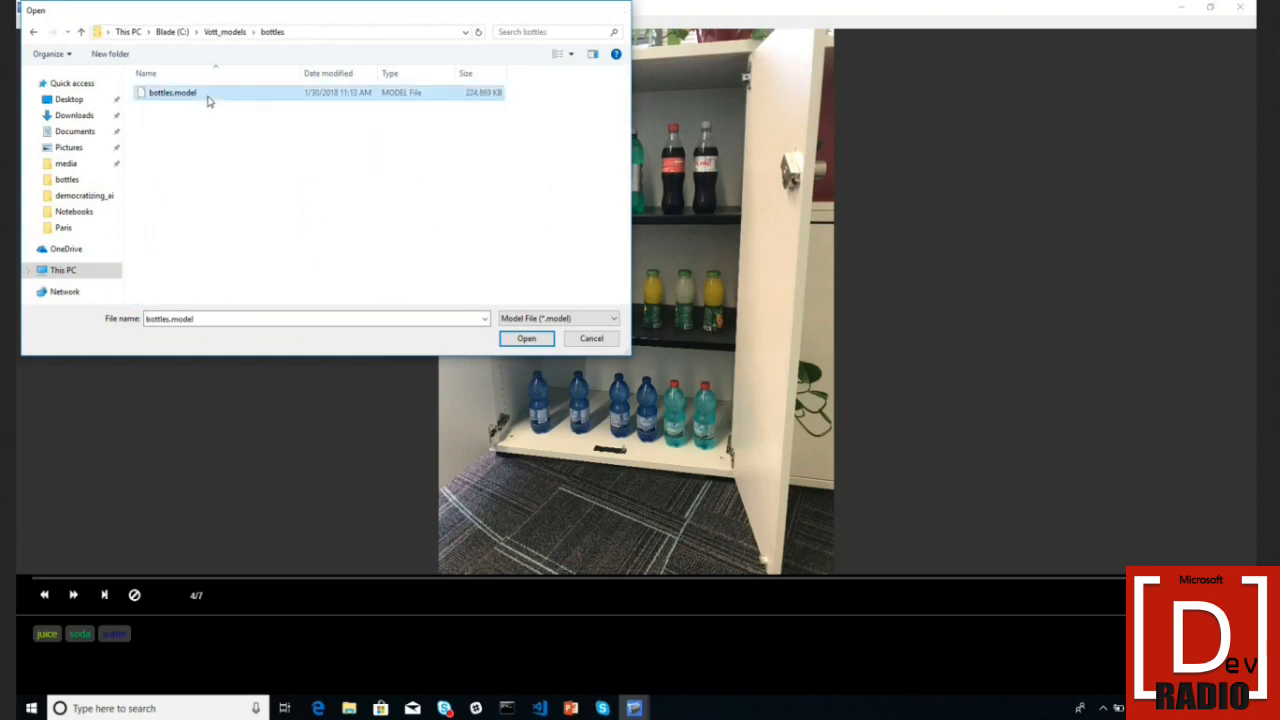
left_click(405, 326)
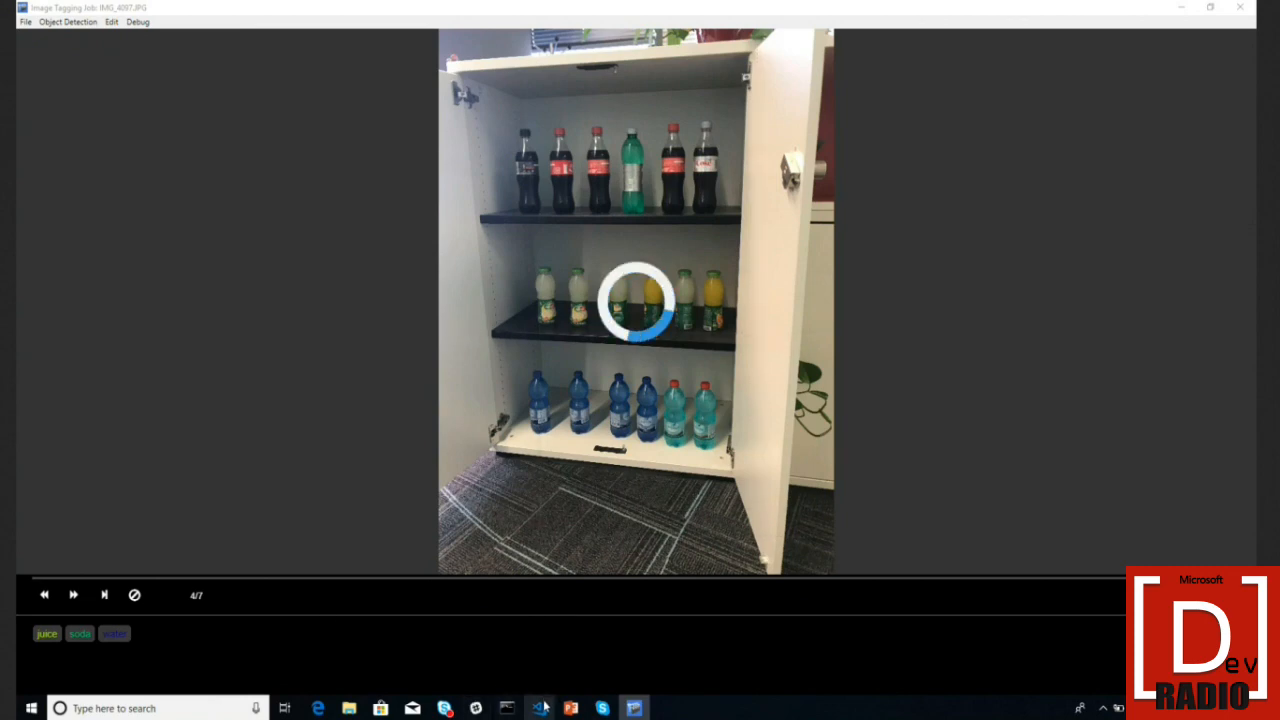
- Flip back to the first image, IMG_4093, then step forward through the tagged photos to IMG_4099
mouse_move(541, 706)
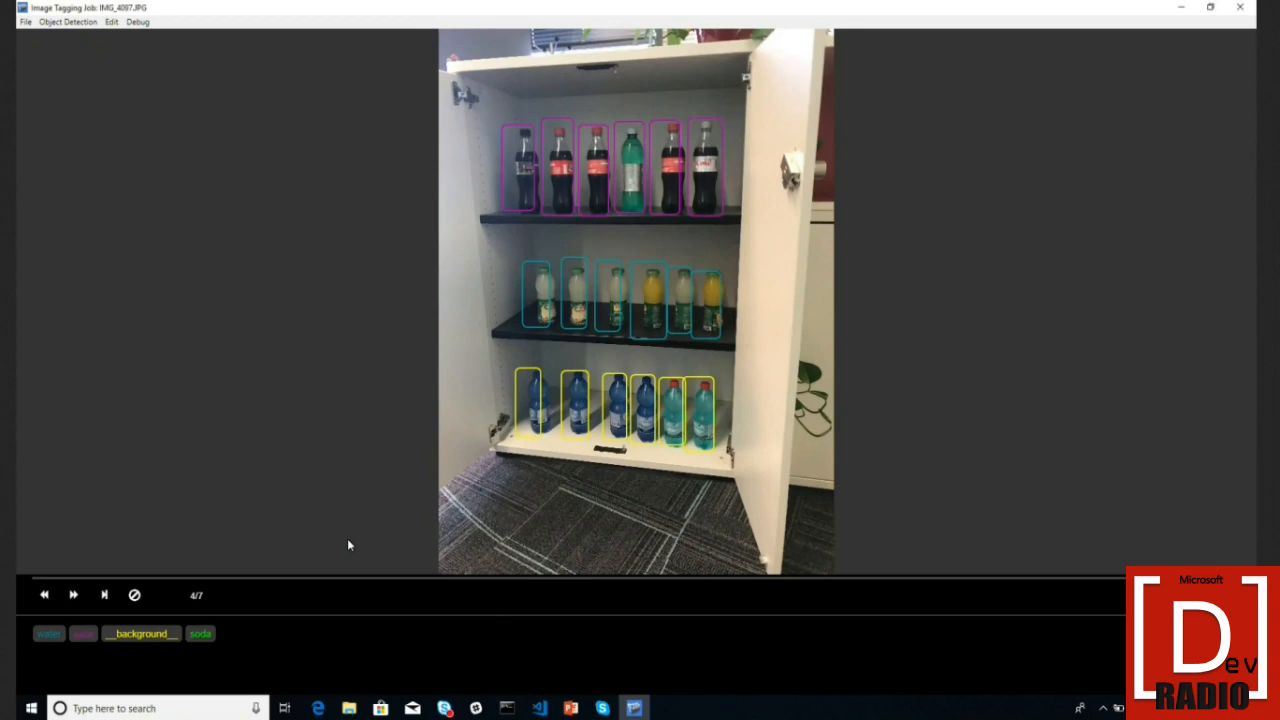
left_click(44, 595)
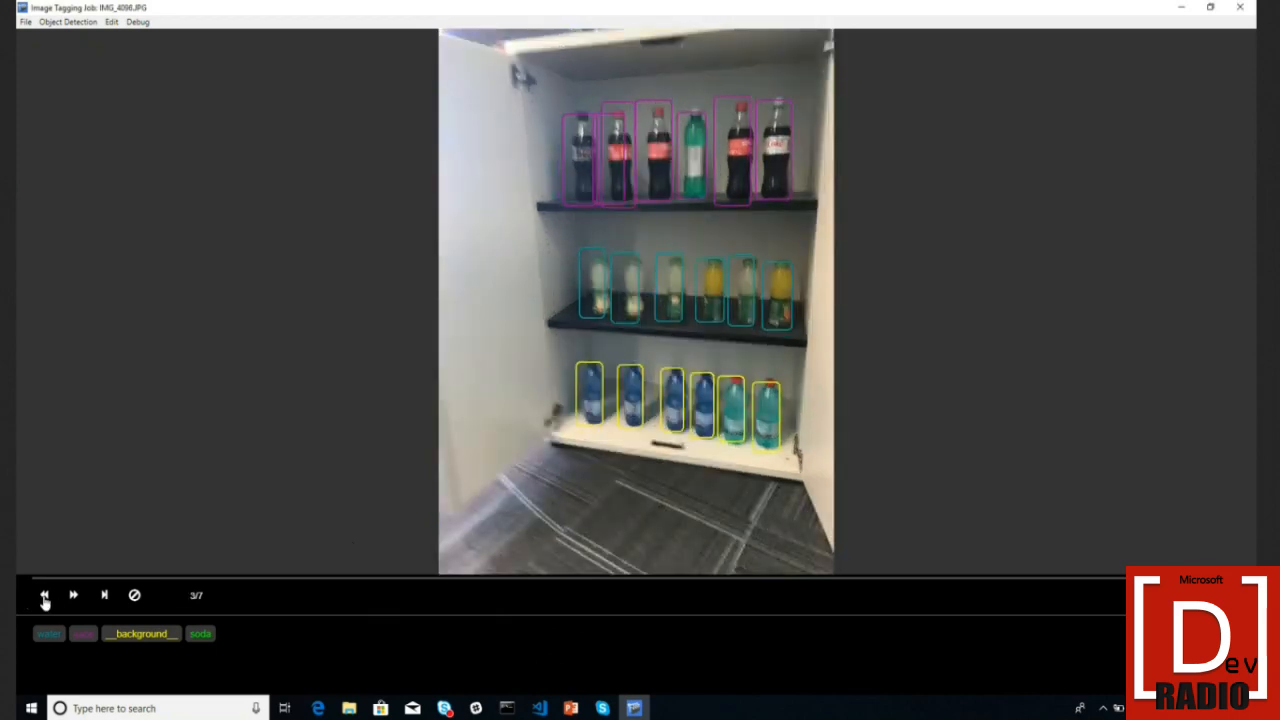
left_click(44, 595)
left_click(44, 595)
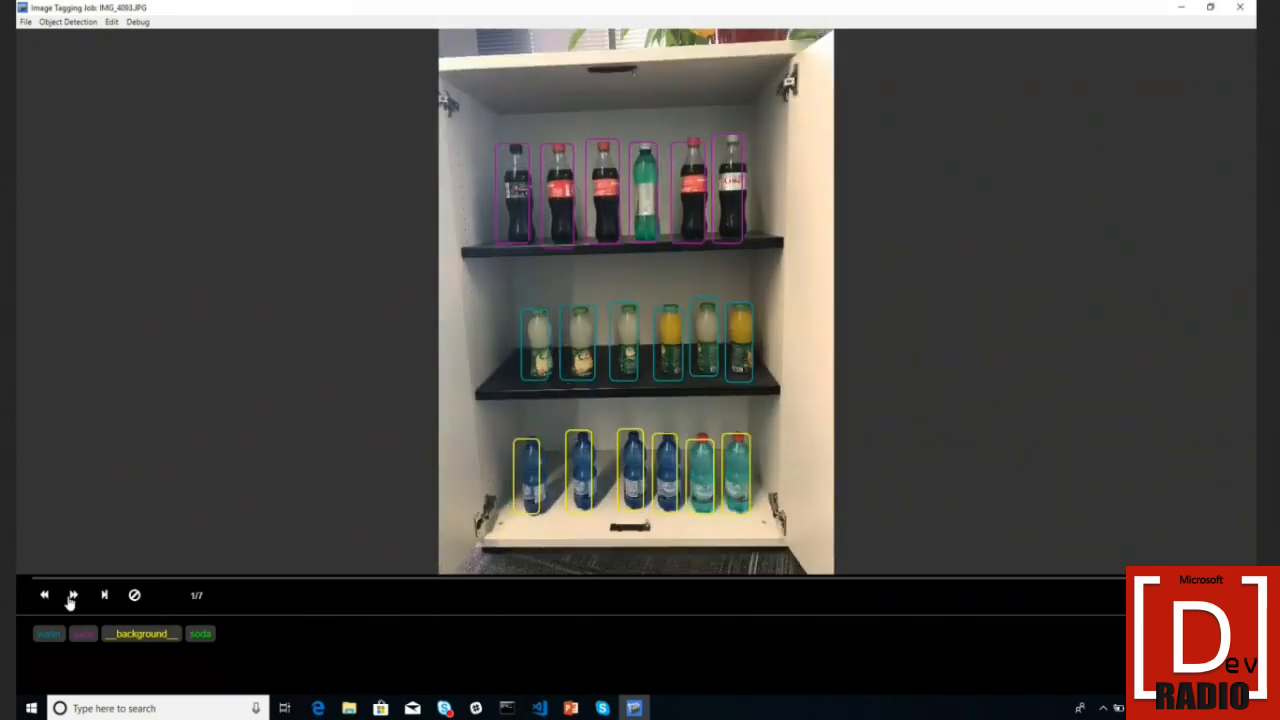
left_click(72, 595)
left_click(72, 595)
left_click(72, 595)
left_click(72, 595)
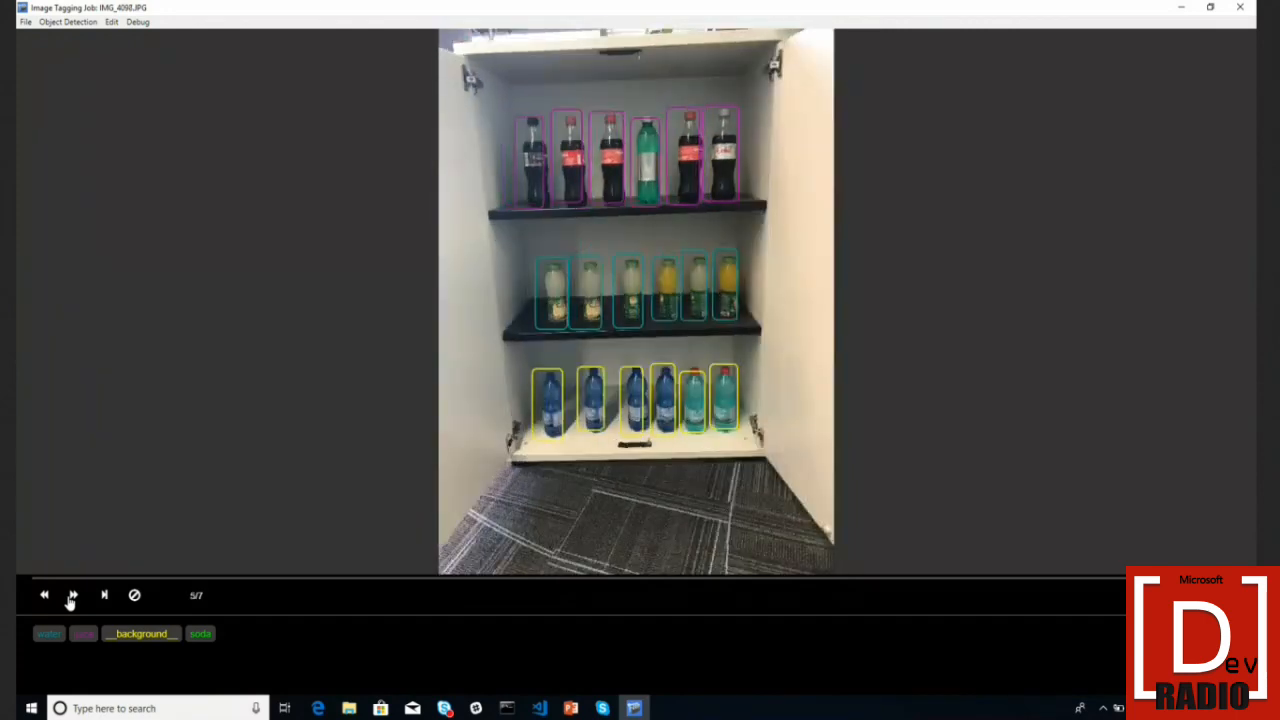
left_click(72, 595)
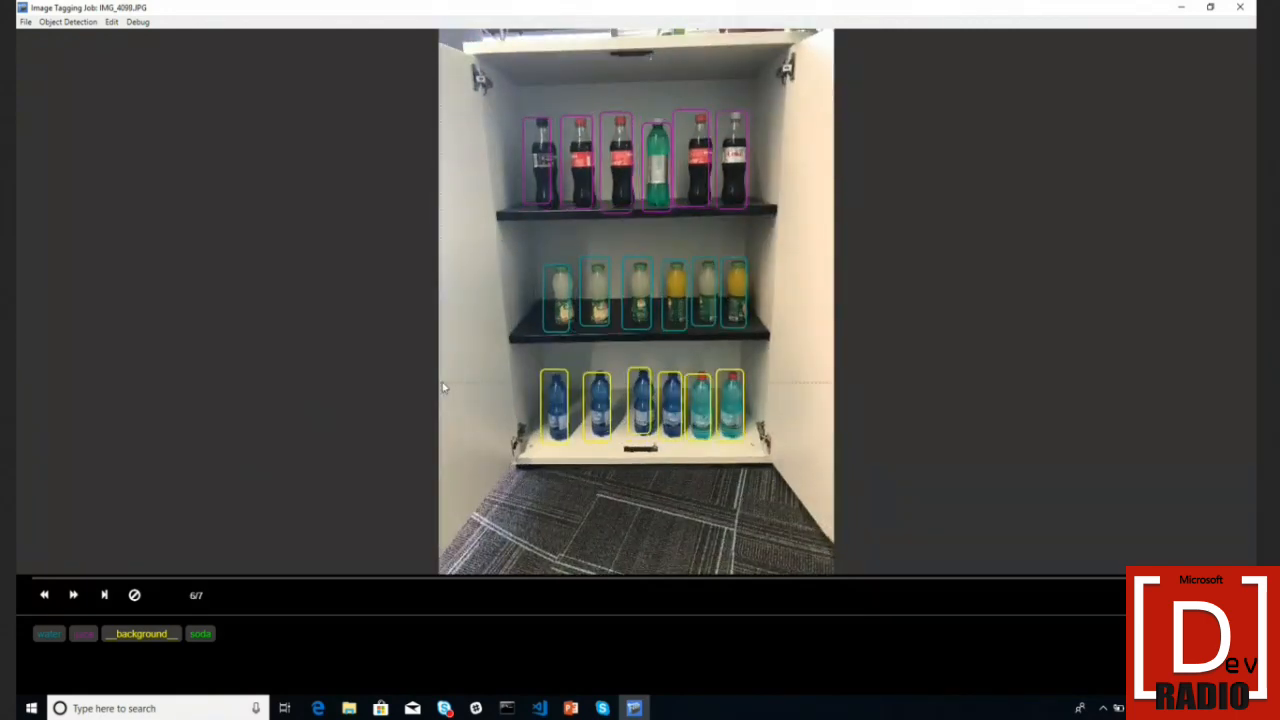
left_click(540, 197)
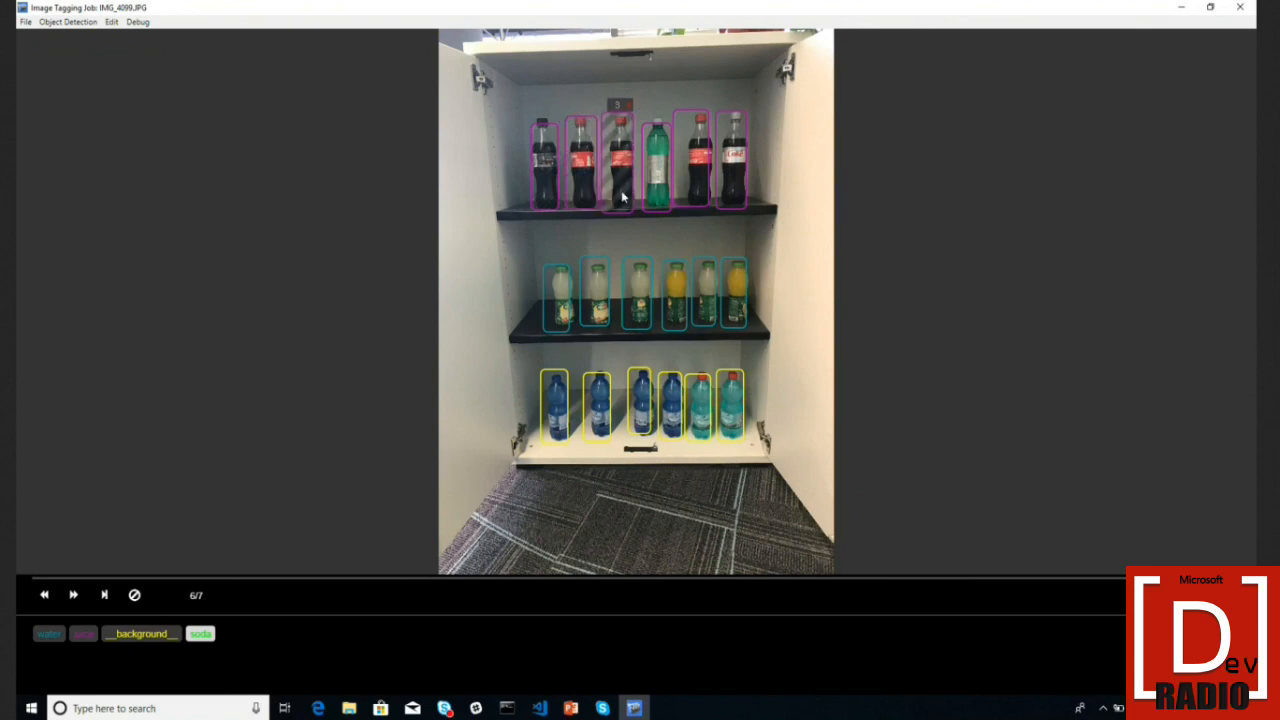
- Inspect the juice and water bottle boxes on IMG_4099, then advance to IMG_4102
left_click(566, 296)
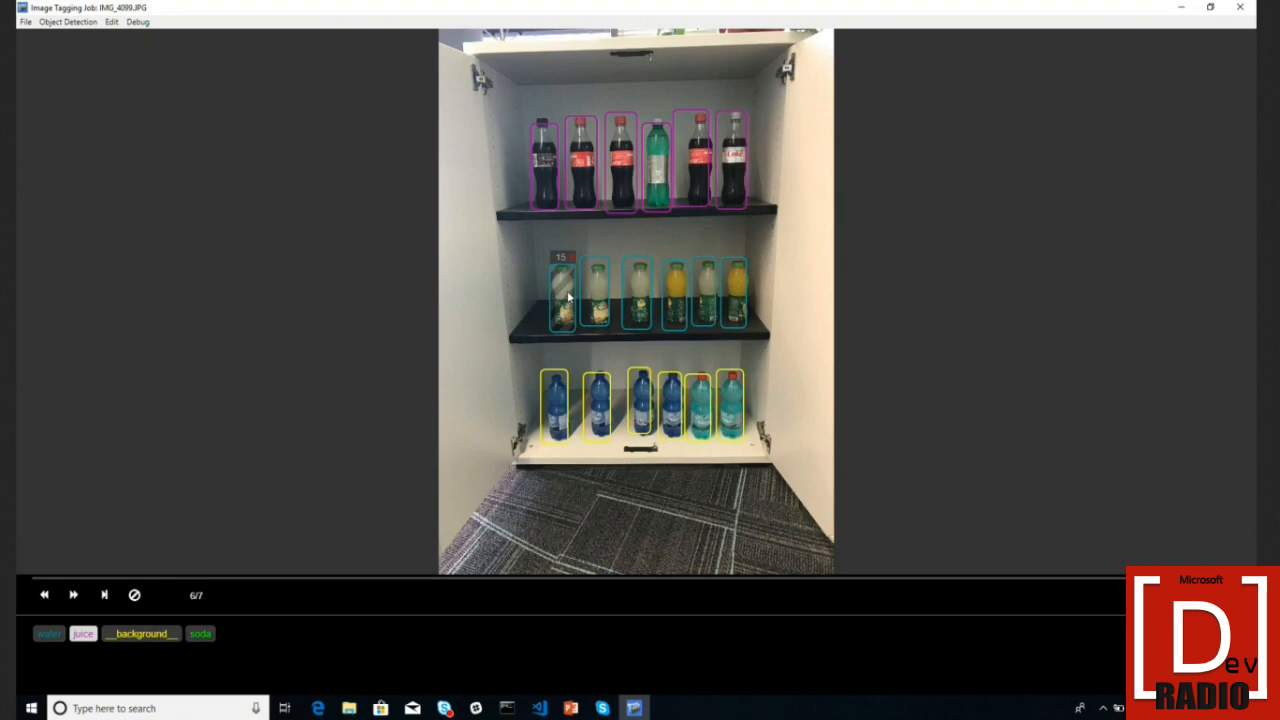
left_click(555, 405)
left_click(640, 426)
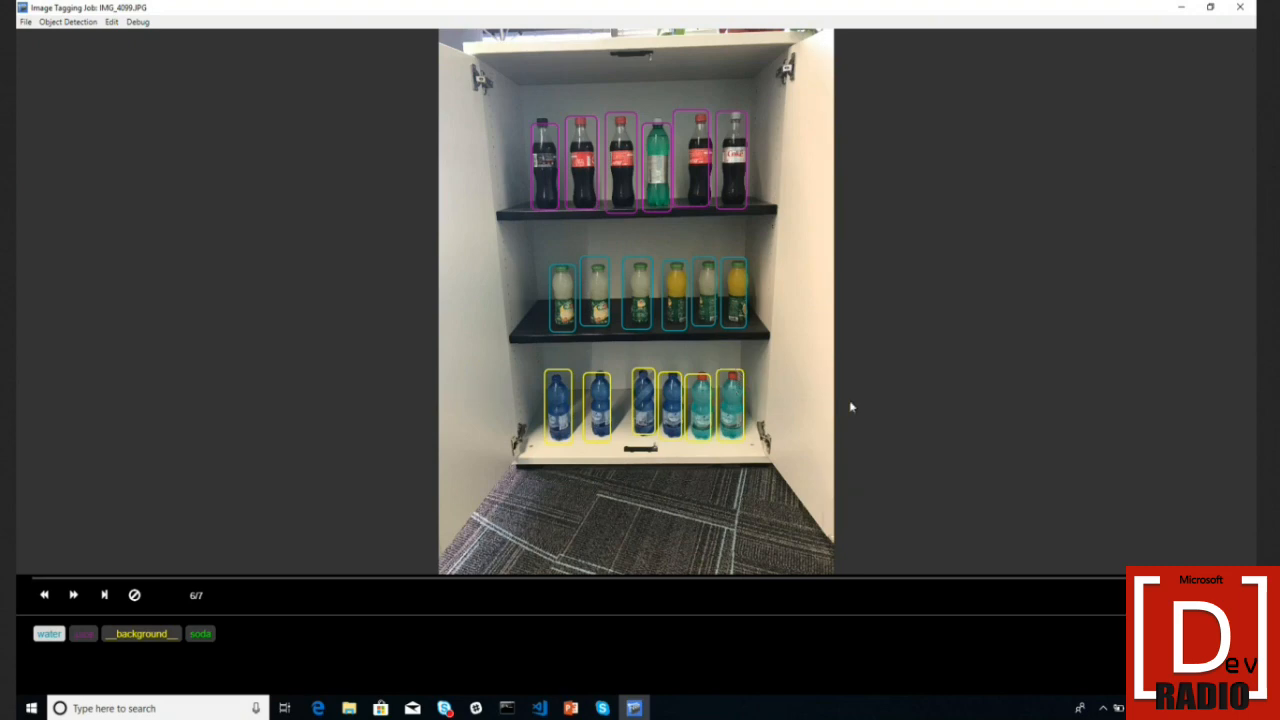
key("Right")
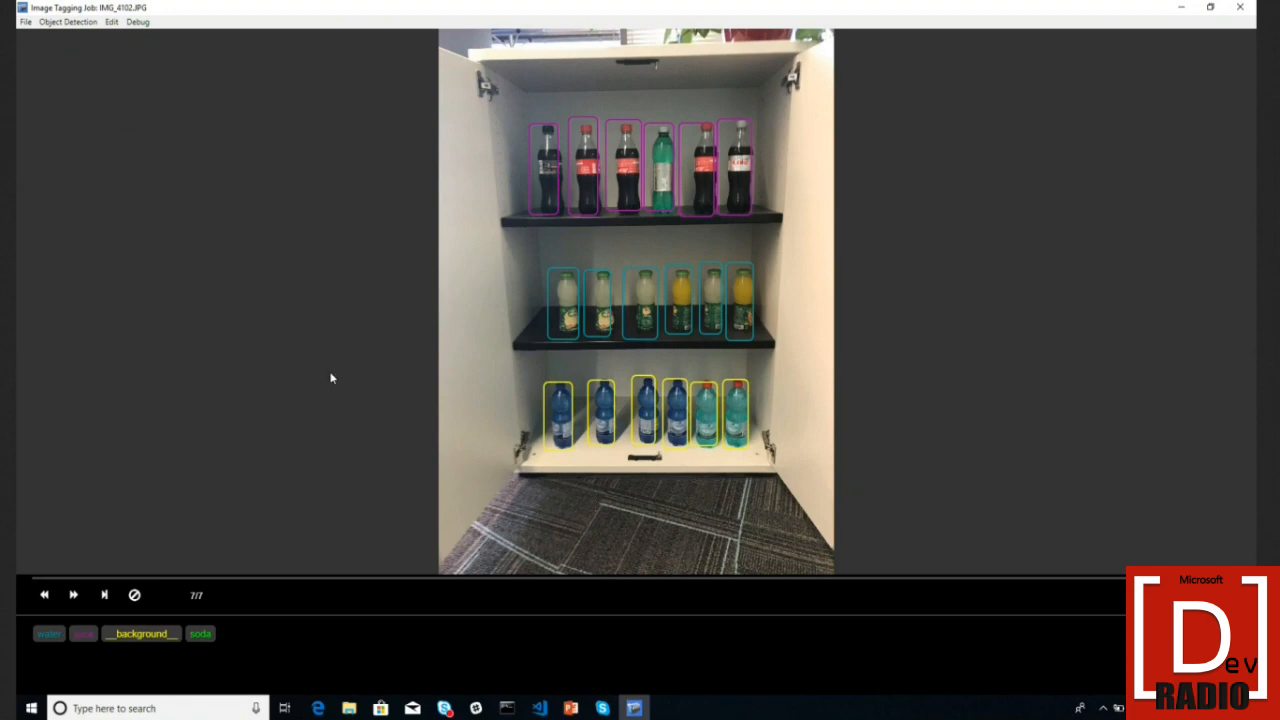
- Narrow the third juice box, lower the third coke box's bottom edge, and nudge juice box 16 right
left_click(643, 305)
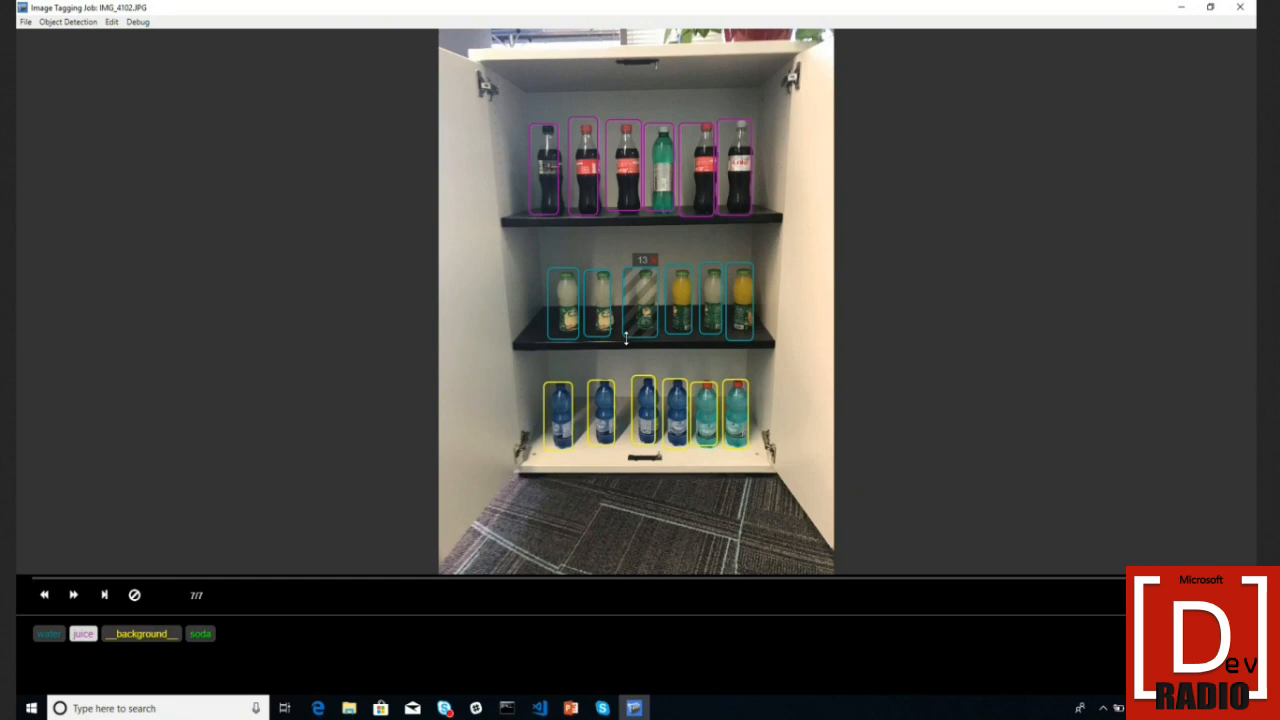
left_click_drag(621, 339, 631, 336)
left_click(628, 200)
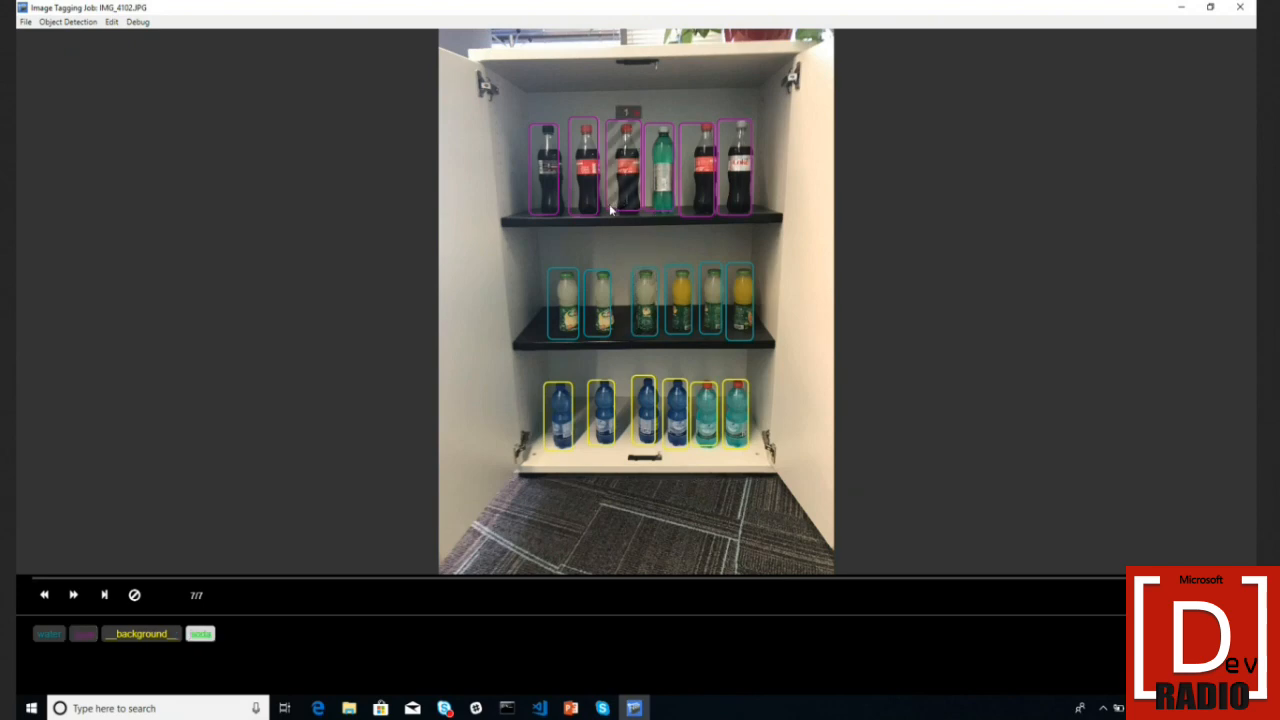
left_click_drag(623, 215, 622, 220)
left_click(651, 180)
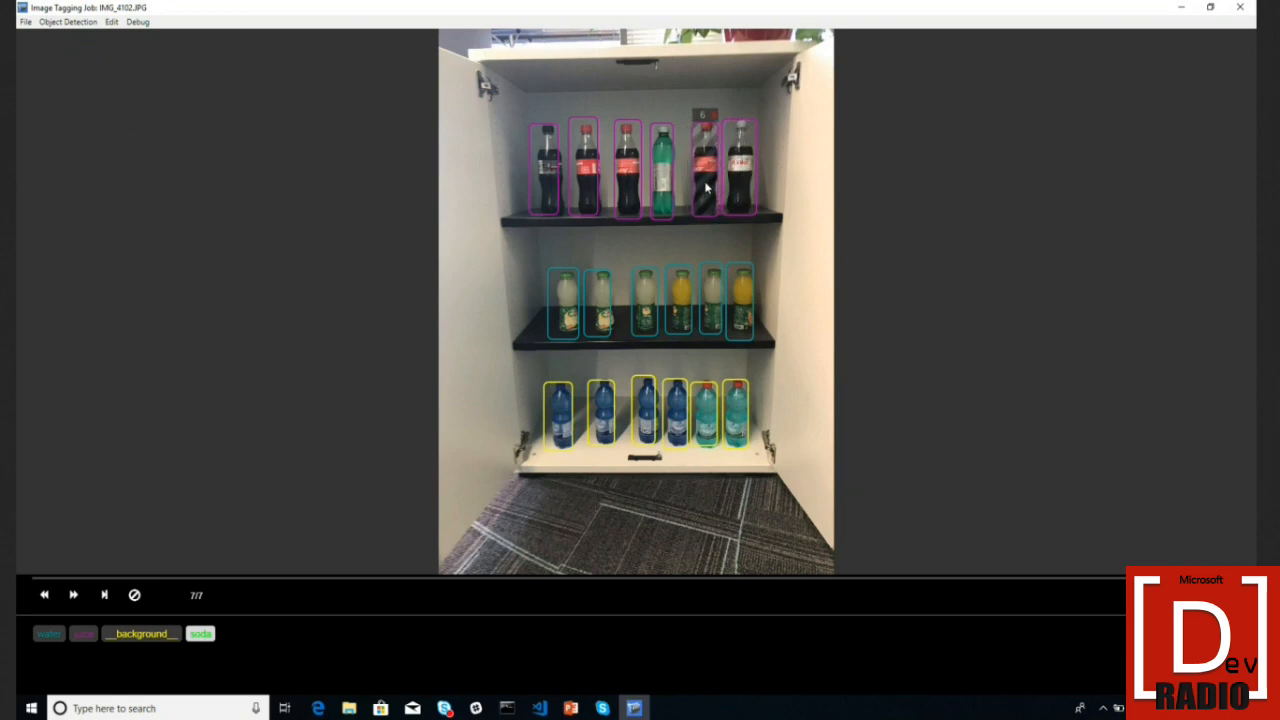
left_click_drag(604, 320, 607, 322)
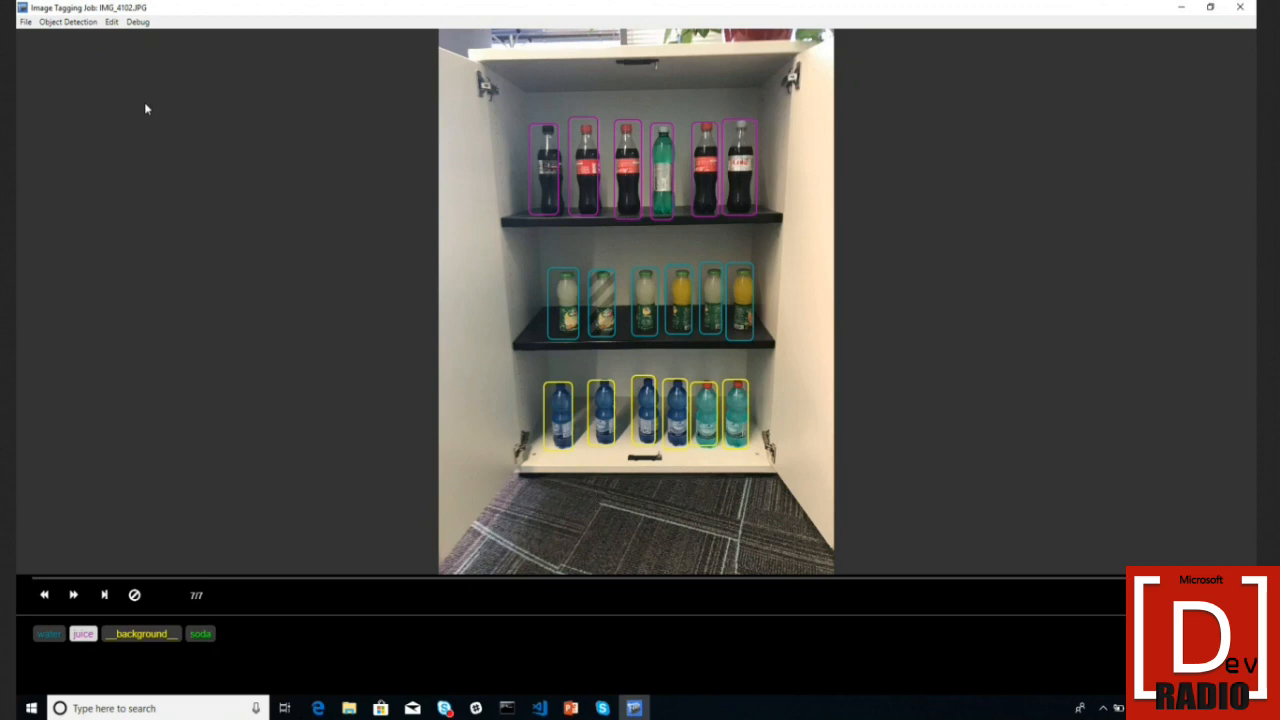
- View the Export Tags format list and cancel without exporting
left_click(72, 21)
left_click(72, 38)
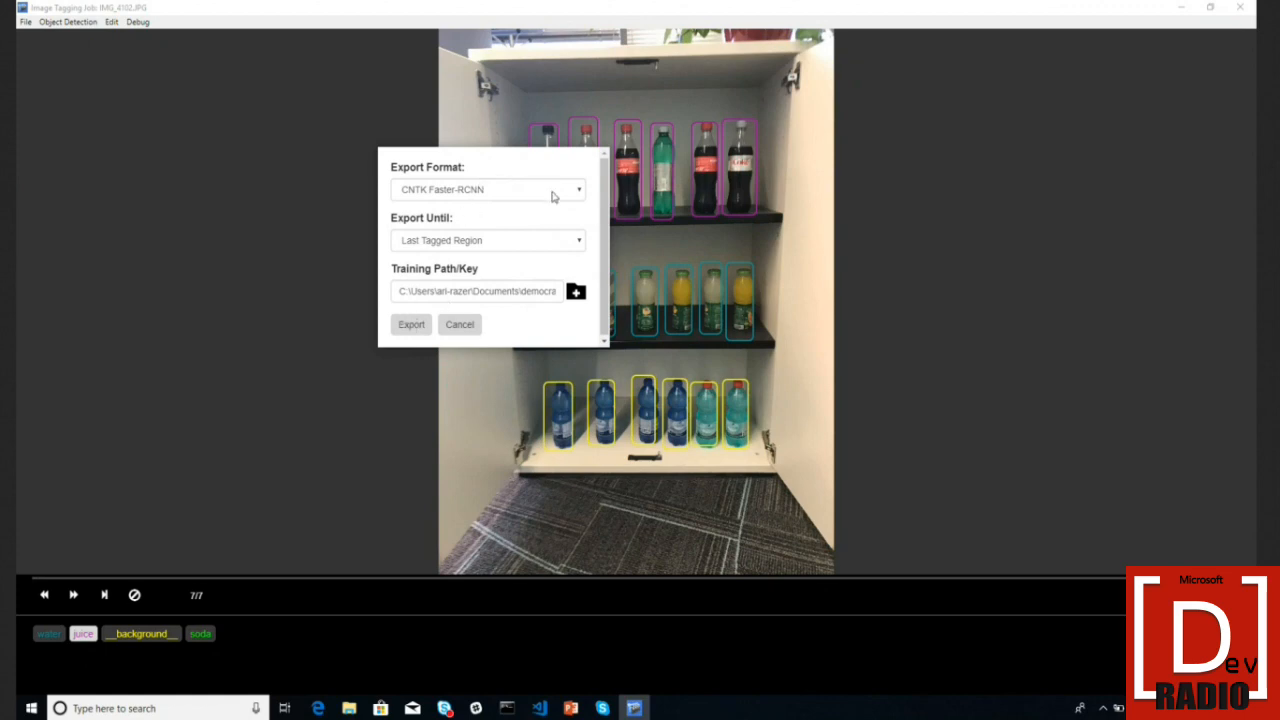
left_click(465, 195)
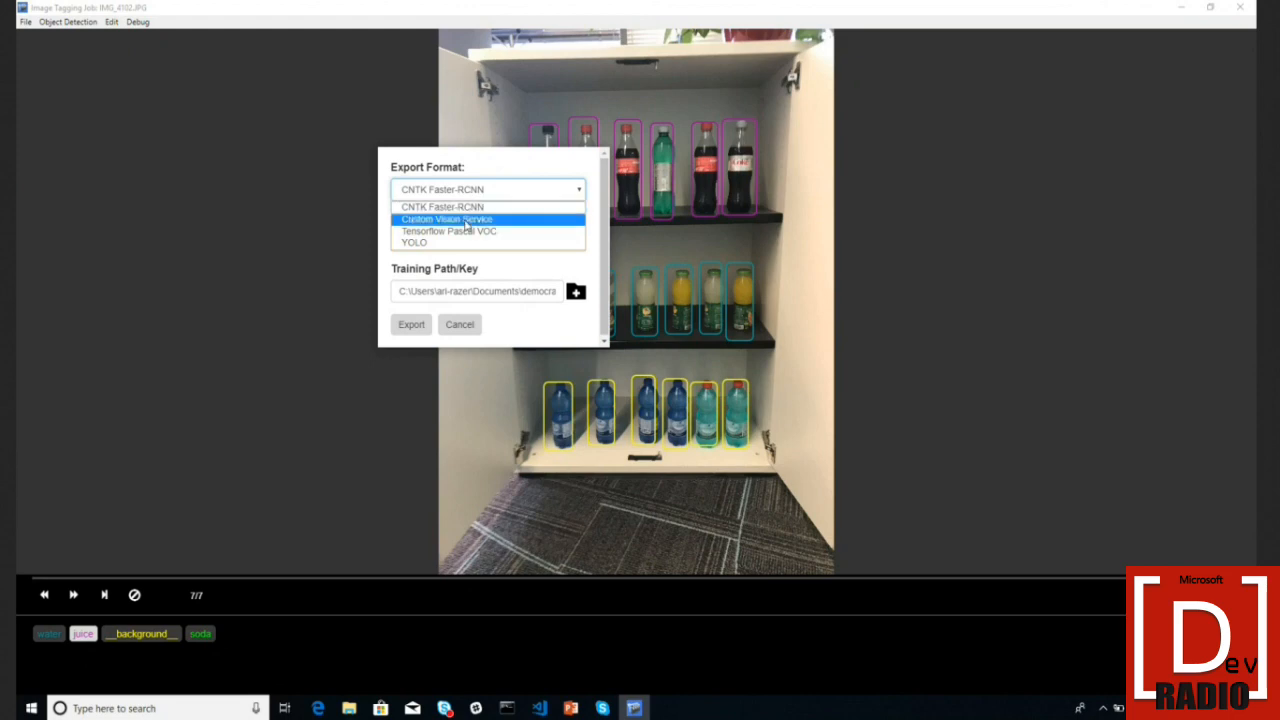
left_click(476, 340)
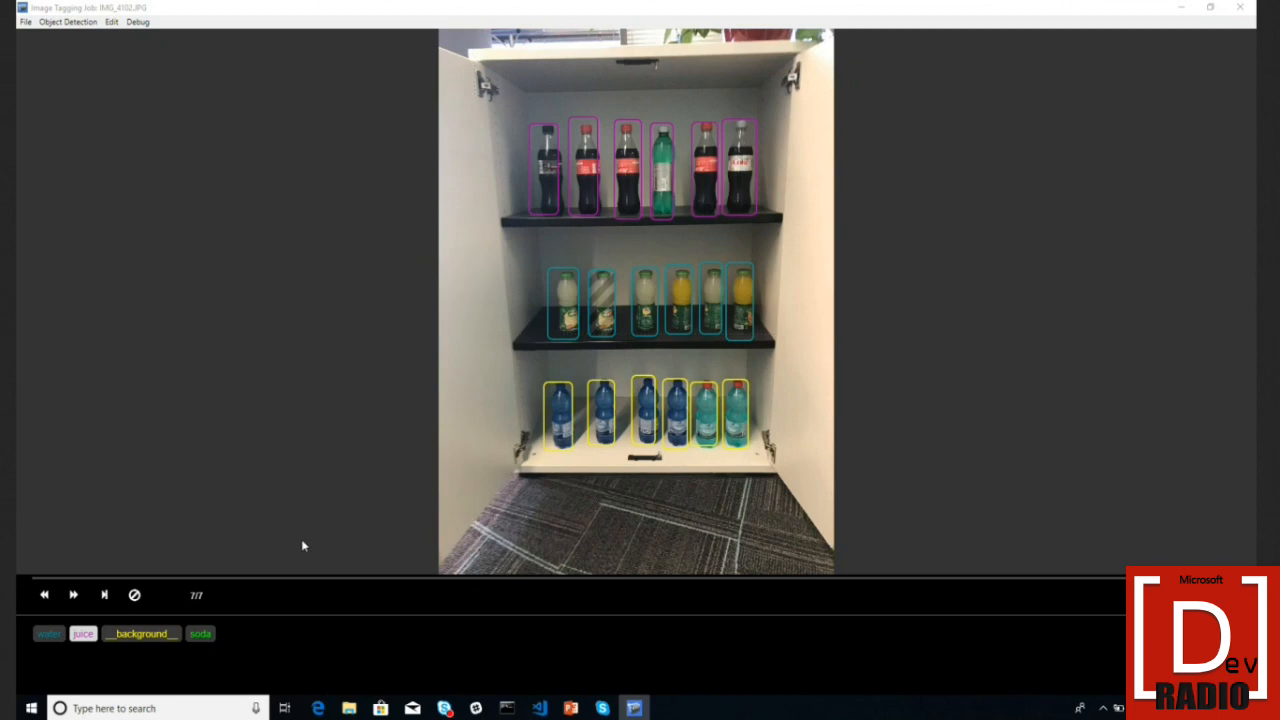
- Tag a water box __background__ and remove it again, leaving water tags unchanged, then go to VS Code
left_click(604, 428)
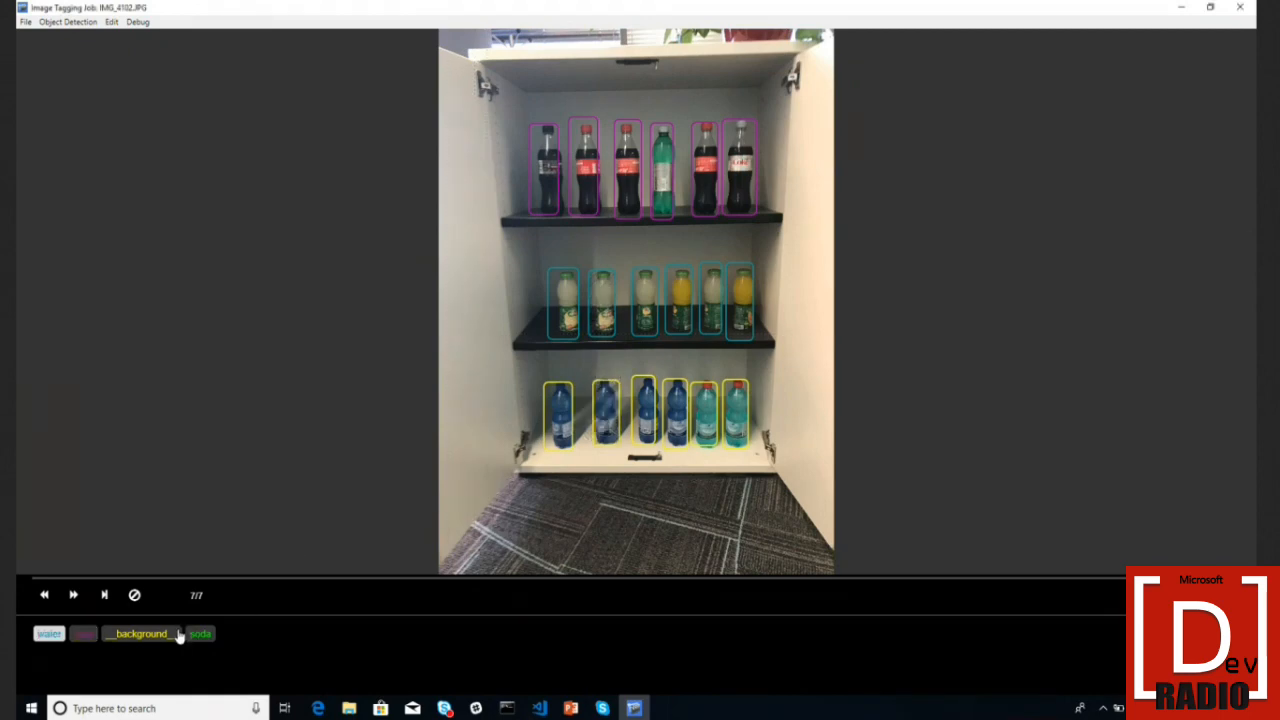
left_click(178, 634)
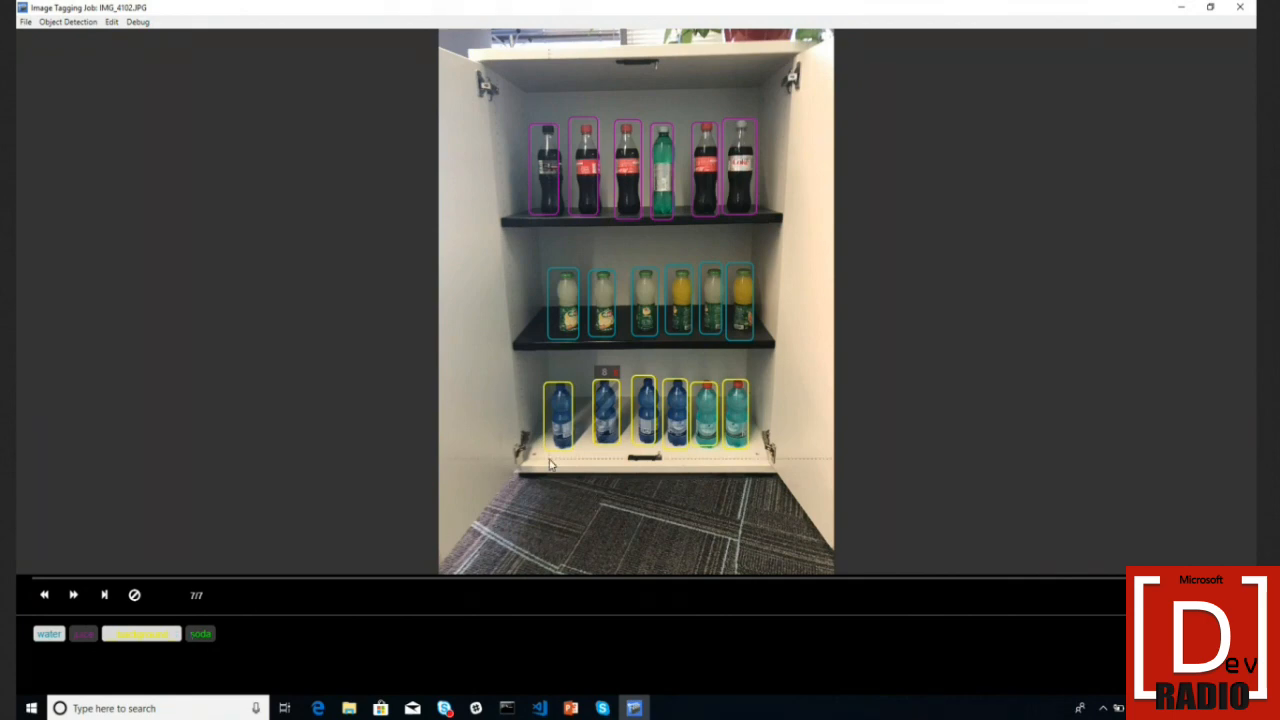
left_click(568, 425)
left_click(552, 438)
left_click(464, 474)
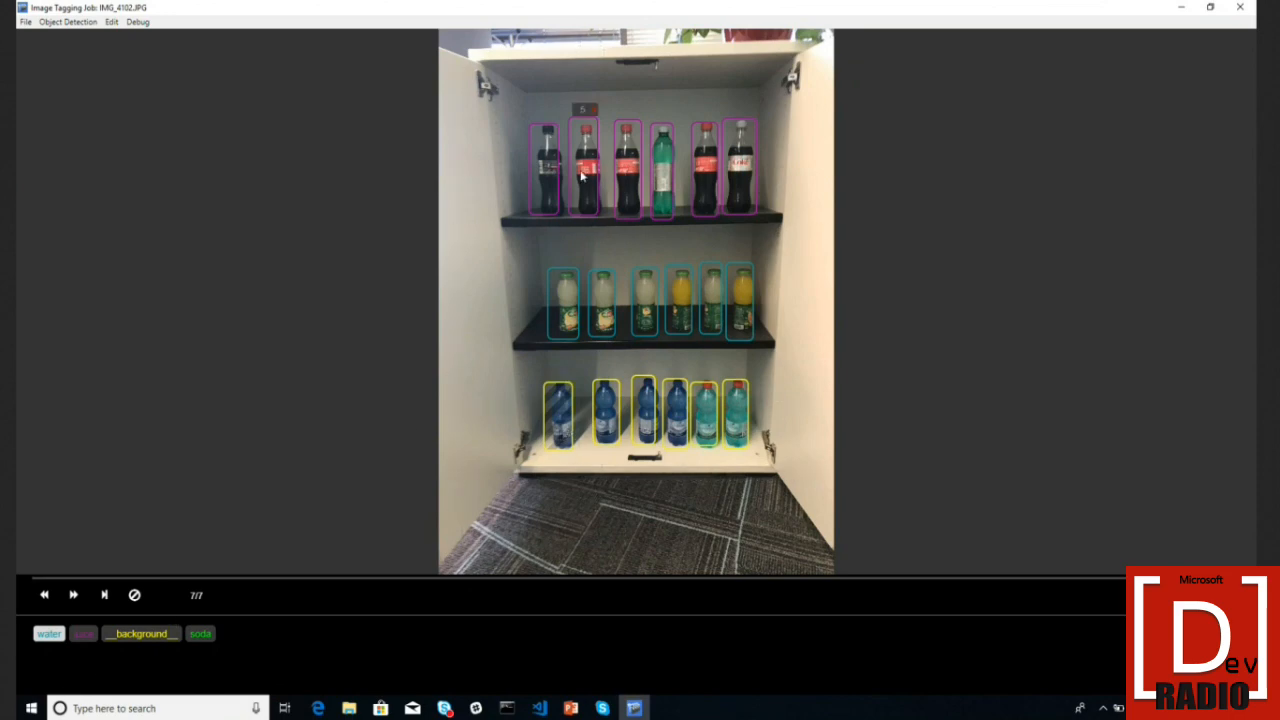
left_click(533, 712)
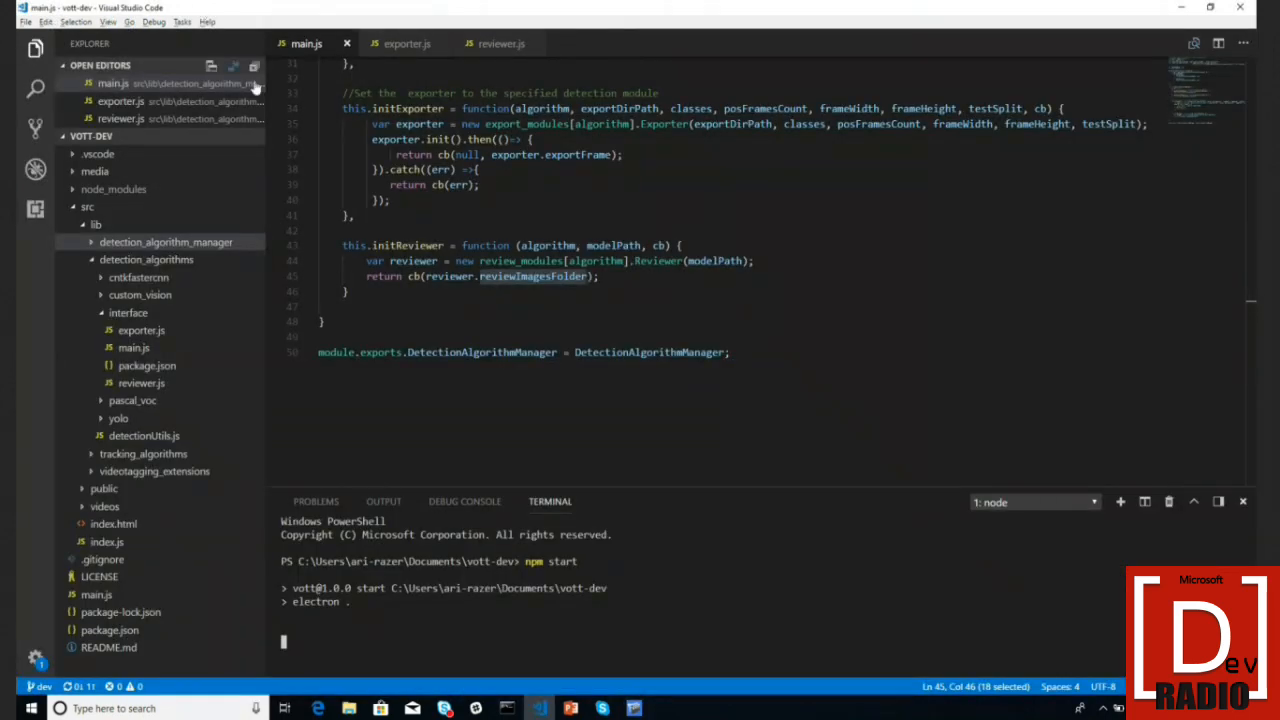
- Leave main.js in VS Code and return to the VoTT Image Tagging Job window
key("alt+Tab")
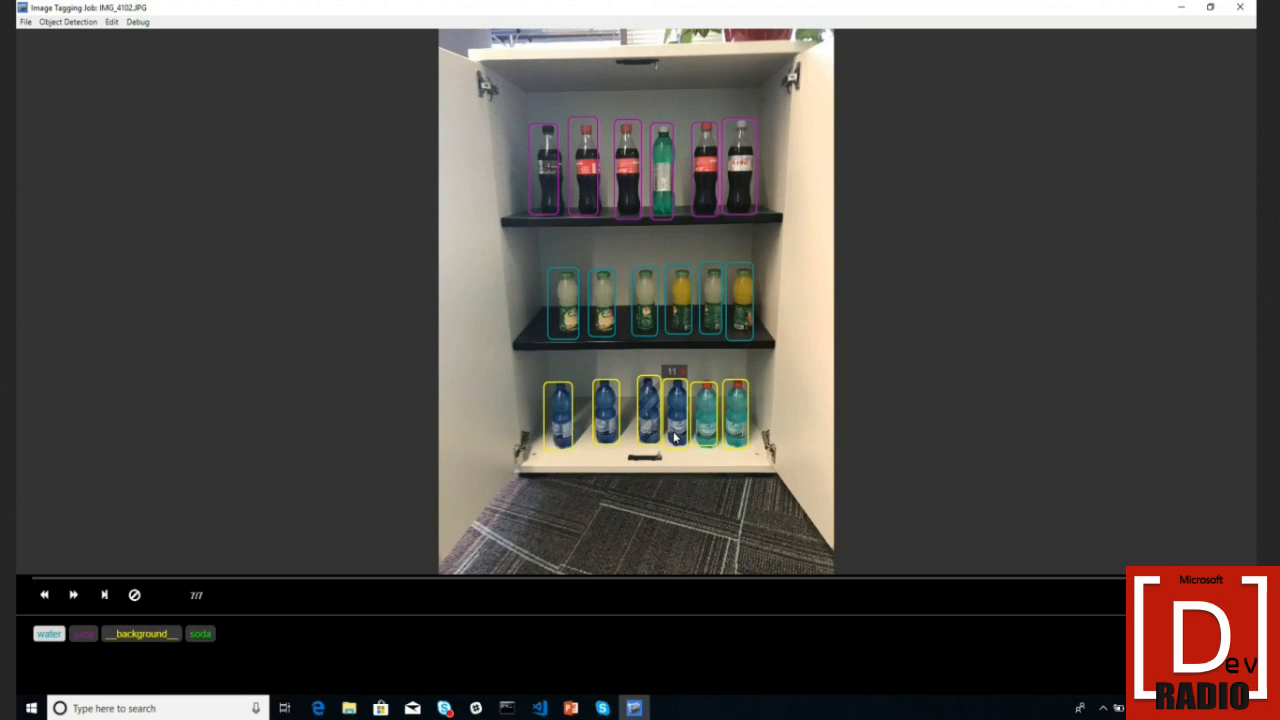
- Browse the Export Tags formats, keeping CNTK Faster-RCNN, cancel without exporting, and reopen Object Detection
left_click(80, 24)
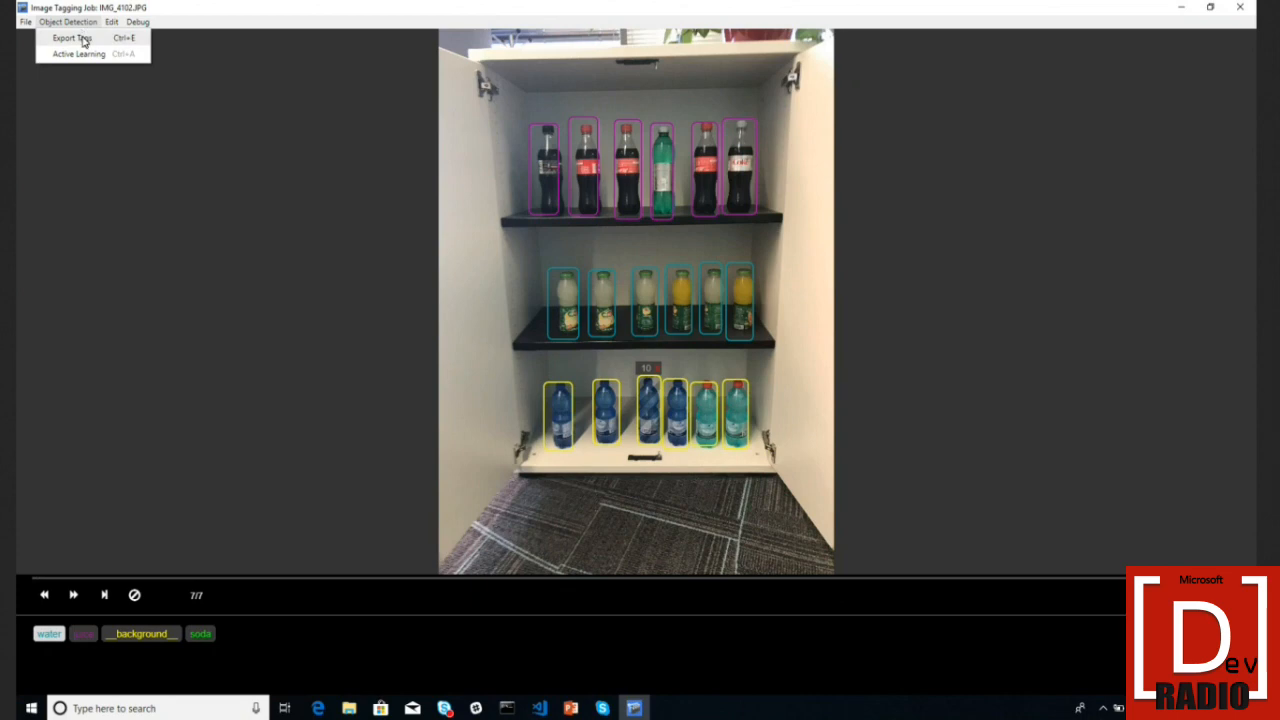
left_click(84, 40)
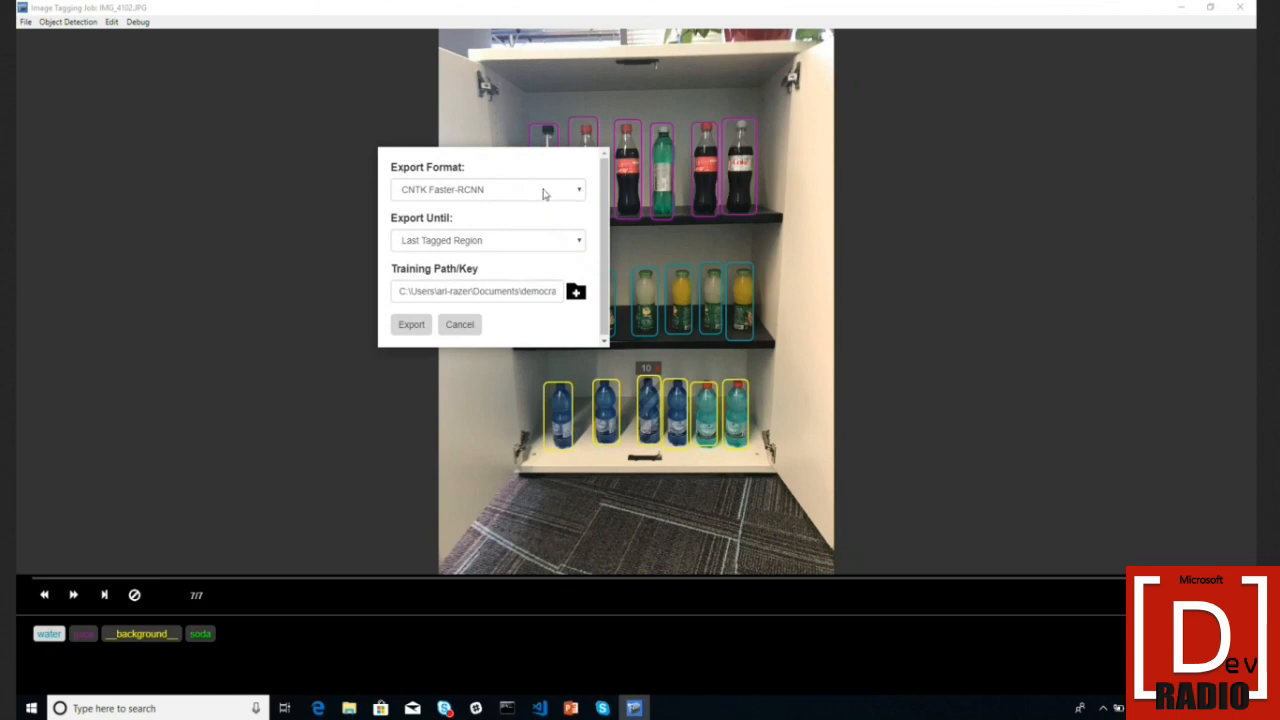
left_click(545, 194)
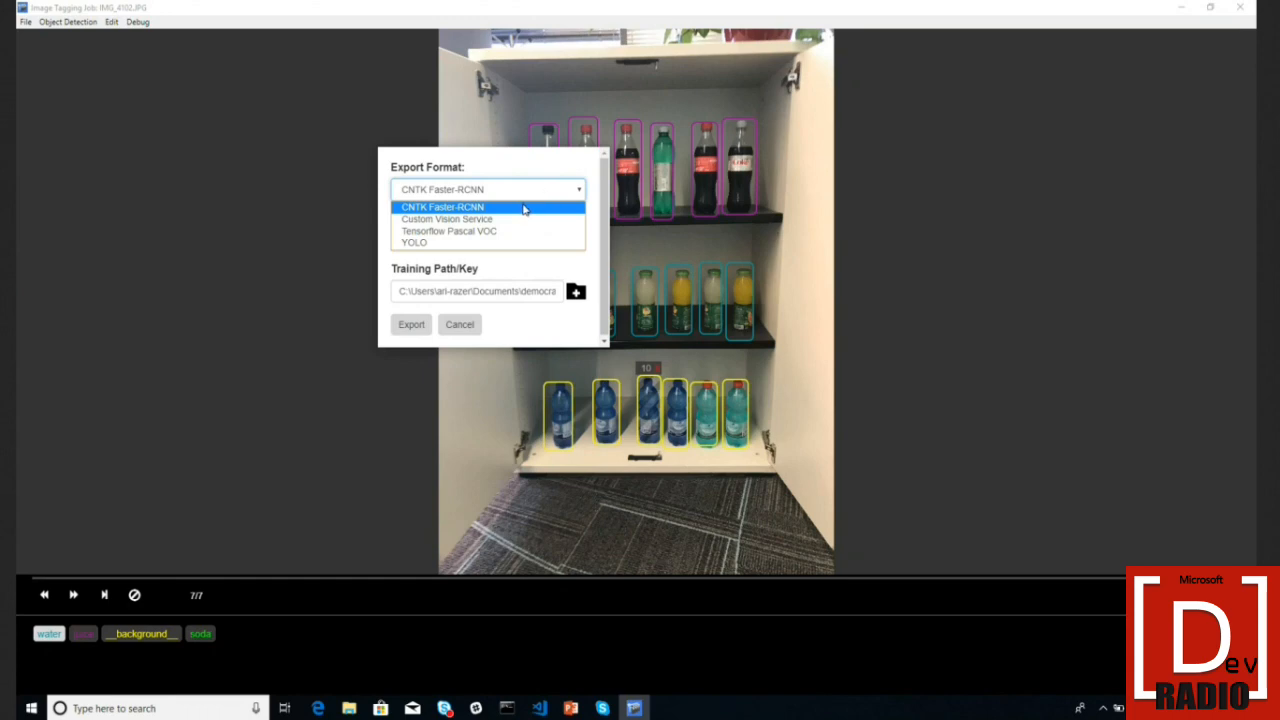
left_click(526, 207)
left_click(530, 197)
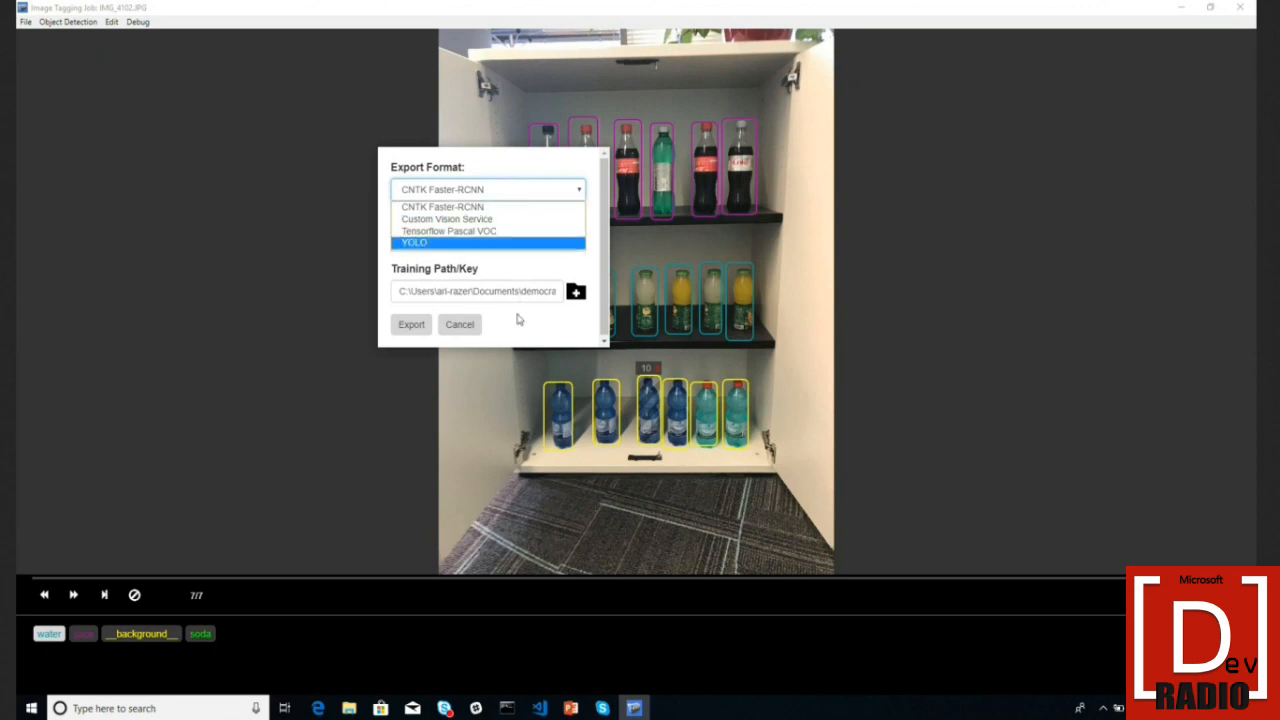
left_click(479, 322)
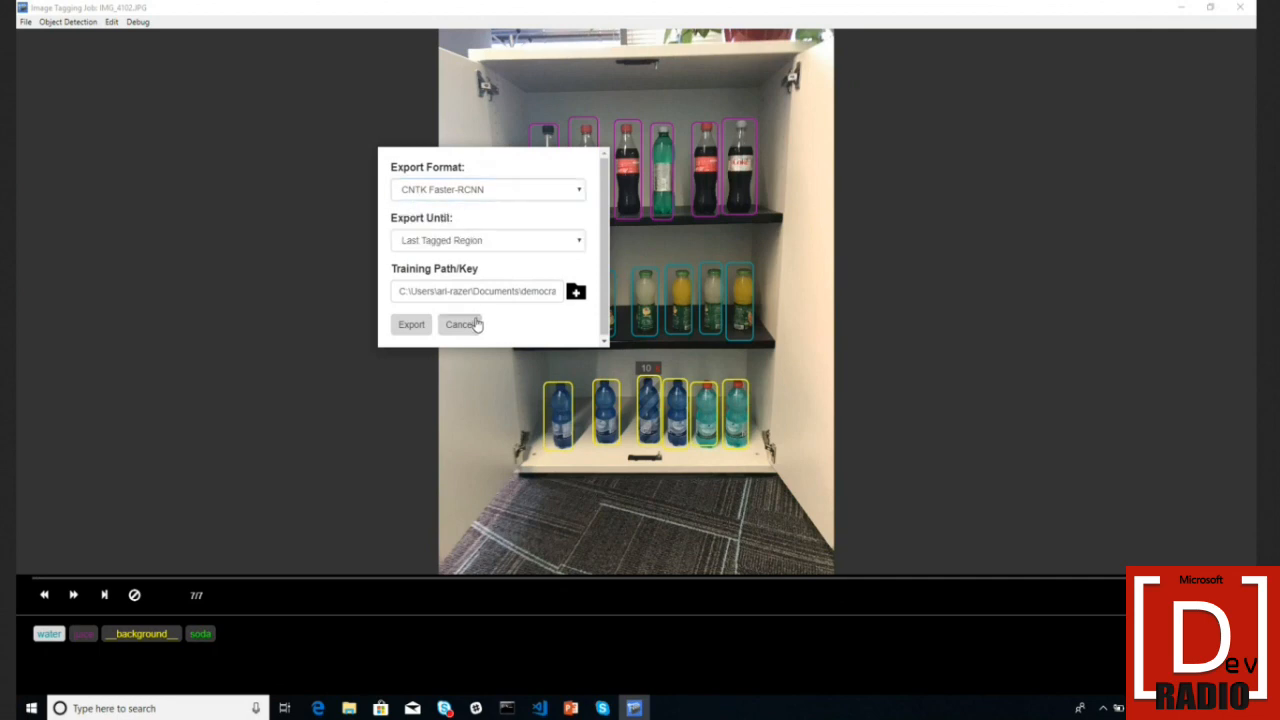
left_click(466, 323)
left_click(69, 24)
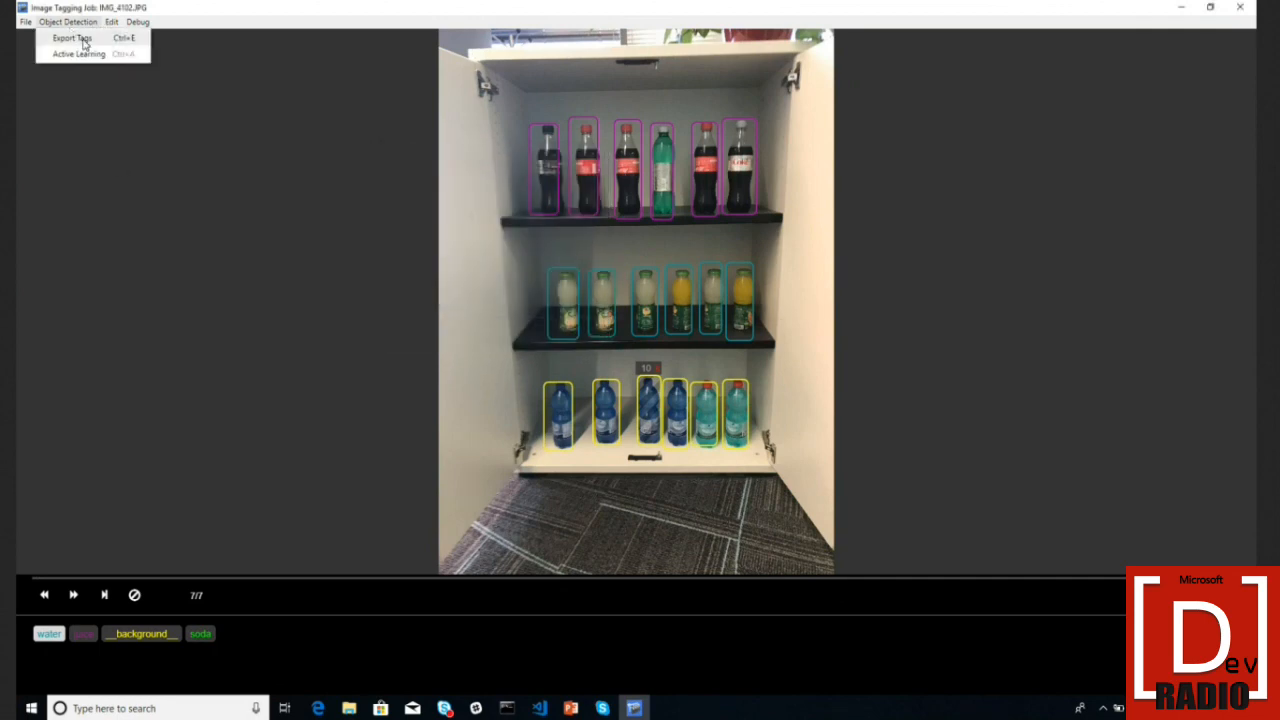
- Set the active learning model framework to Remote Endpoint and focus the Review Endpoint field
left_click(80, 53)
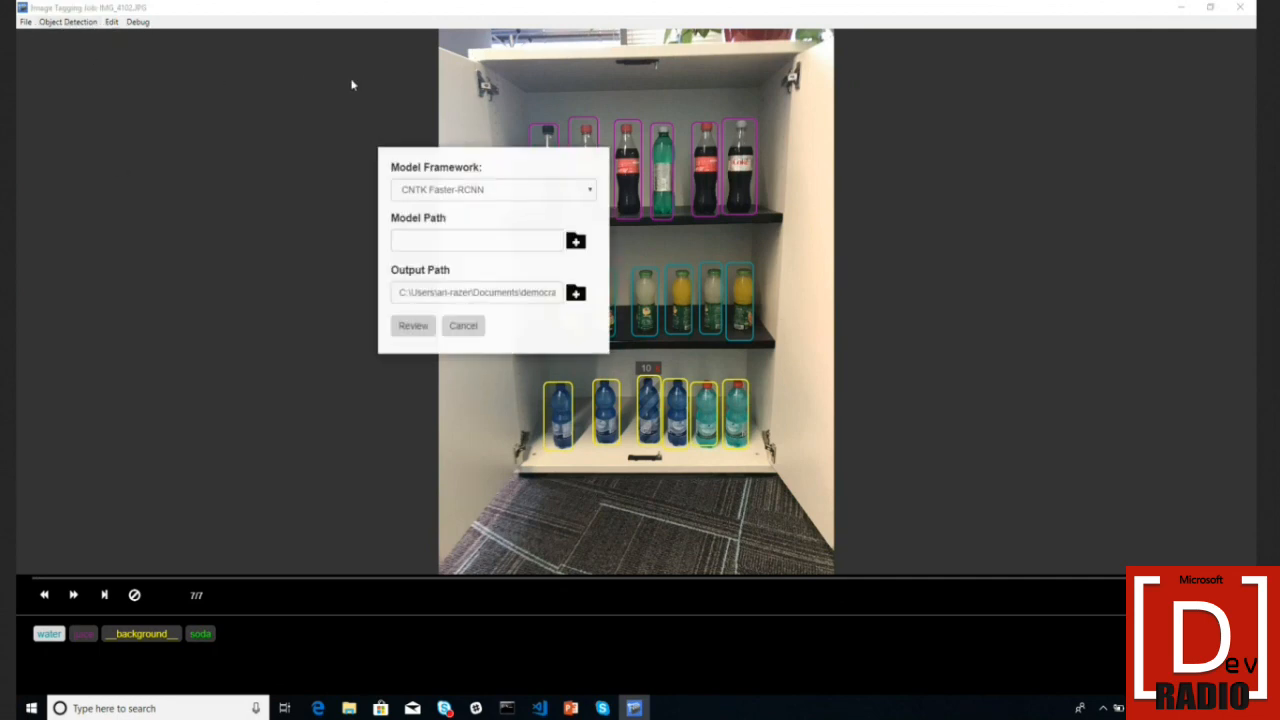
left_click(487, 195)
left_click(475, 220)
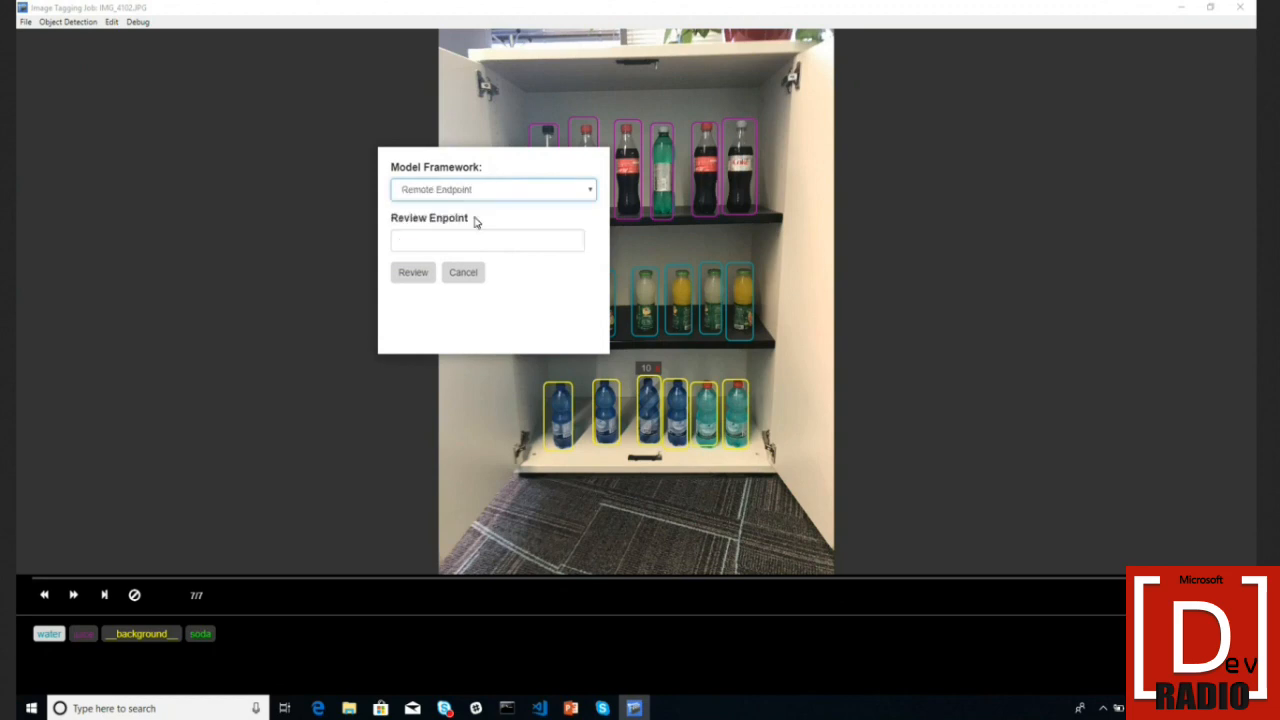
left_click(495, 241)
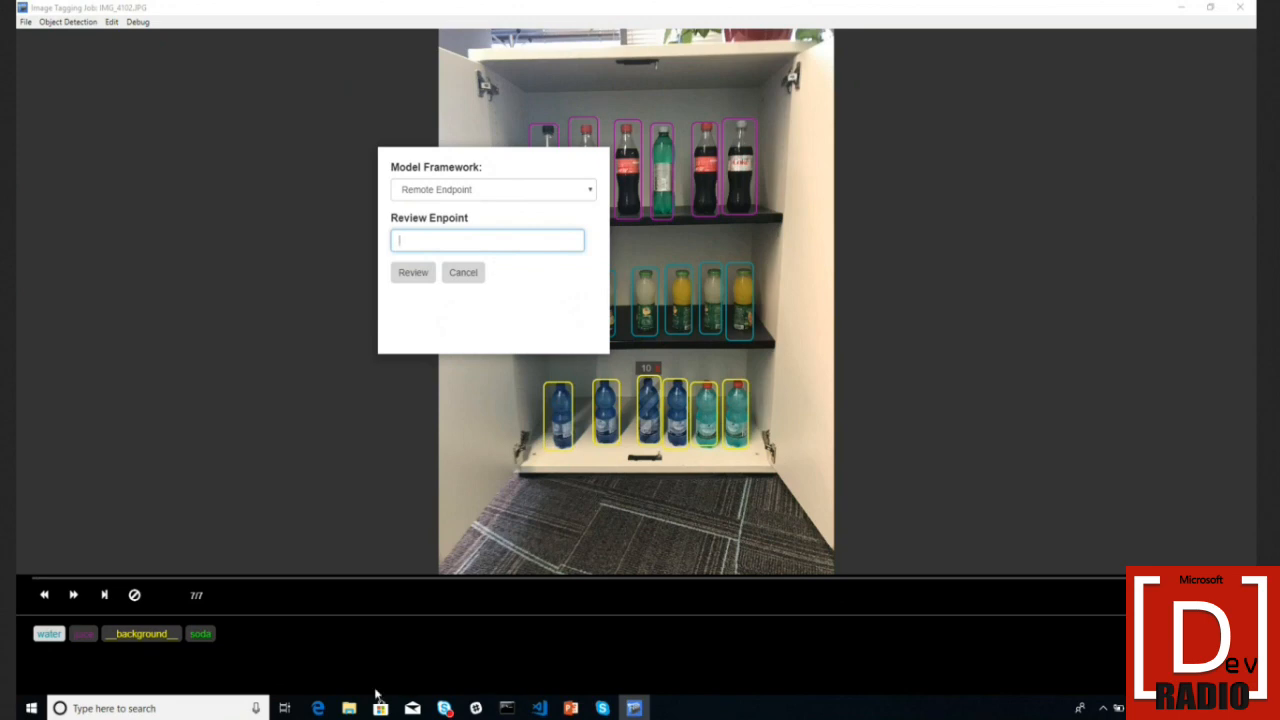
left_click(318, 708)
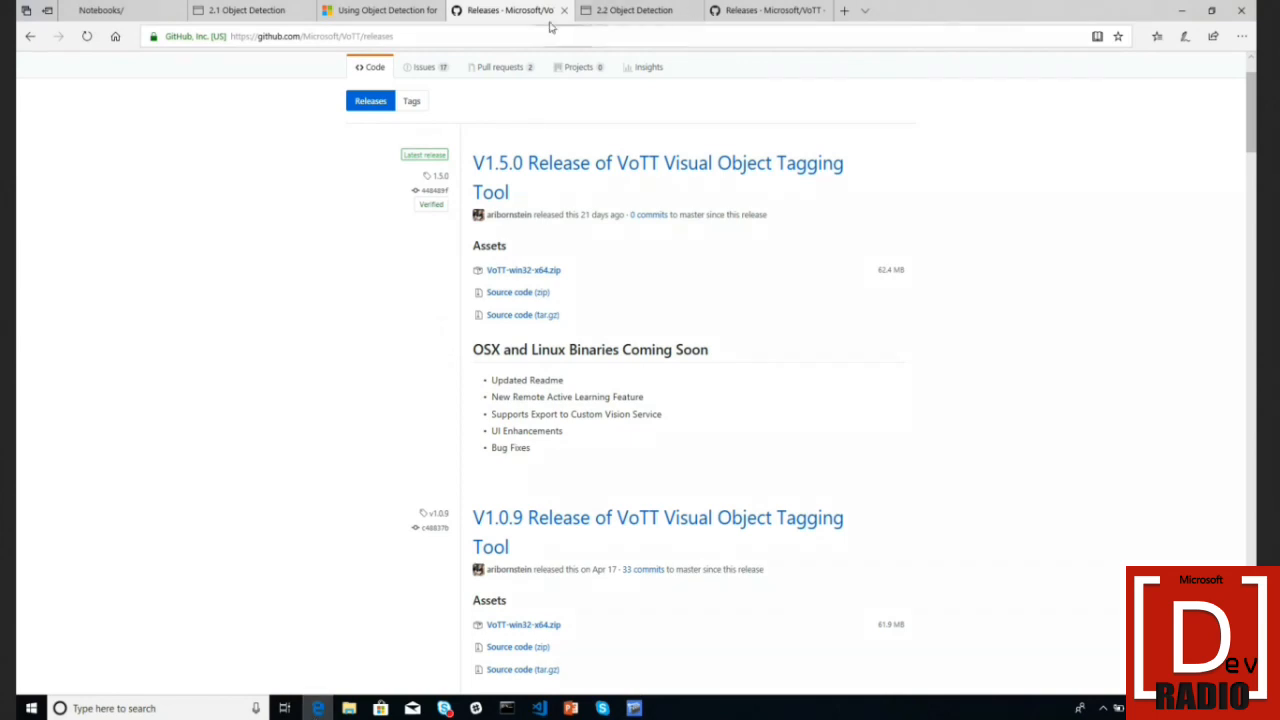
- Open the VoTT README's Active Learning CNTK Example in a new tab, then view vott-reviewer-ext
left_click(30, 36)
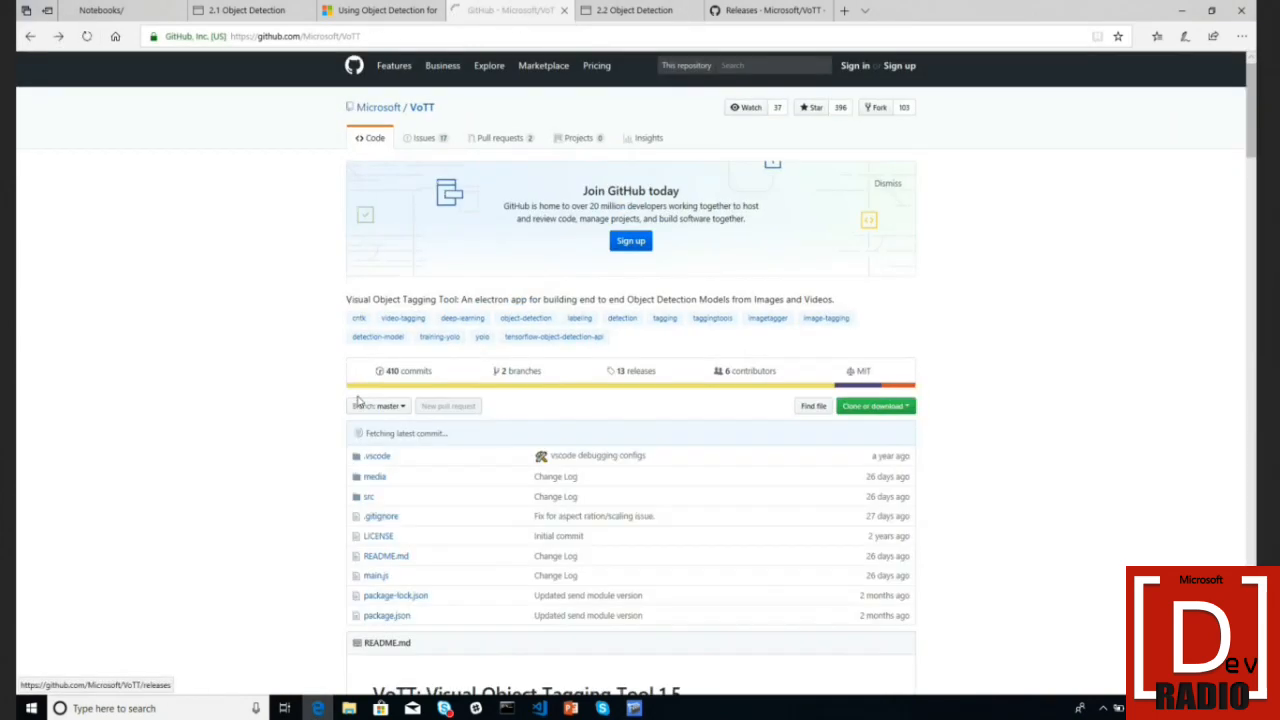
scroll(358, 401, "down", 15)
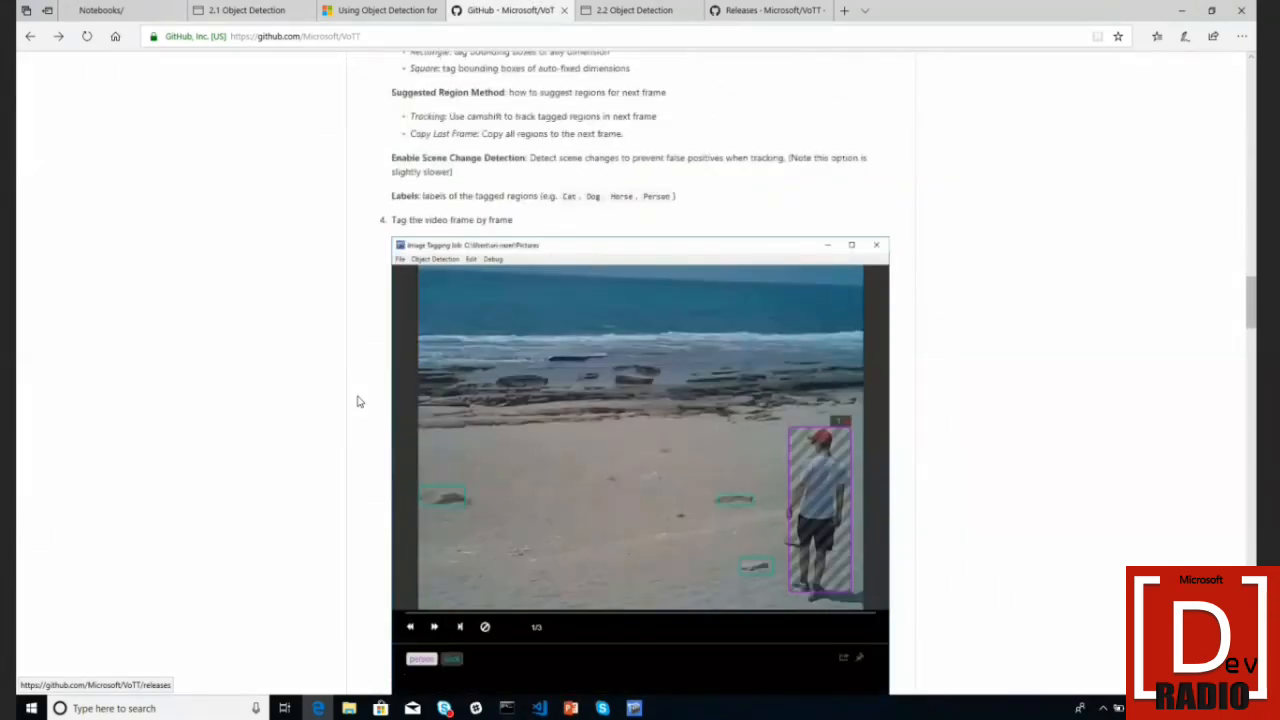
scroll(358, 401, "down", 15)
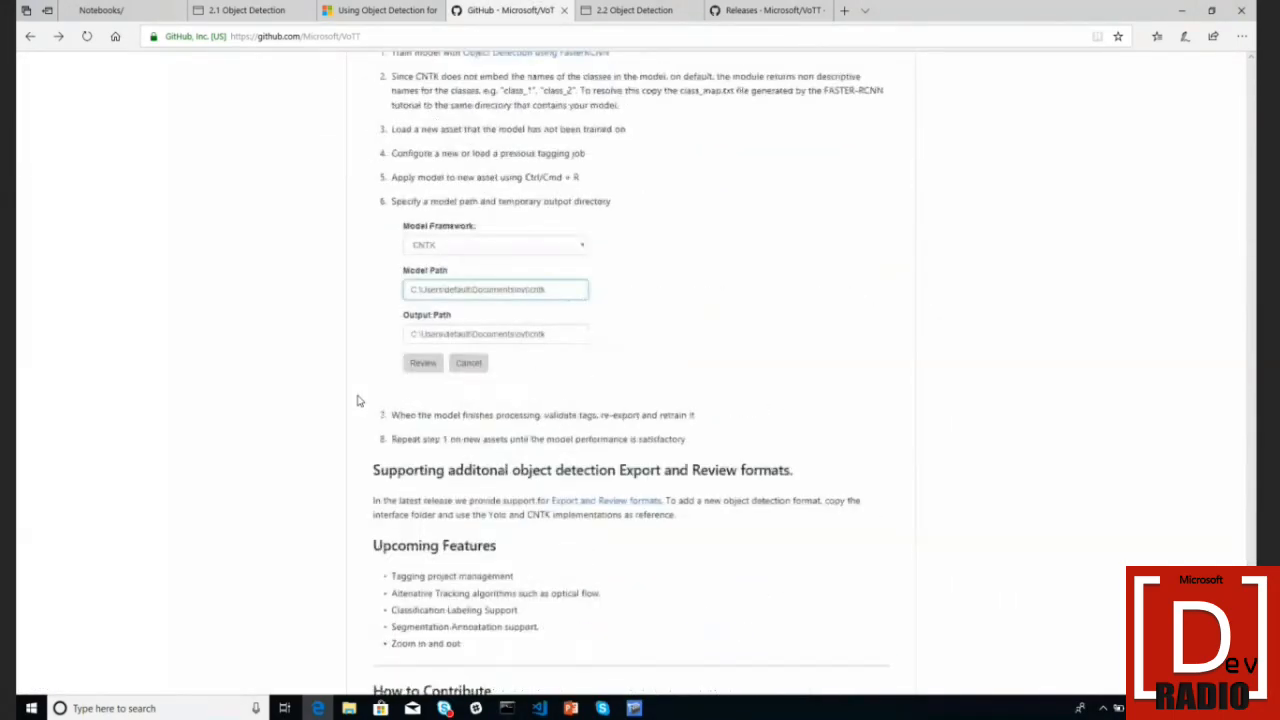
scroll(580, 343, "up", 8)
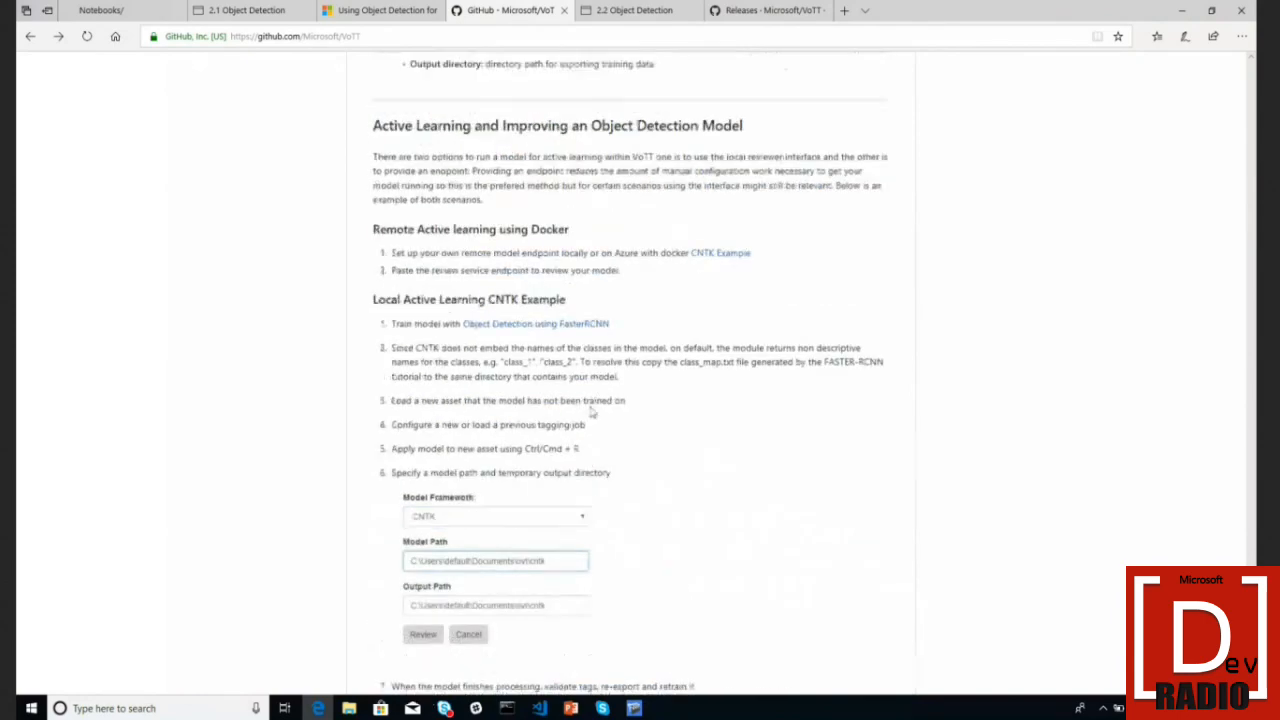
scroll(590, 413, "down", 2)
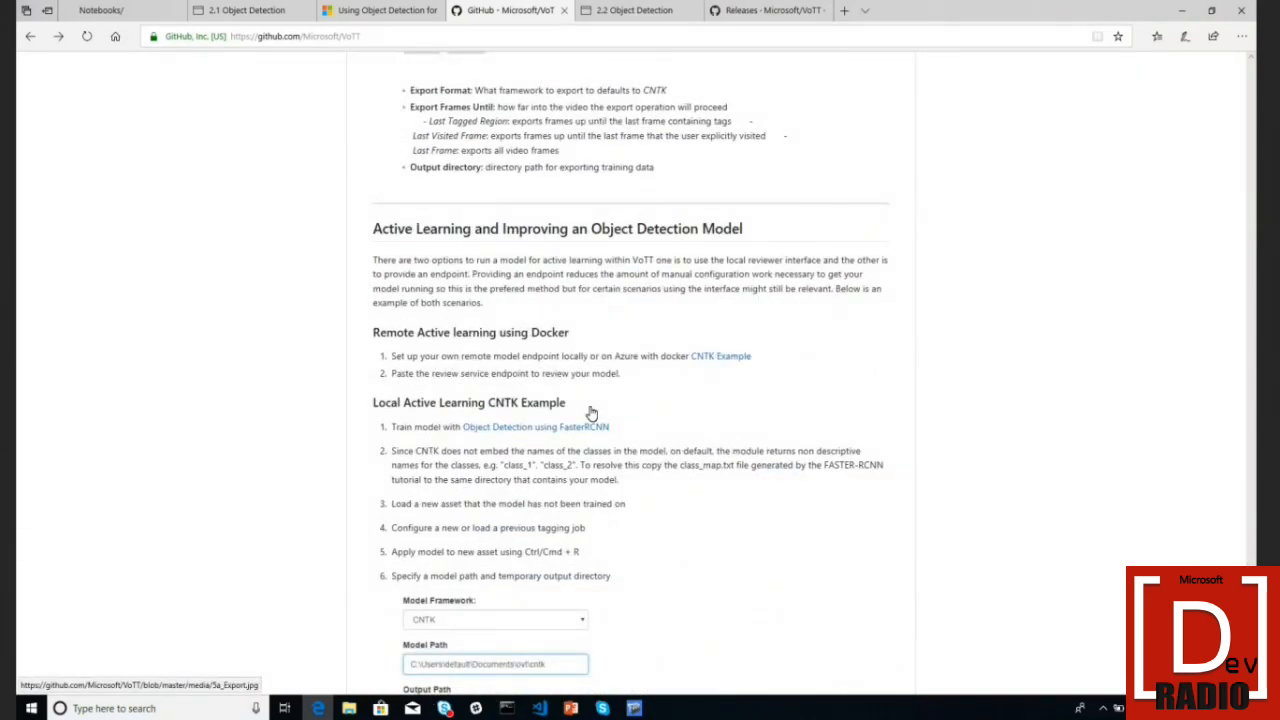
right_click(733, 358)
left_click(752, 376)
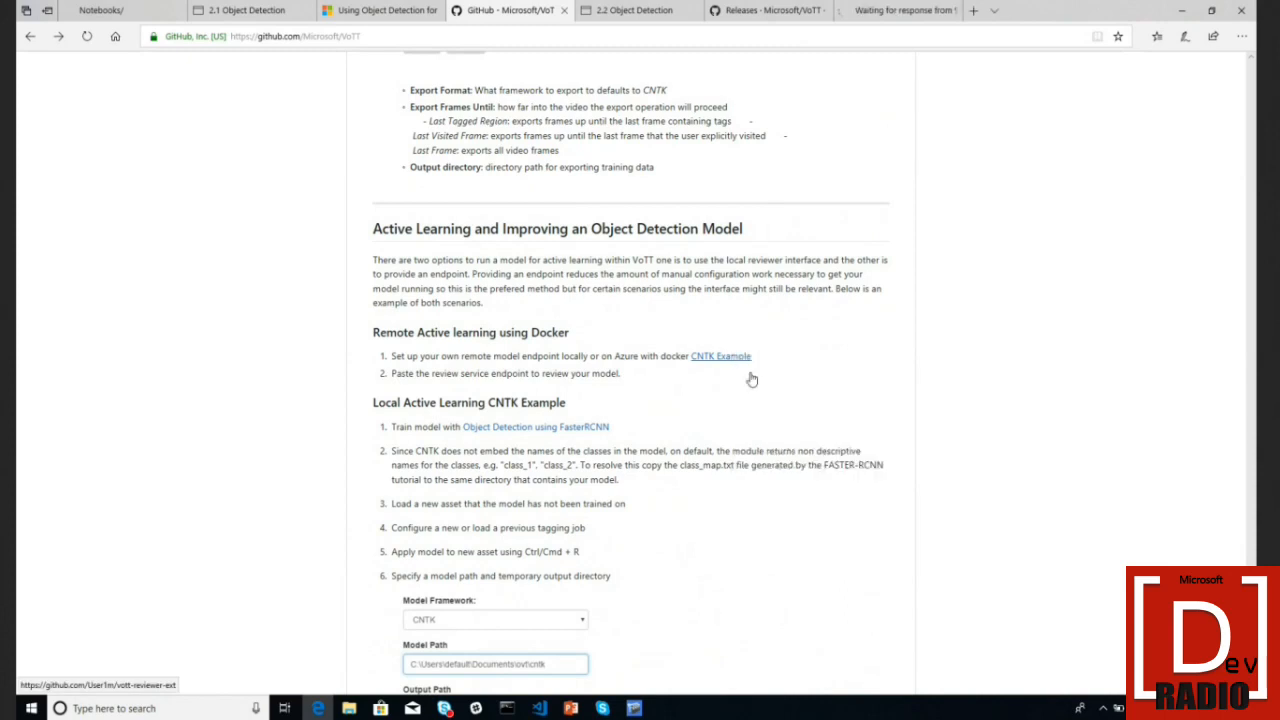
left_click(885, 11)
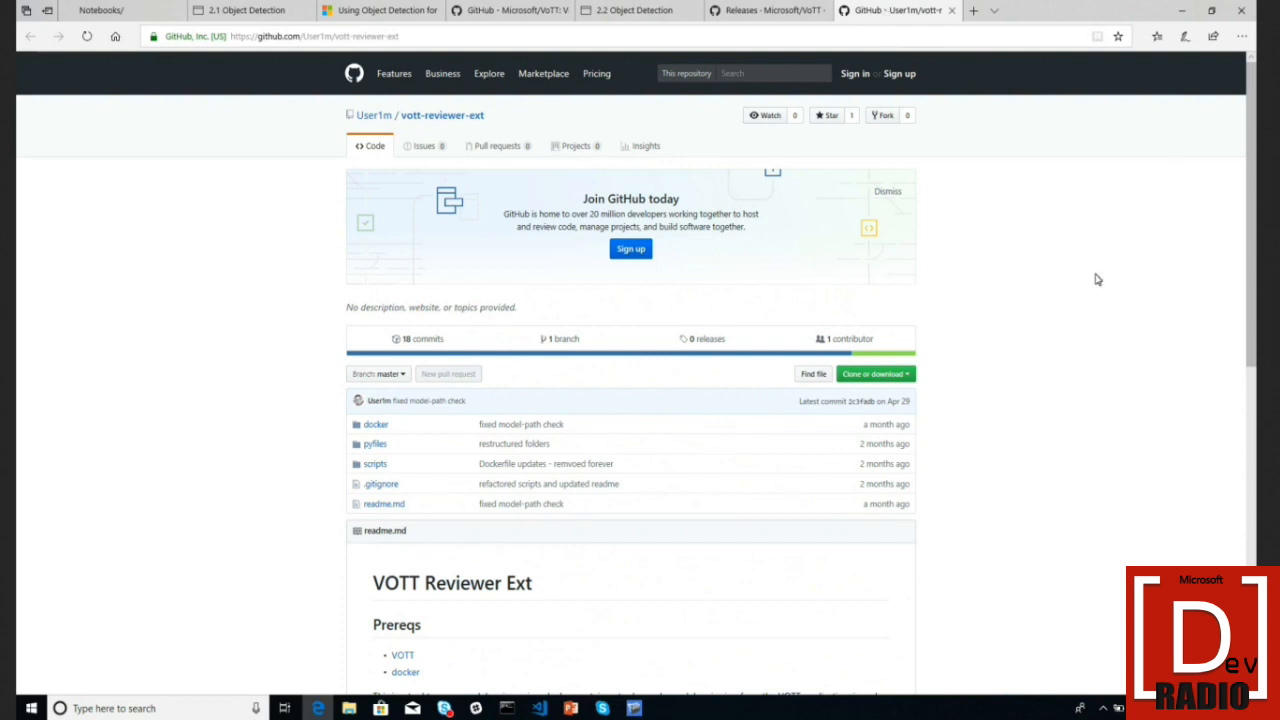
- Select the curl test image path and localhost:3000/cntk in the readme's Test section, then return to VoTT
scroll(1095, 278, "down", 4)
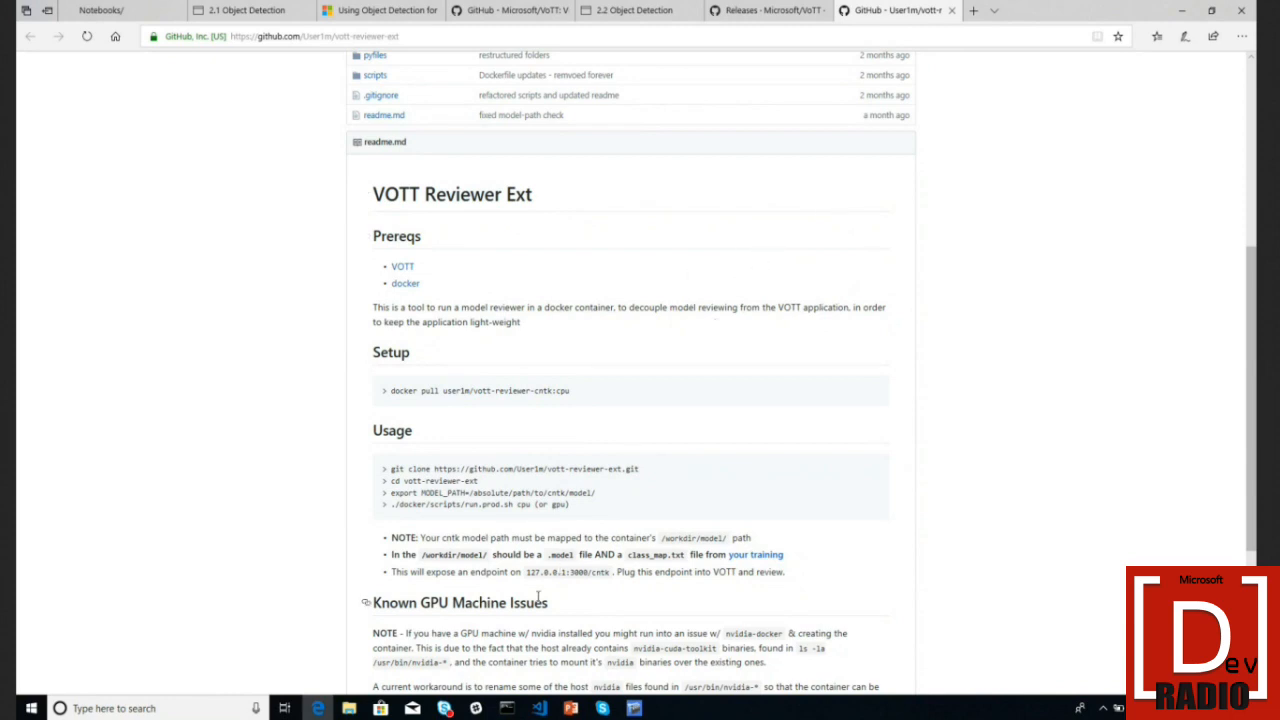
scroll(590, 571, "down", 3)
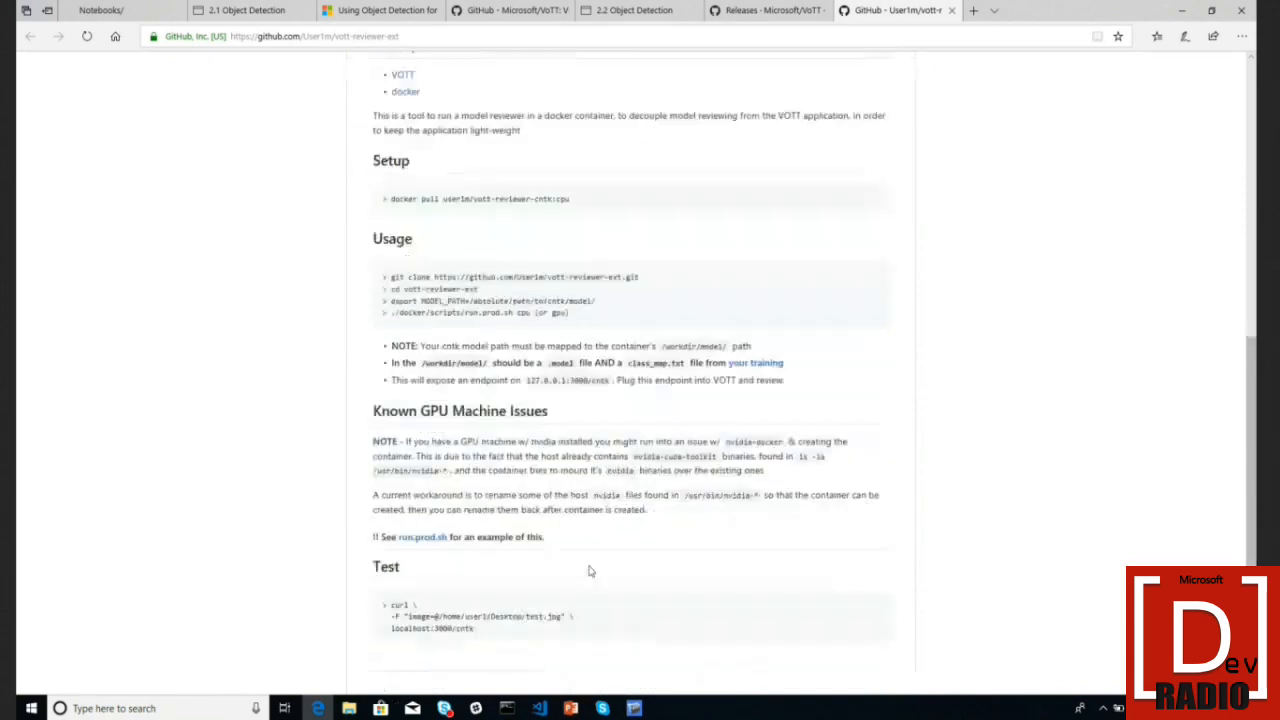
scroll(590, 571, "up", 1)
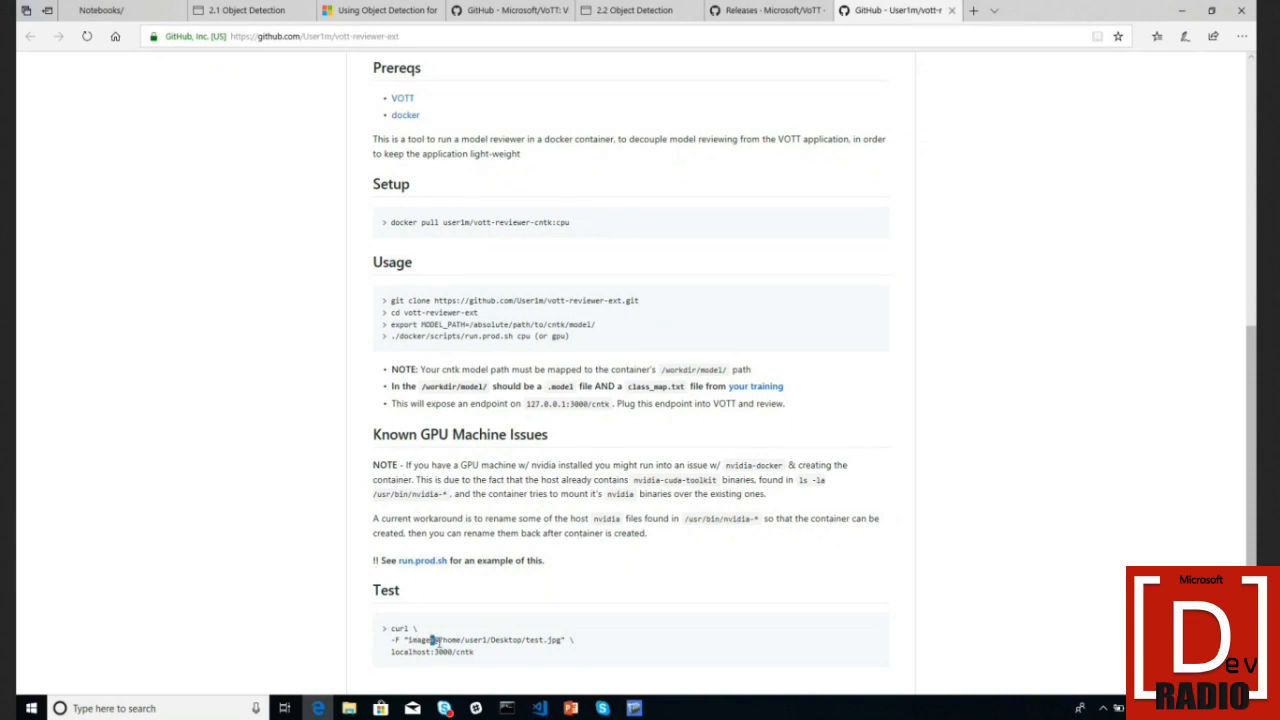
left_click_drag(431, 639, 501, 667)
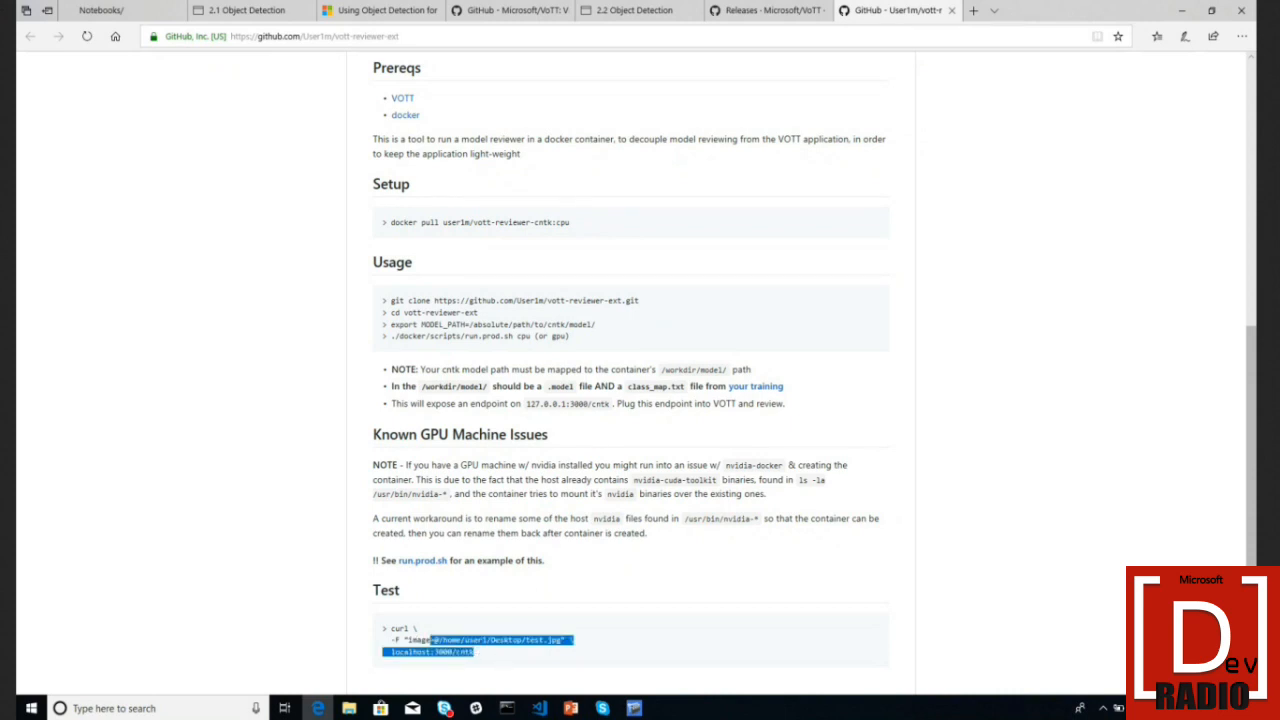
left_click(634, 707)
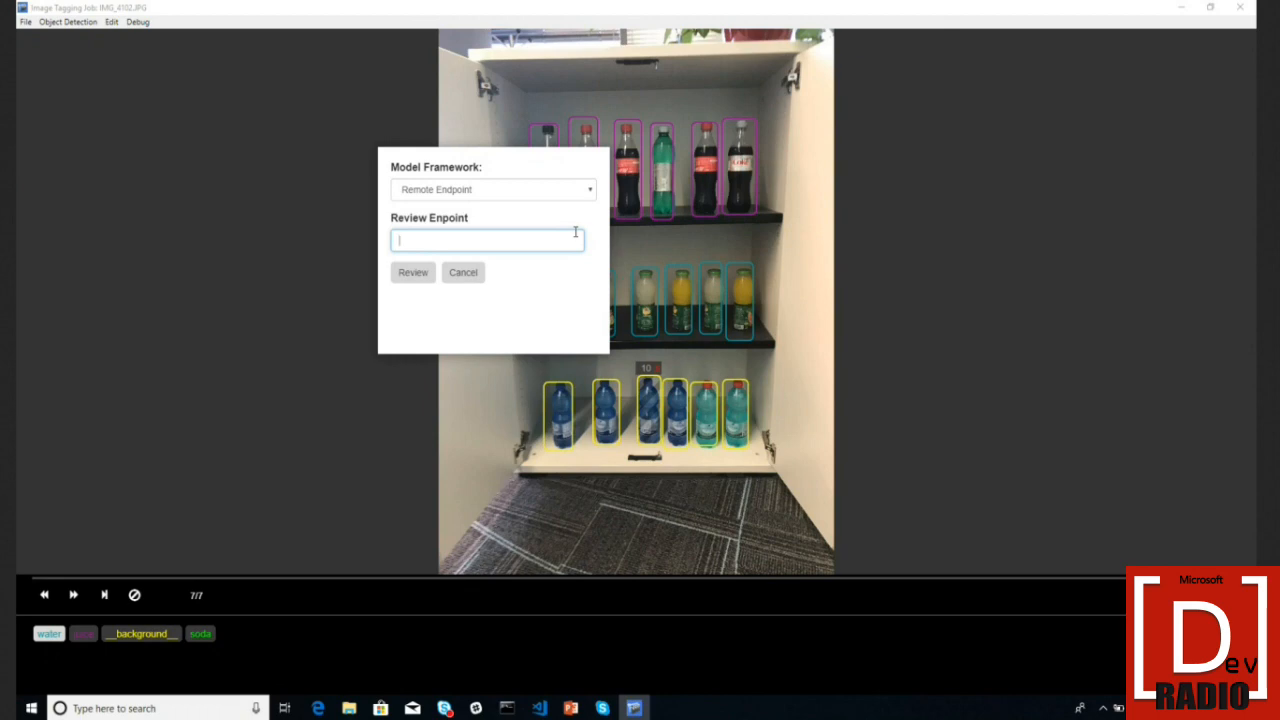
- Cancel the Review Endpoint dialog and check the first coke bottle's tag on IMG_4102
left_click(465, 278)
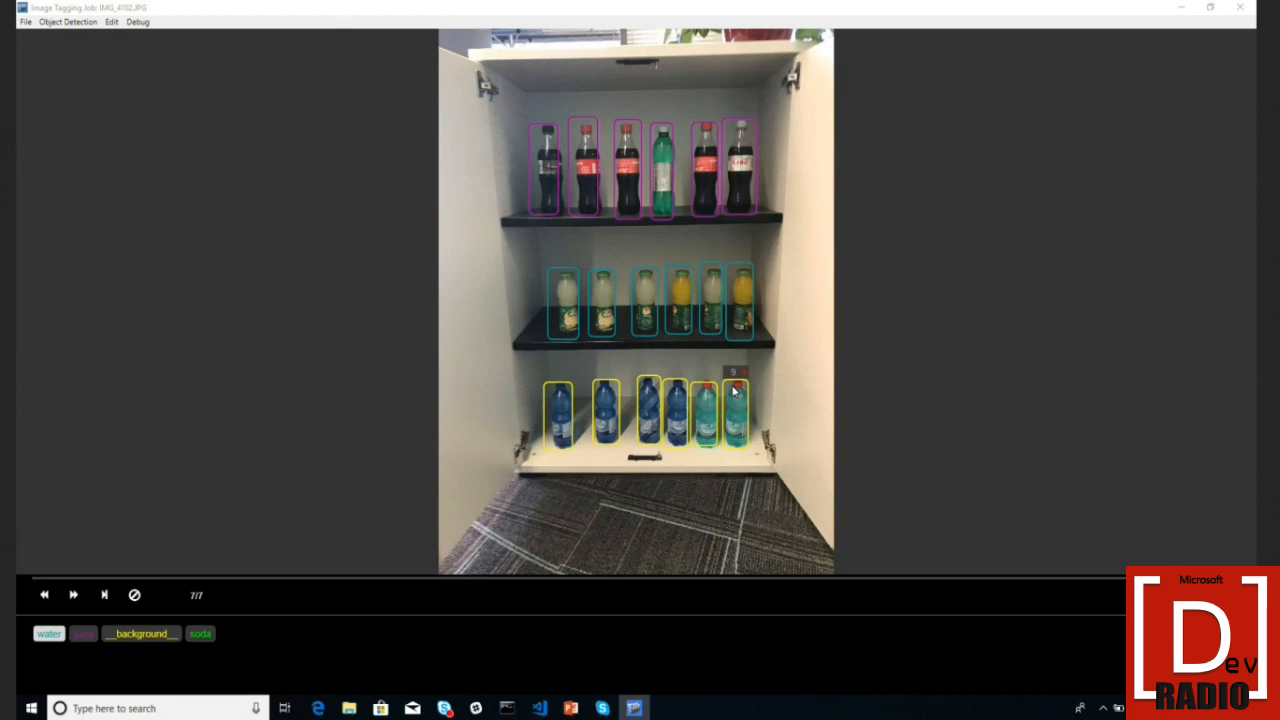
left_click(547, 196)
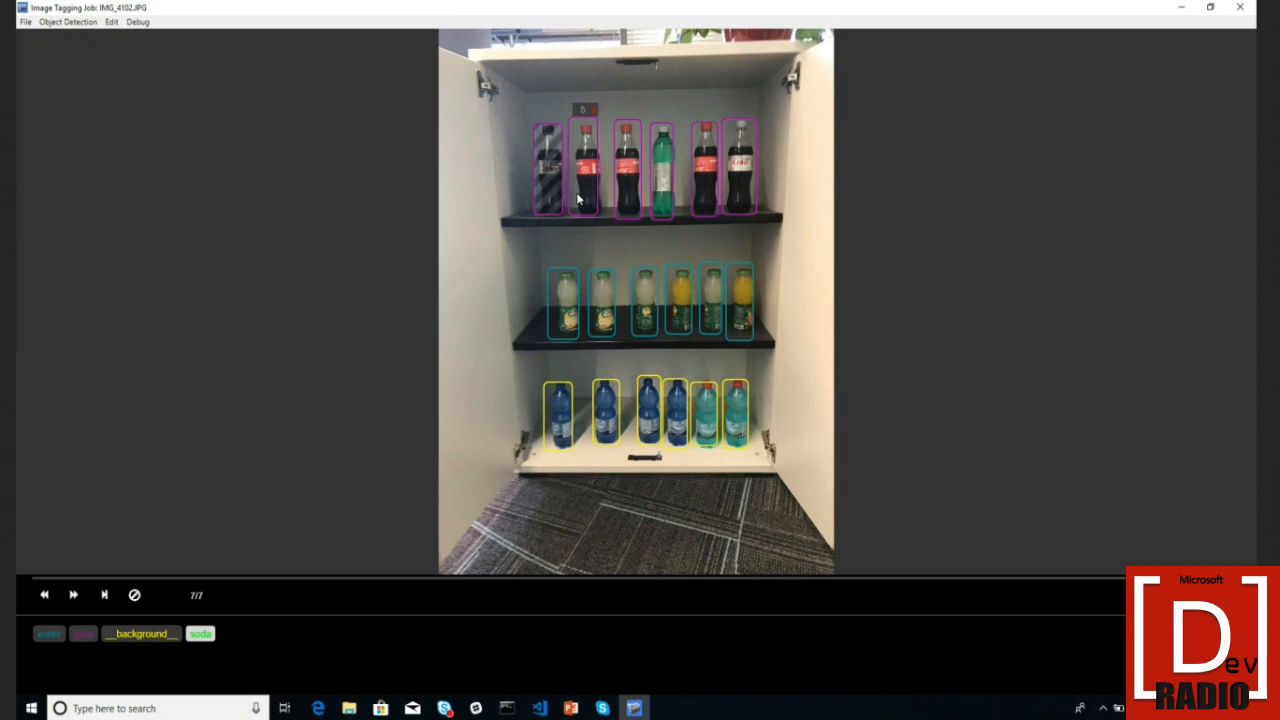
left_click(80, 22)
- Export the bottle tags as CNTK Faster-RCNN, up to the Last Tagged Region
left_click(86, 38)
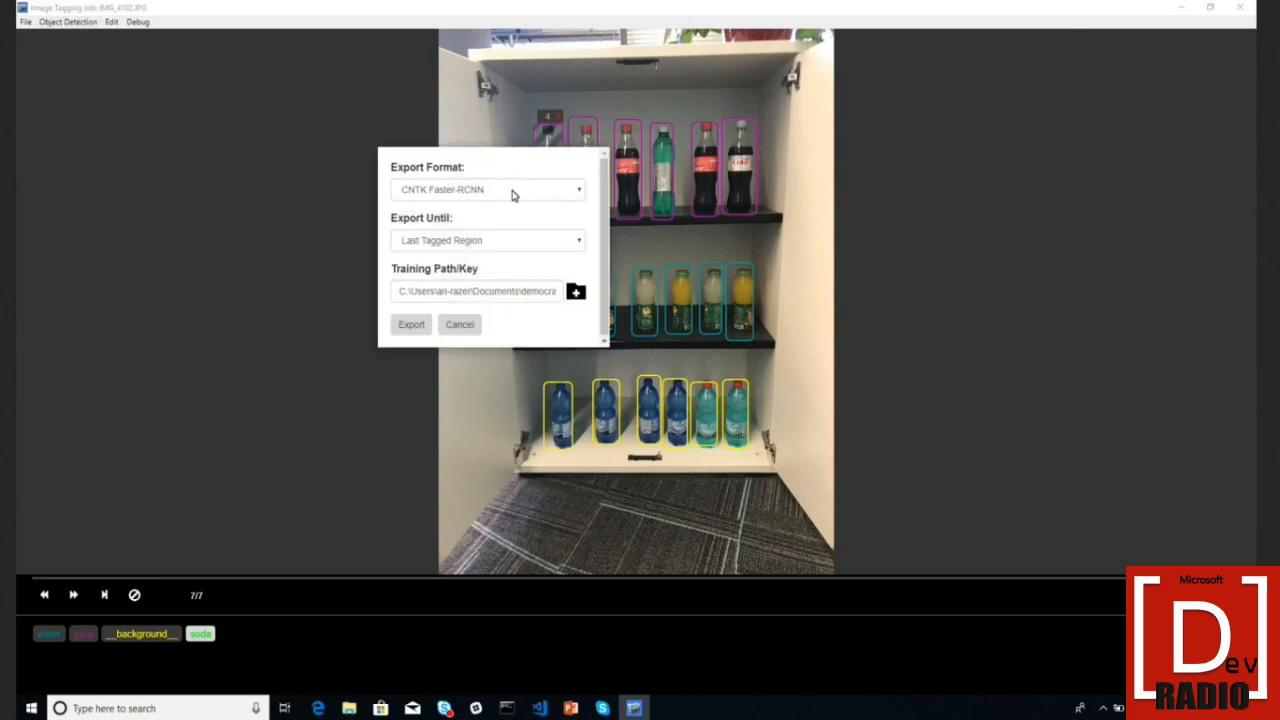
left_click(414, 324)
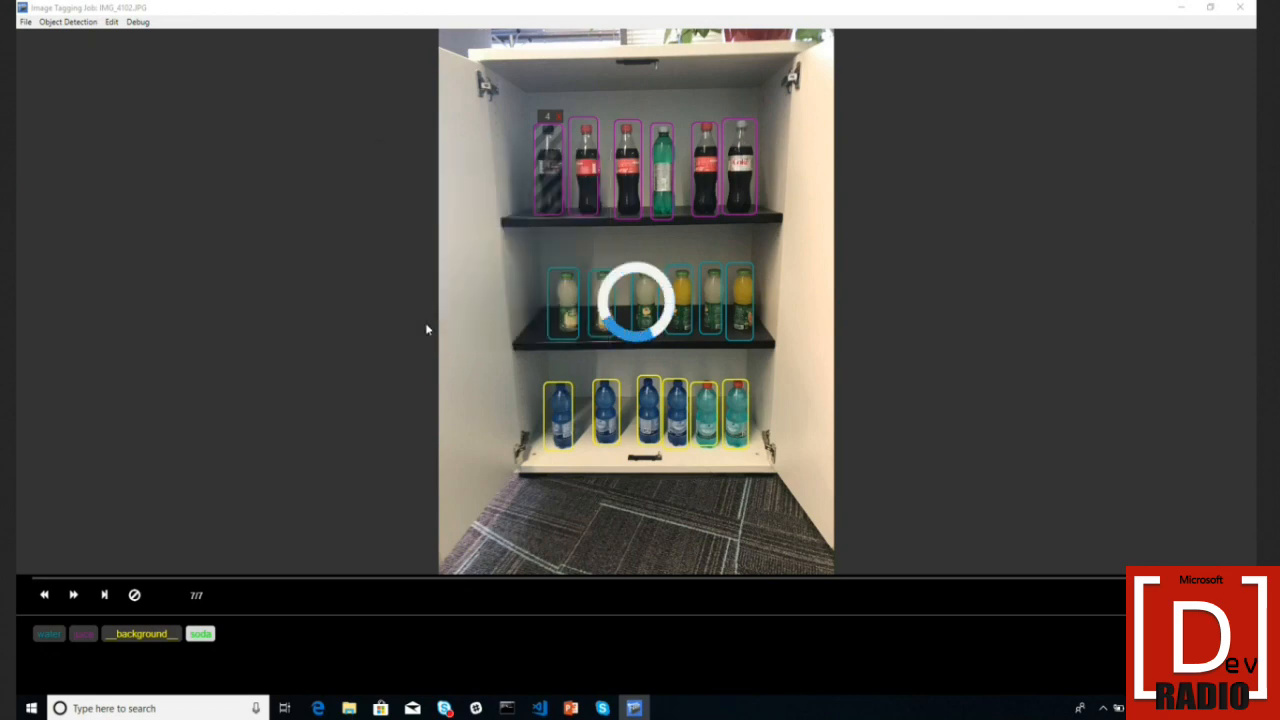
left_click(347, 708)
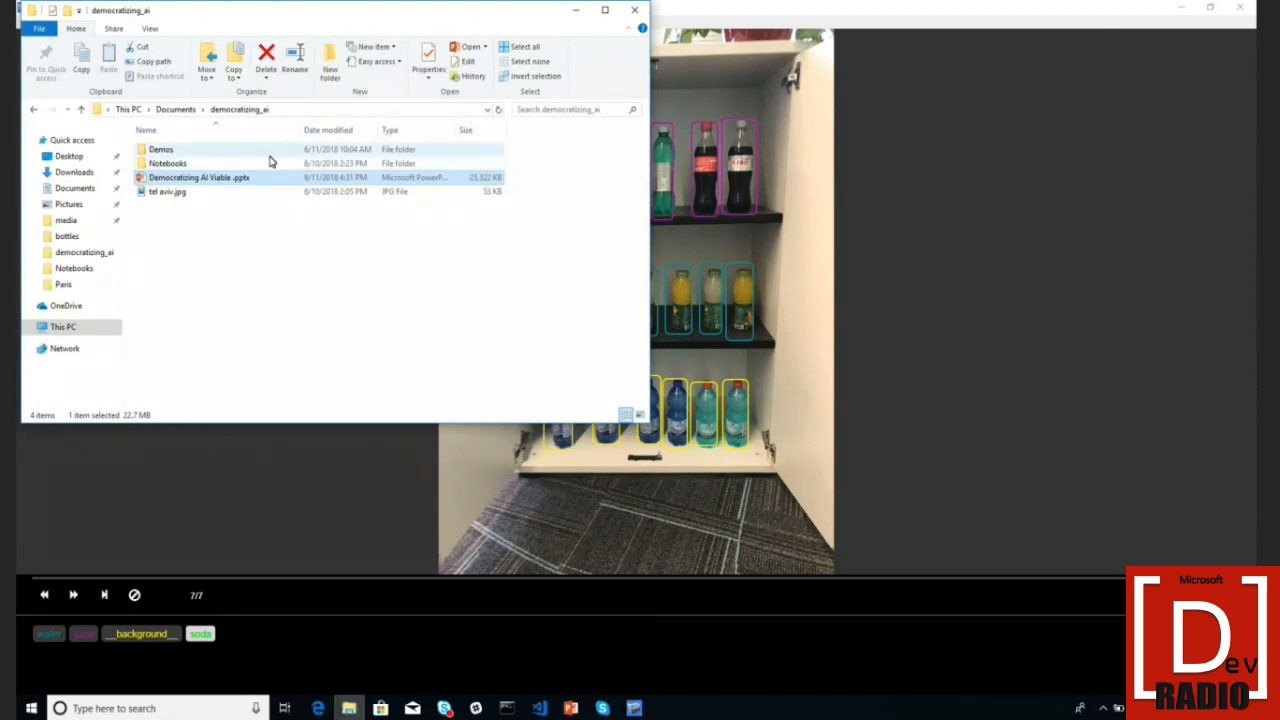
- Browse to Demos > VoTT > soda_output and check its negative and positive folders
double_click(268, 153)
double_click(205, 196)
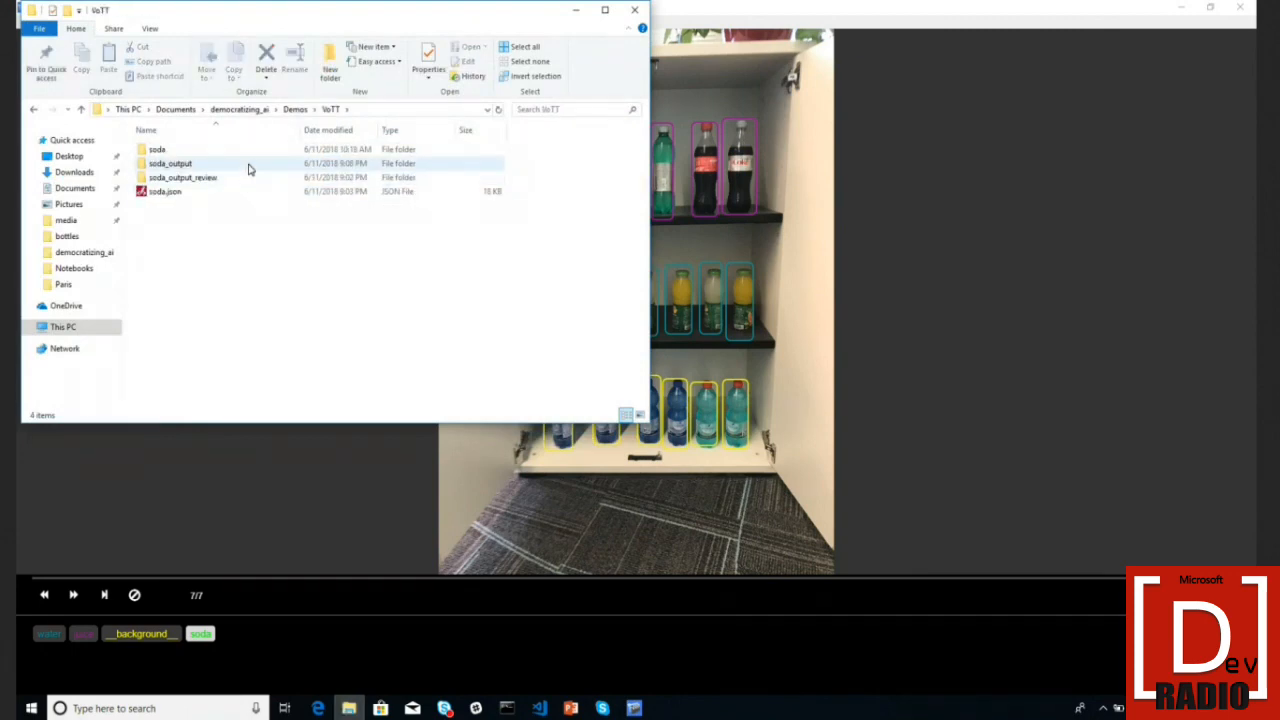
double_click(250, 165)
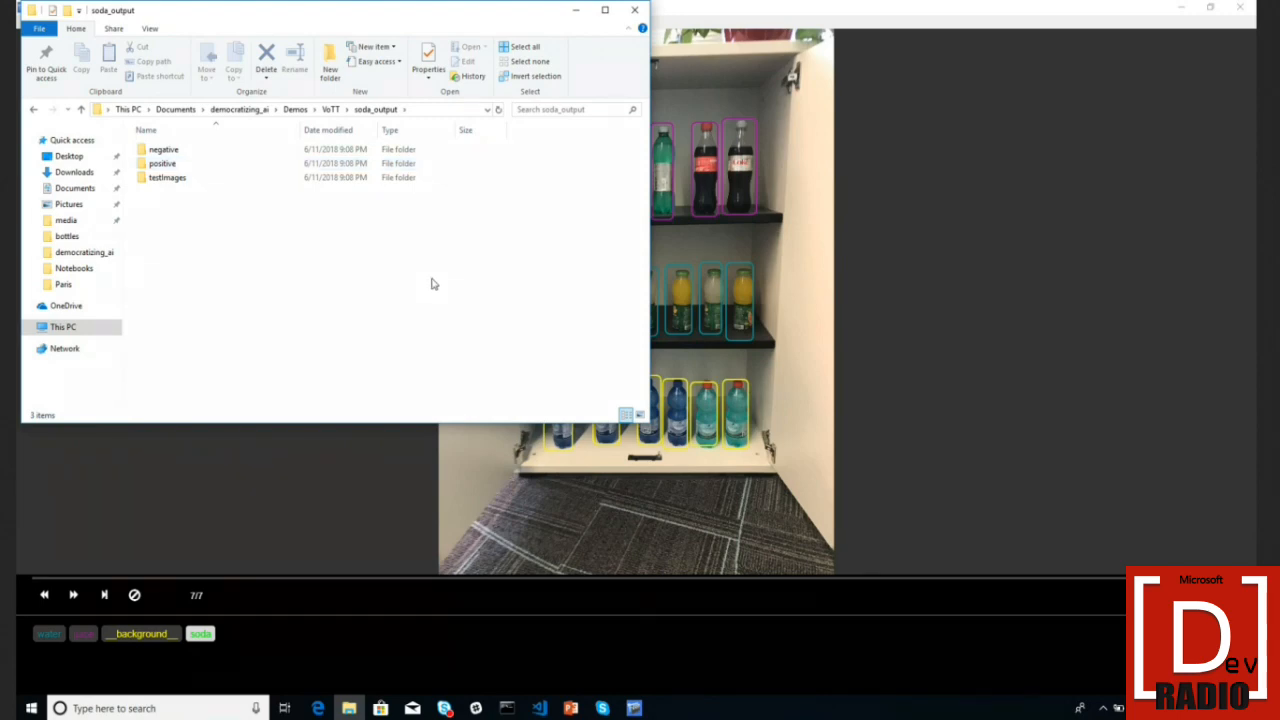
double_click(252, 155)
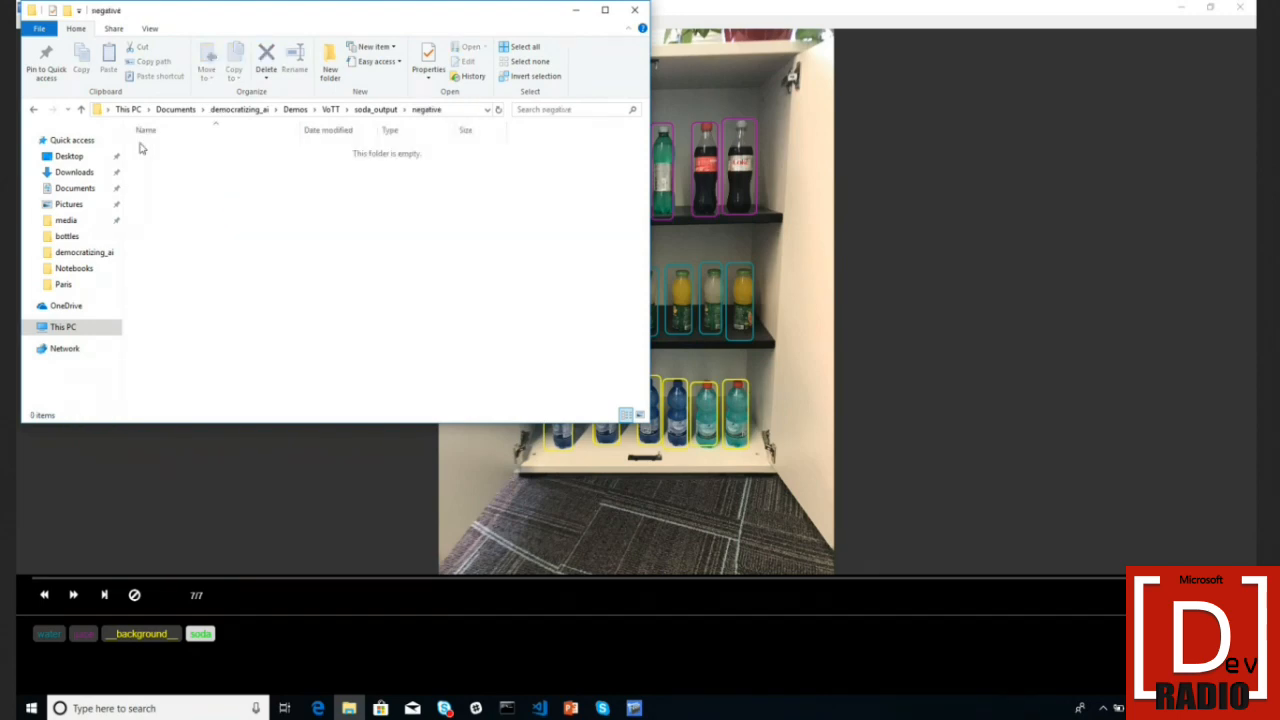
left_click(32, 111)
double_click(200, 164)
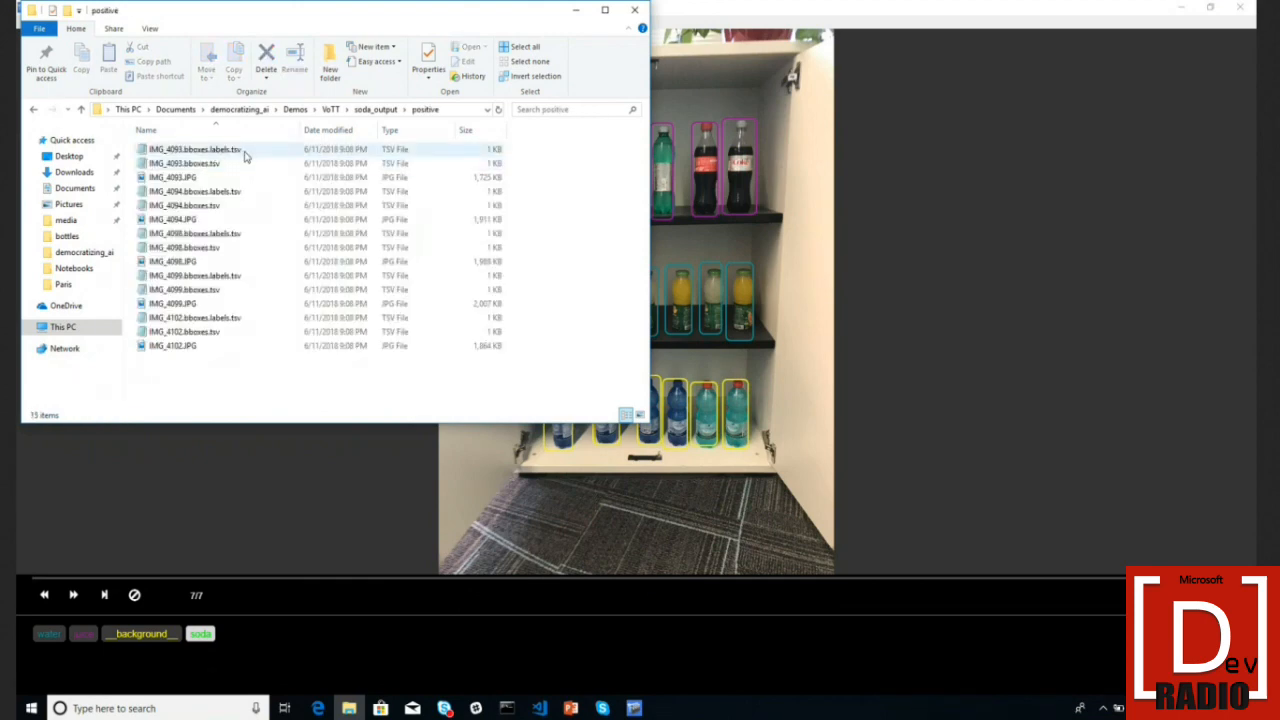
- Inspect IMG_4093's exported label TSV, bounding-box TSV and JPG image
double_click(242, 150)
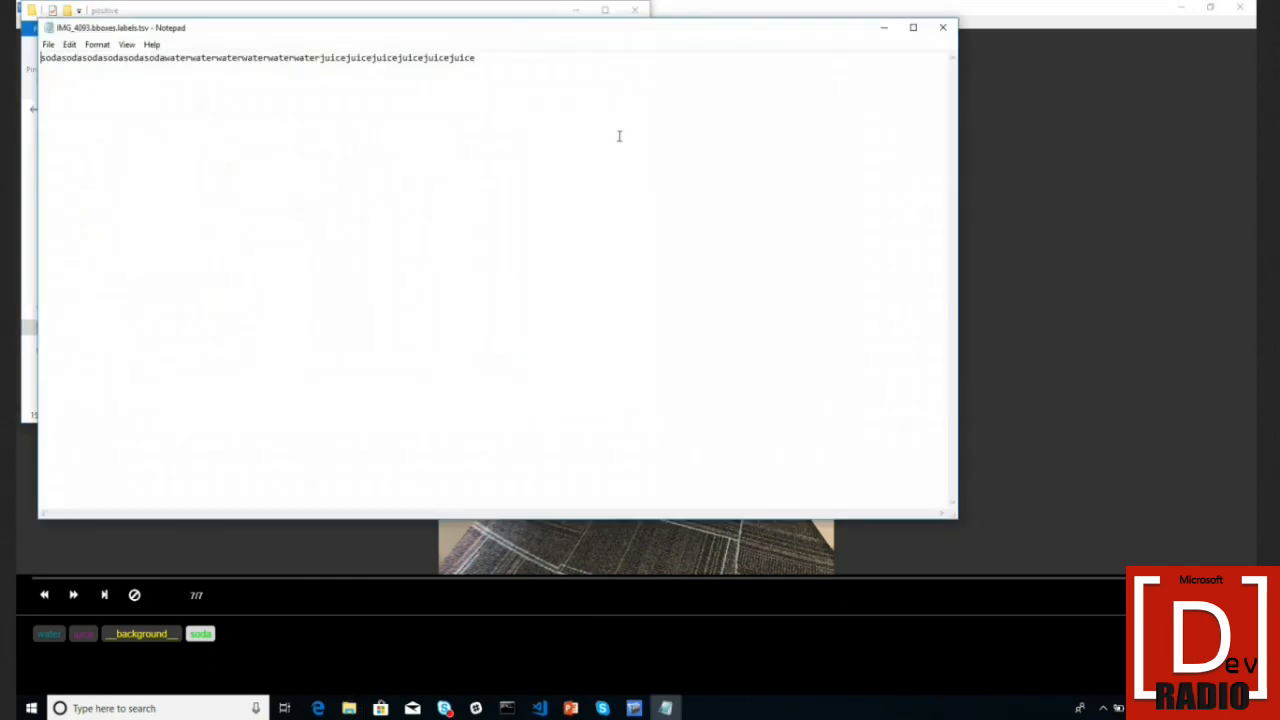
left_click(948, 28)
double_click(325, 163)
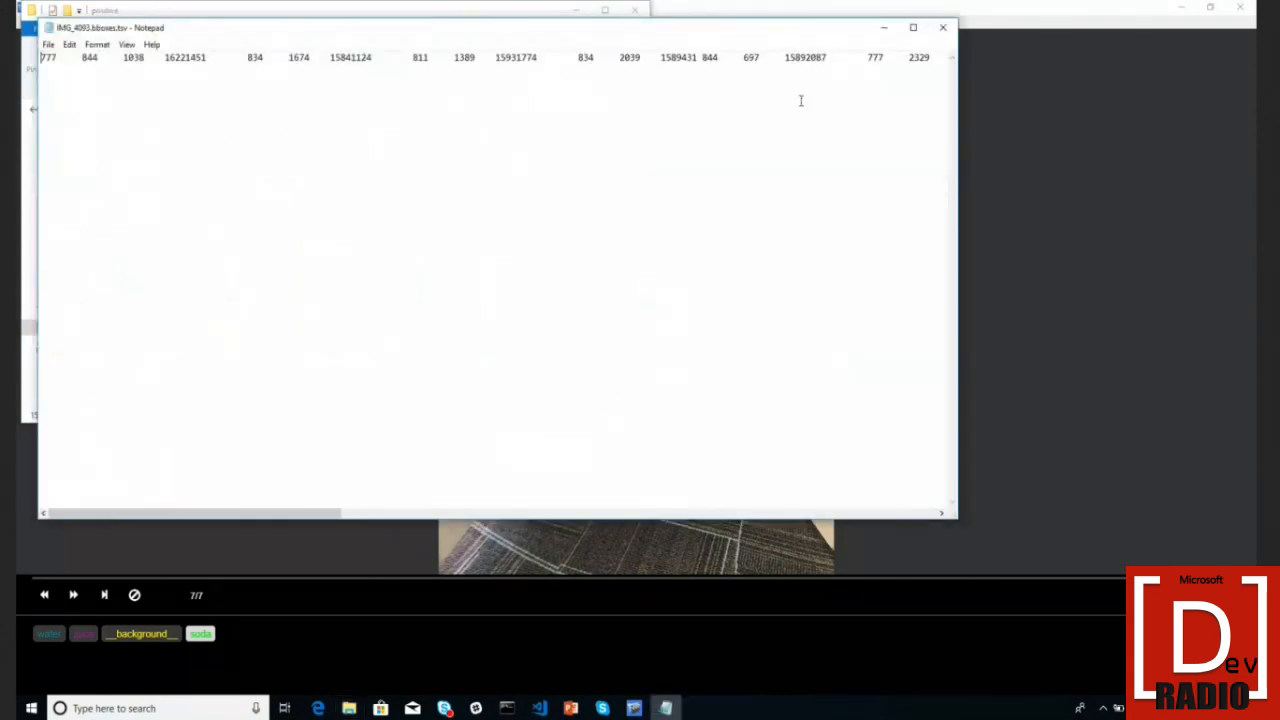
left_click(942, 27)
double_click(300, 177)
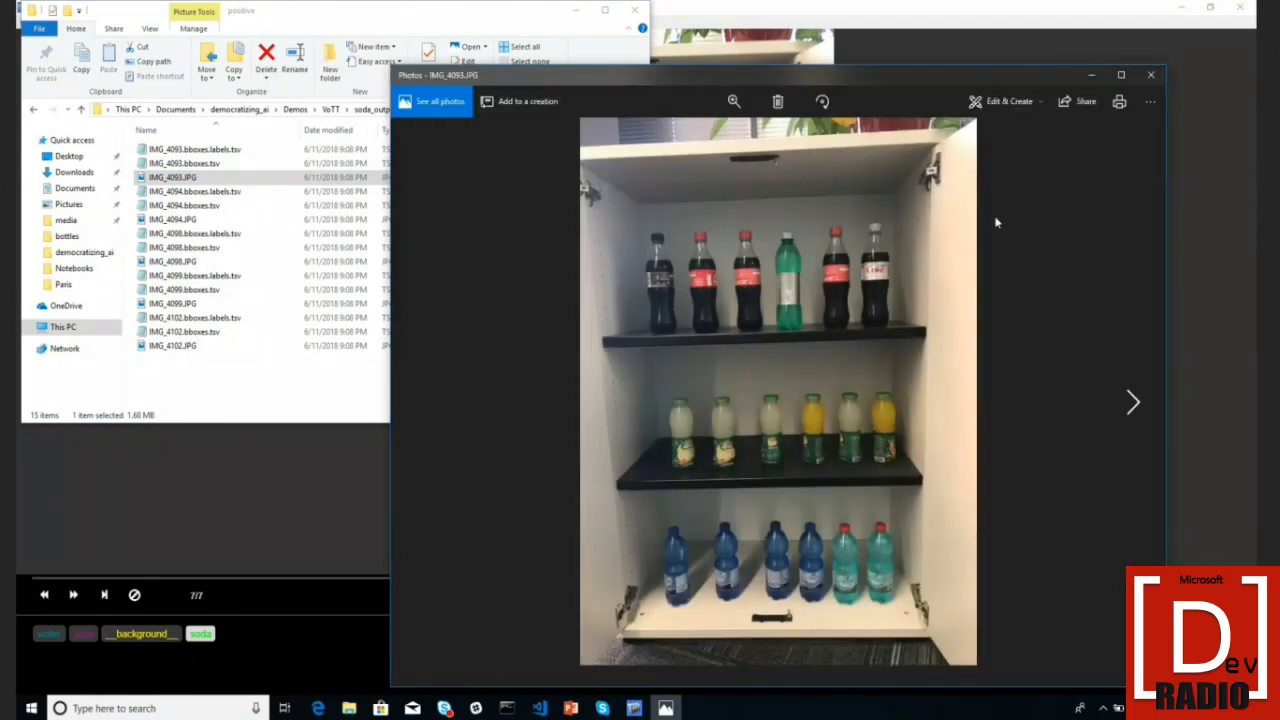
left_click(1152, 75)
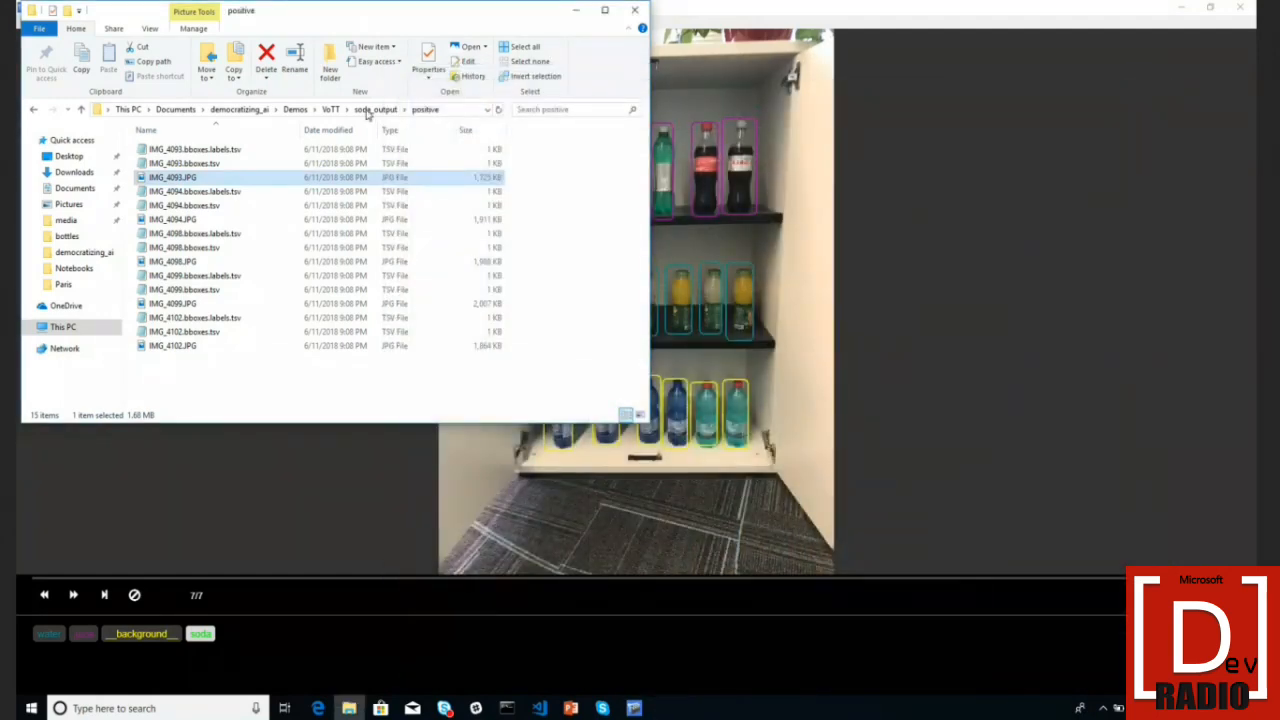
left_click(369, 110)
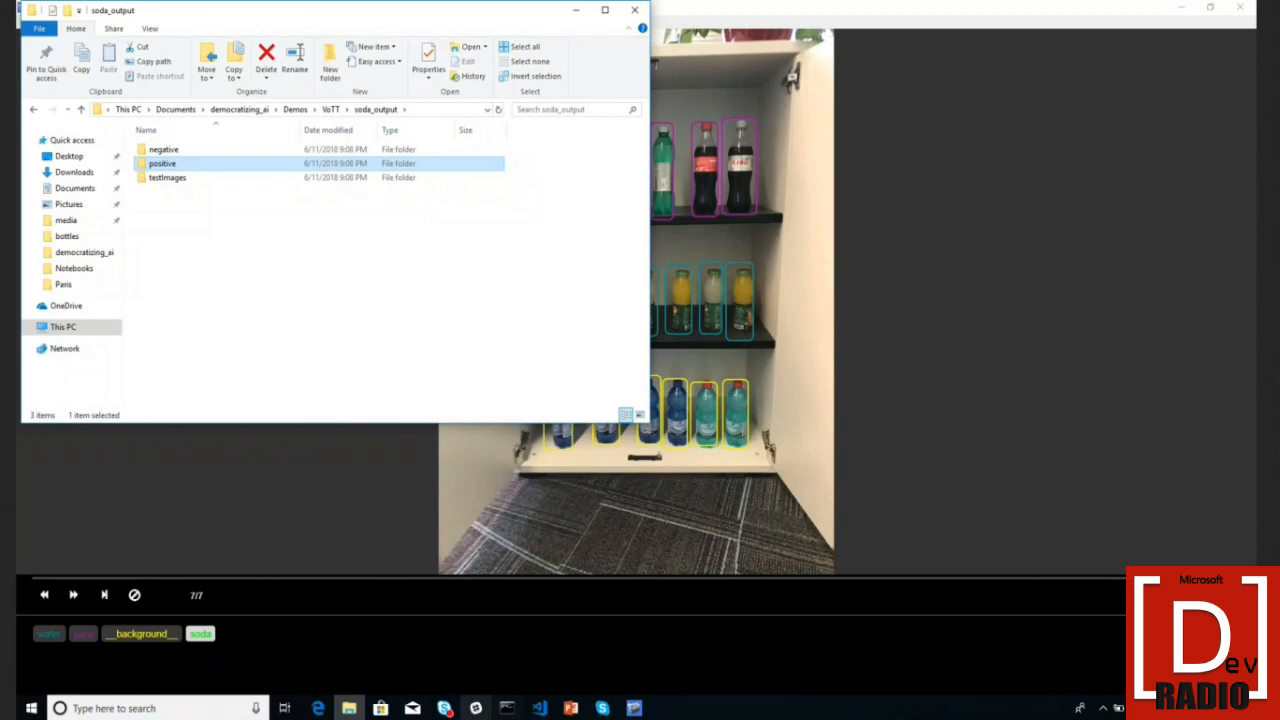
left_click(318, 708)
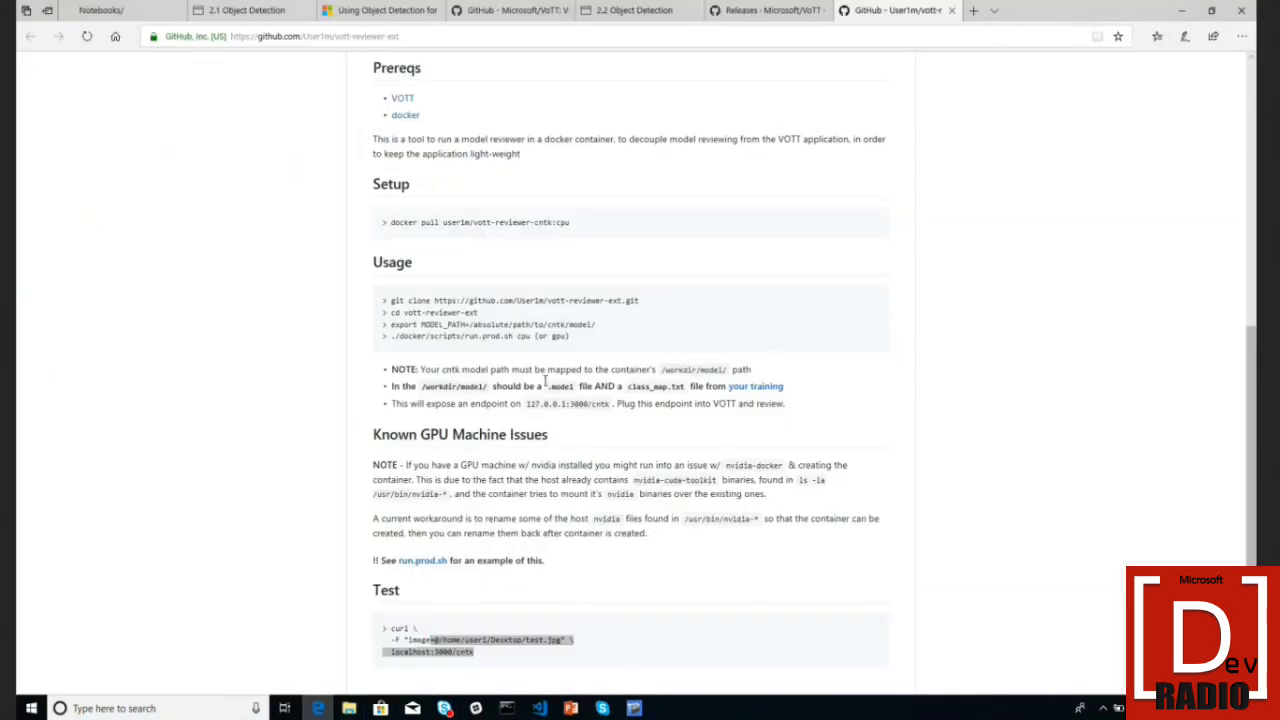
- Search 'cntk faster rcnn docs' and open the Microsoft Docs Faster R-CNN article
key("ctrl+t")
type("cntk")
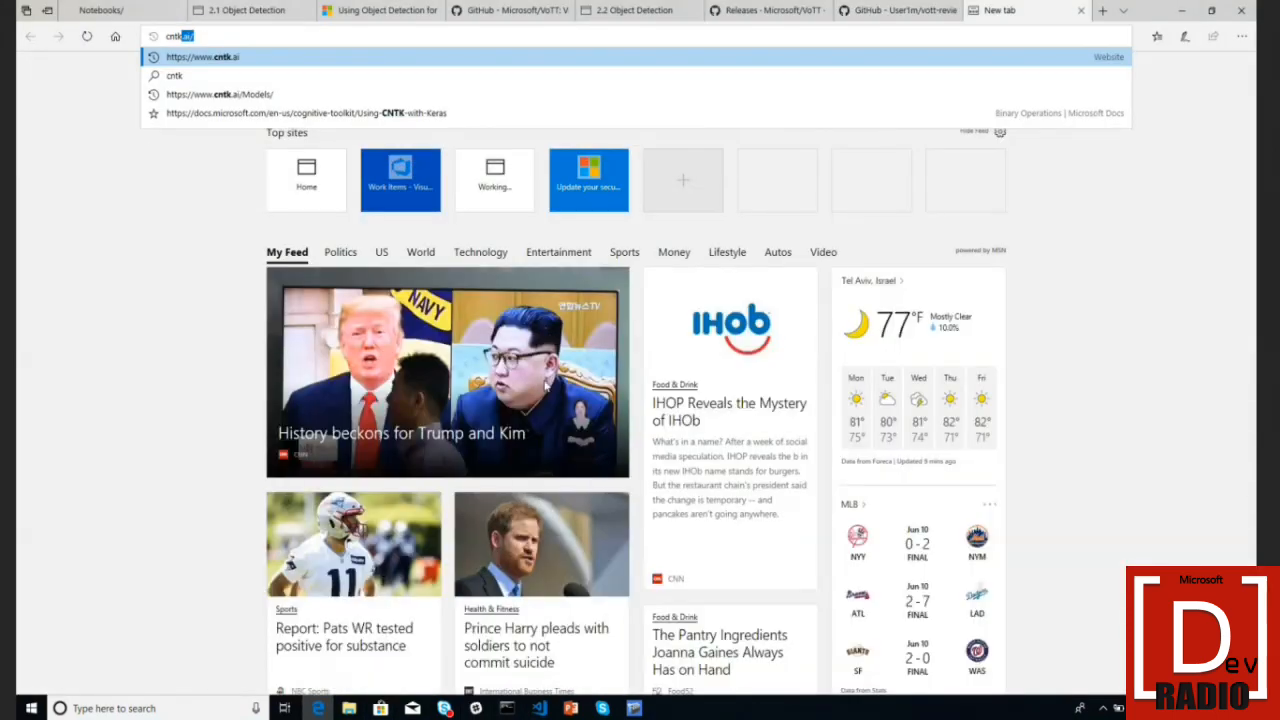
type(" faster rcnn")
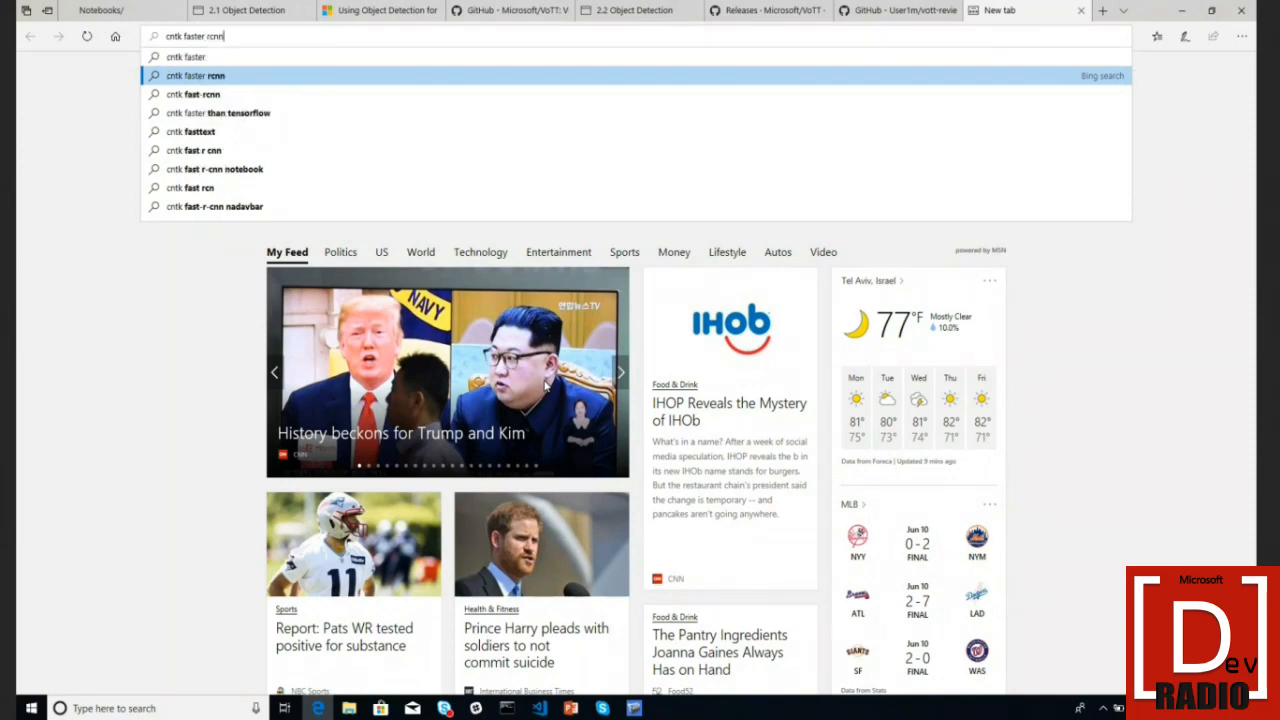
type(" docs")
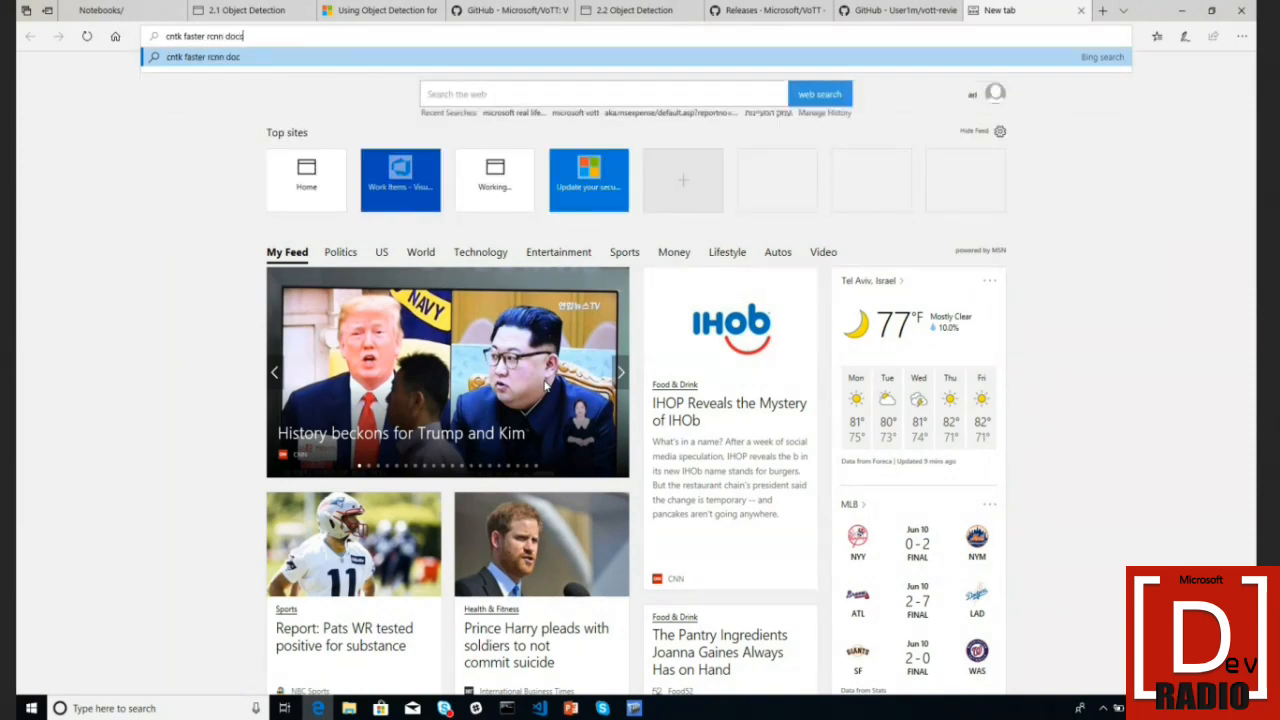
key("Return")
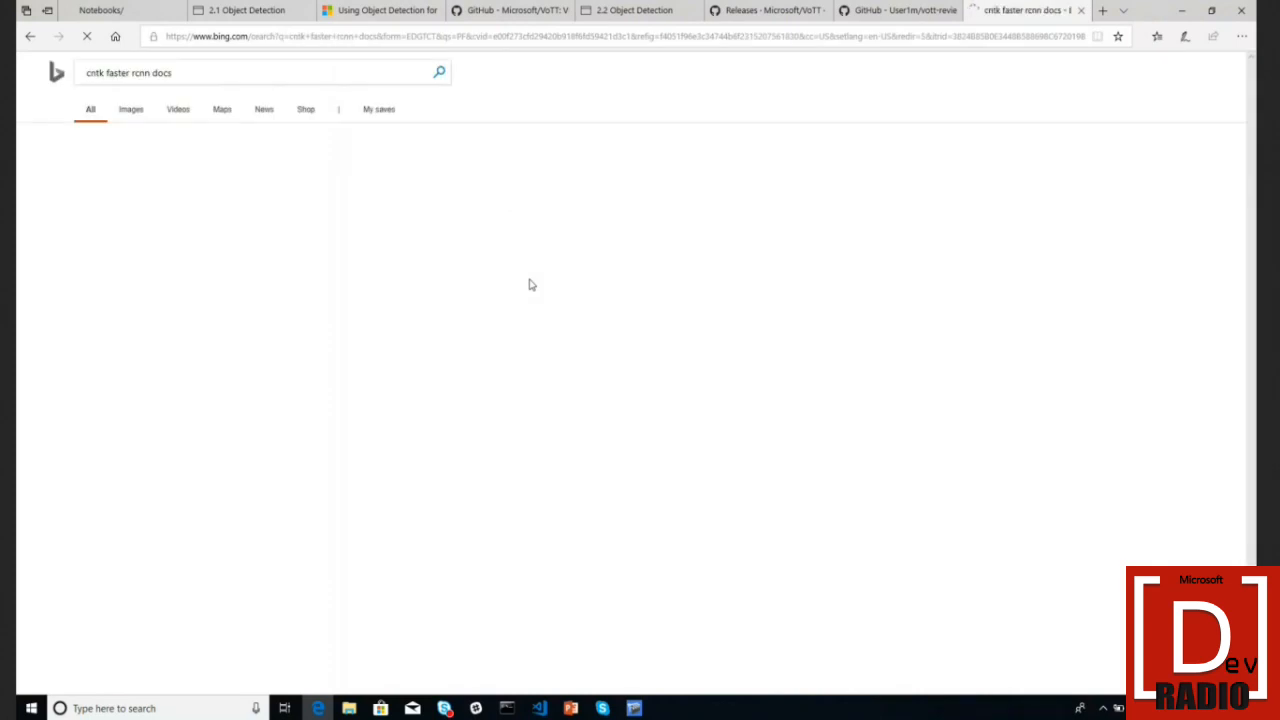
left_click(295, 219)
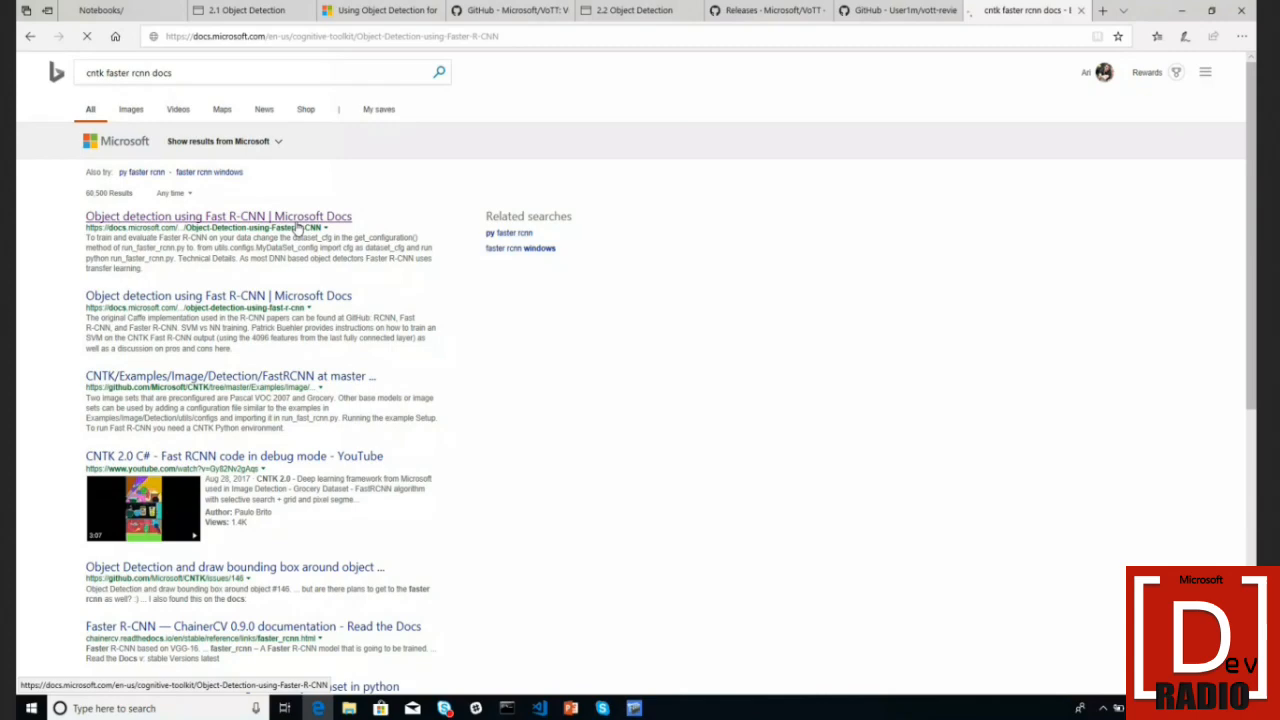
- Review the article's configuration parameters, highlighting 'Grocery' in the dataset path
scroll(470, 400, "down", 5)
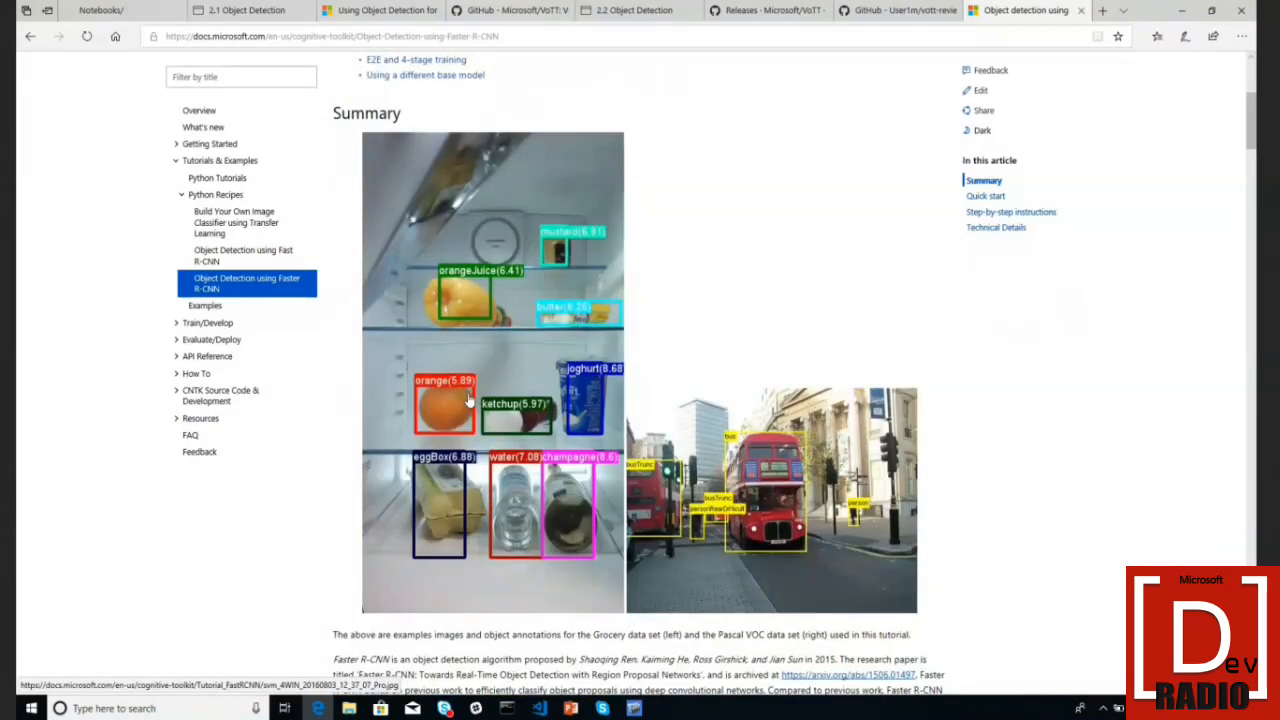
scroll(468, 398, "down", 1)
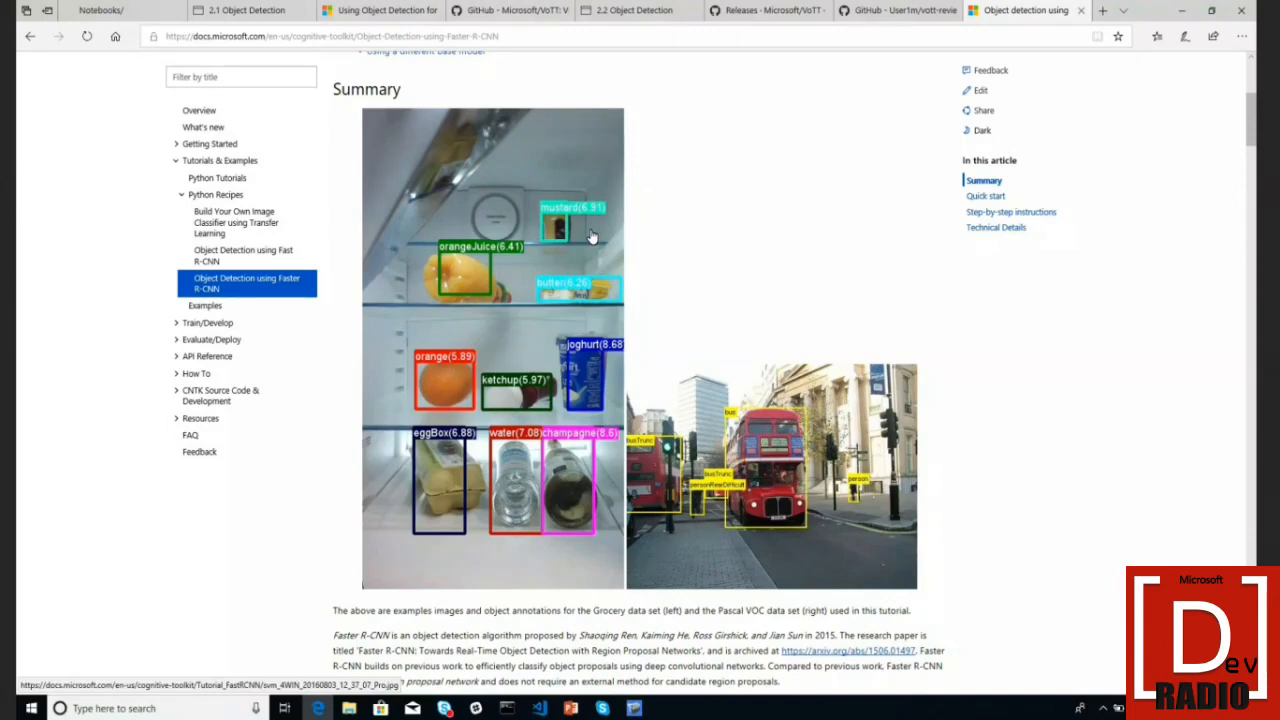
scroll(639, 437, "down", 10)
scroll(637, 430, "down", 15)
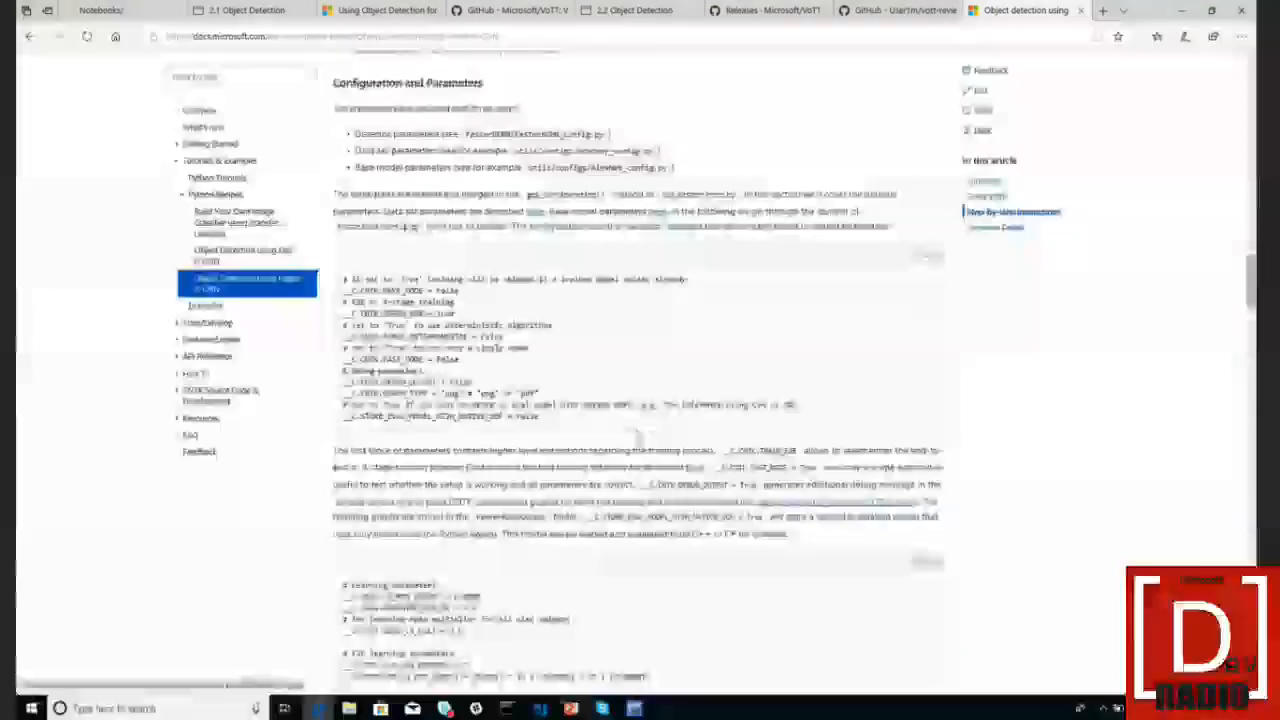
scroll(637, 434, "down", 5)
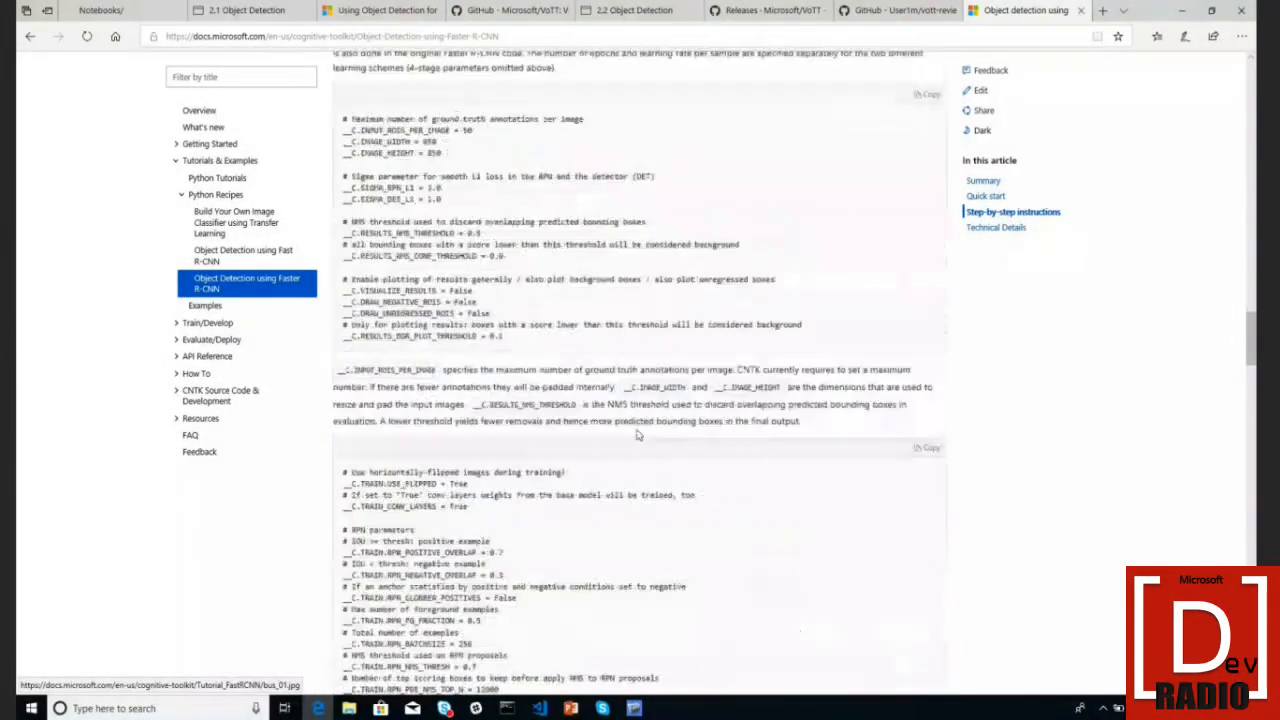
scroll(637, 434, "up", 10)
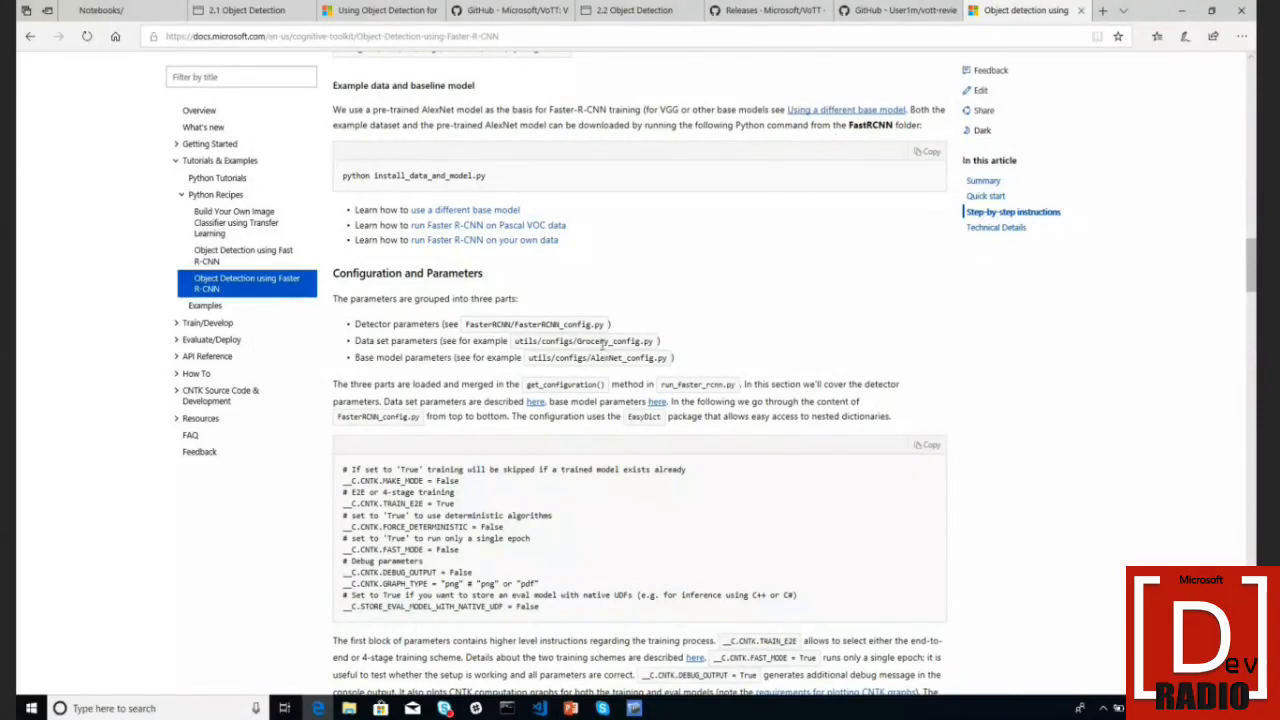
left_click_drag(577, 342, 604, 346)
left_click(634, 708)
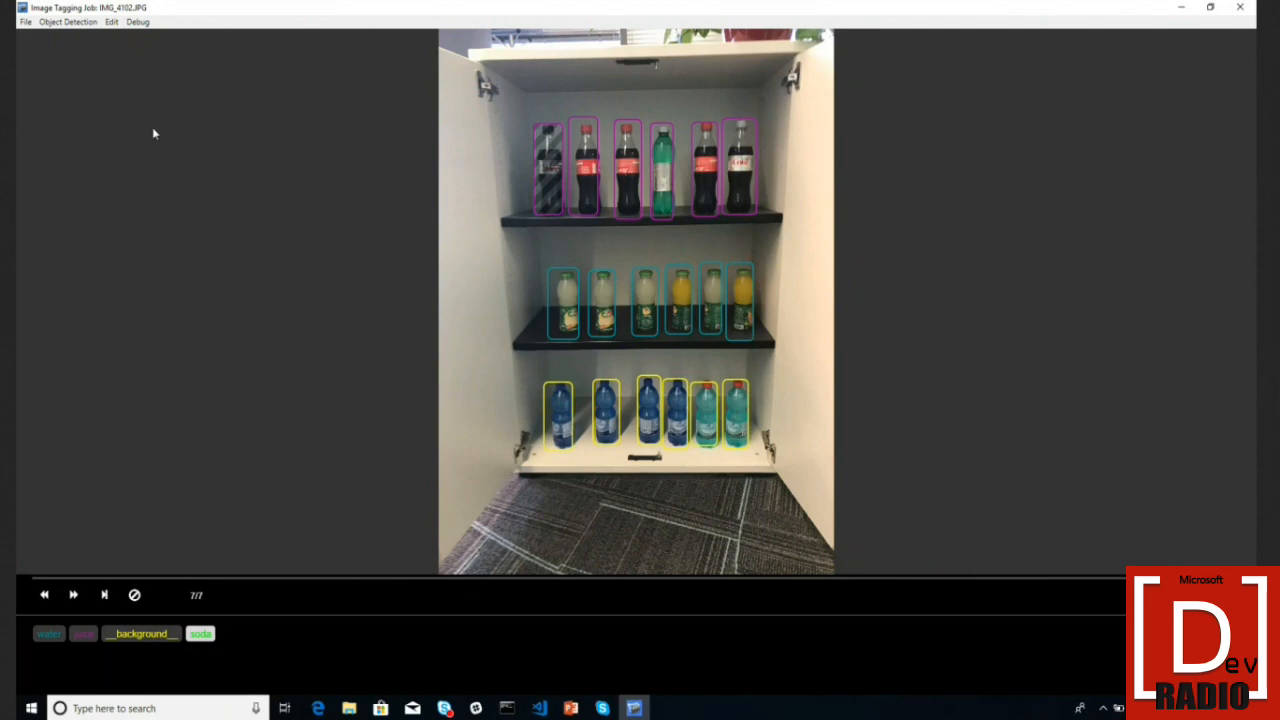
- Set the VoTT tag export format to Custom Vision Service
left_click(80, 22)
left_click(78, 37)
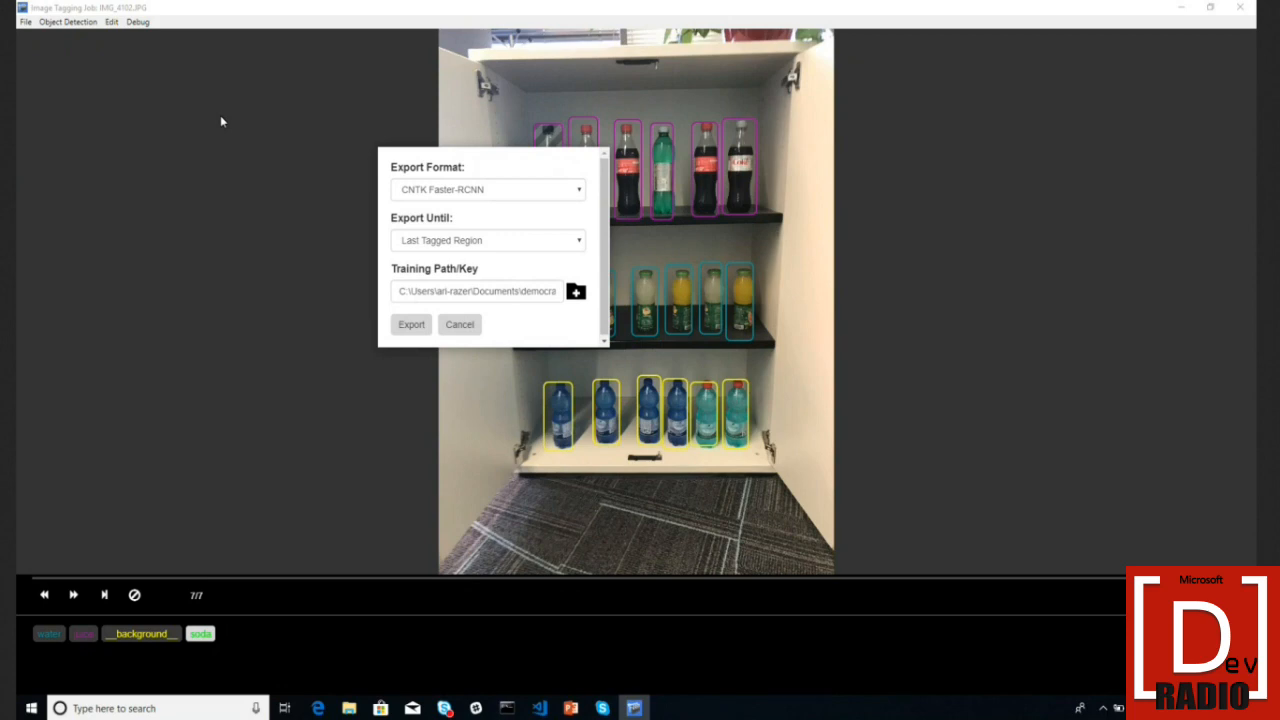
left_click(491, 190)
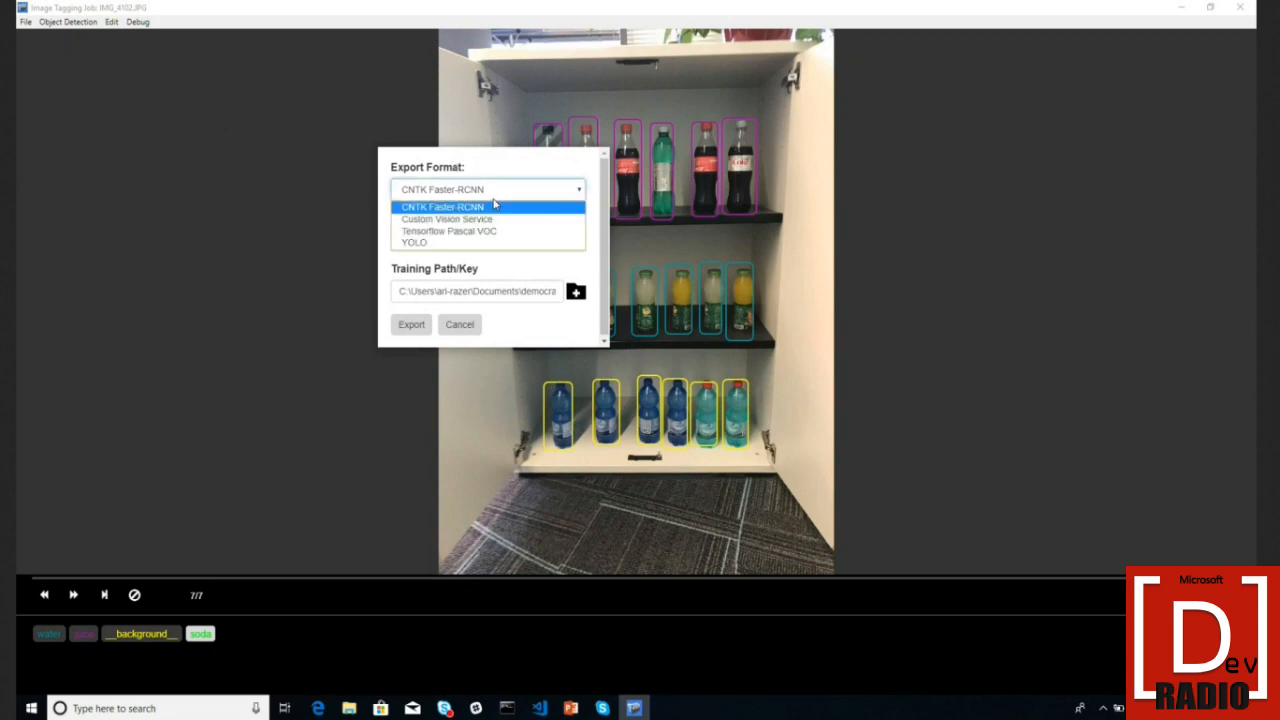
left_click(494, 219)
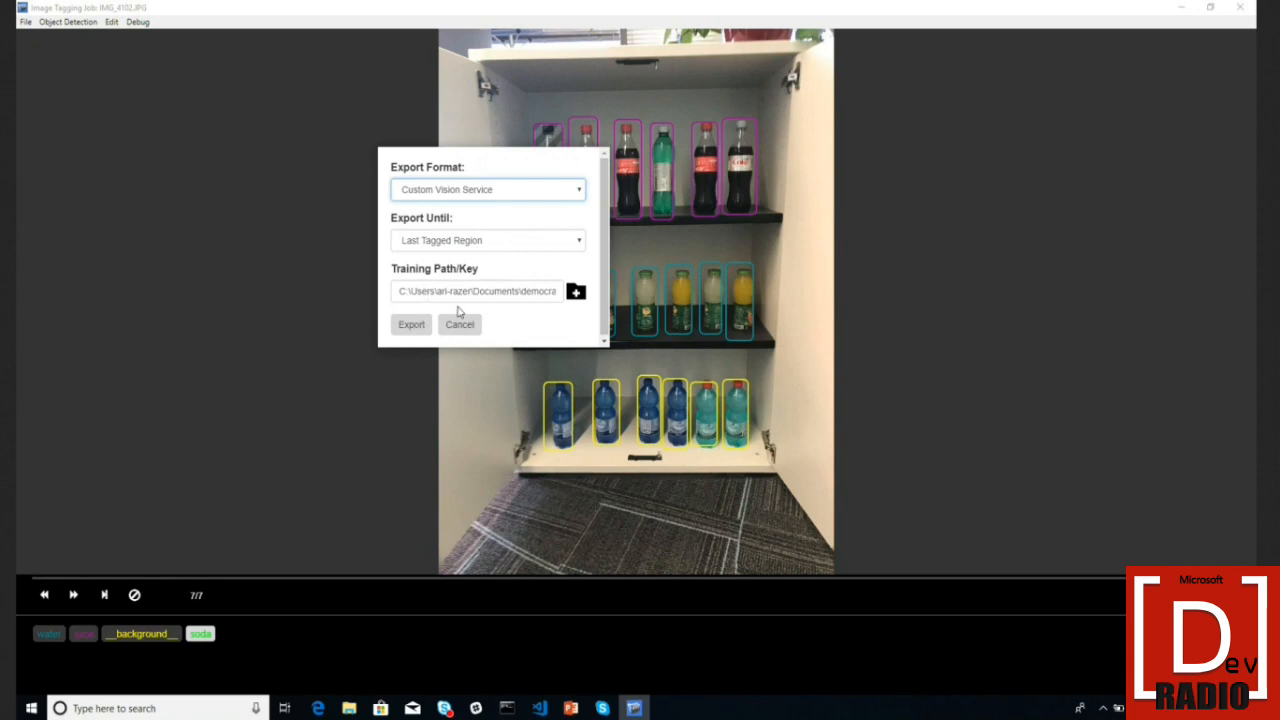
- Replace the training path field with the Custom Vision training key
triple_click(490, 298)
key("BackSpace")
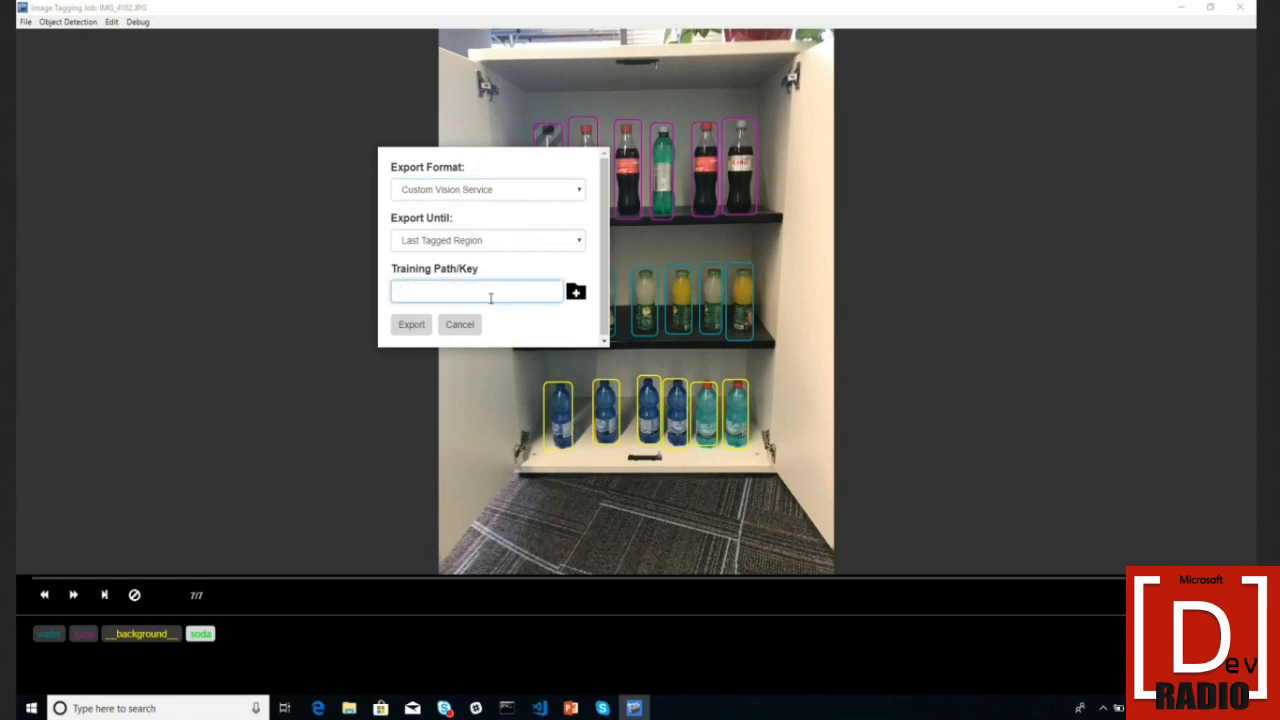
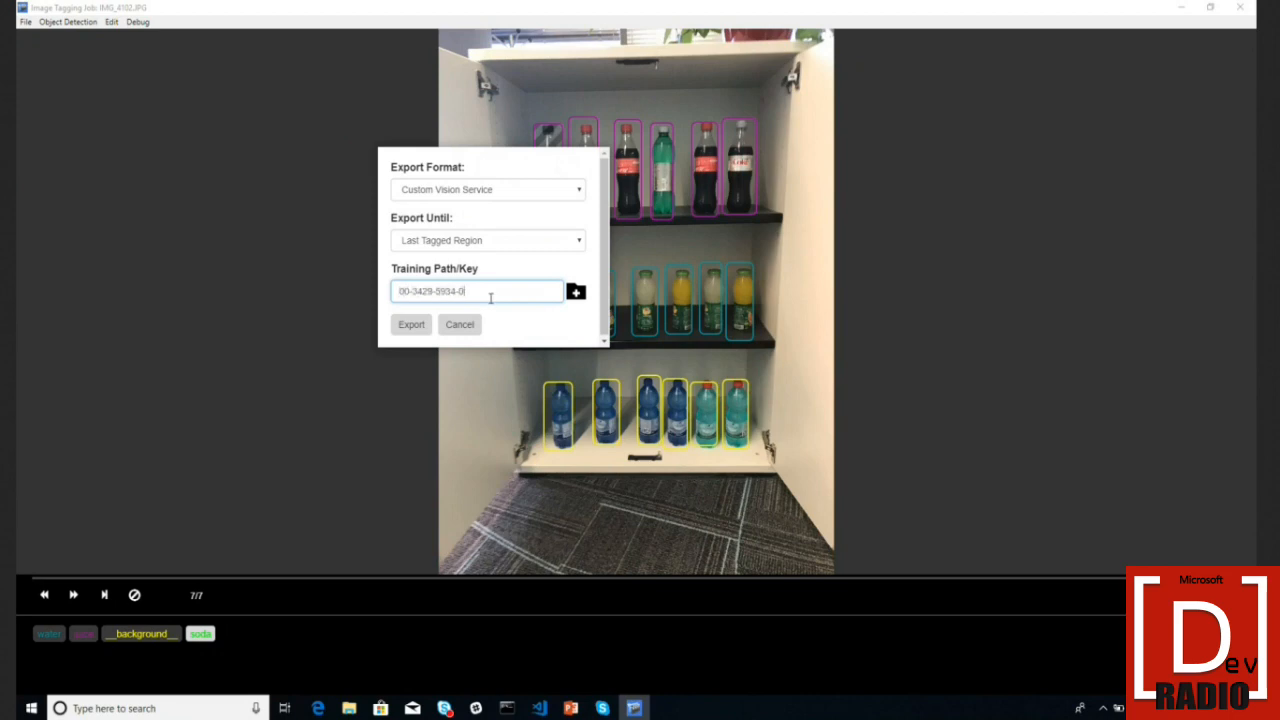
left_click(319, 710)
key("ctrl+t")
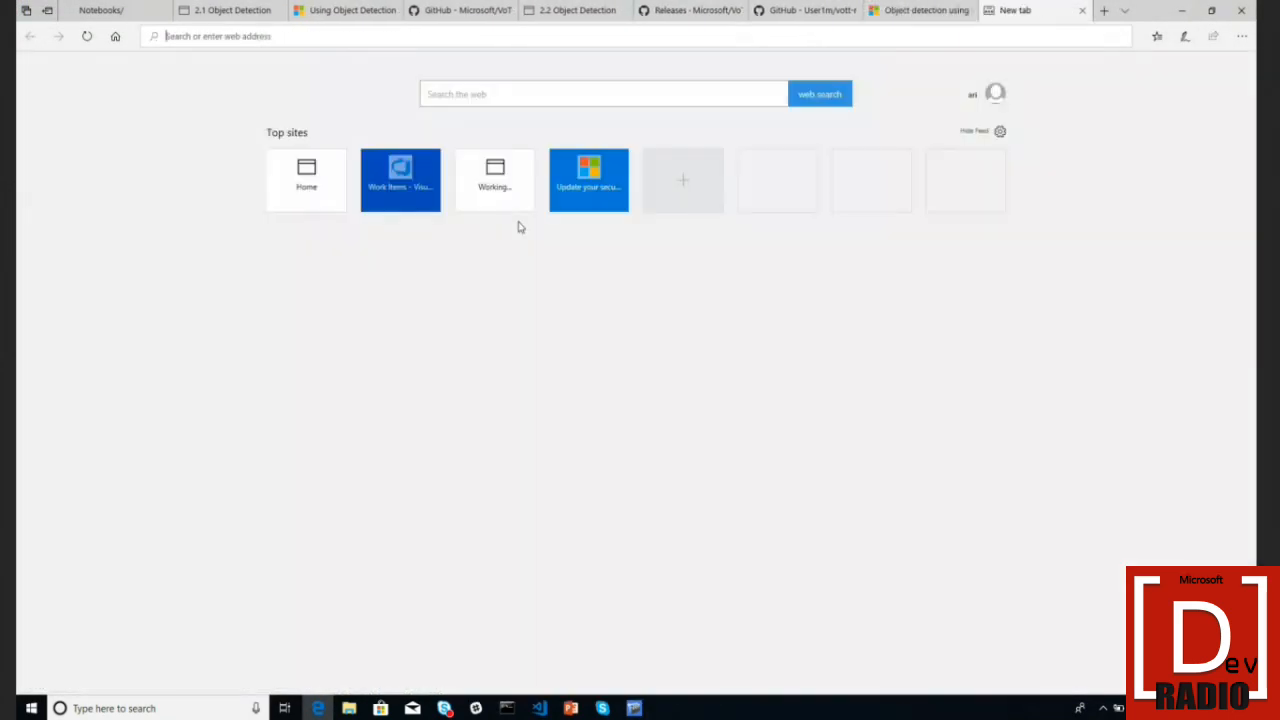
- Go to customvision.ai in the new tab
type("c")
key("BackSpace")
type("yu")
key("BackSpace")
key("BackSpace")
type("ustoms")
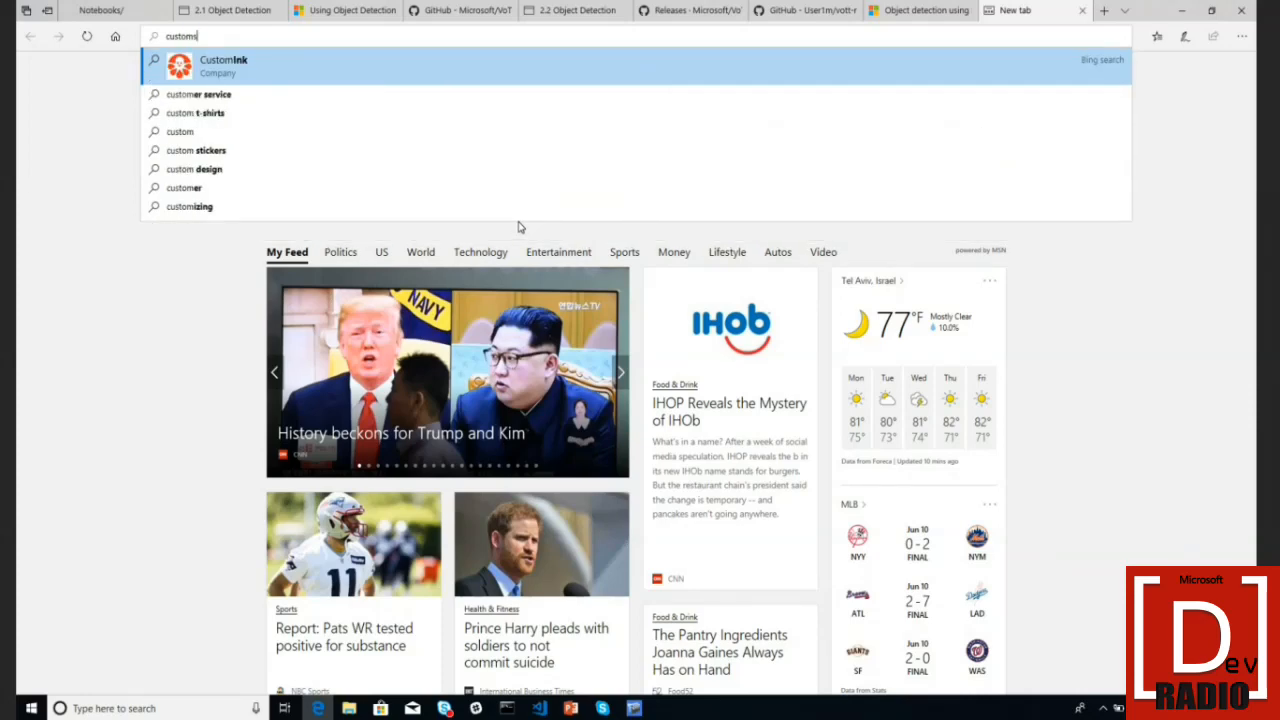
key("BackSpace")
type("vision.")
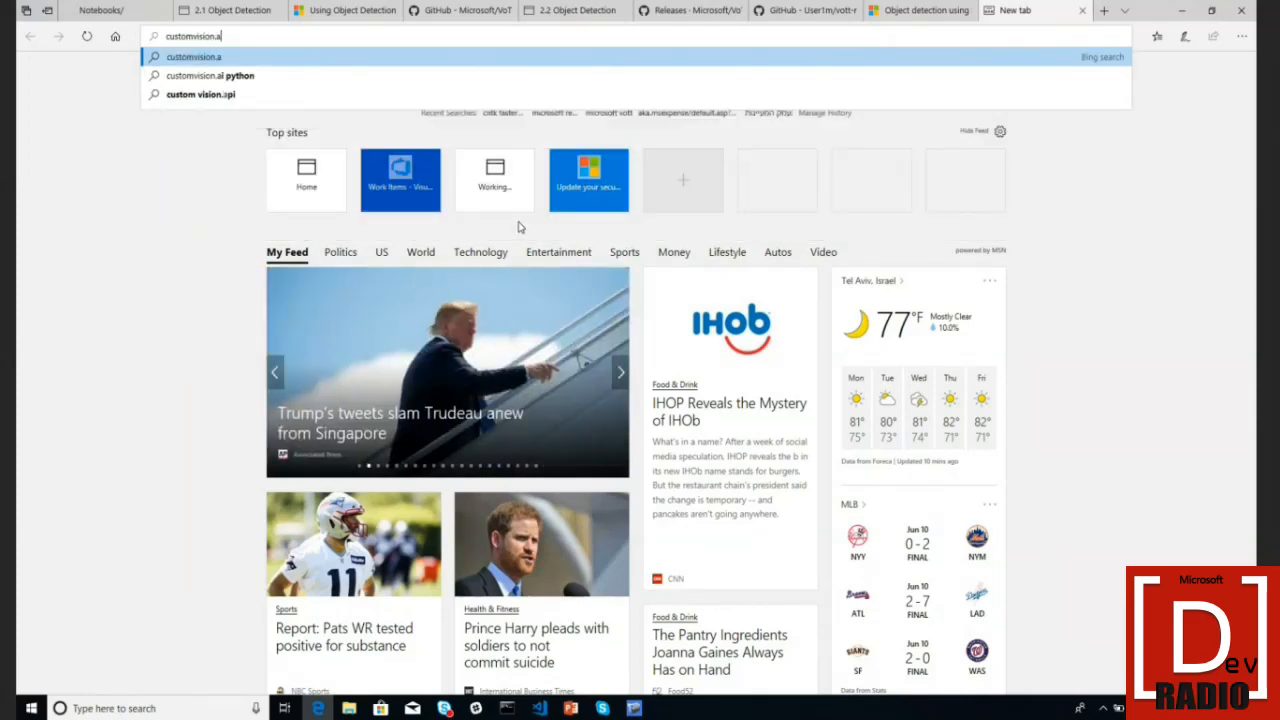
type("ai")
key("Return")
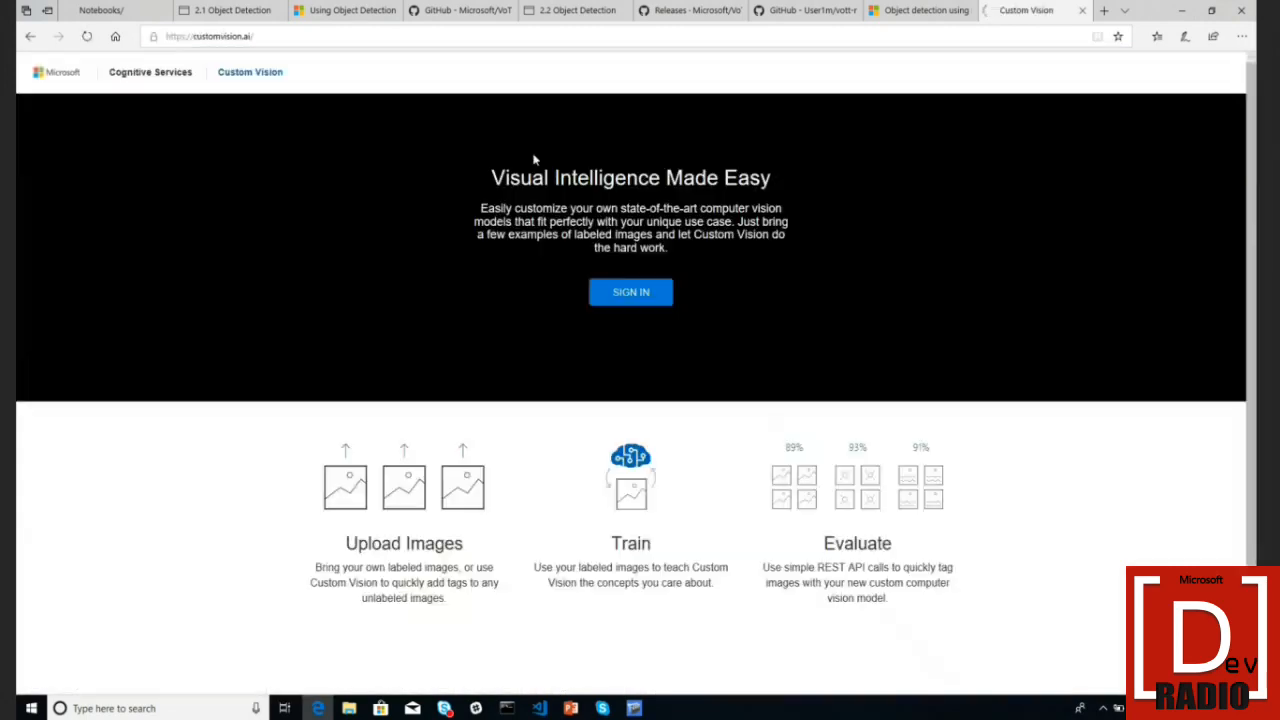
- Sign in, accept the terms of service, and open the Bottle Detector project
left_click(645, 297)
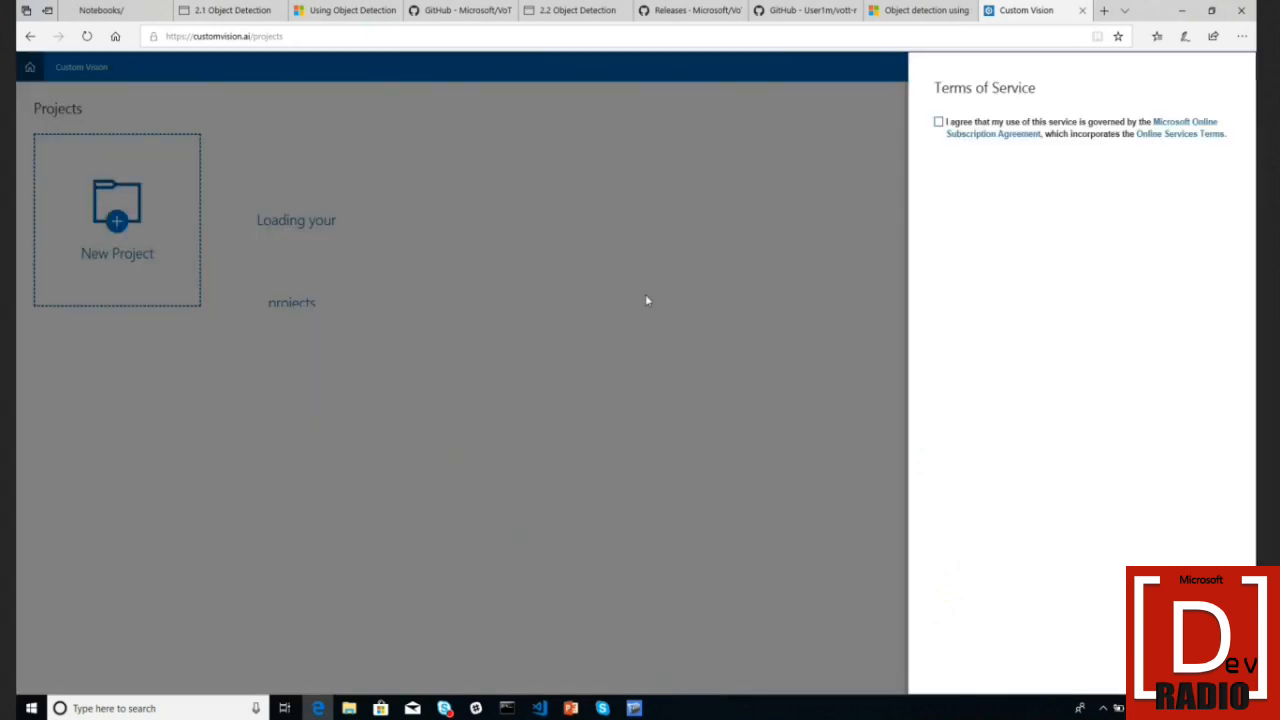
left_click(938, 122)
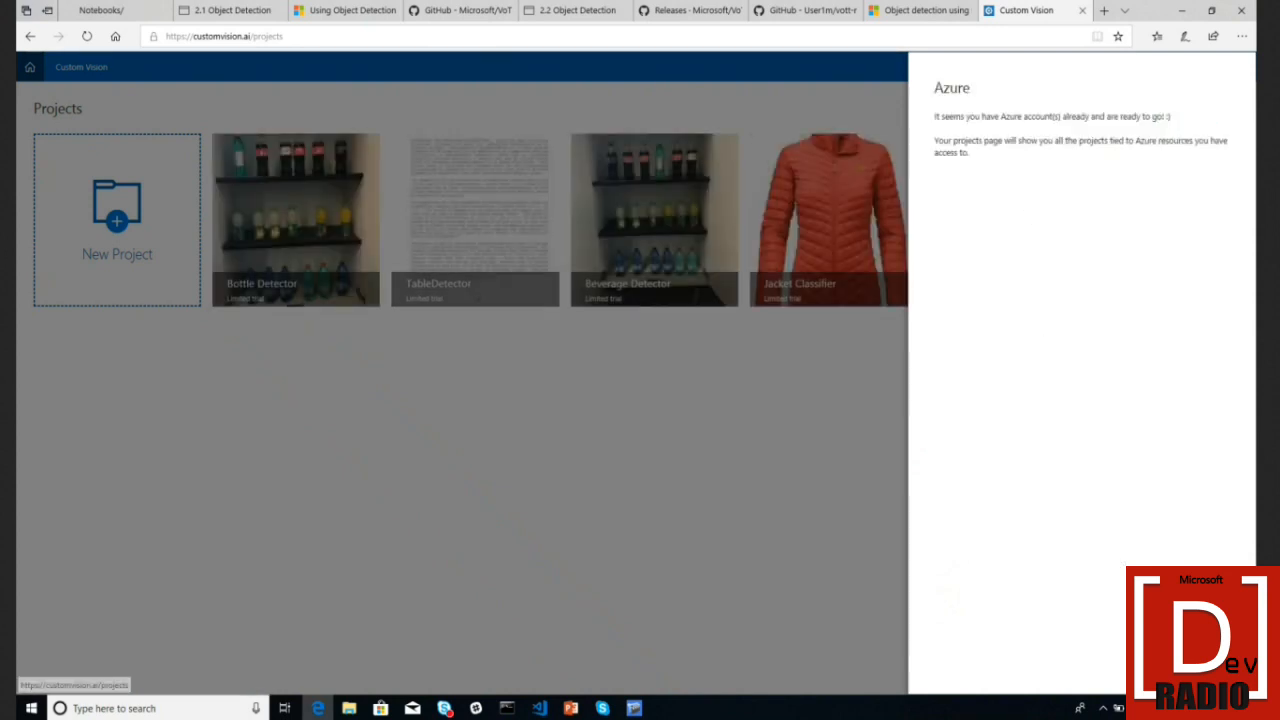
left_click(807, 572)
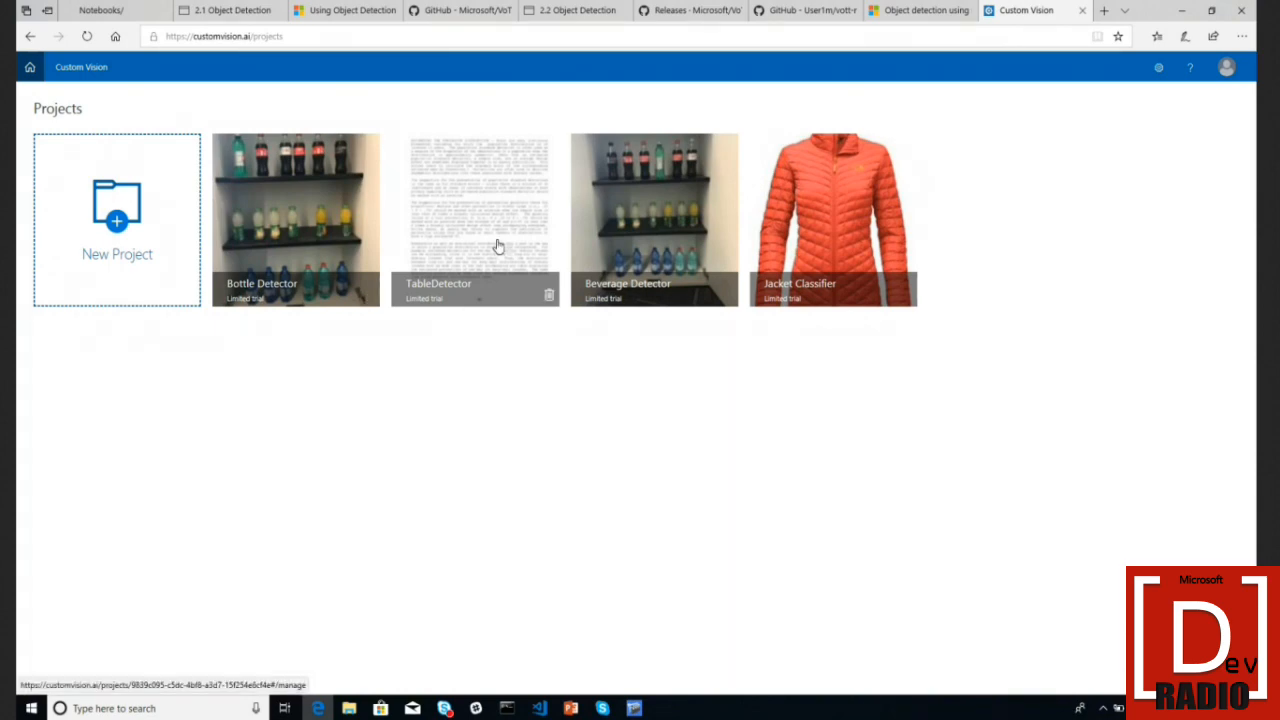
left_click(278, 226)
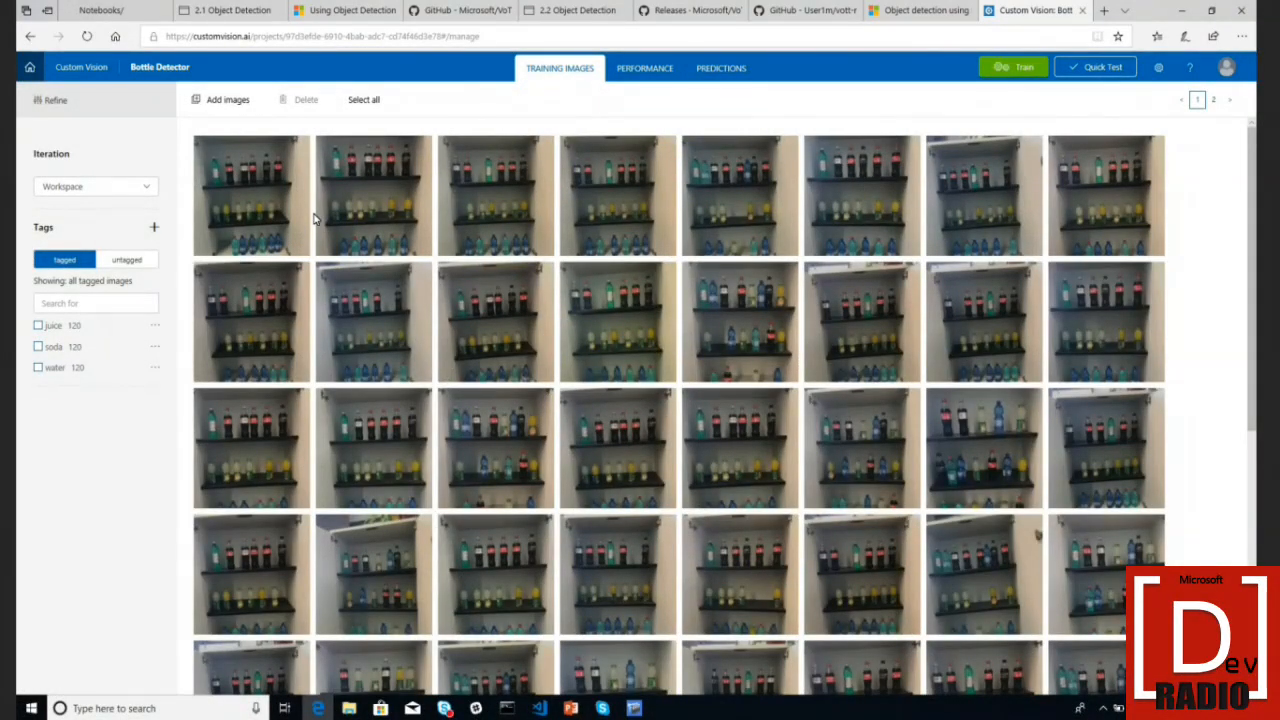
- Pull in the left edge of the third top-shelf soda box in the first image, then train
left_click(257, 210)
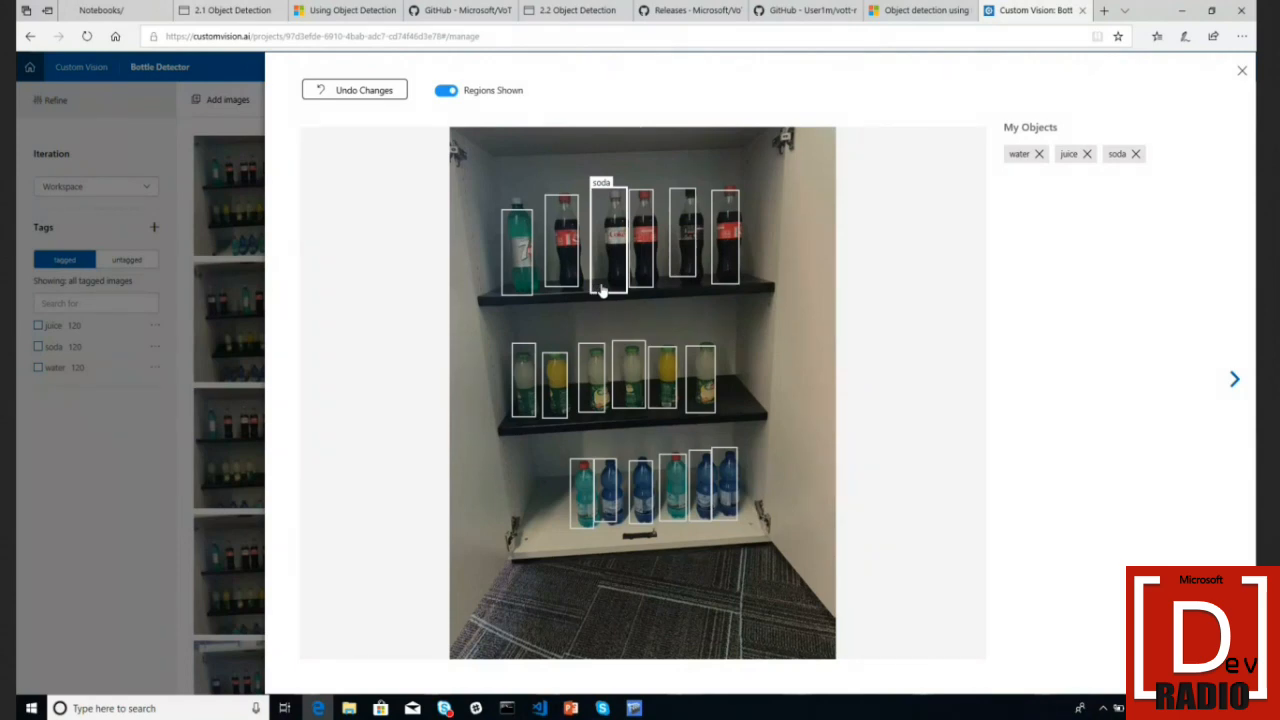
left_click(601, 289)
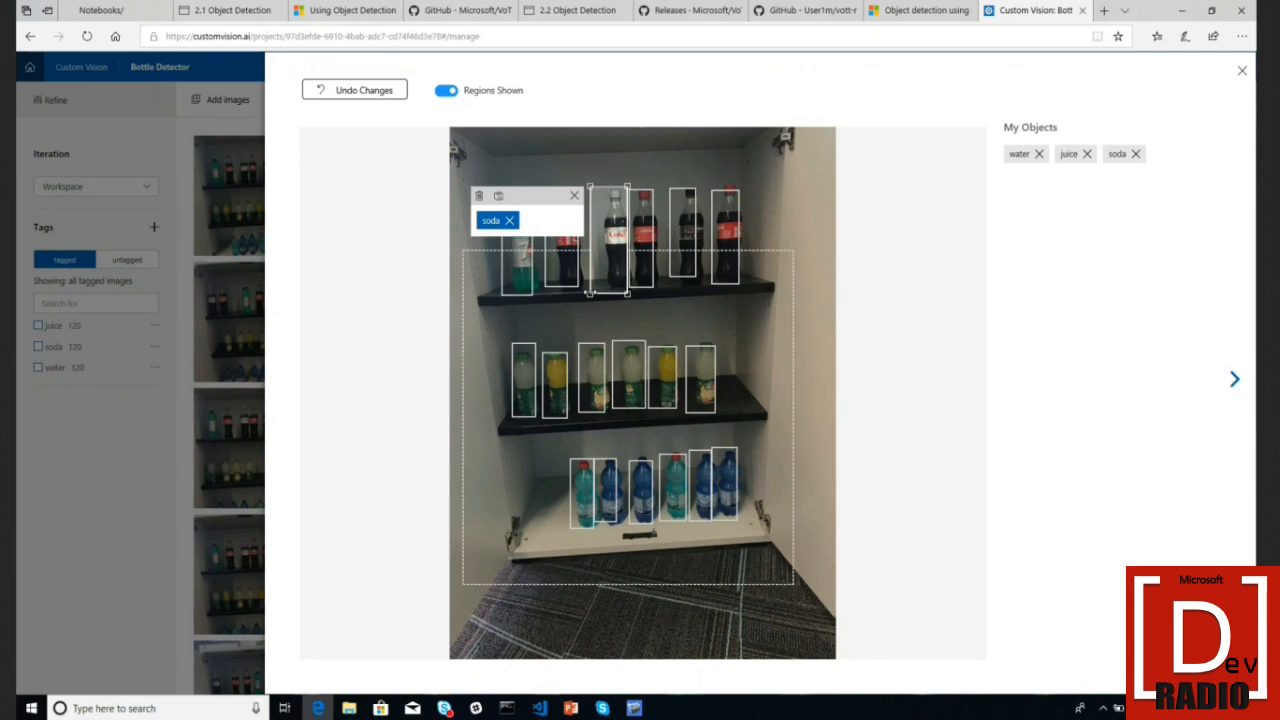
left_click_drag(590, 292, 600, 291)
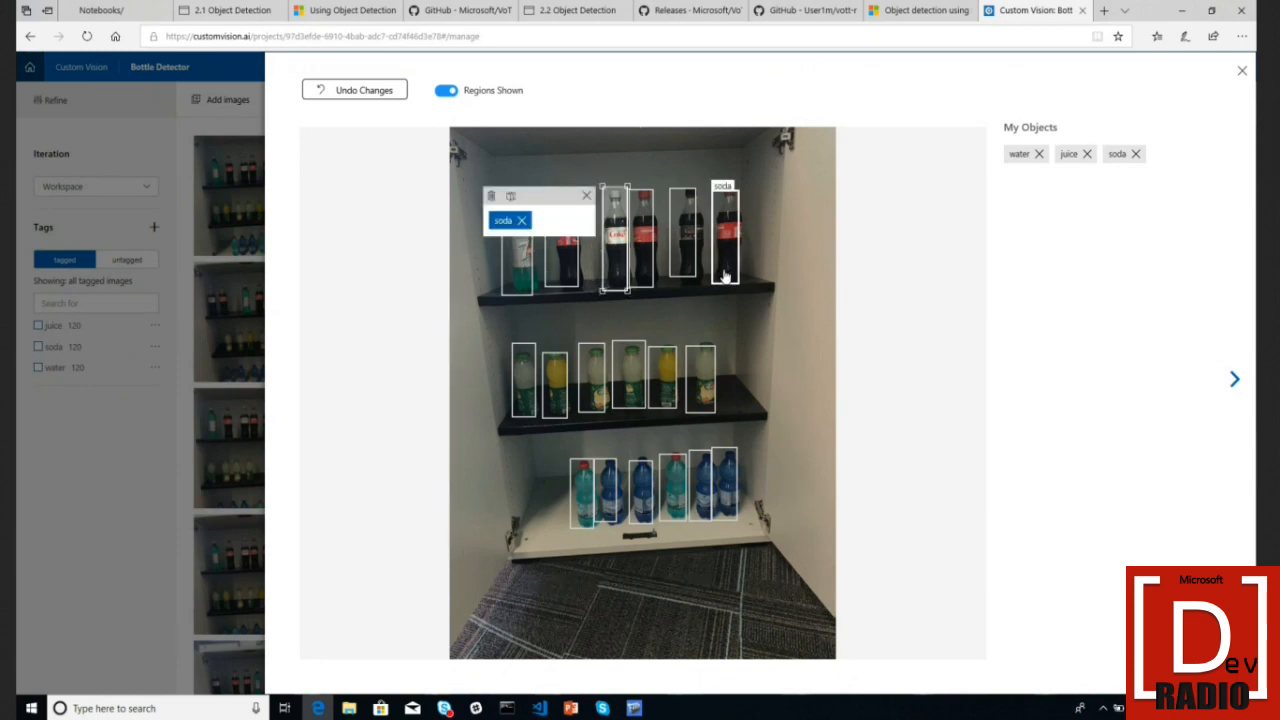
left_click(1241, 72)
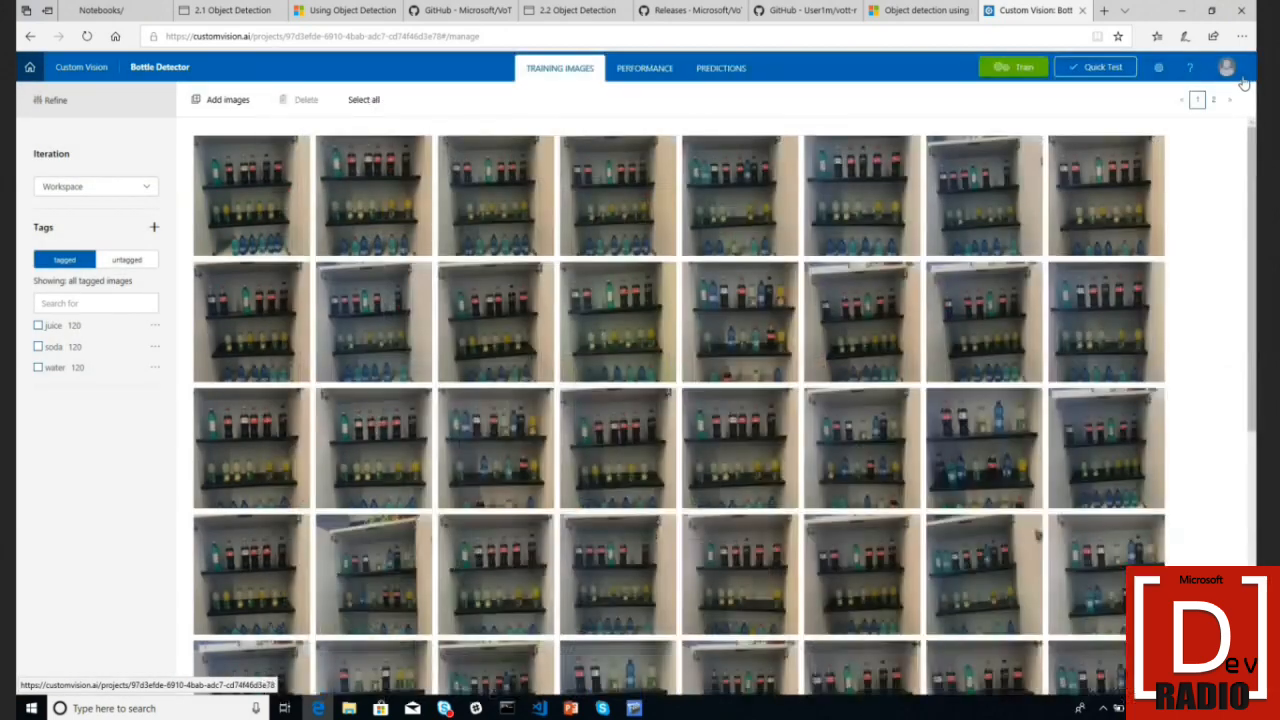
left_click(1003, 68)
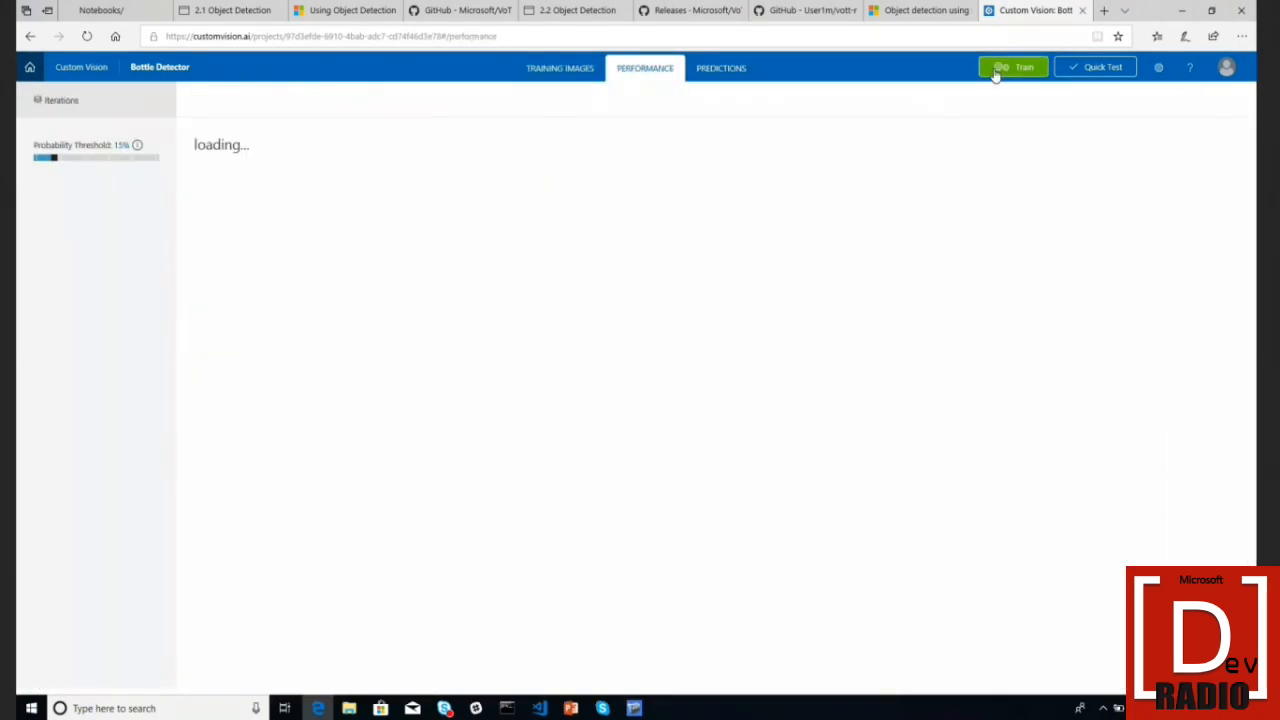
- Quick-test the detector with the first image from democratizing_ai > Demos > VoTT > soda
left_click(1086, 72)
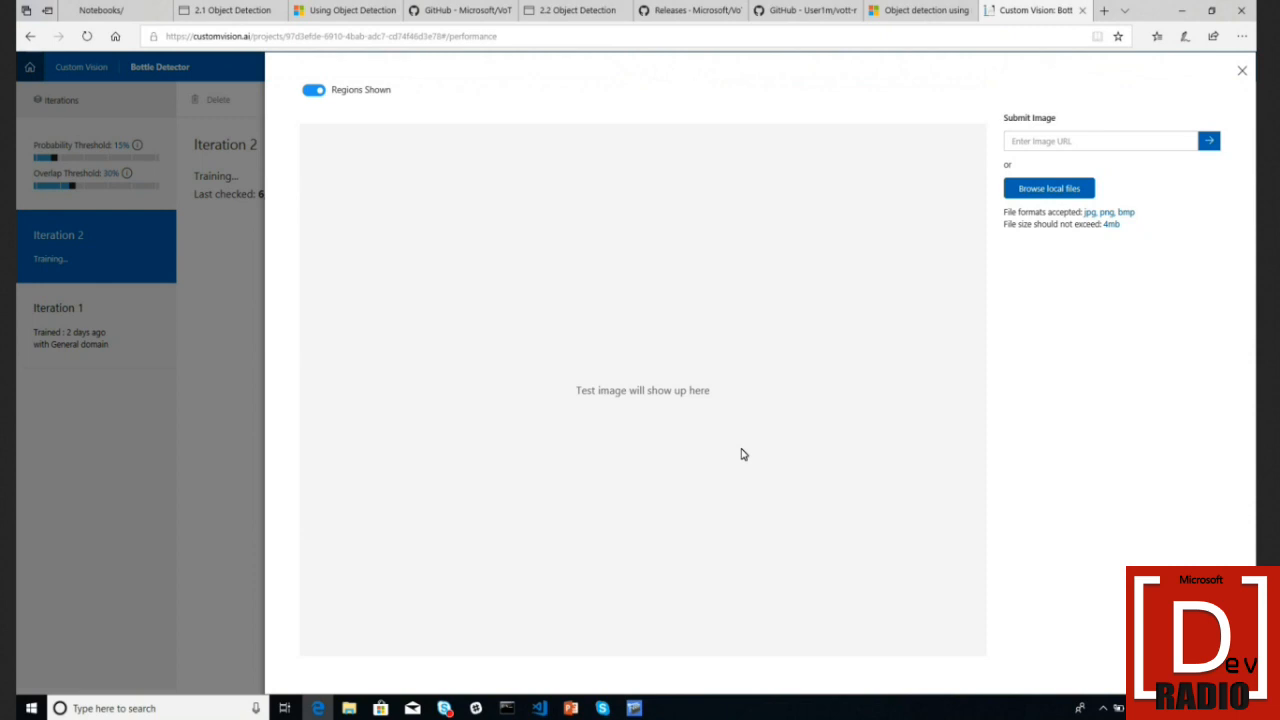
left_click(1062, 188)
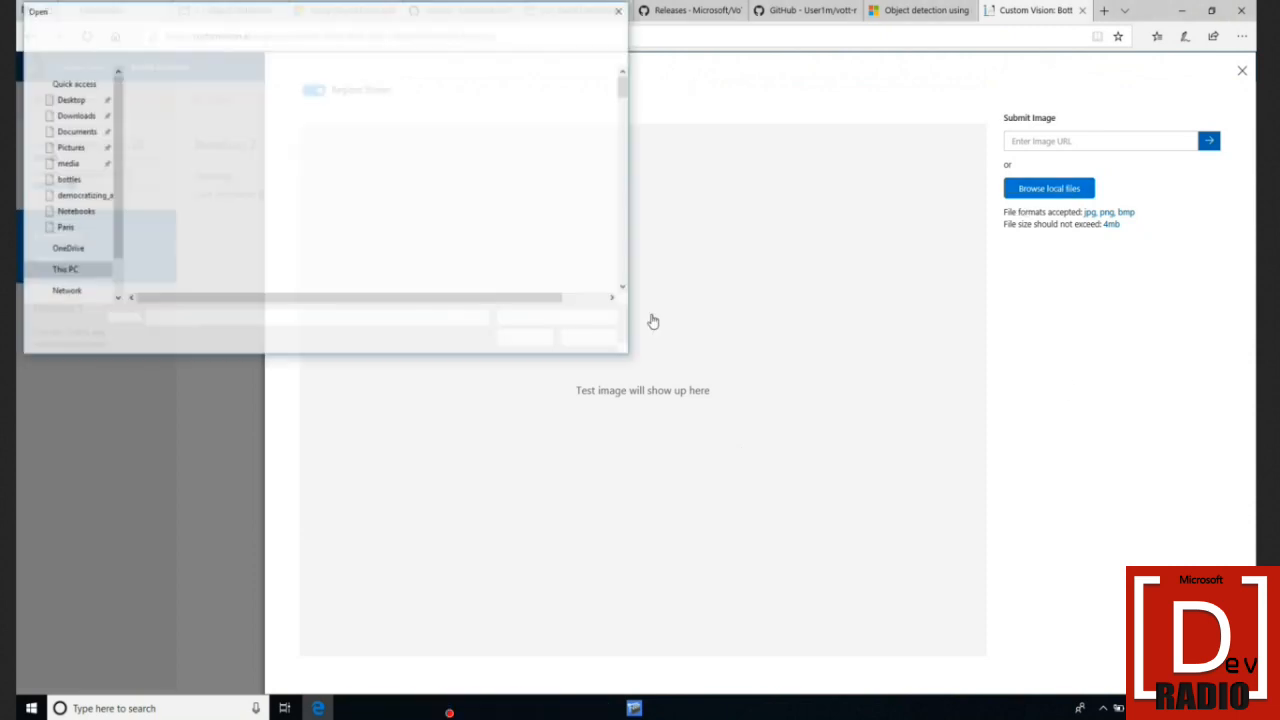
left_click(80, 183)
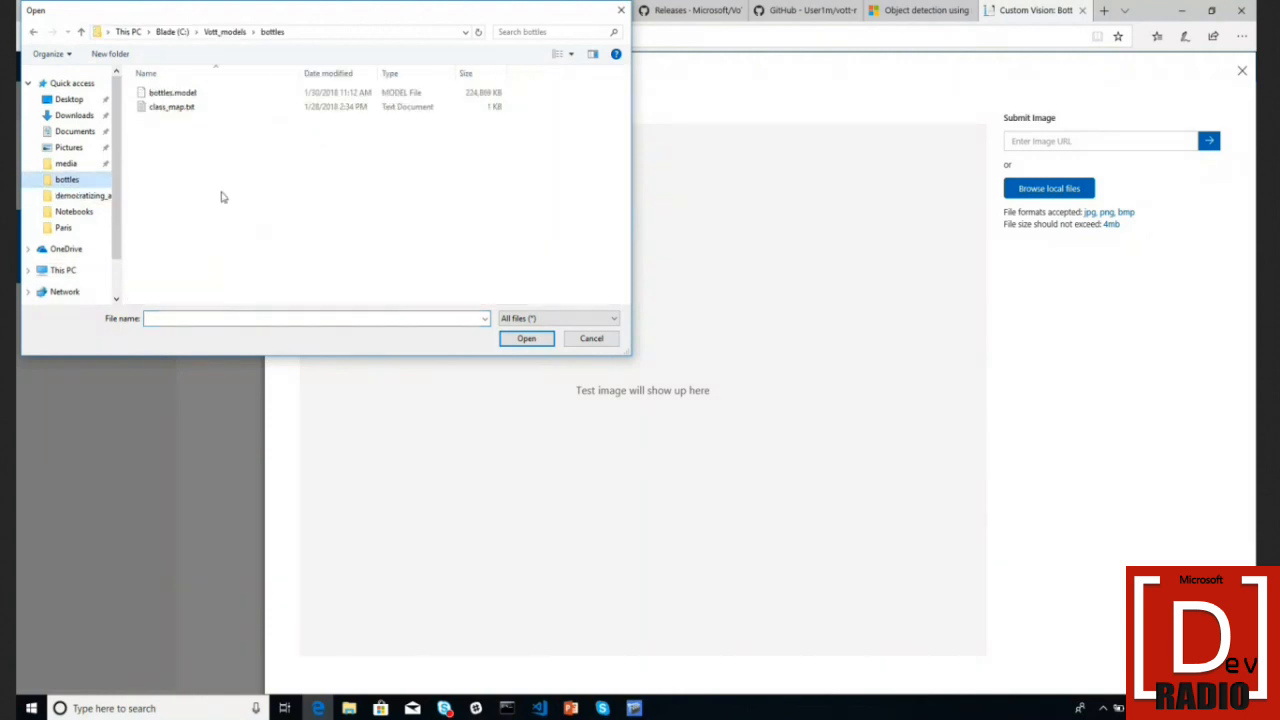
left_click(90, 196)
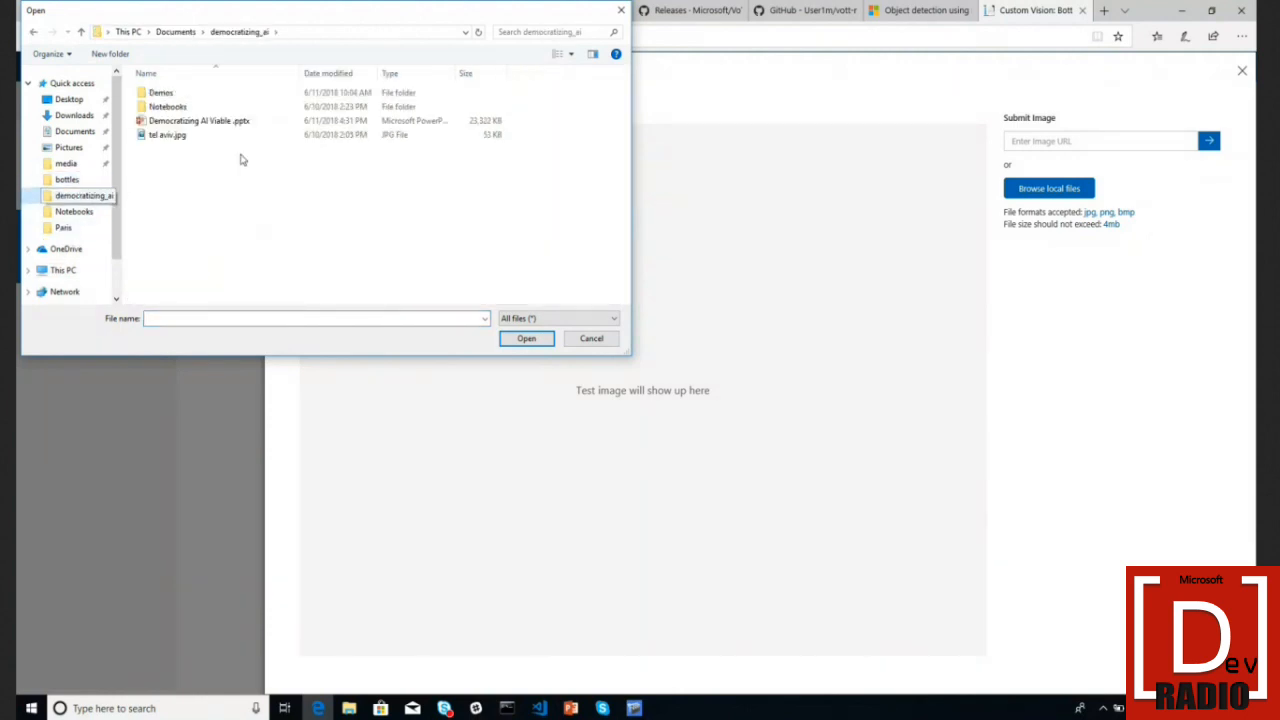
double_click(186, 93)
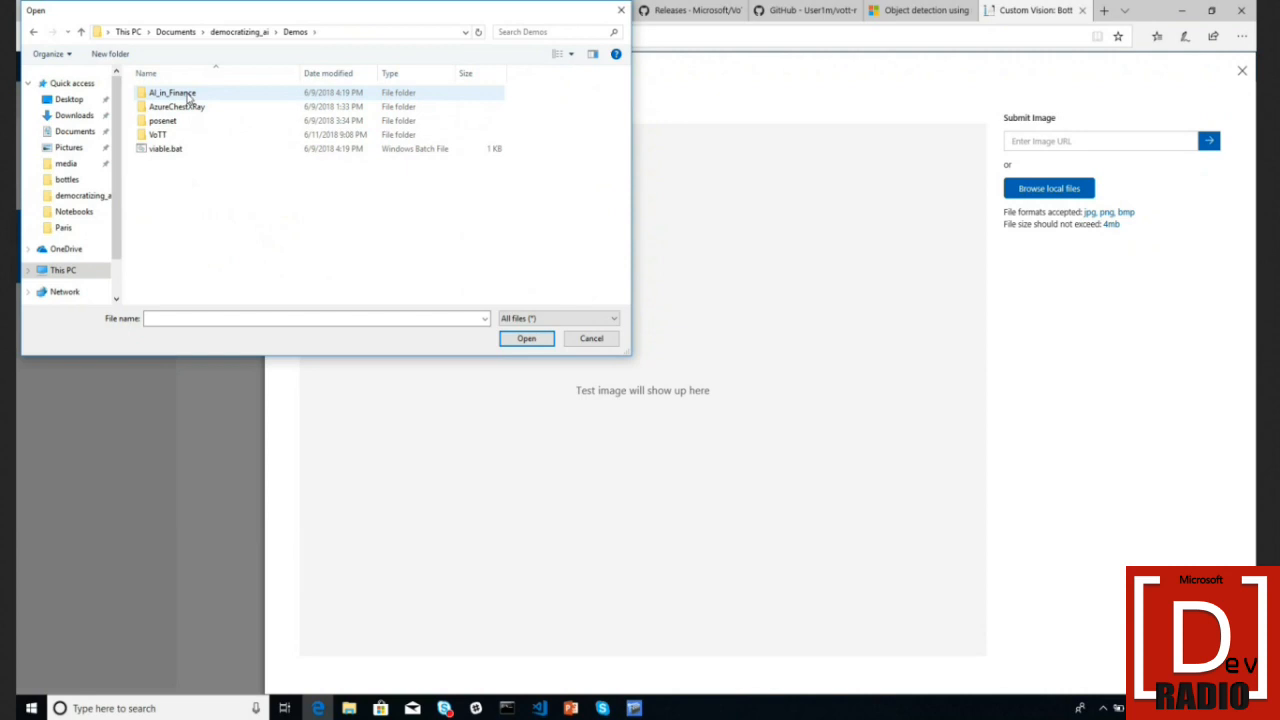
left_click(218, 138)
double_click(218, 140)
left_click(225, 92)
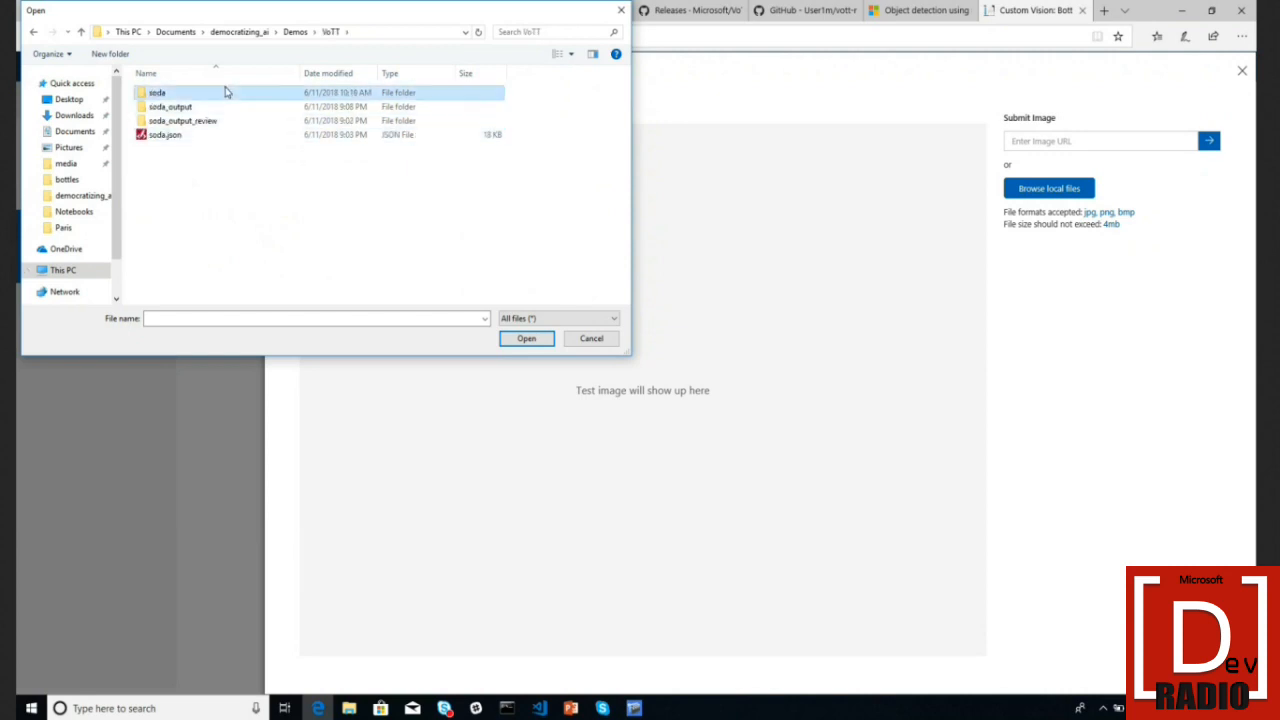
double_click(225, 92)
double_click(168, 105)
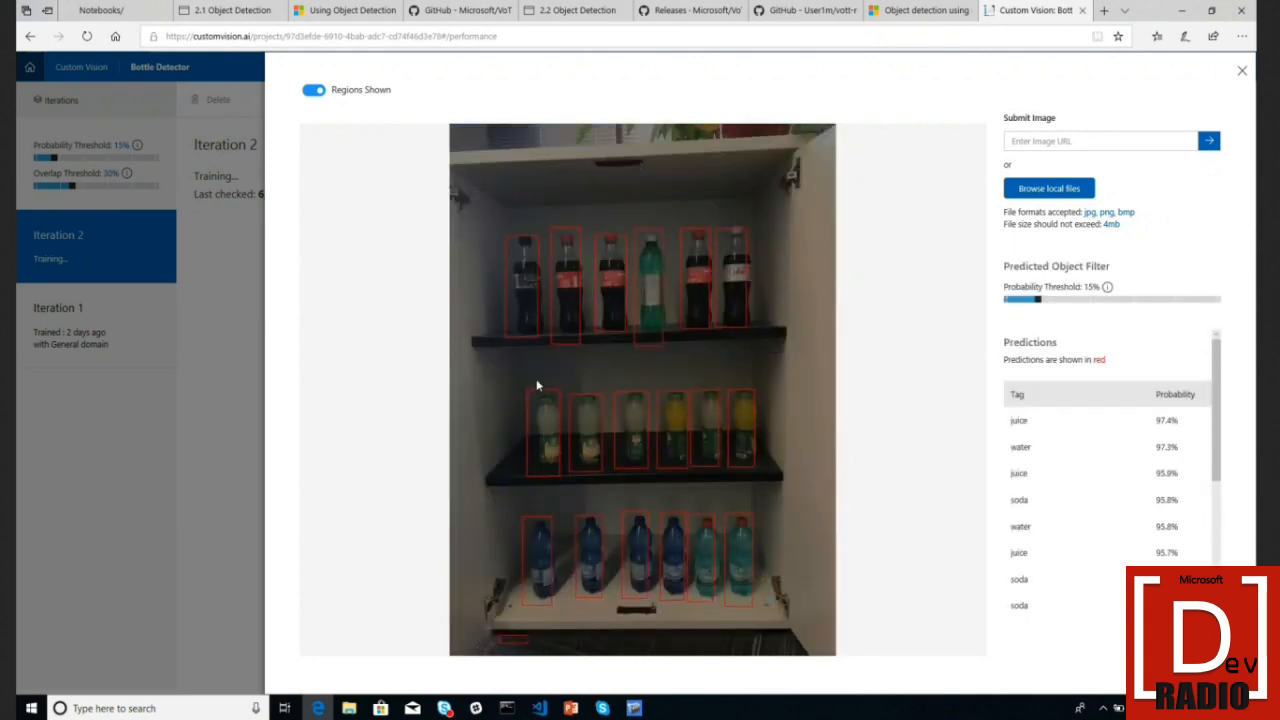
- Raise the predicted-object probability threshold, then close the quick test
left_click_drag(1040, 301, 1090, 305)
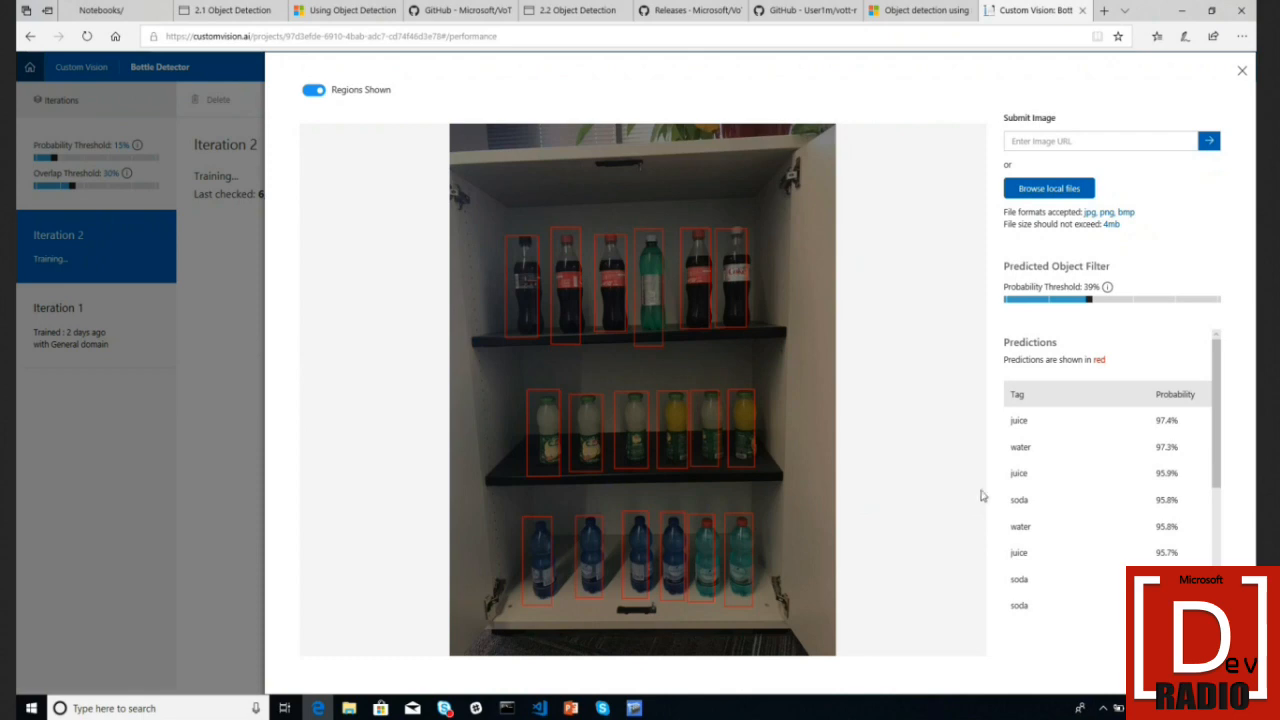
left_click(1241, 73)
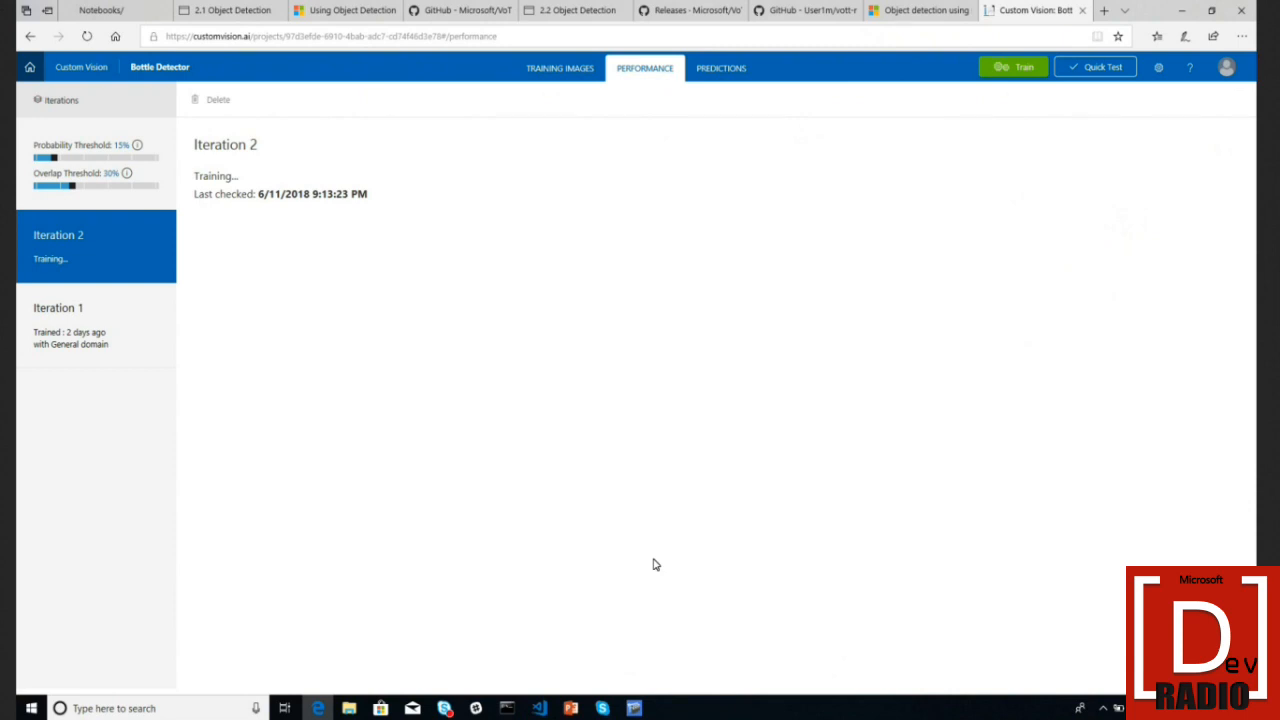
- Cancel the pending bottle tag export in VoTT
left_click(634, 708)
left_click(452, 328)
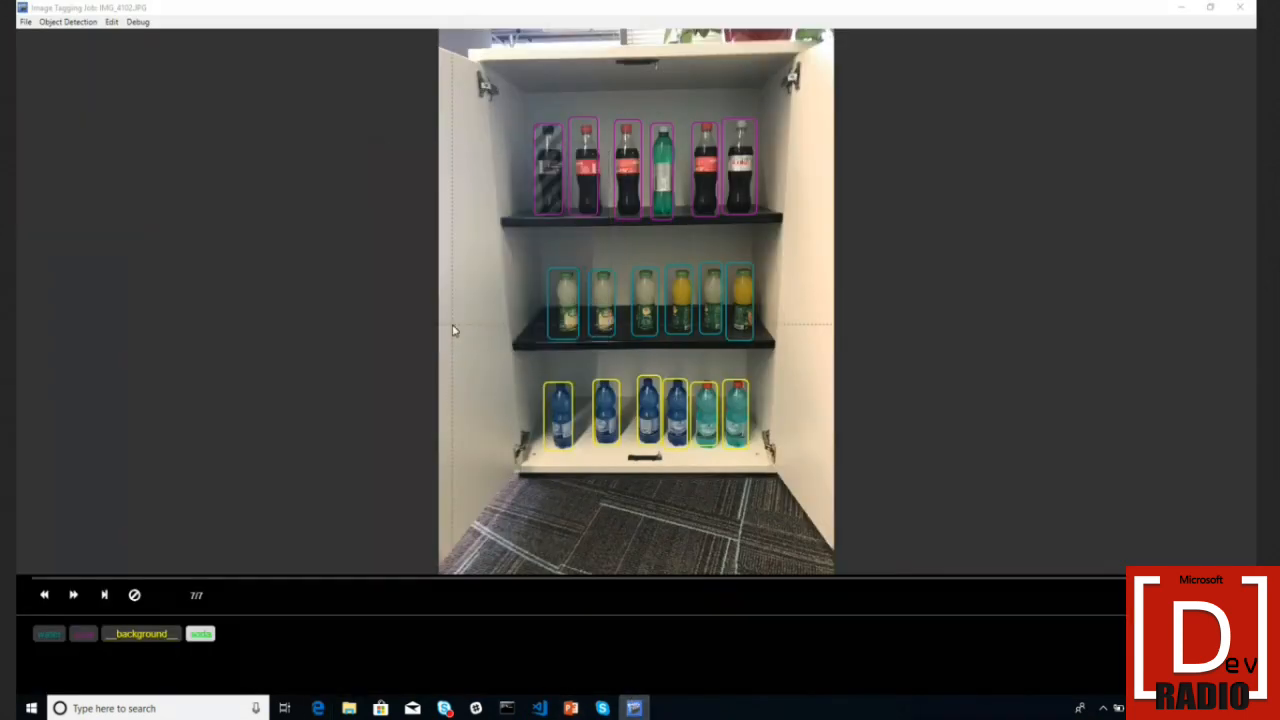
left_click(26, 21)
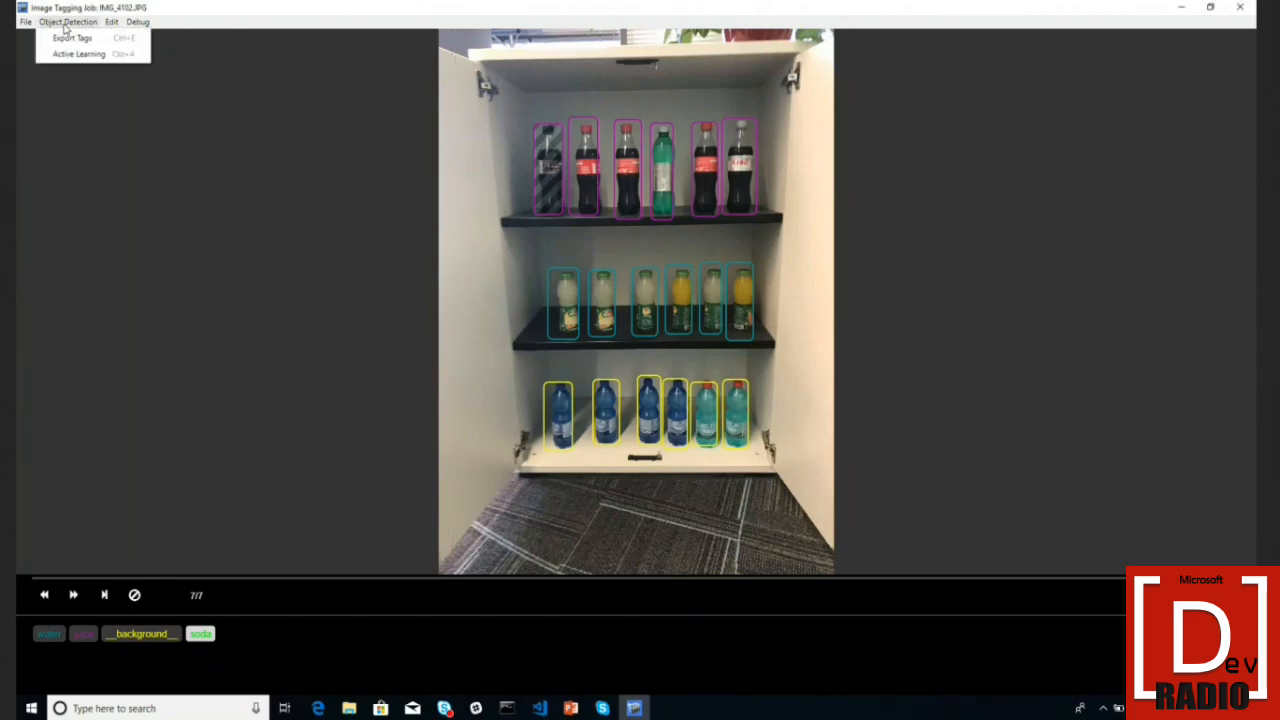
left_click(50, 40)
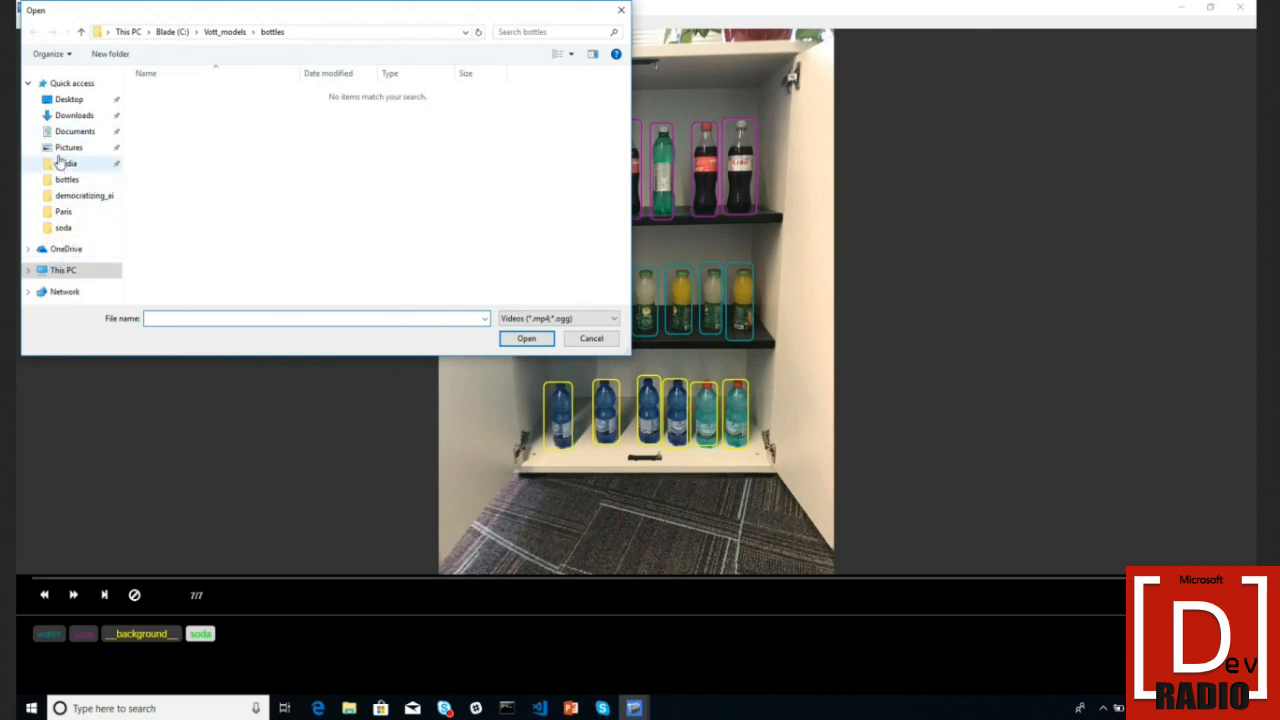
- Open Street_3617.mp4 from the Documents folder as a new tagging job
left_click(68, 148)
scroll(268, 283, "down", 3)
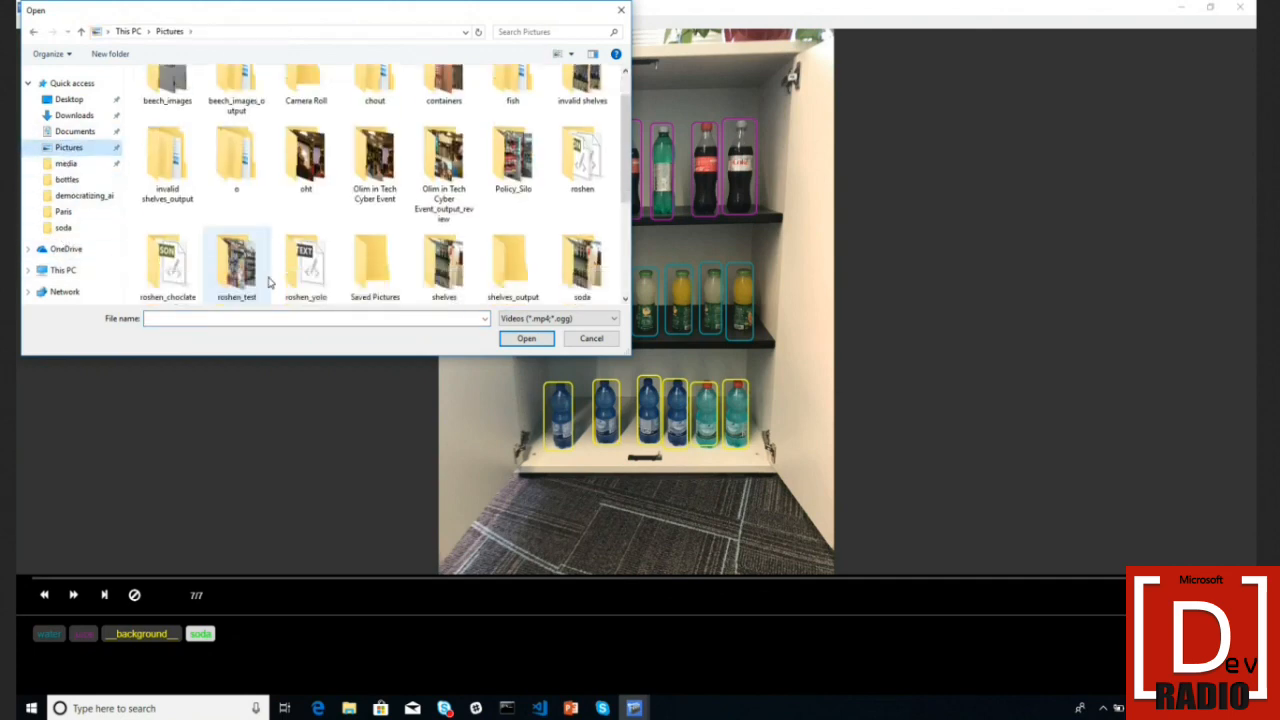
scroll(268, 283, "up", 3)
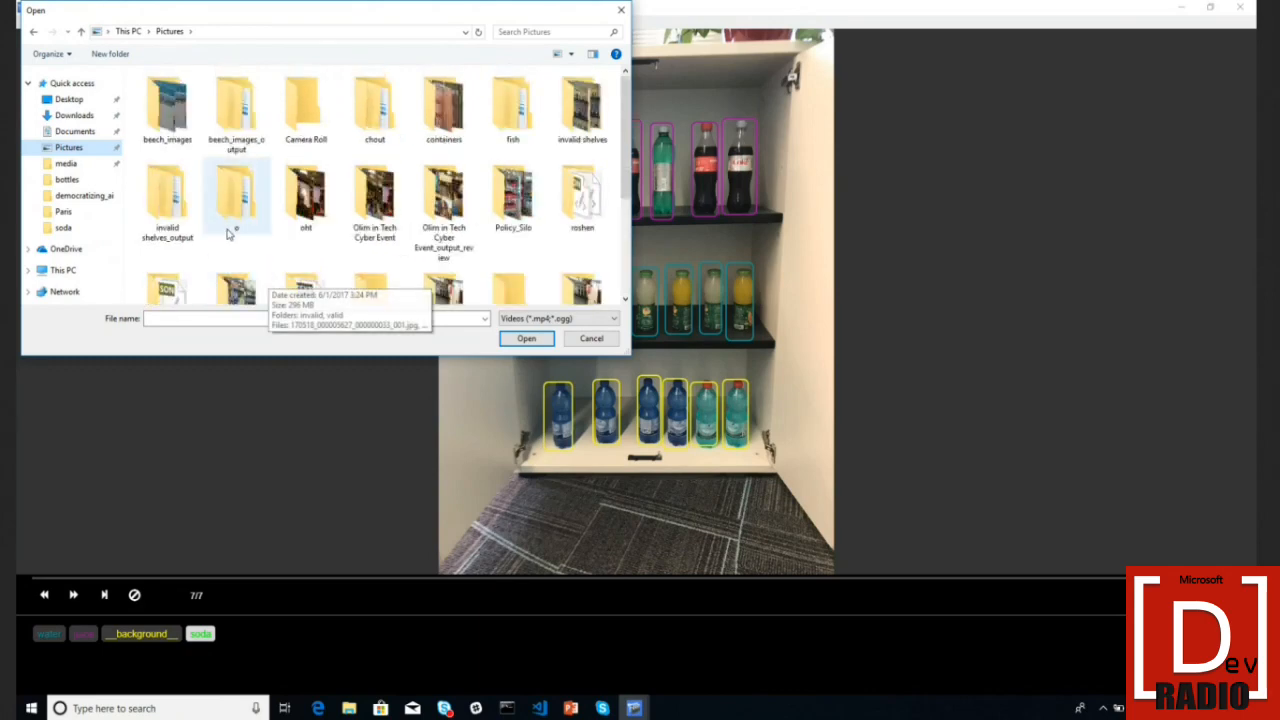
left_click(73, 131)
left_click(70, 147)
left_click(74, 131)
double_click(176, 121)
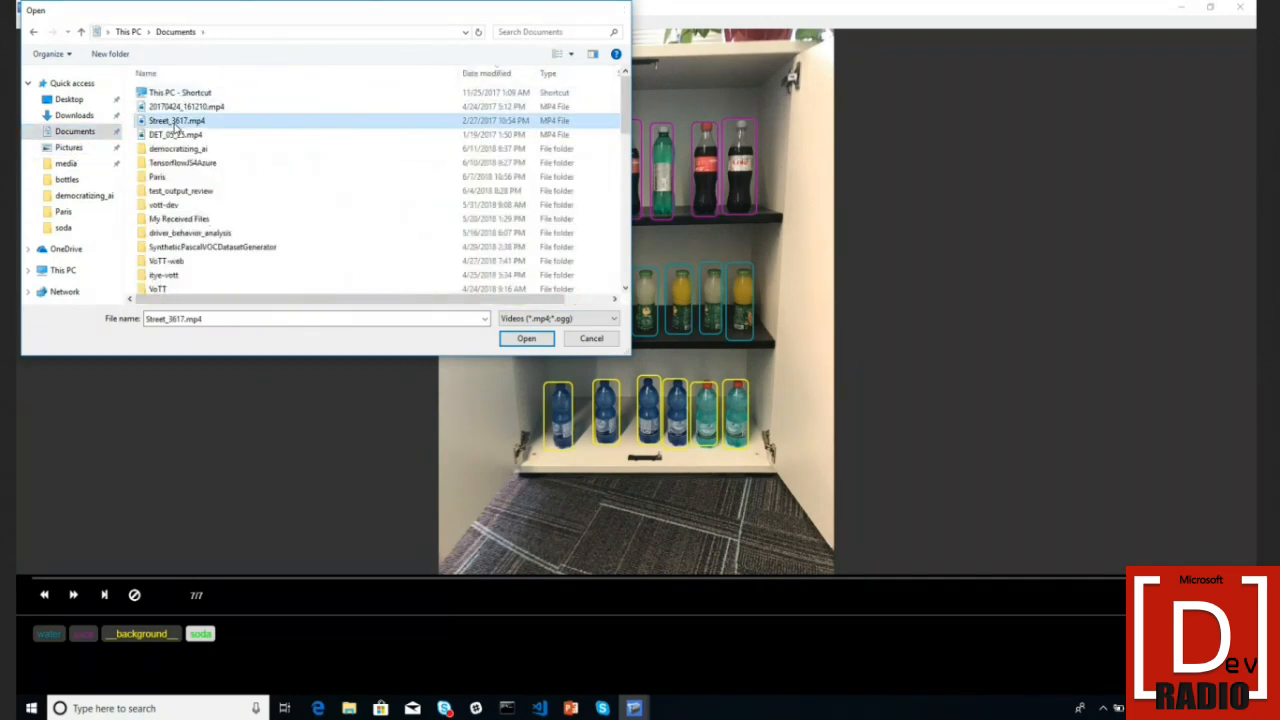
left_click(63, 118)
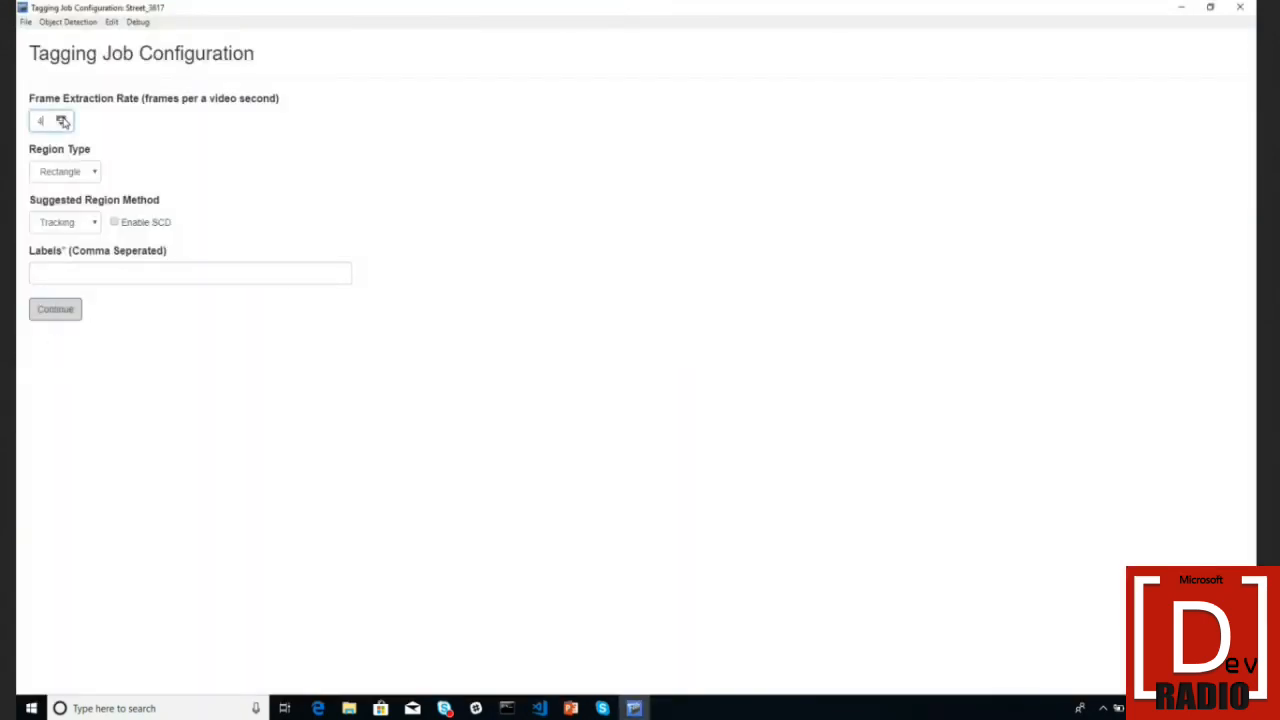
- Configure the job with 8 fps extraction, Copy Last region suggestions and label 'car', then continue
left_click(63, 119)
left_click(88, 226)
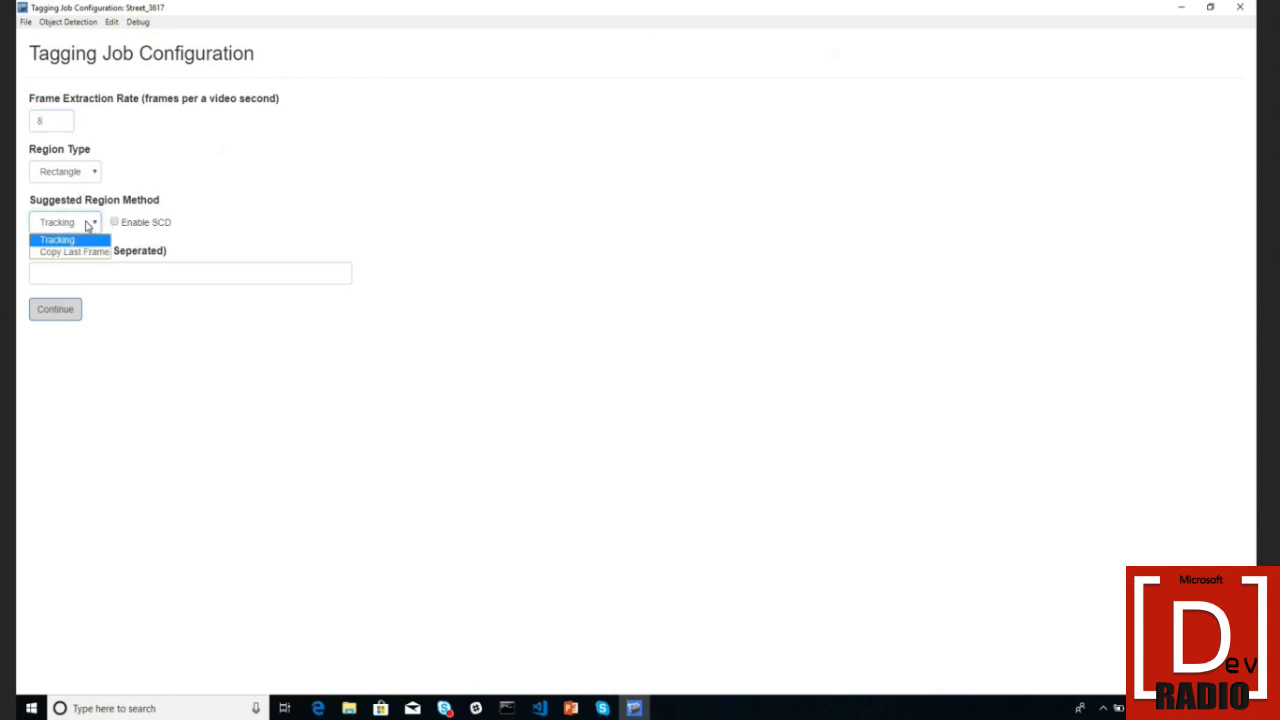
left_click(76, 252)
left_click(60, 228)
left_click(61, 241)
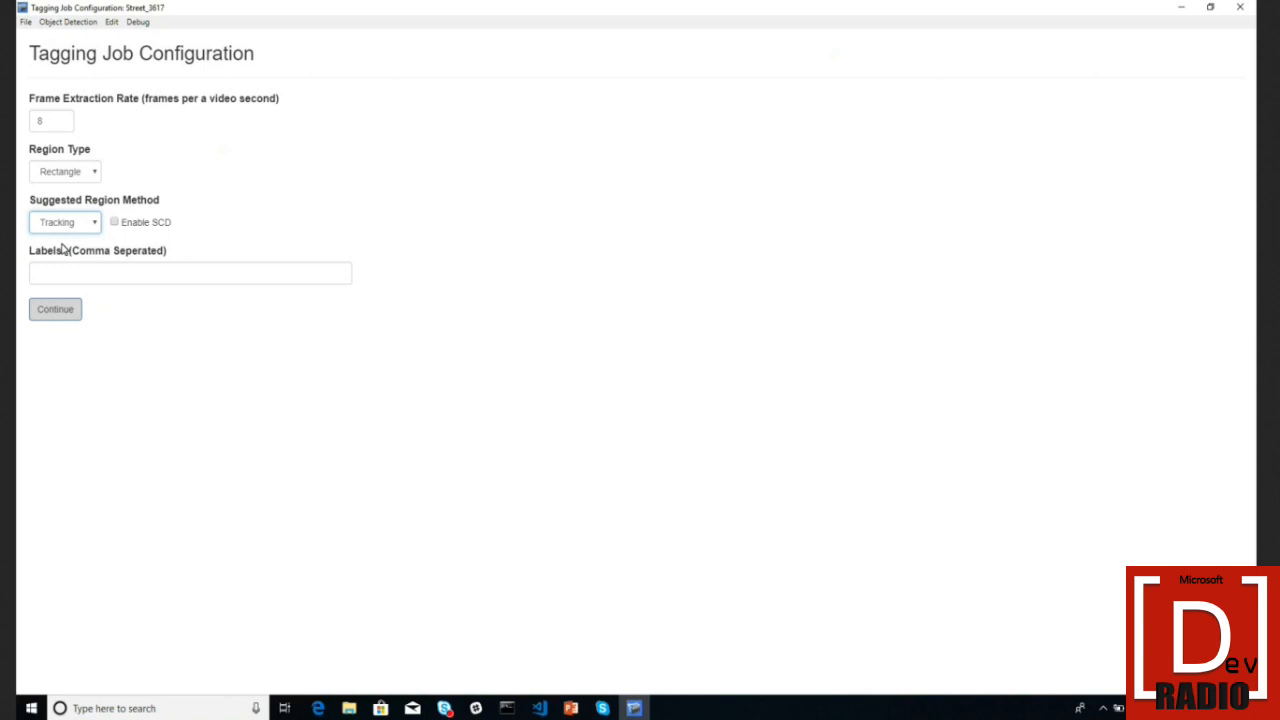
left_click(89, 229)
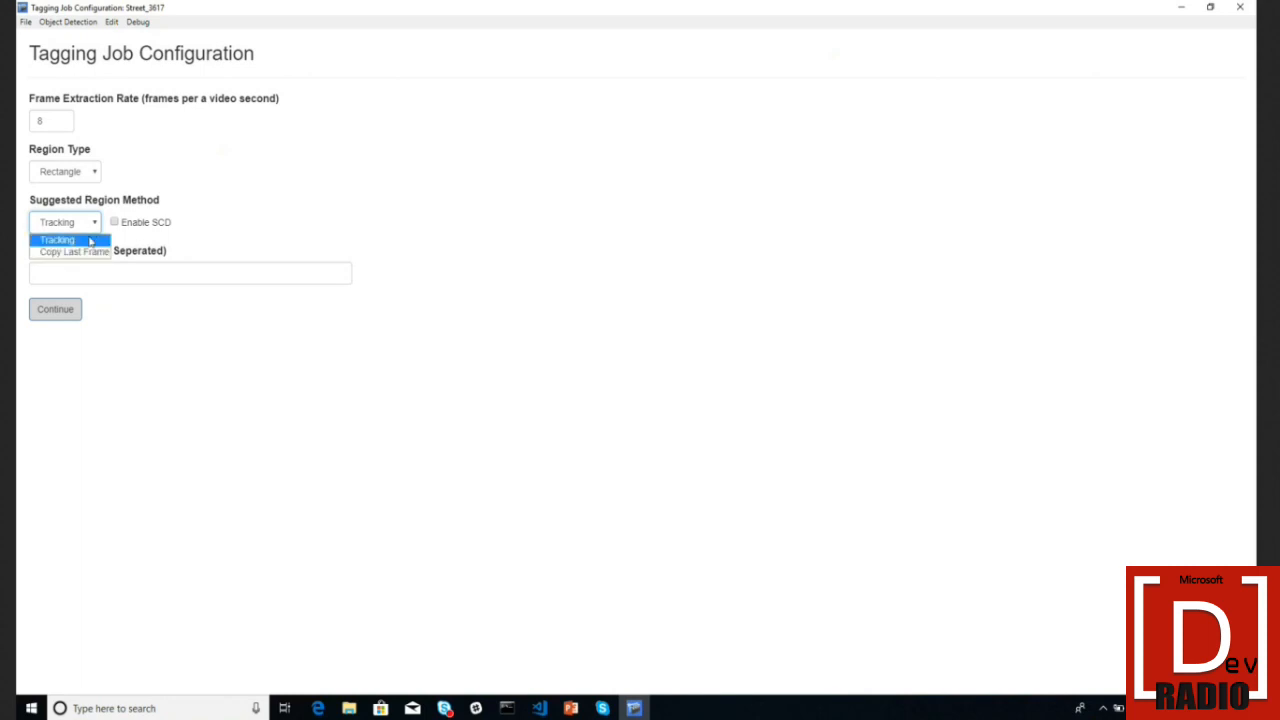
left_click(85, 254)
left_click(86, 274)
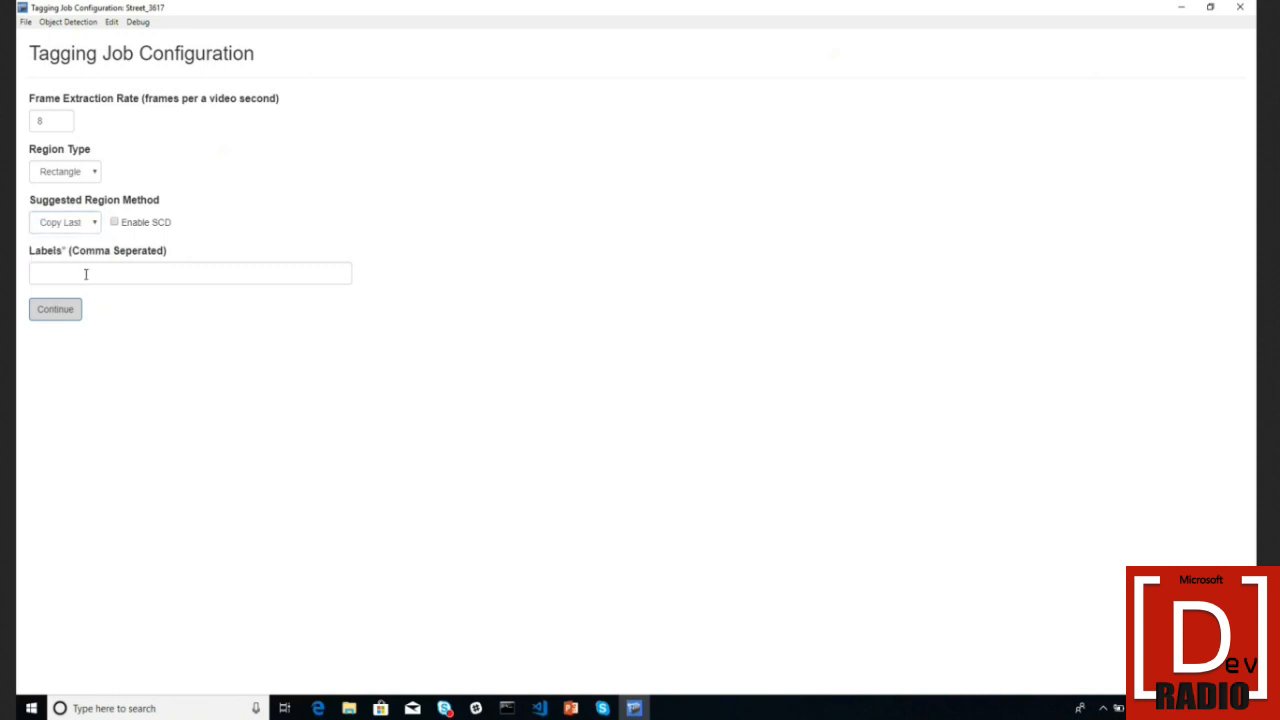
type("car")
key("Return")
left_click(55, 309)
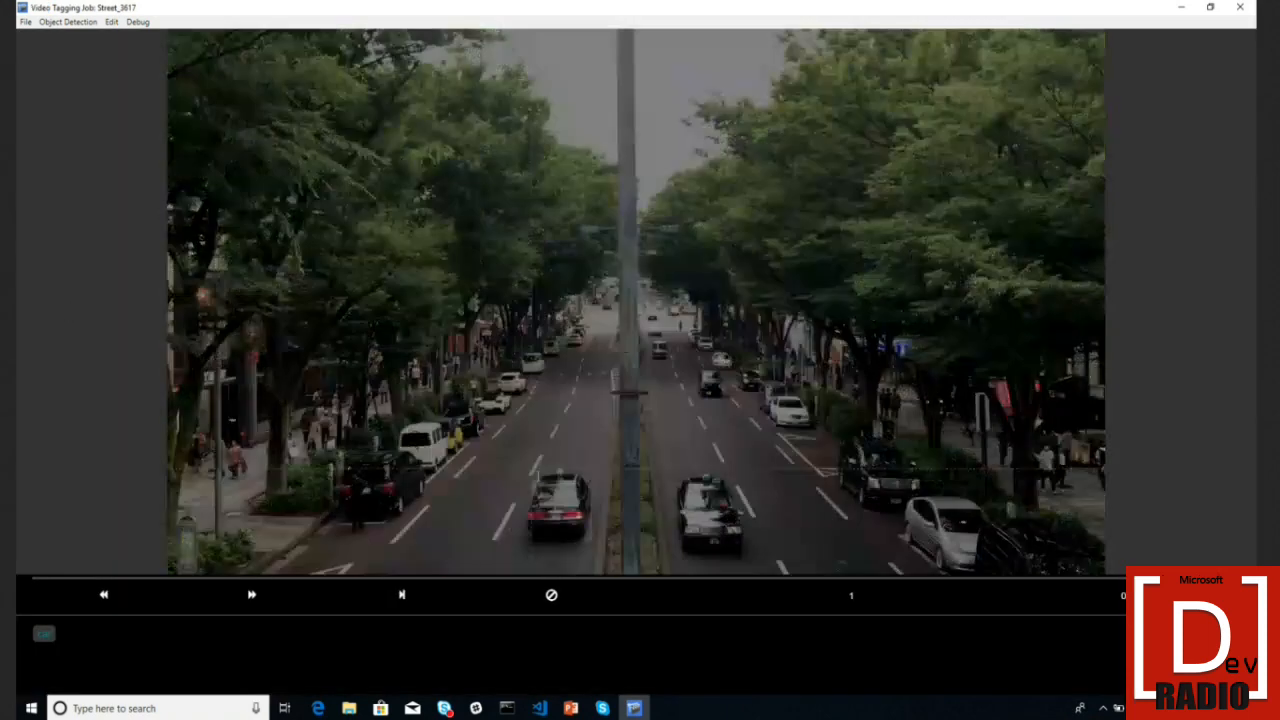
- Box the black car in the left lane, advance to frame 3, and open Object Detection > Export Tags
left_click_drag(531, 468, 592, 546)
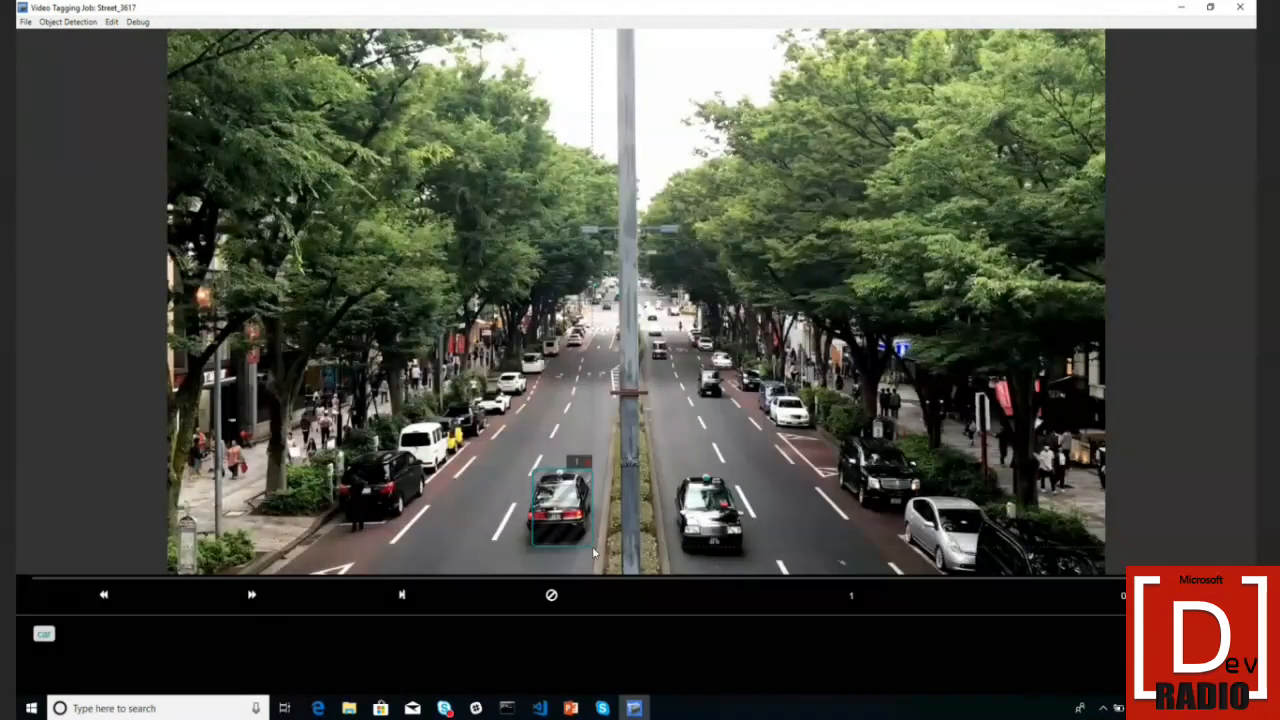
key("Right")
key("Right")
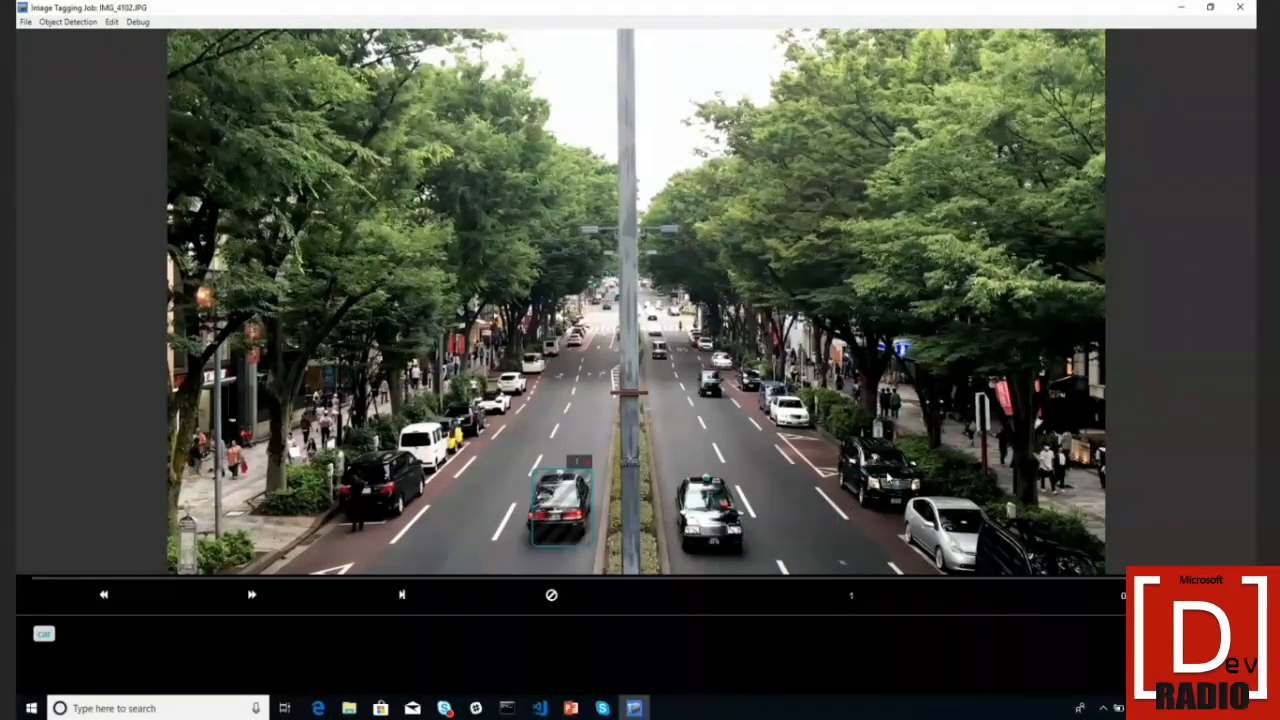
key("Right")
key("Right")
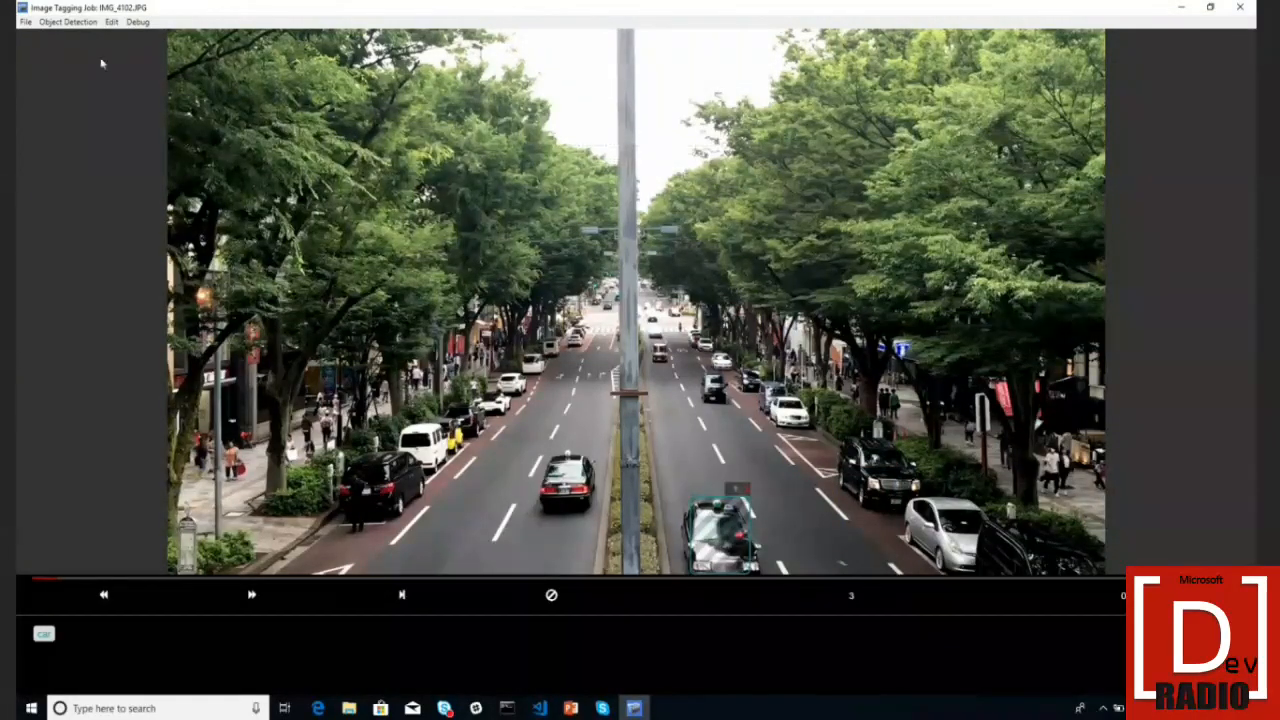
left_click(68, 21)
left_click(72, 38)
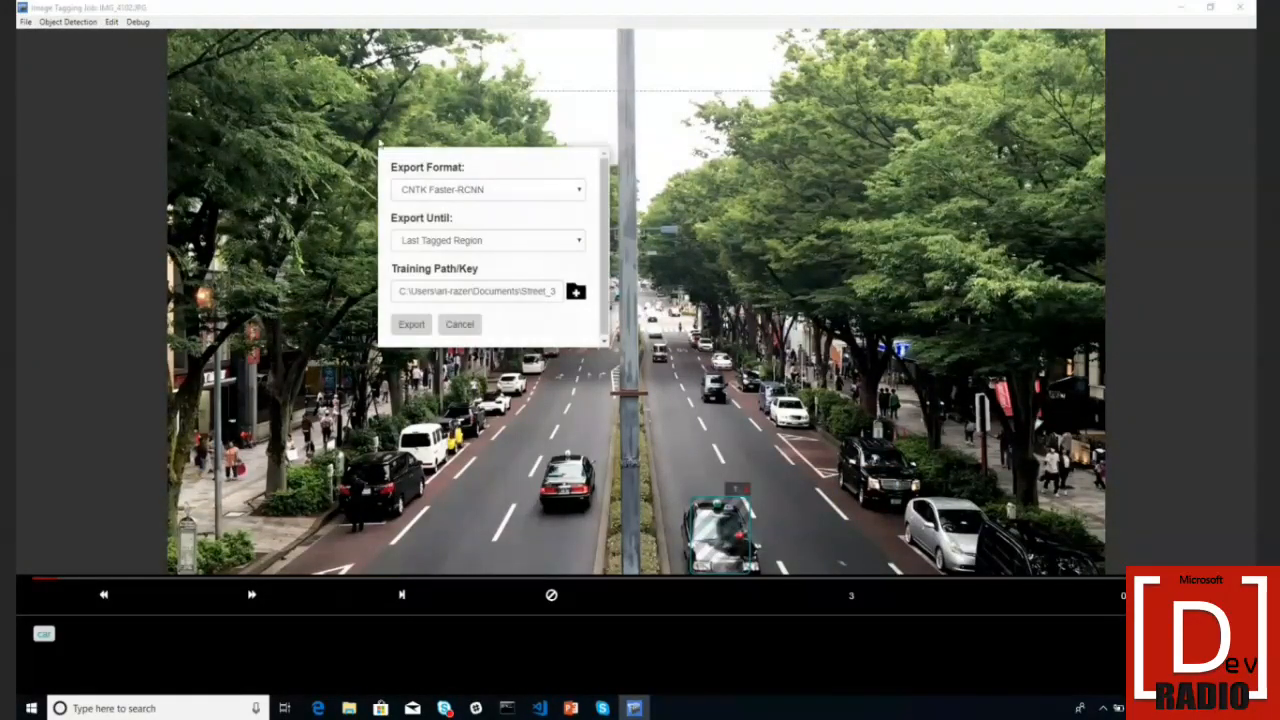
- Pick Custom Vision Service as the export format for the street video tags
left_click(437, 195)
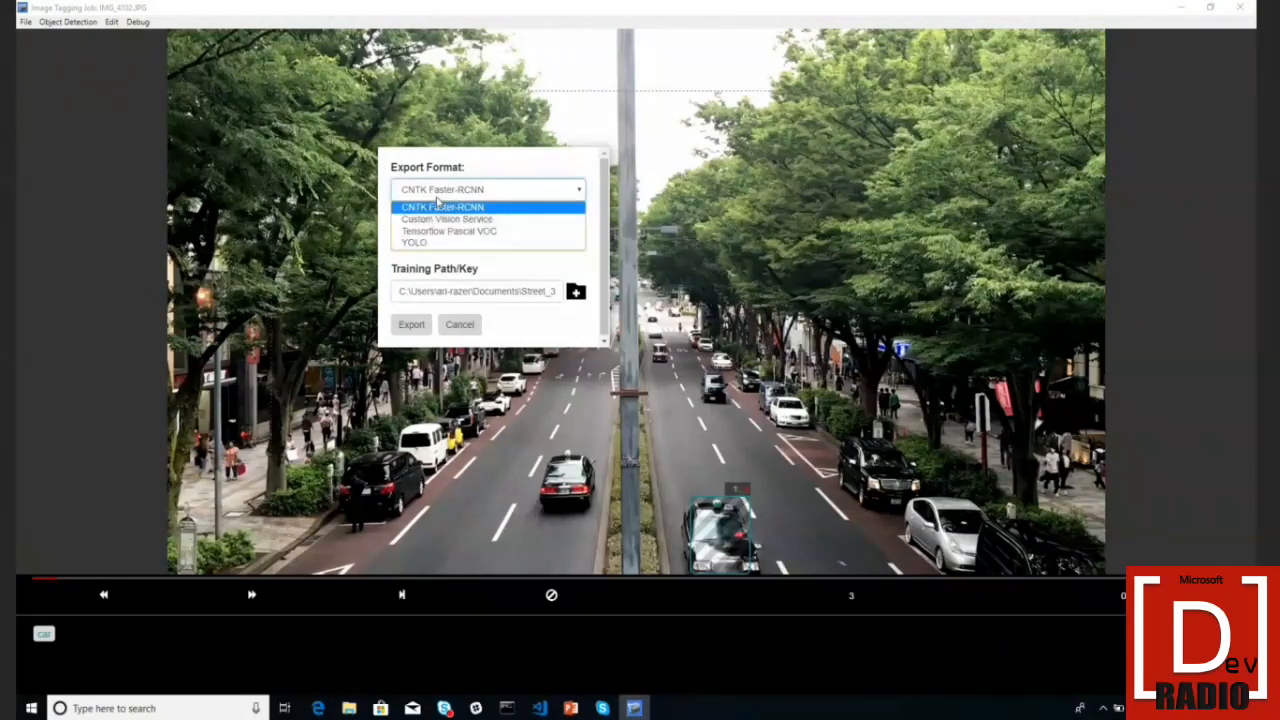
left_click(446, 218)
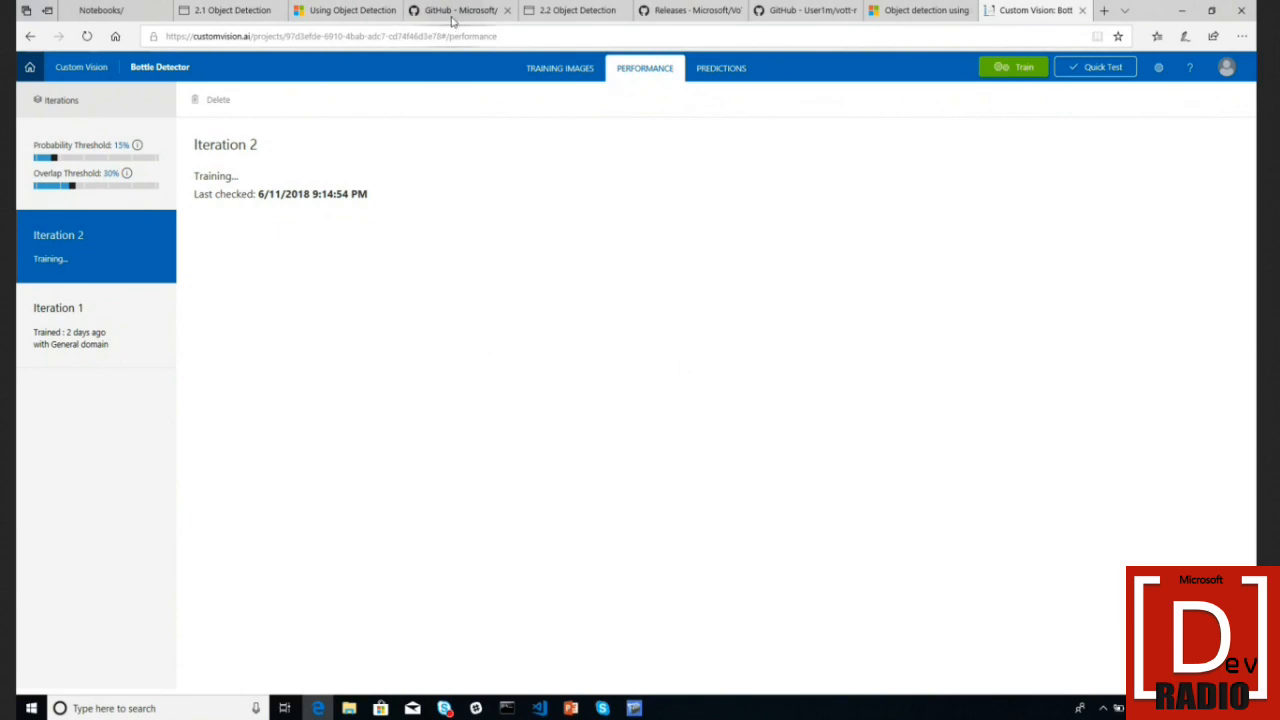
- Switch to the 2.2 Object Detection notebook, dismiss the Kernel not found warning, and enter the author's GitHub profile address in a new tab
left_click(561, 16)
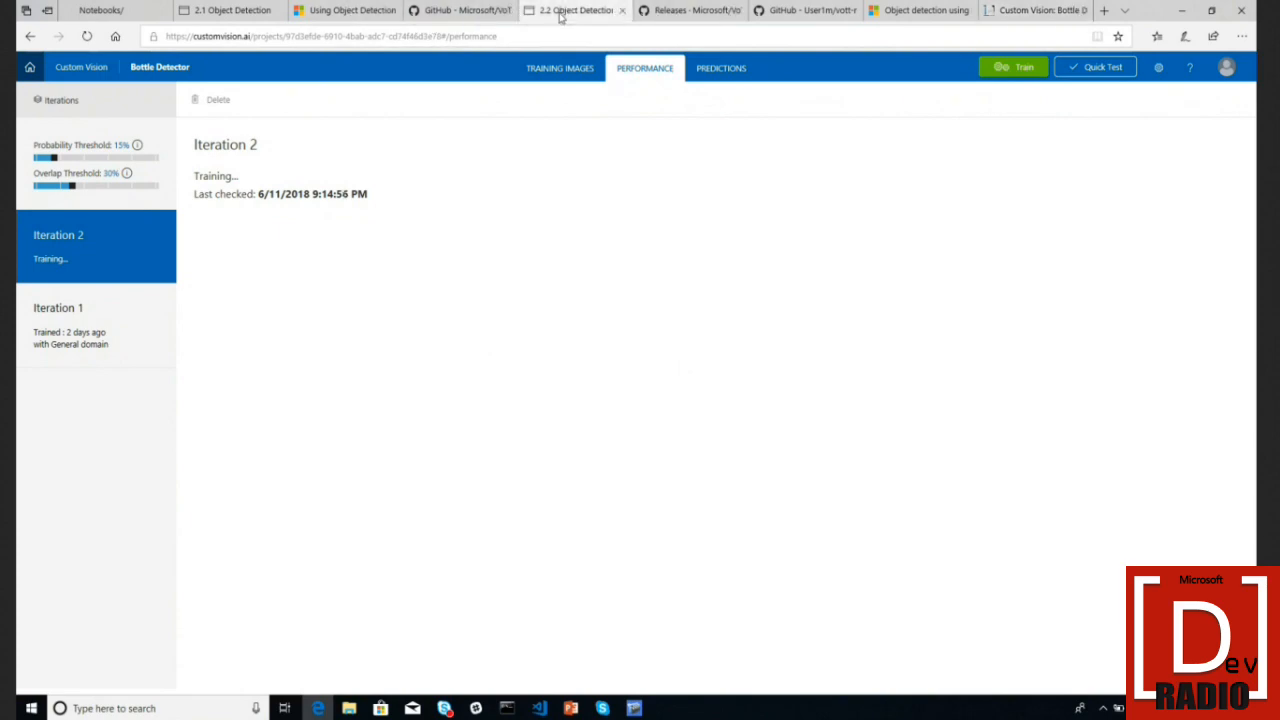
left_click(829, 89)
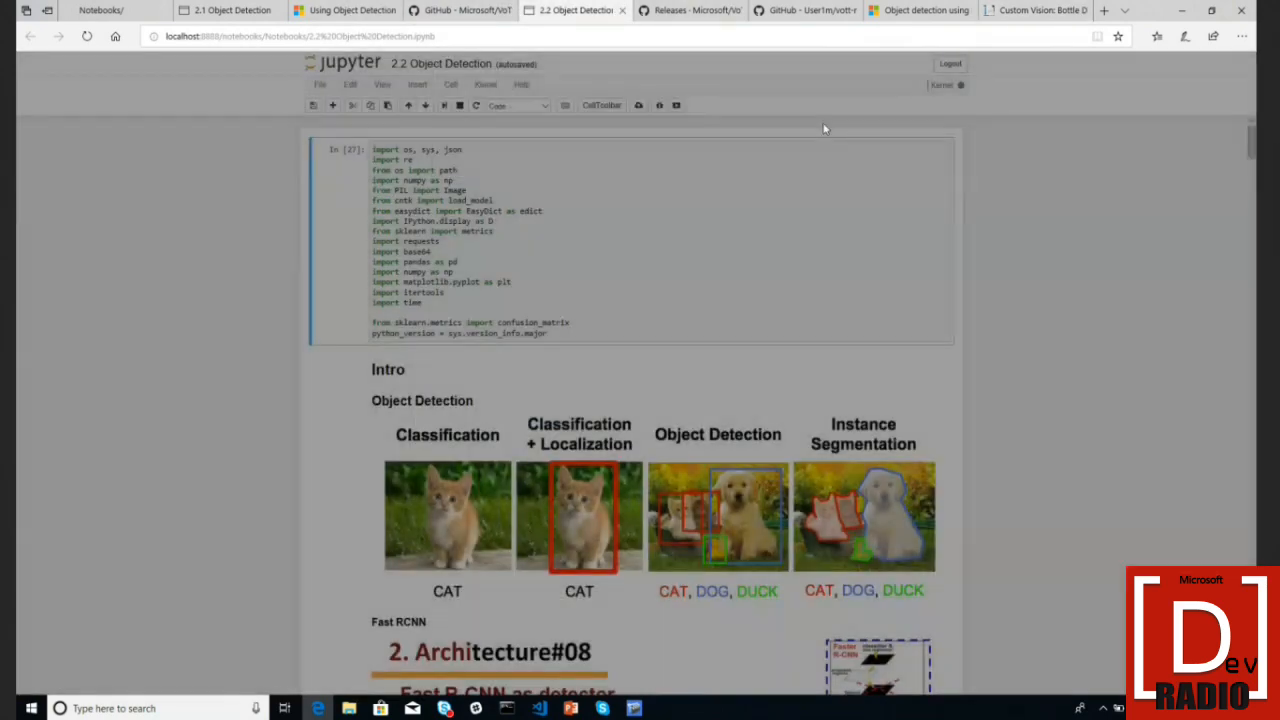
scroll(656, 524, "down", 3)
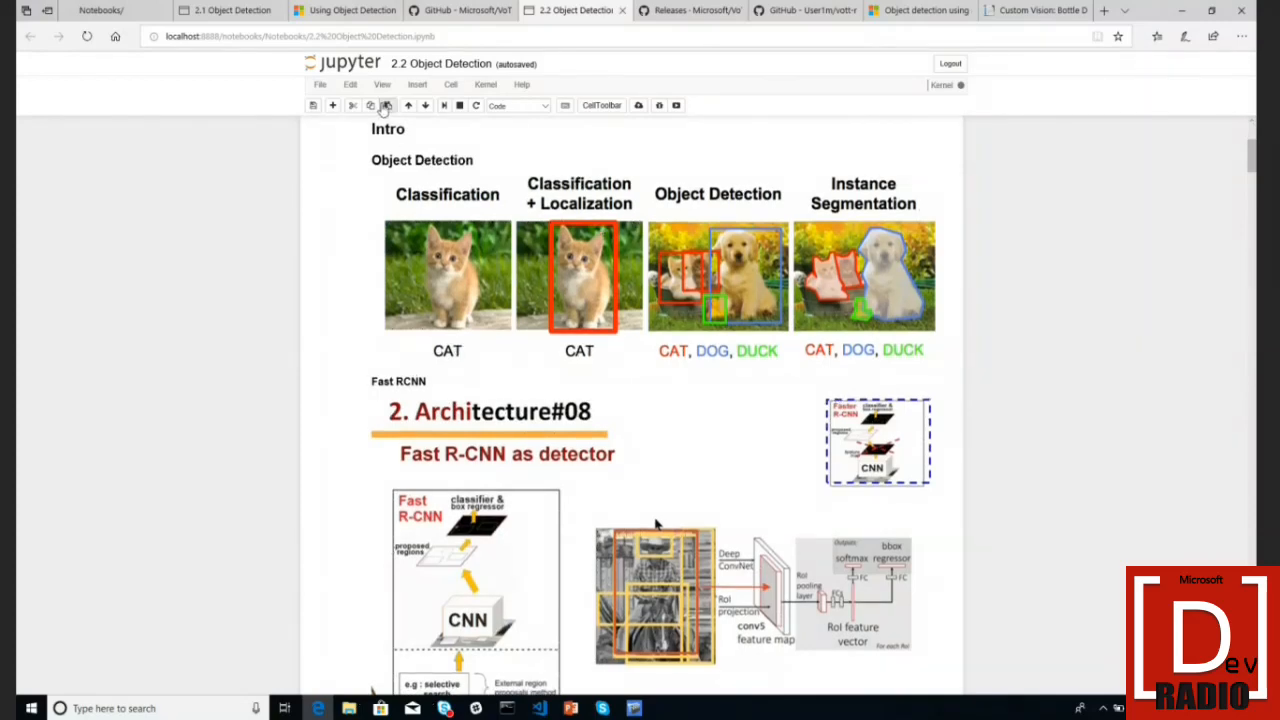
left_click(1107, 11)
type("lo")
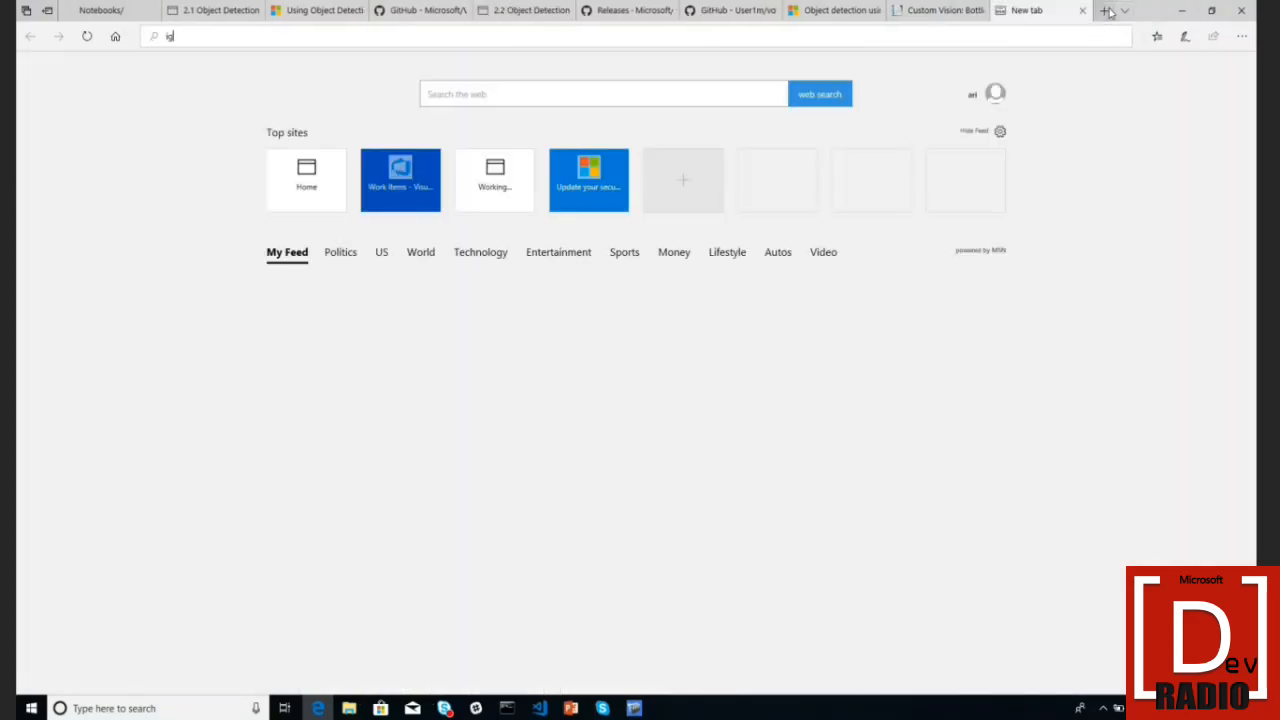
type("thub.com/aribornstein")
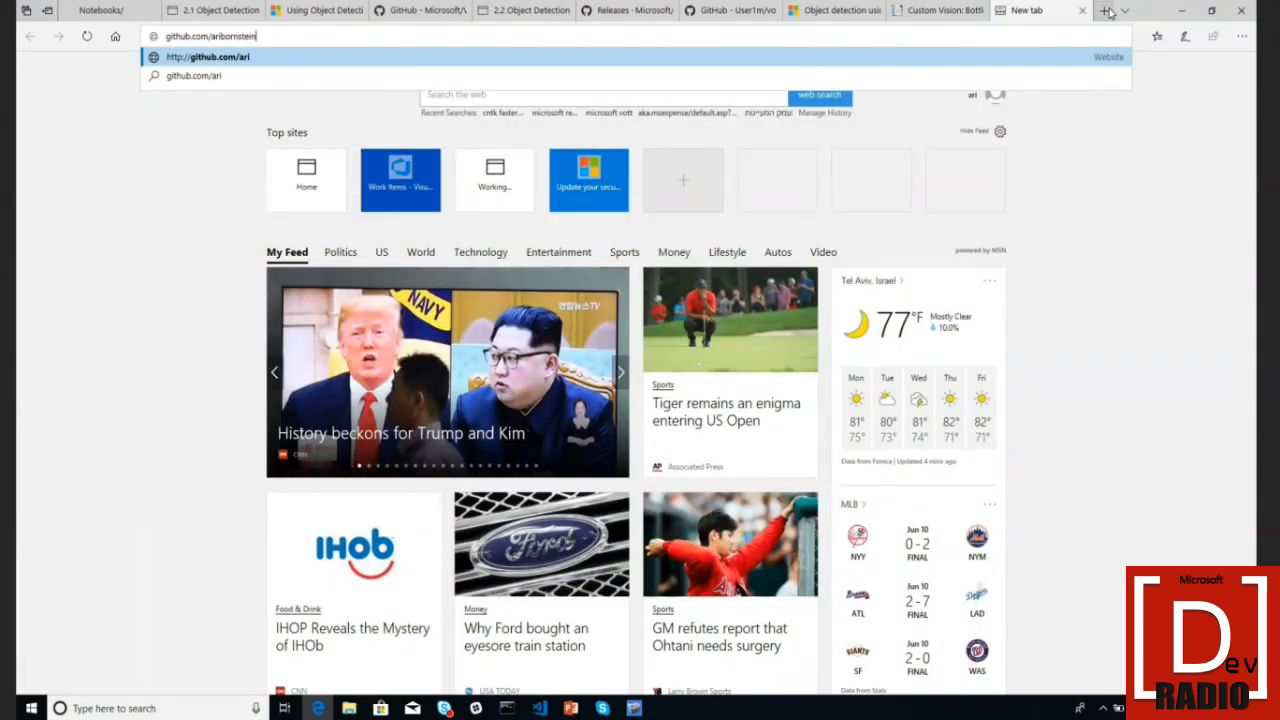
- Load the author's GitHub profile, browse the CVWorkshop repository files, then return to the 2.2 Object Detection notebook
key("Return")
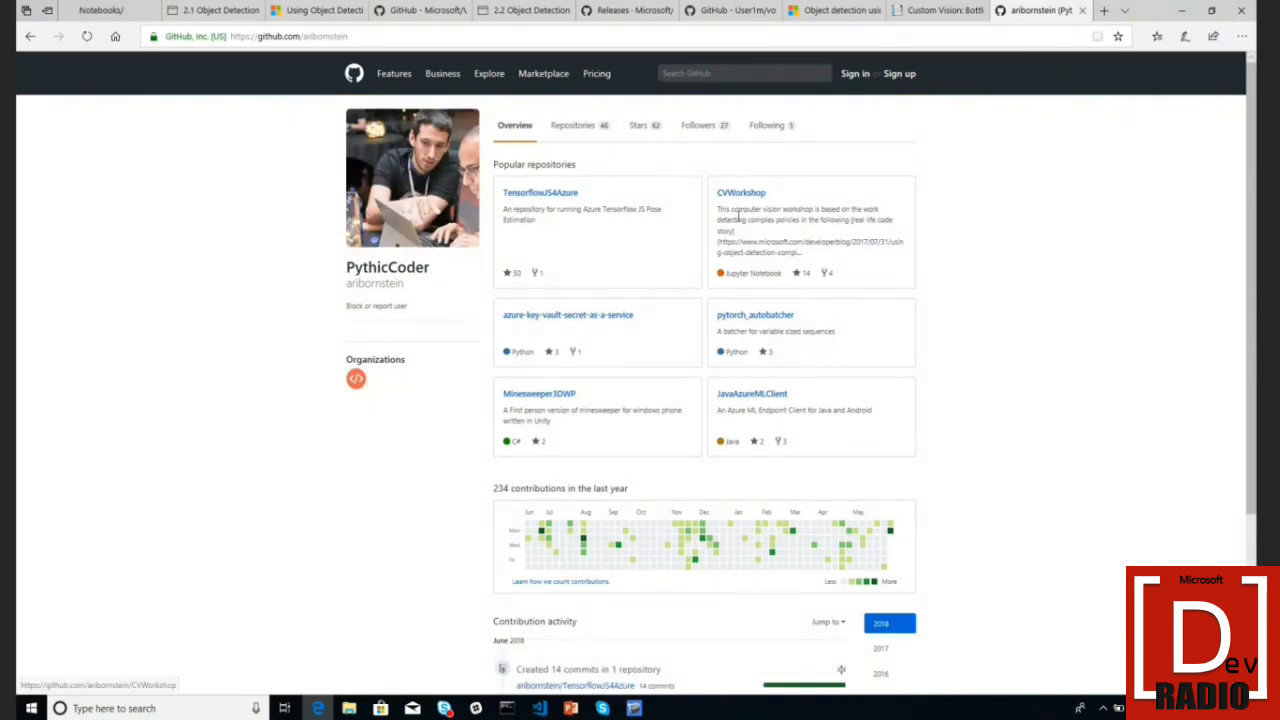
left_click(752, 197)
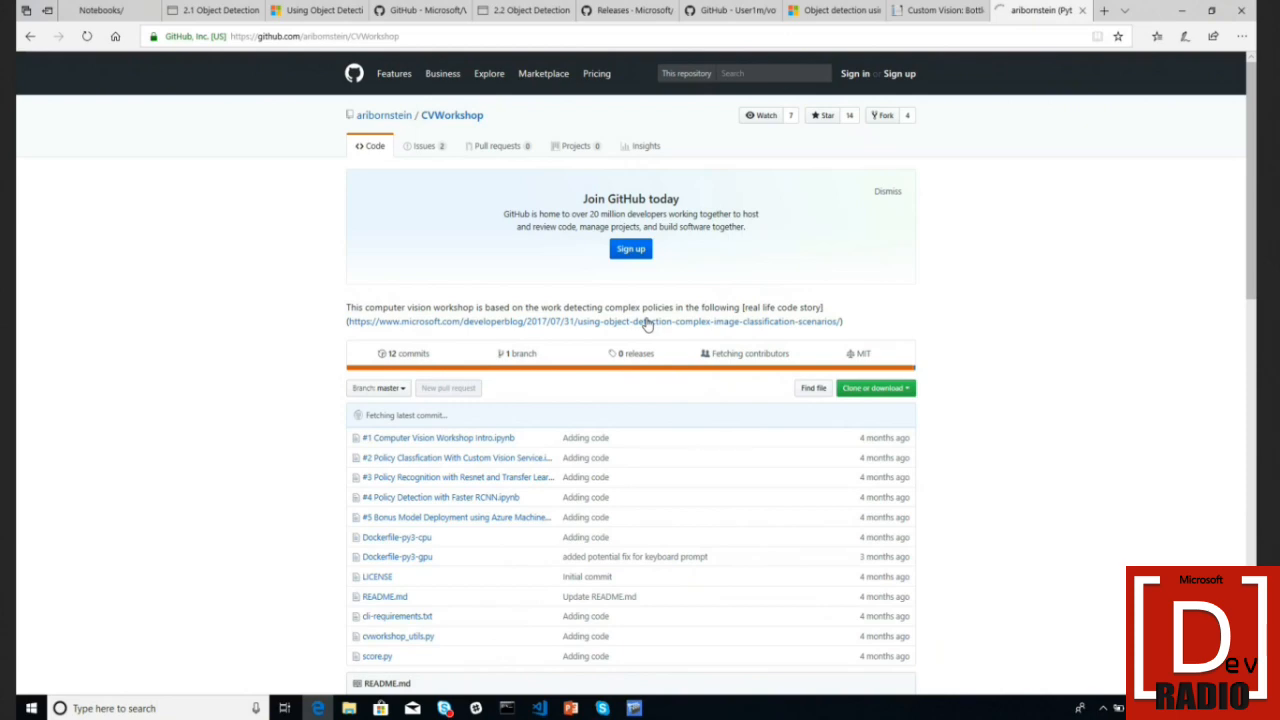
scroll(647, 325, "down", 3)
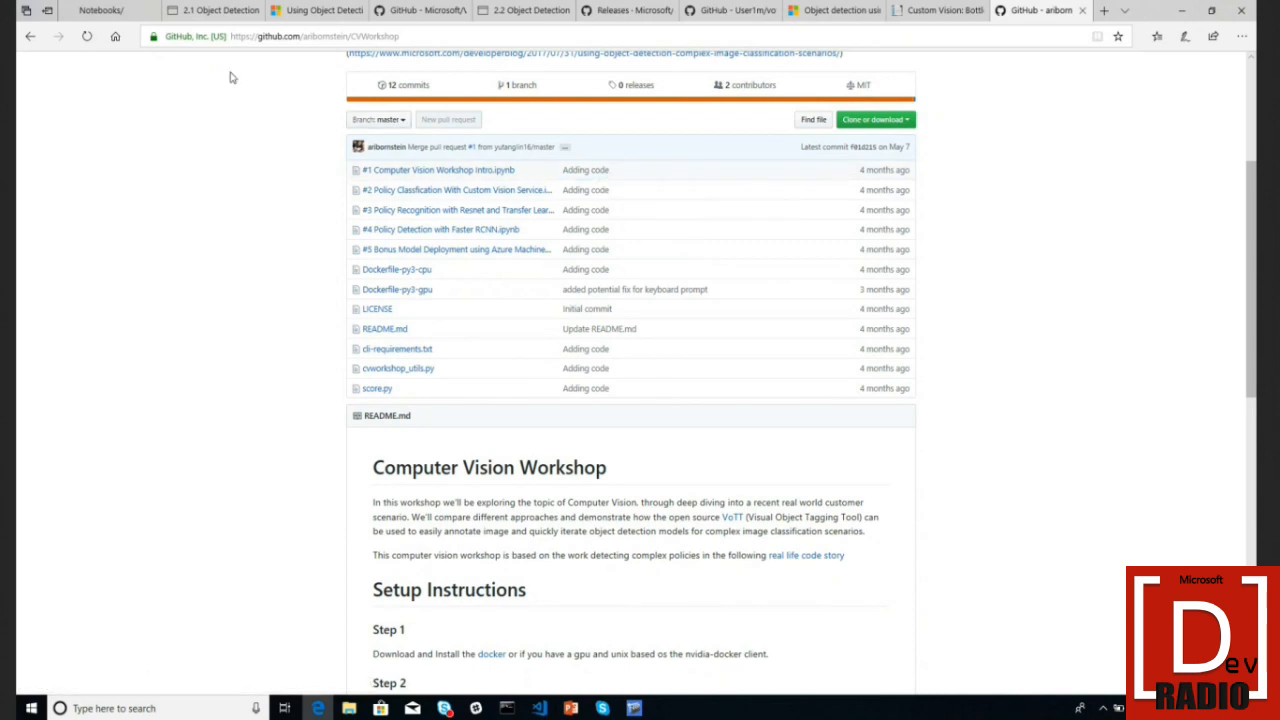
left_click(505, 12)
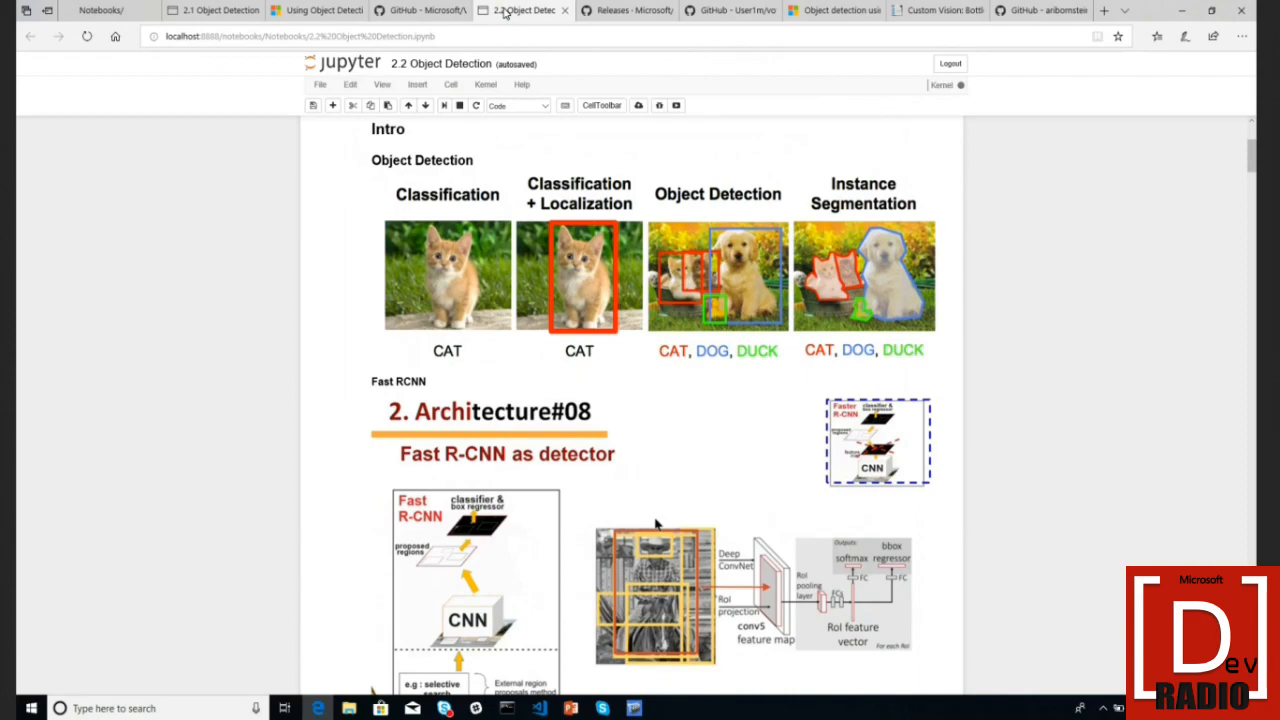
- Scroll the notebook to the IMG_4245.JPG shelf photo with soda and water bottles boxed with scores
scroll(911, 534, "down", 10)
scroll(911, 534, "down", 5)
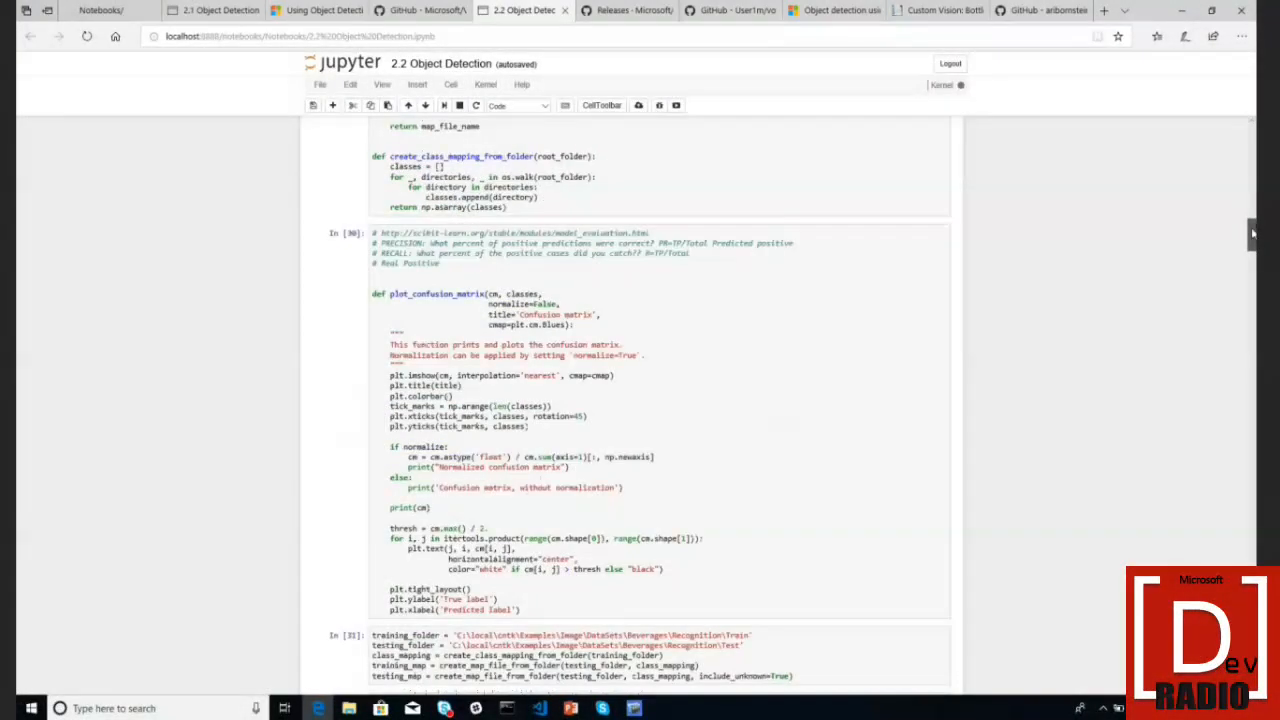
left_click_drag(1250, 238, 1249, 509)
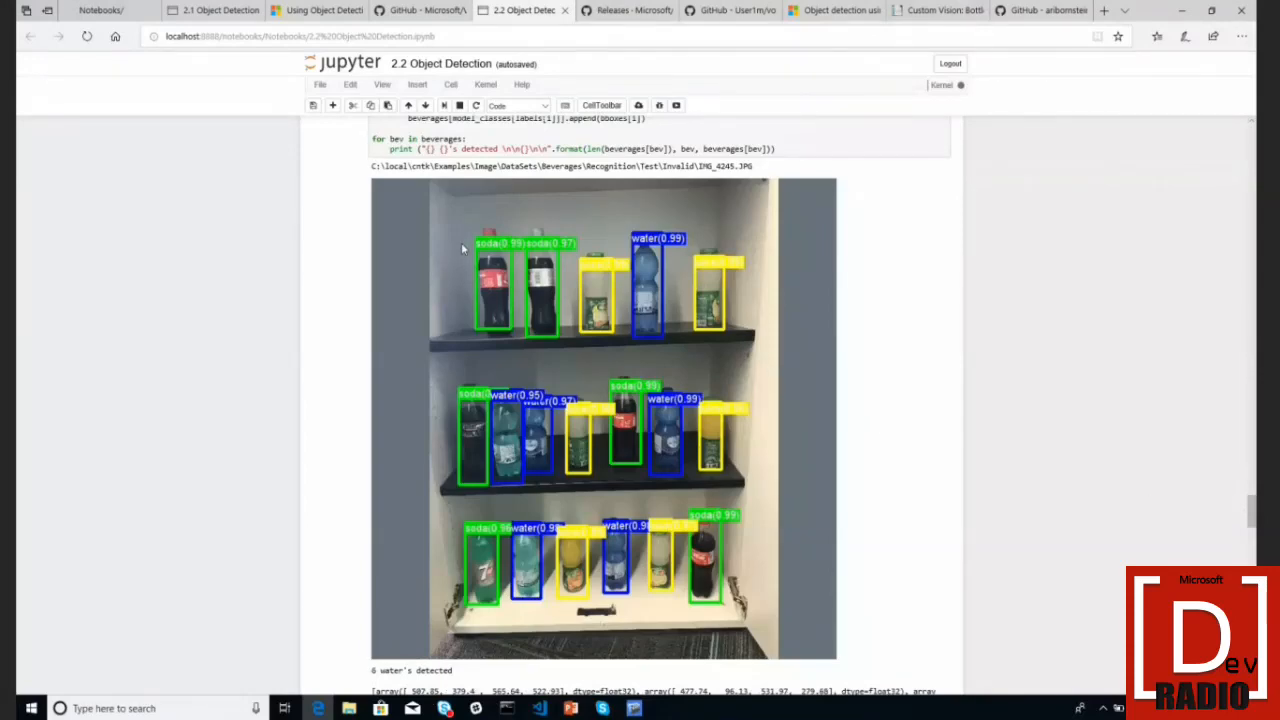
scroll(465, 242, "up", 1)
scroll(465, 242, "up", 3)
scroll(465, 240, "down", 5)
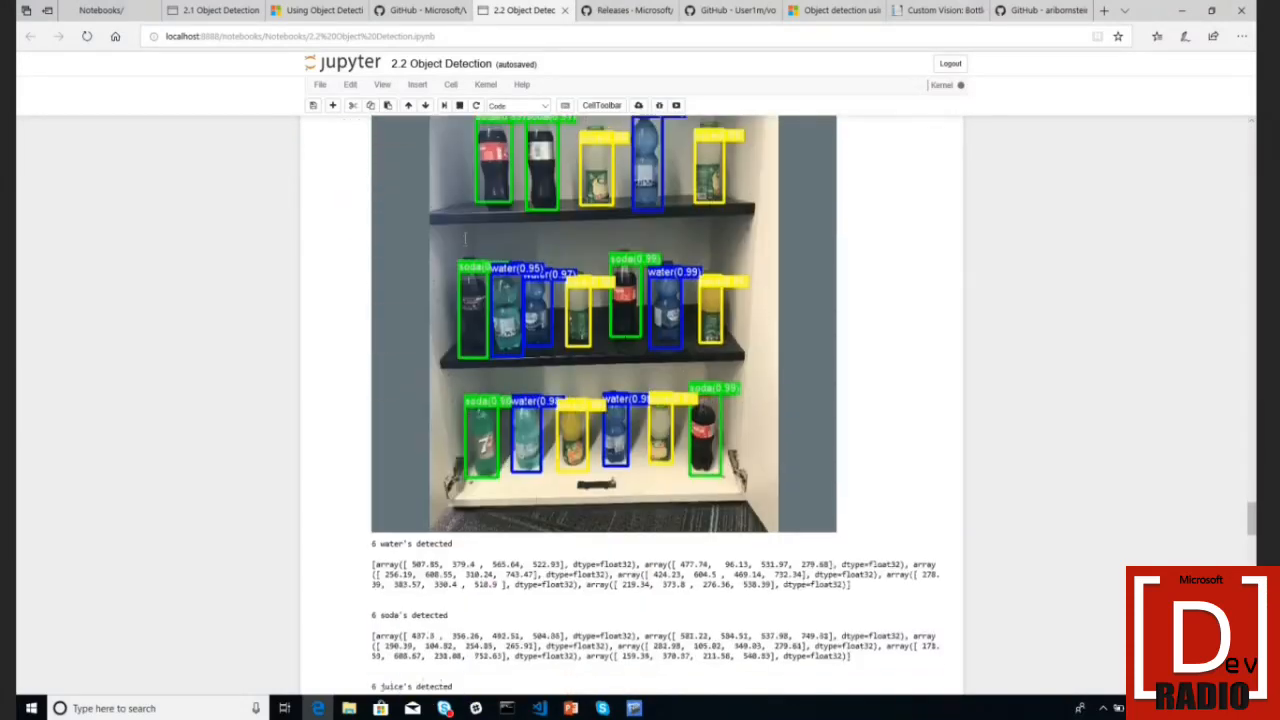
scroll(464, 237, "down", 7)
scroll(660, 400, "down", 15)
scroll(660, 400, "up", 12)
scroll(517, 238, "up", 5)
scroll(517, 238, "down", 15)
scroll(517, 238, "up", 3)
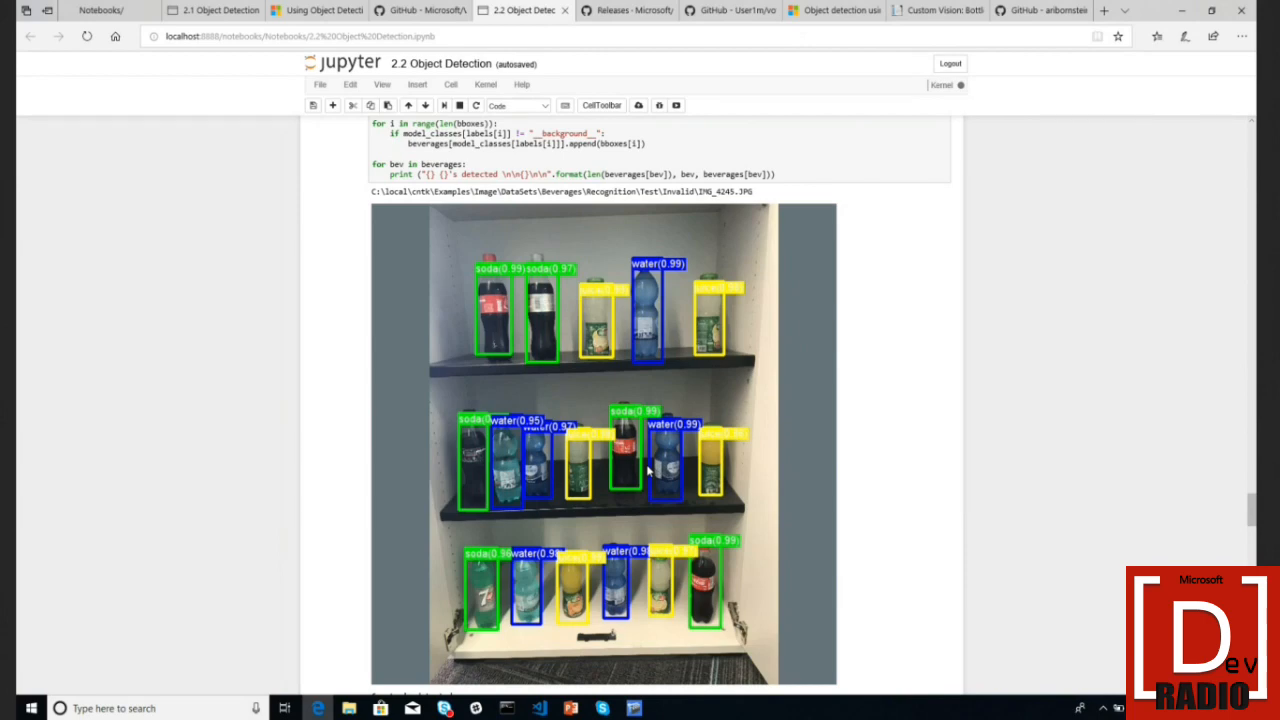
- Scroll past Predict with Heuristic 2 to the 1.00 precision/recall report and confusion matrices
scroll(646, 464, "down", 10)
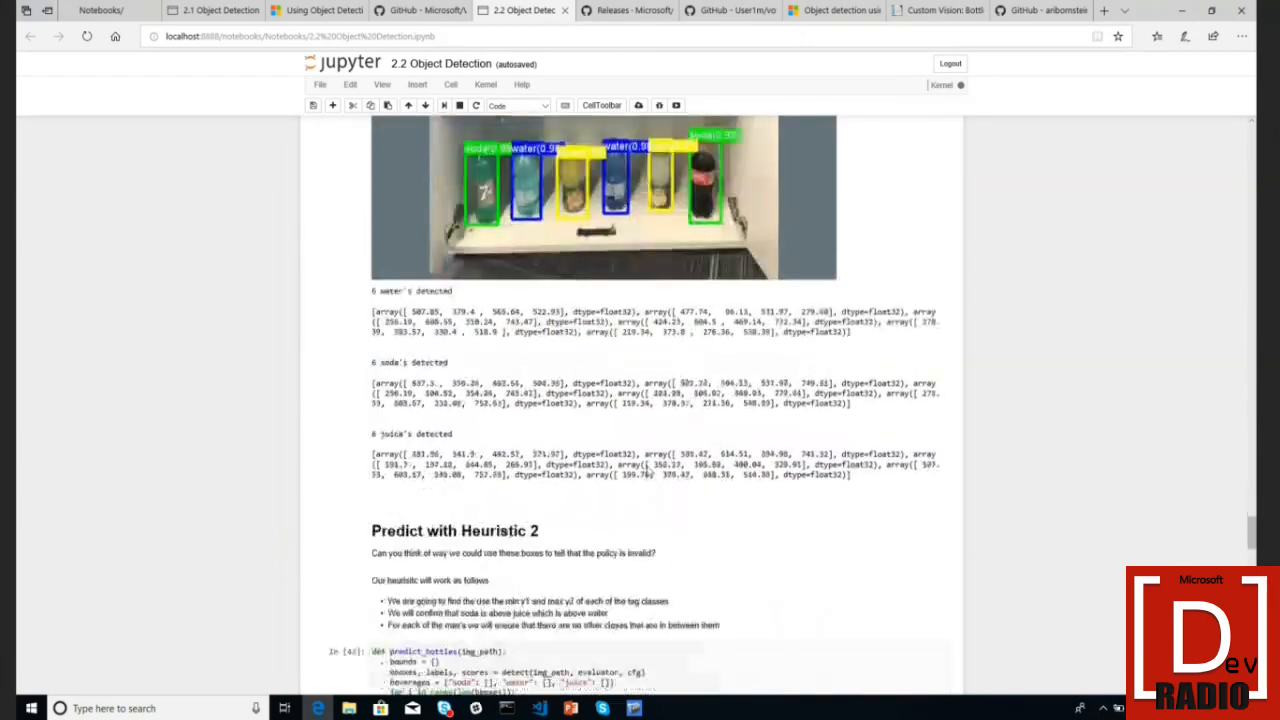
scroll(646, 470, "down", 15)
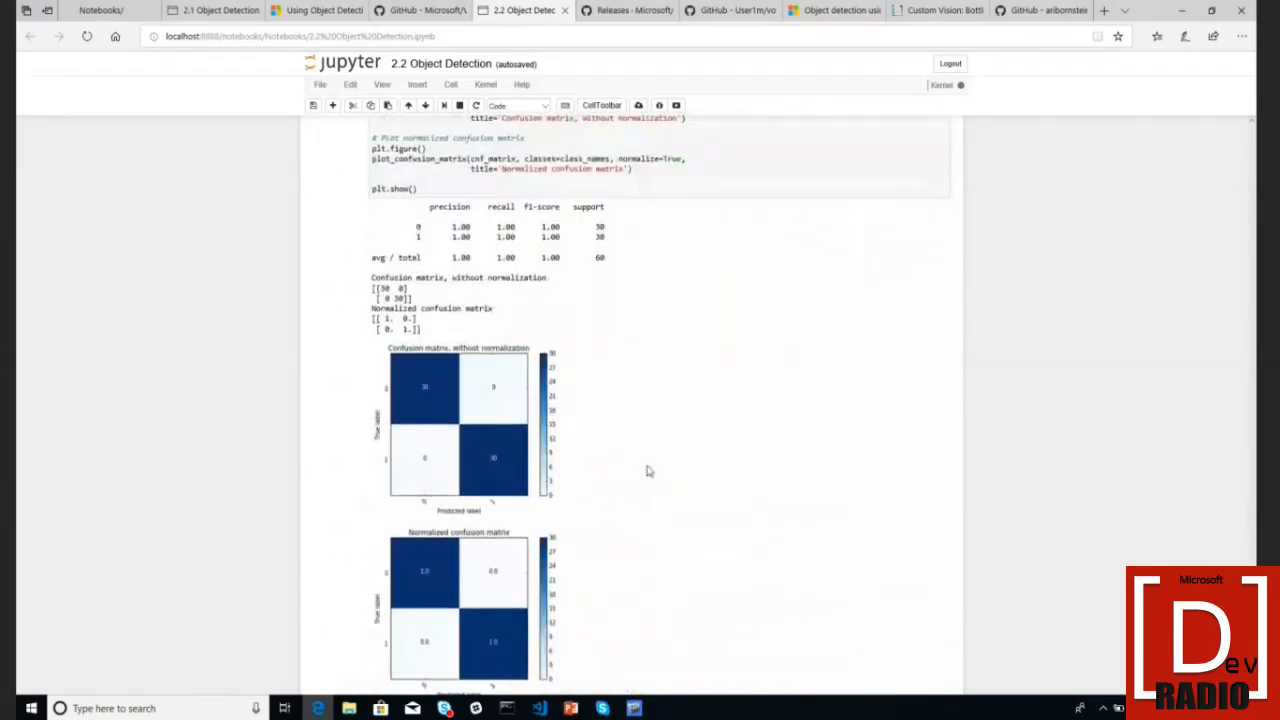
scroll(646, 470, "up", 1)
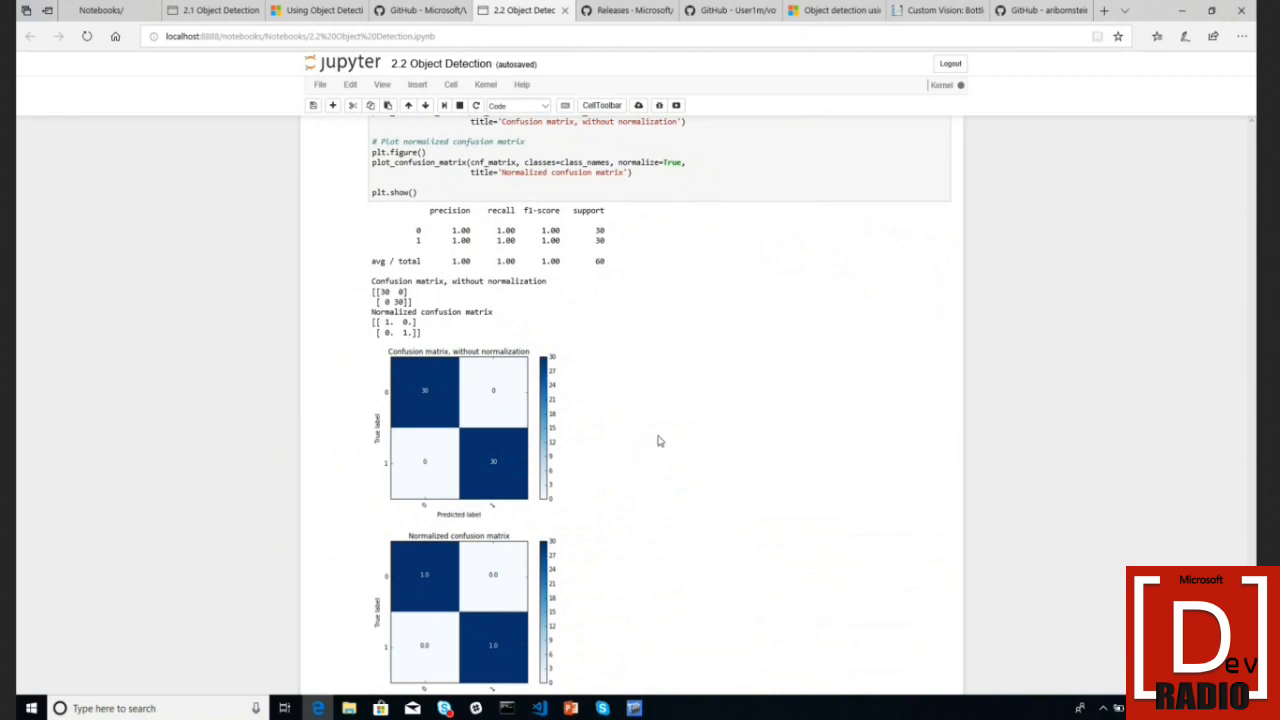
scroll(659, 439, "down", 1)
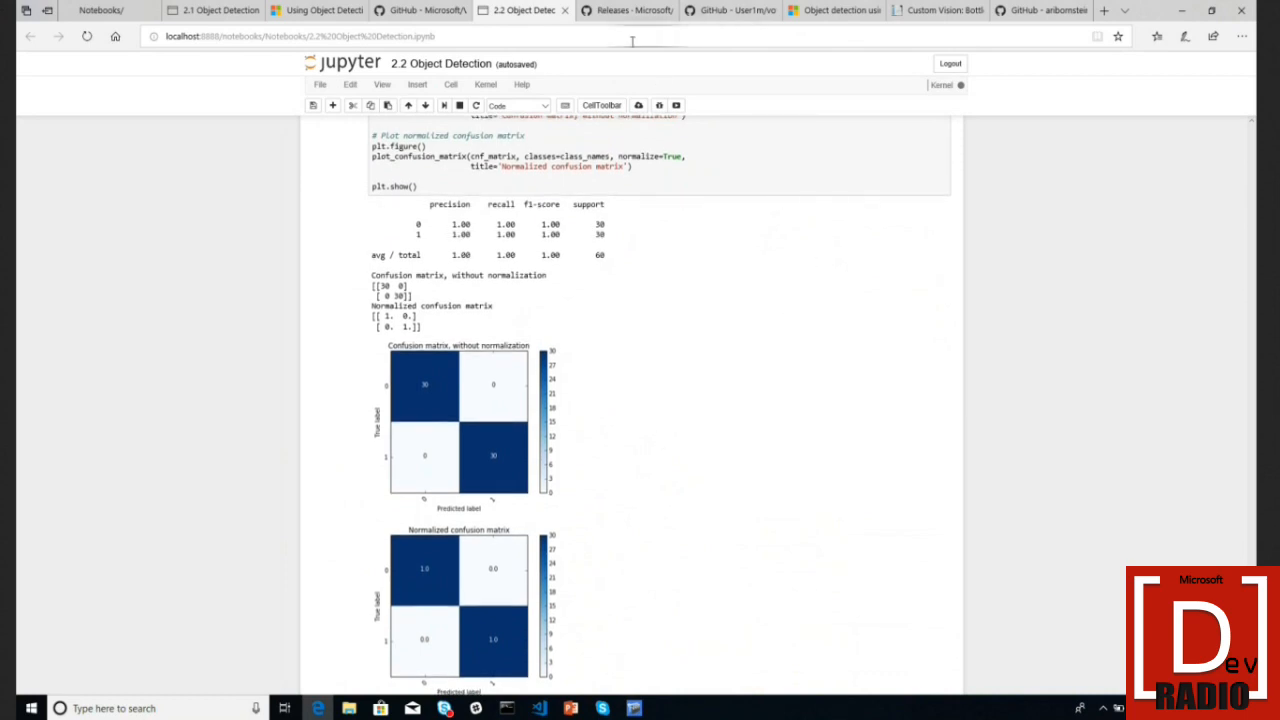
- Look through the Microsoft/VoTT, vott-reviewer-ext README and VoTT releases tabs, ending on CVWorkshop
left_click(393, 14)
left_click(735, 12)
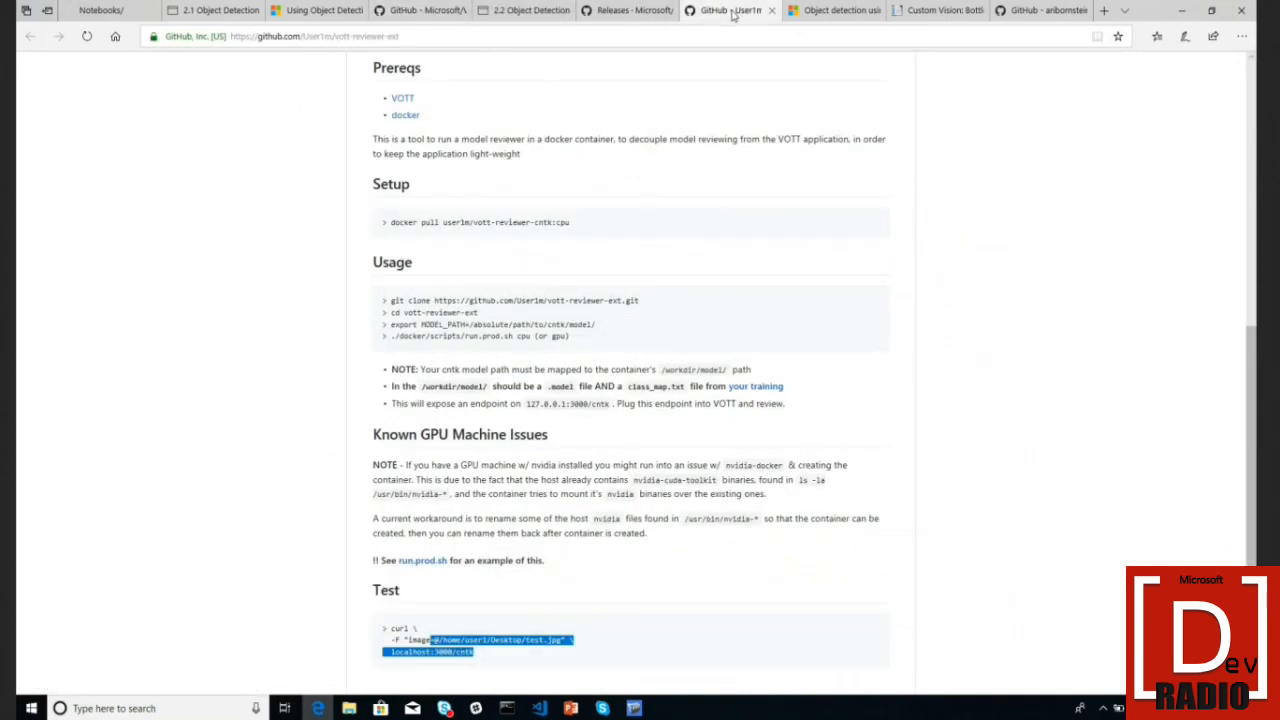
left_click(635, 10)
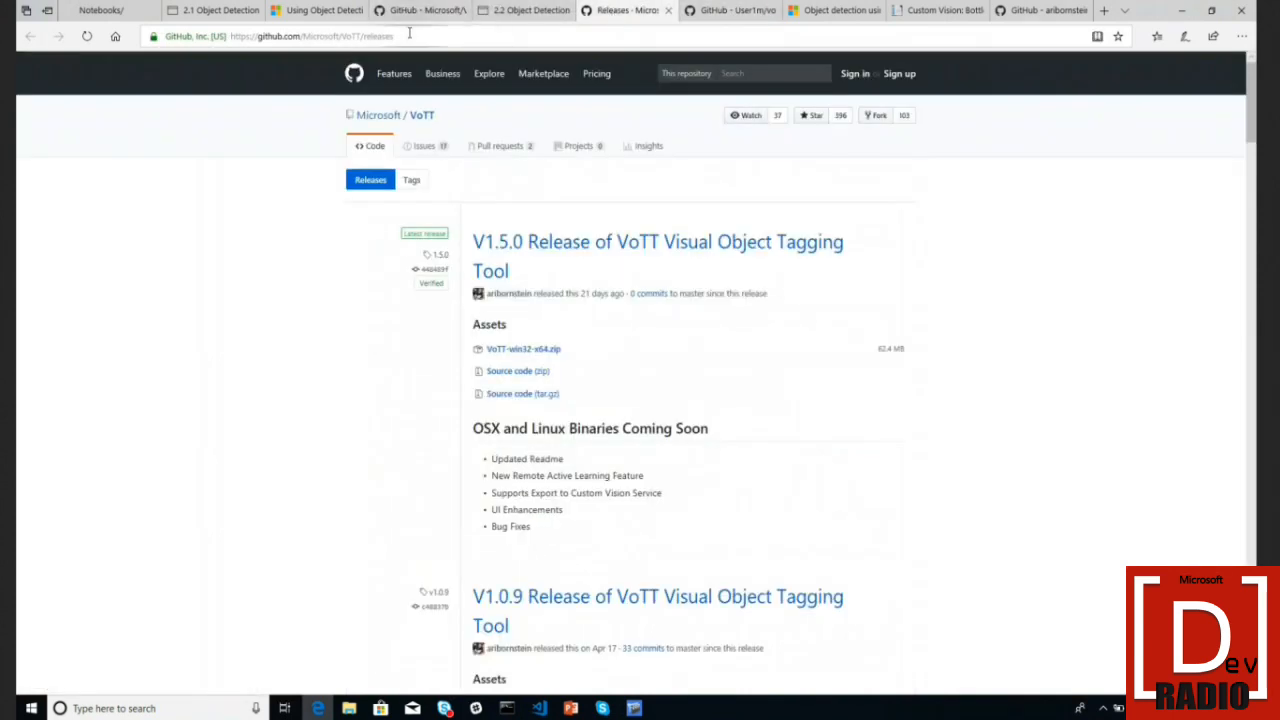
left_click(705, 8)
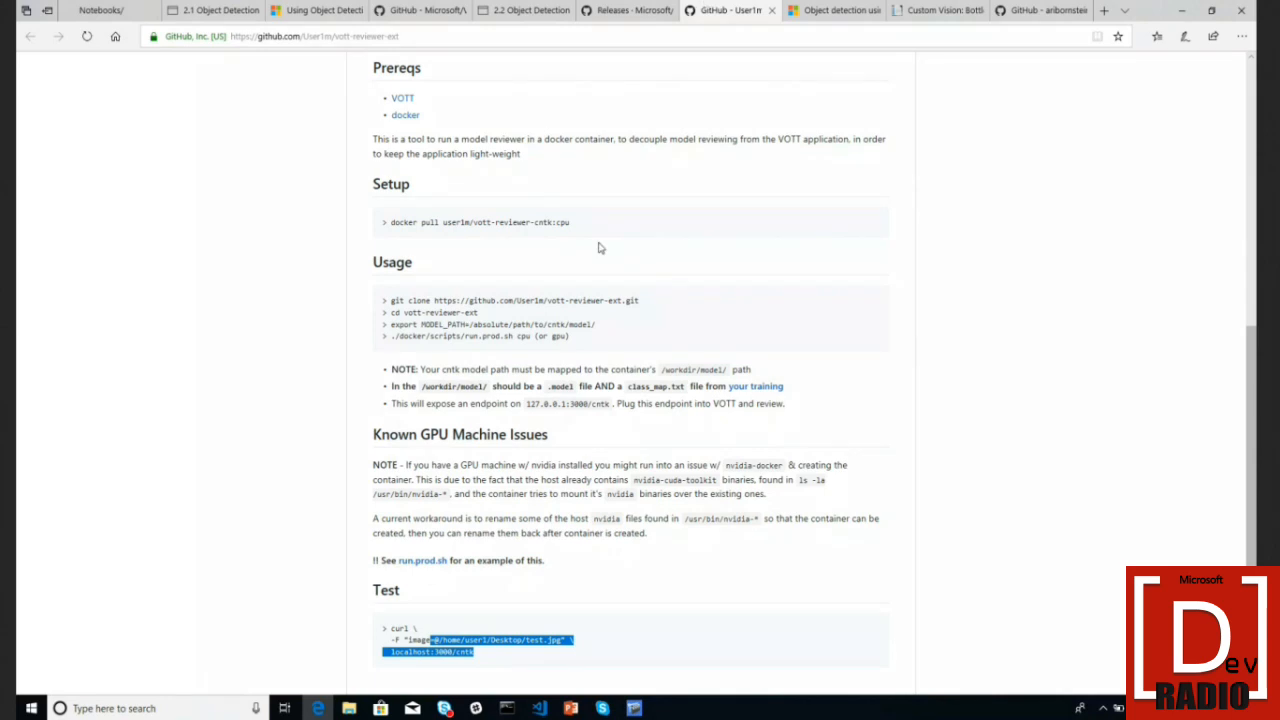
left_click(1034, 15)
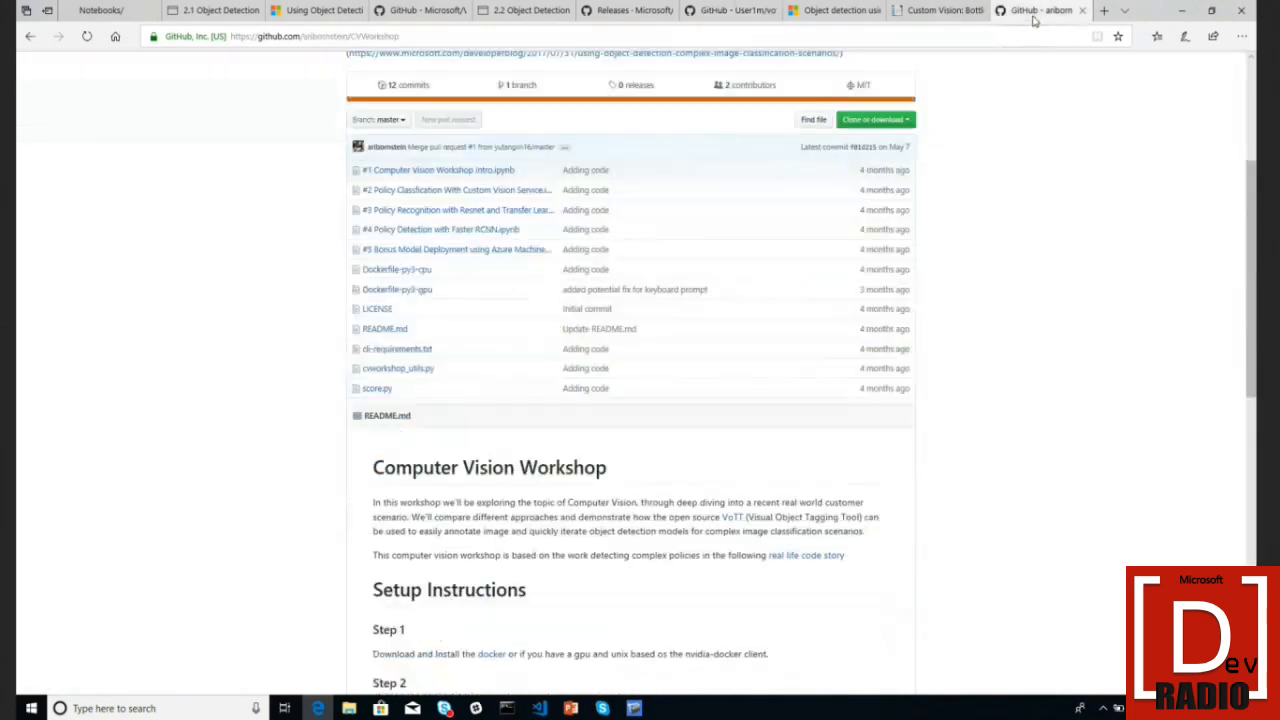
- Open the #2 Policy Classification notebook, highlight its 0.95 avg / total row, then leave for the VoTT README
left_click(484, 195)
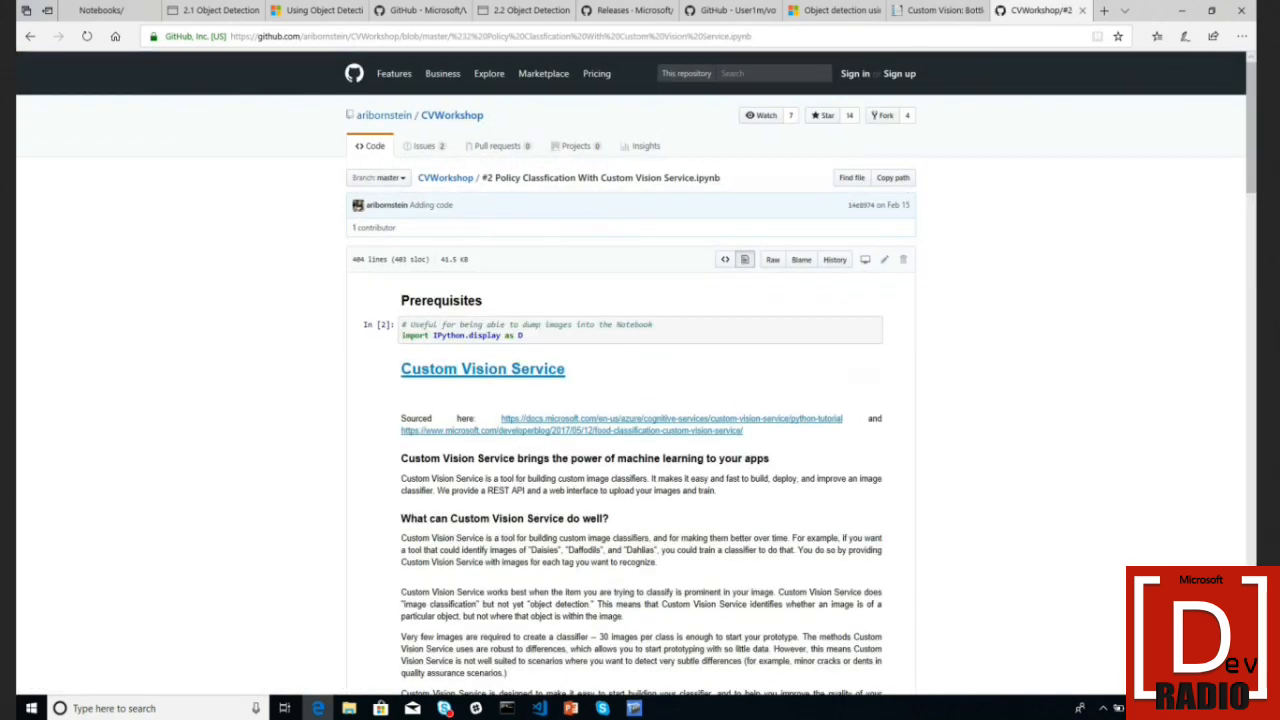
scroll(494, 175, "down", 20)
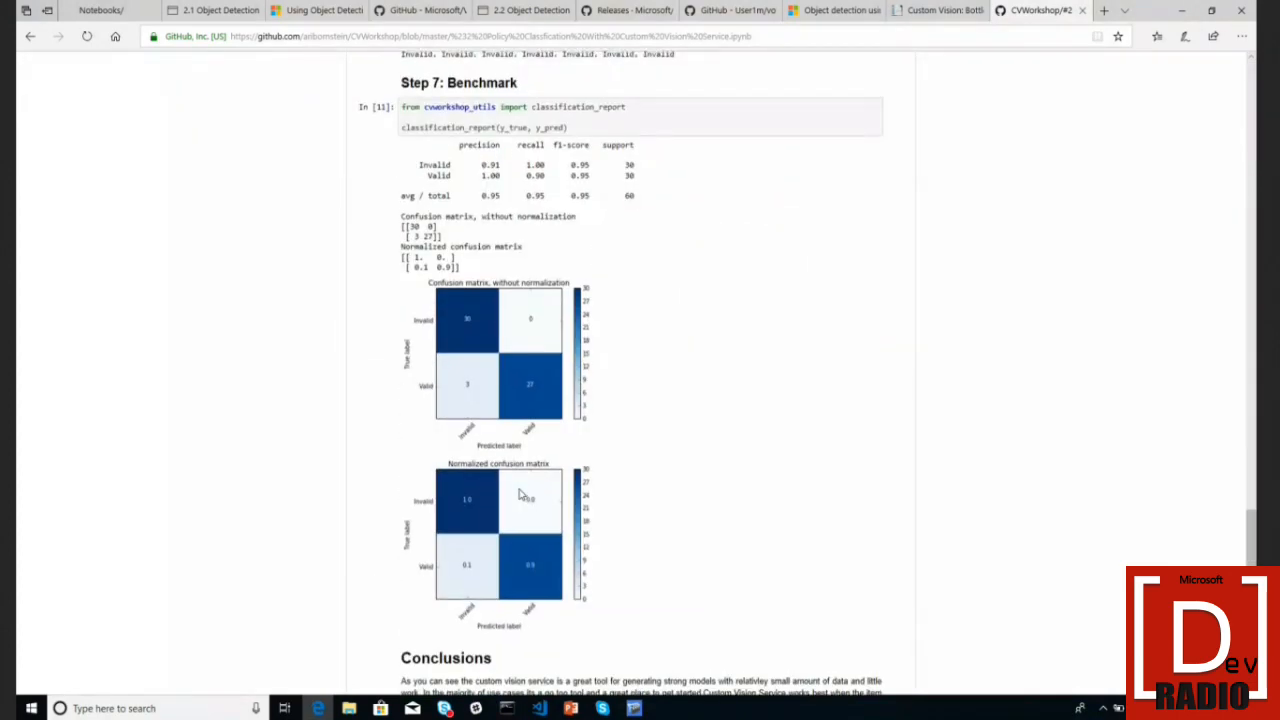
left_click_drag(446, 198, 634, 200)
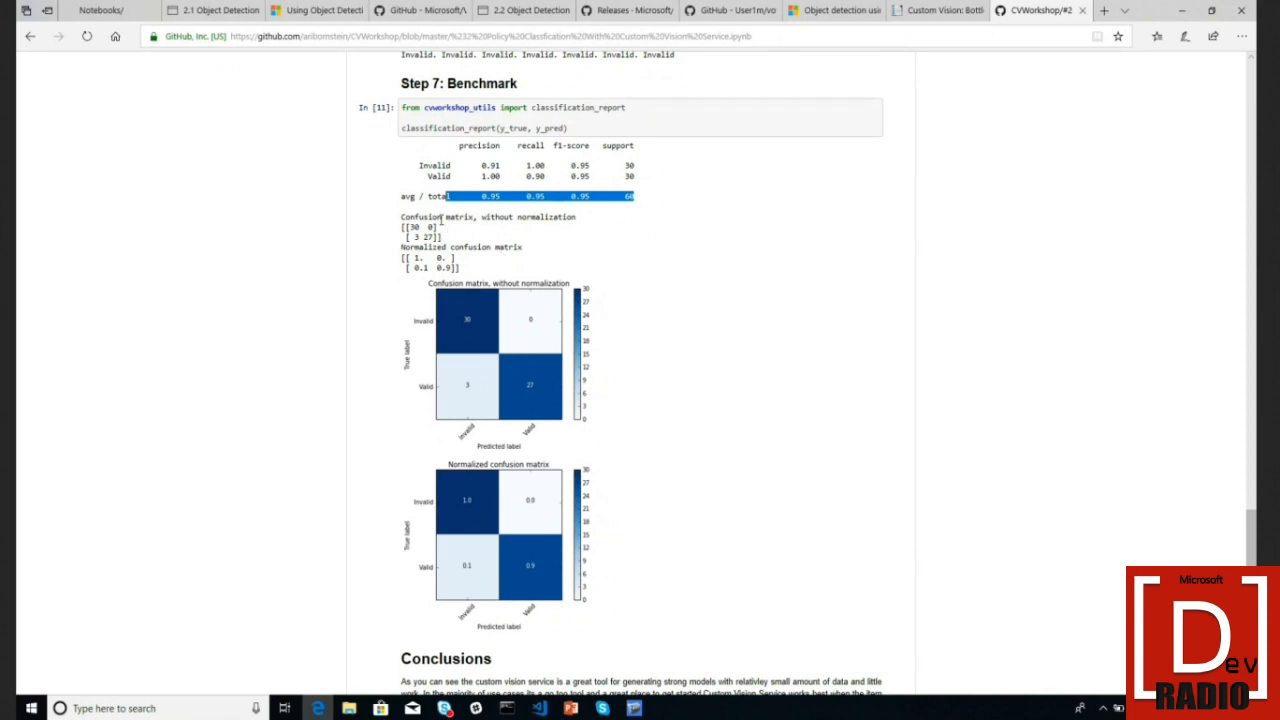
left_click(416, 12)
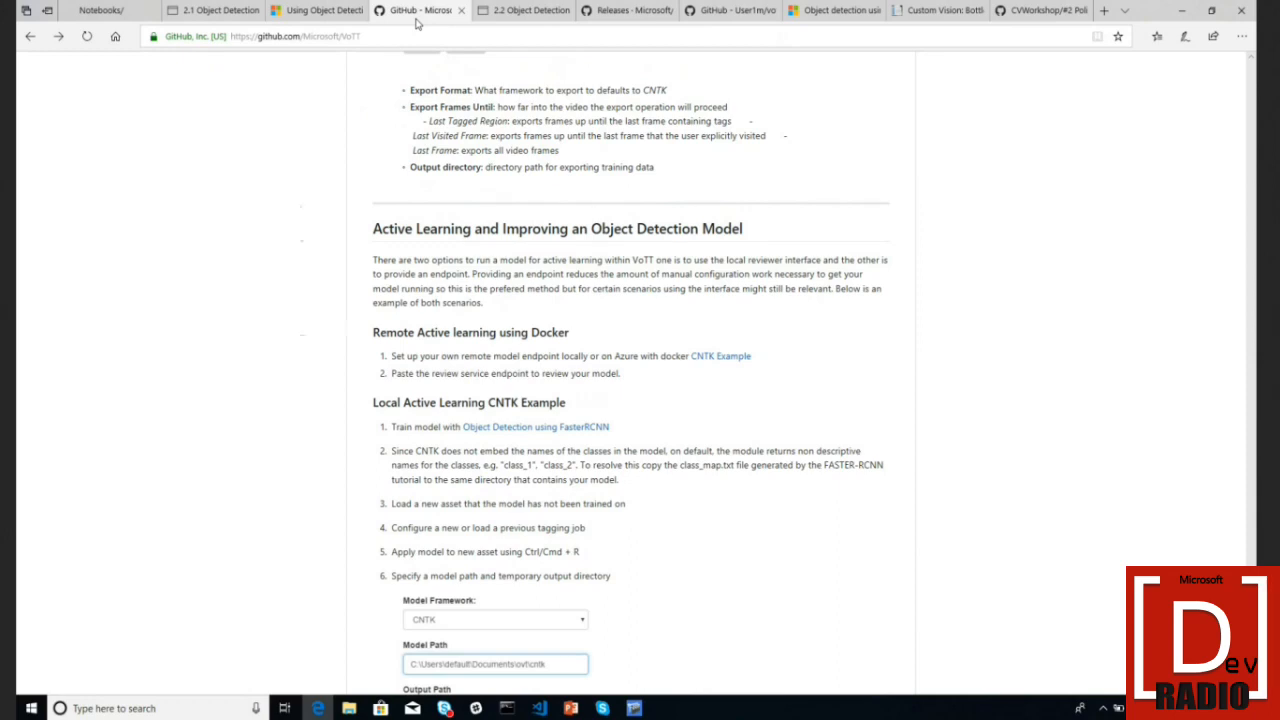
key("ctrl+shift+Tab")
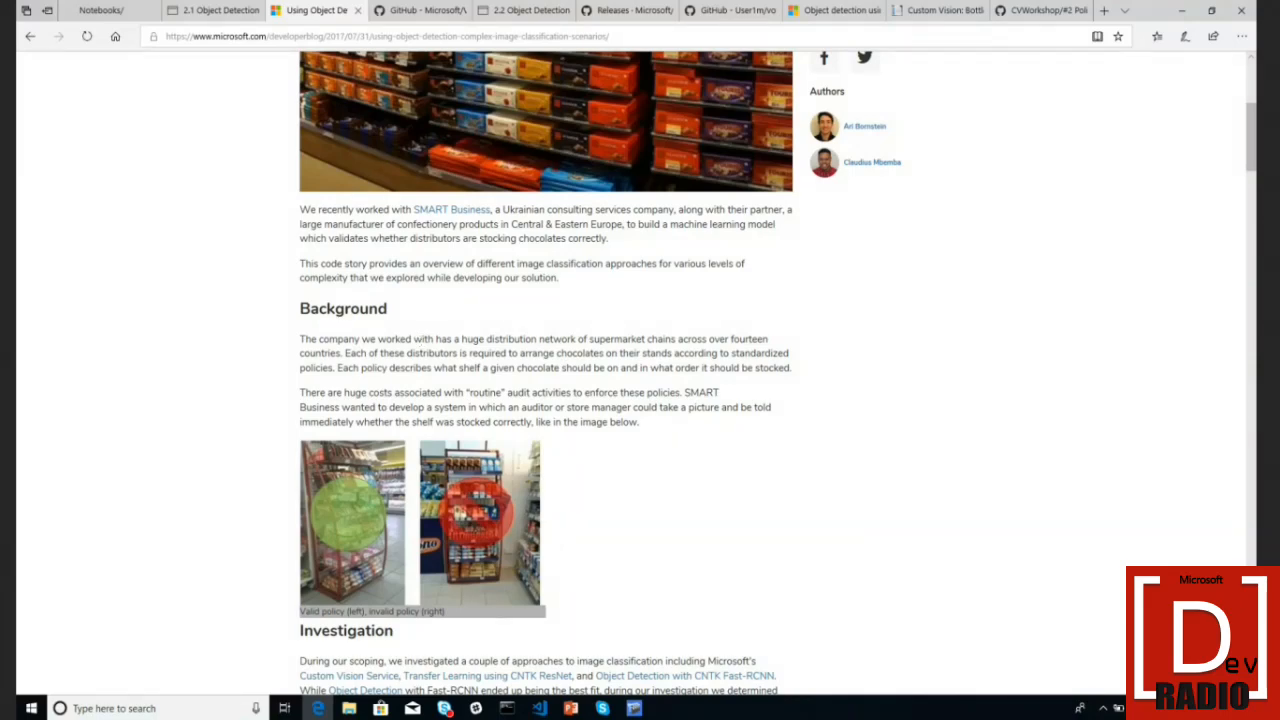
- Scroll the object detection article past the Custom Vision results to Transfer Learning using CNTK and ResNet
scroll(588, 506, "up", 1)
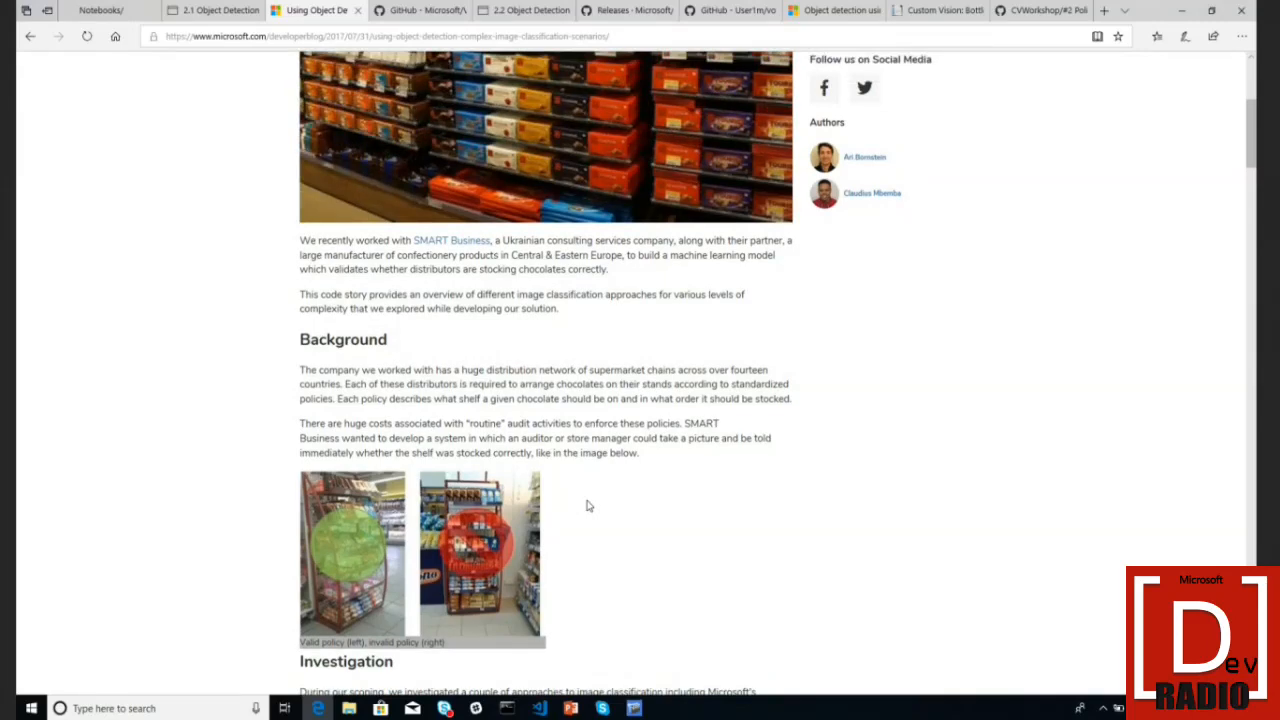
scroll(588, 506, "up", 3)
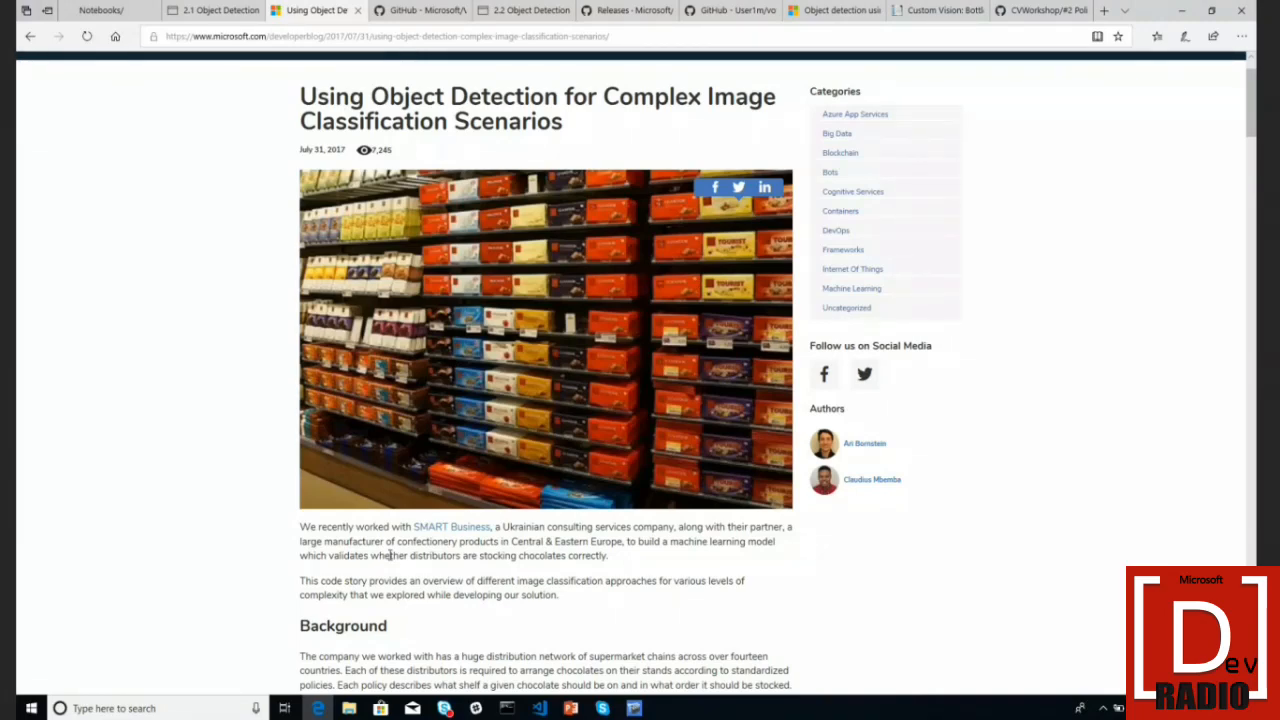
scroll(390, 555, "down", 3)
scroll(390, 555, "down", 5)
scroll(390, 555, "down", 20)
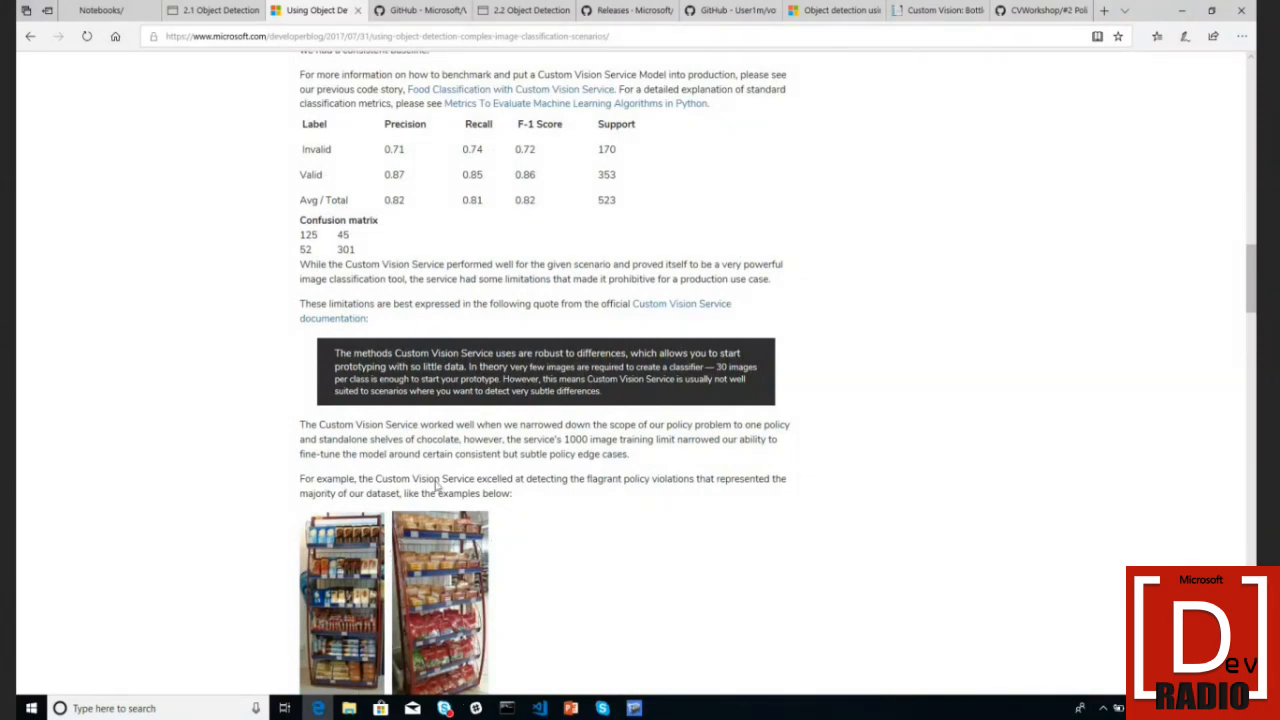
scroll(509, 378, "down", 2)
scroll(509, 378, "down", 7)
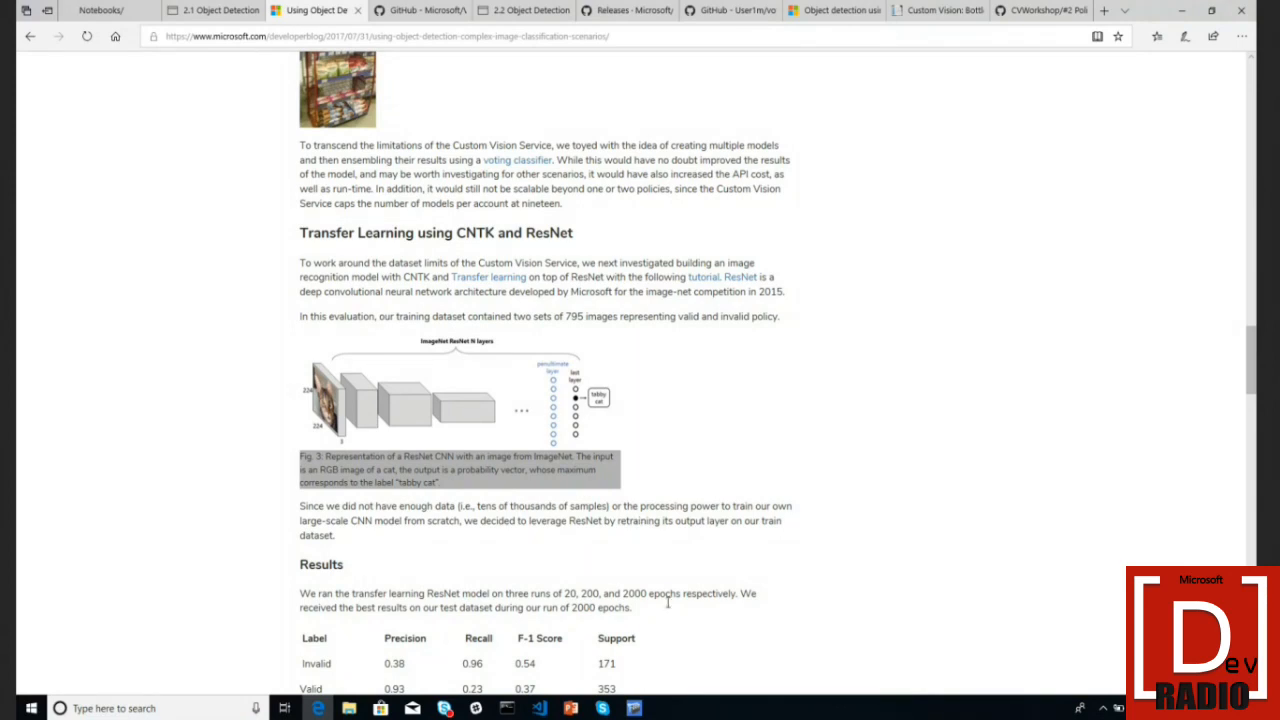
- Show the VoTT street video tagging job with its tagged car, then bring VS Code forward
left_click(636, 708)
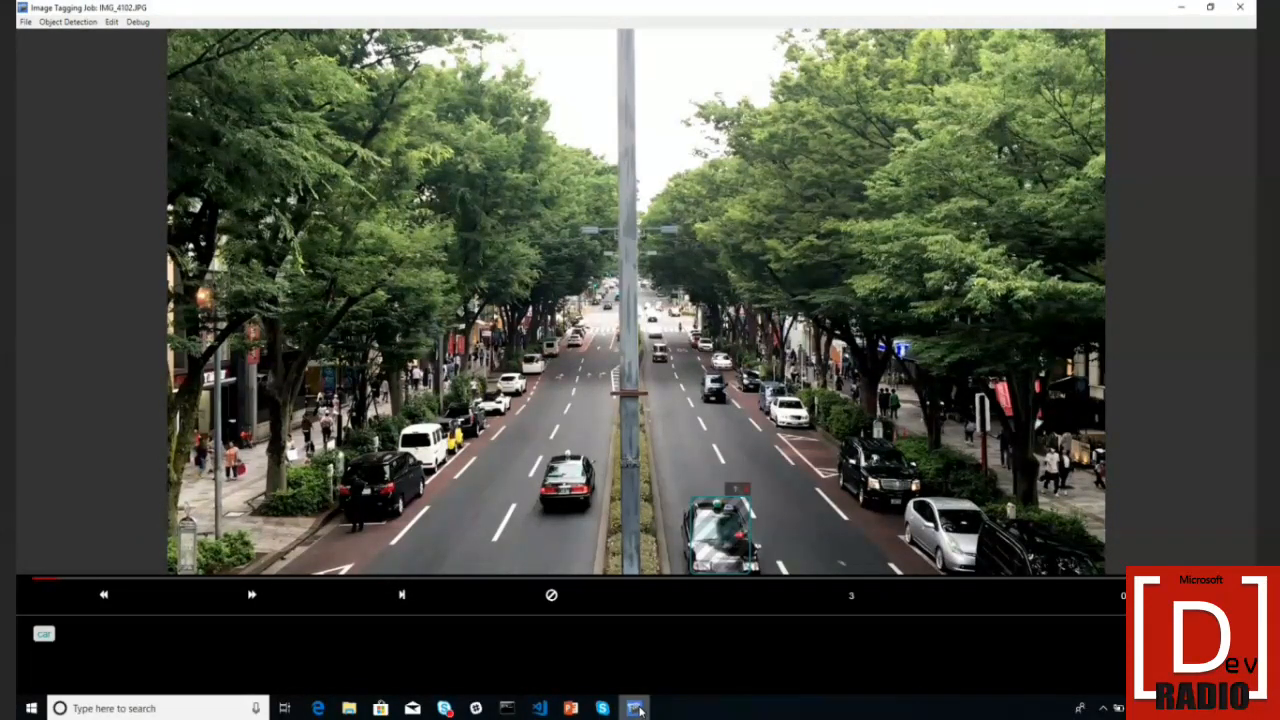
left_click(540, 708)
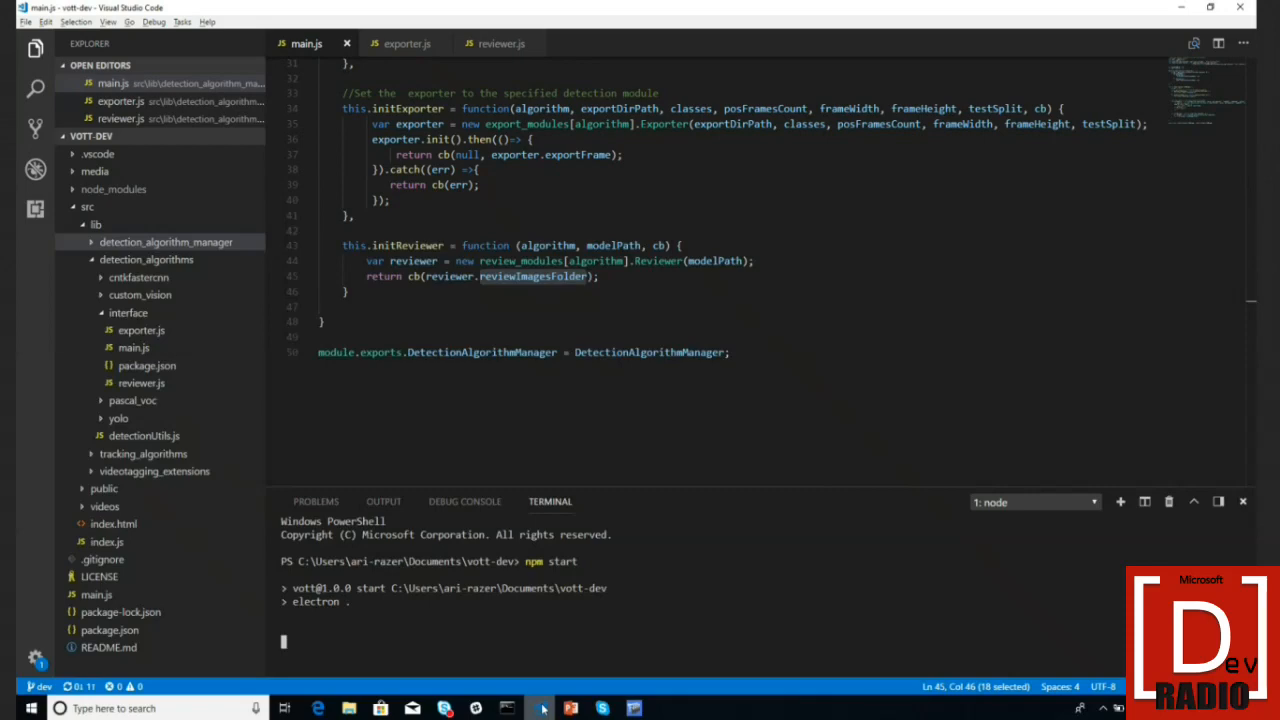
- Inspect exporter.js and the pascal_voc folder, highlight the line 35 tag format, then read reviewer.js
scroll(700, 260, "up", 10)
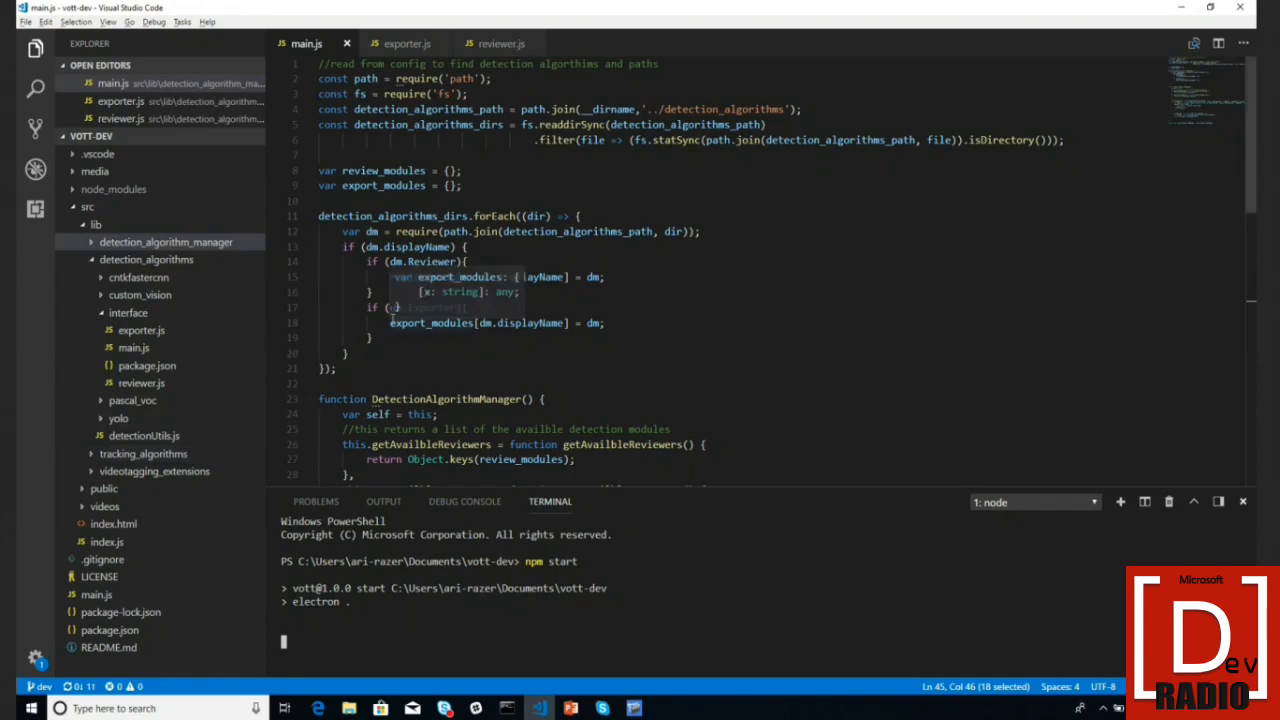
left_click(403, 45)
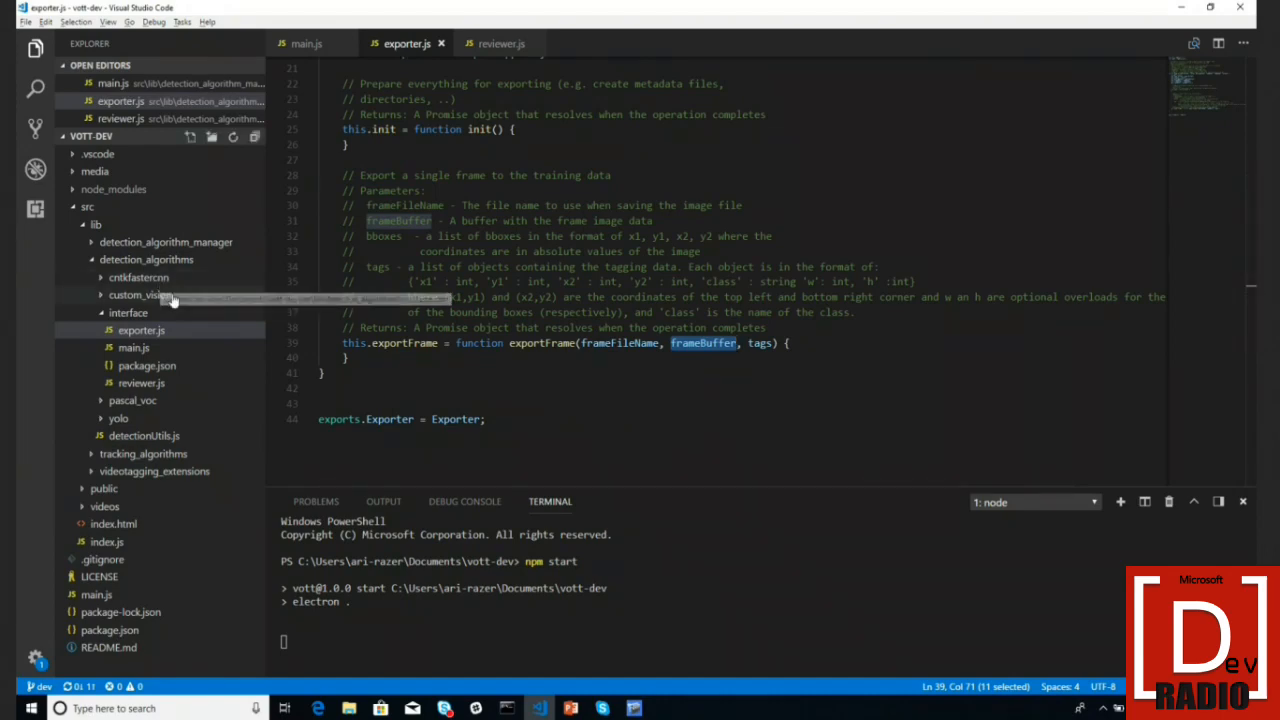
left_click(178, 401)
left_click(150, 403)
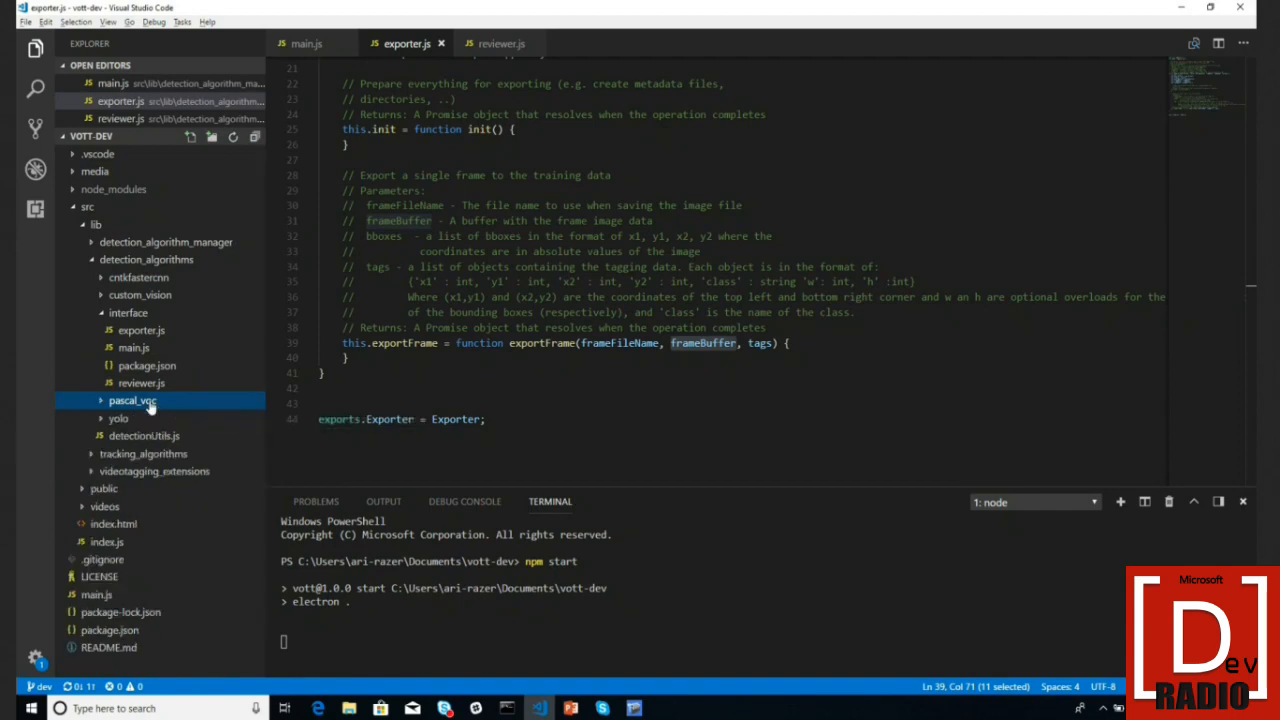
left_click(140, 331)
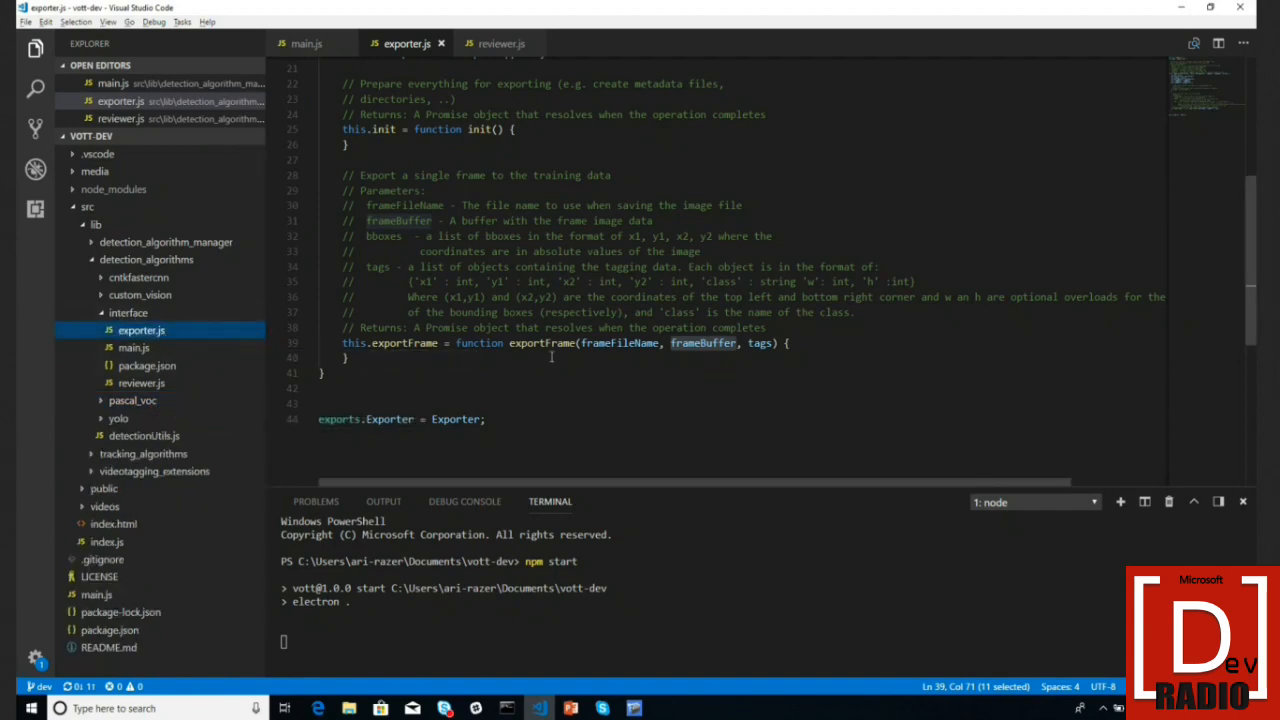
left_click_drag(404, 282, 916, 283)
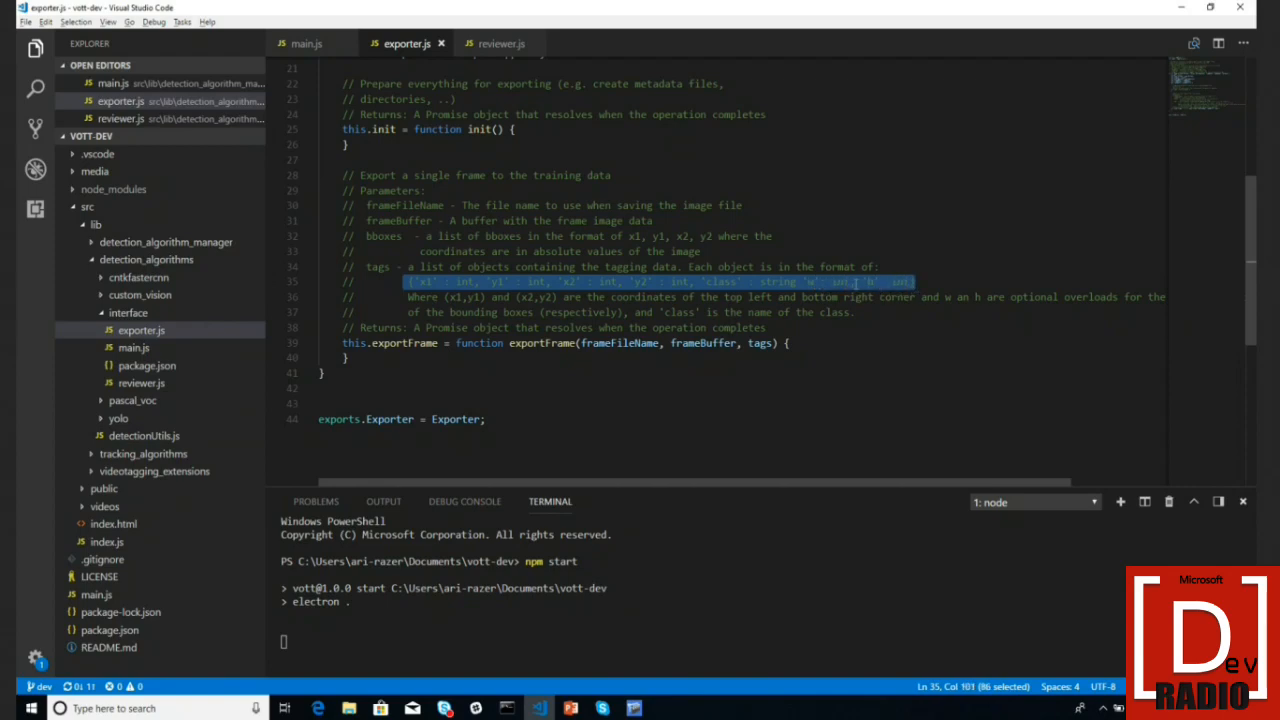
left_click(510, 50)
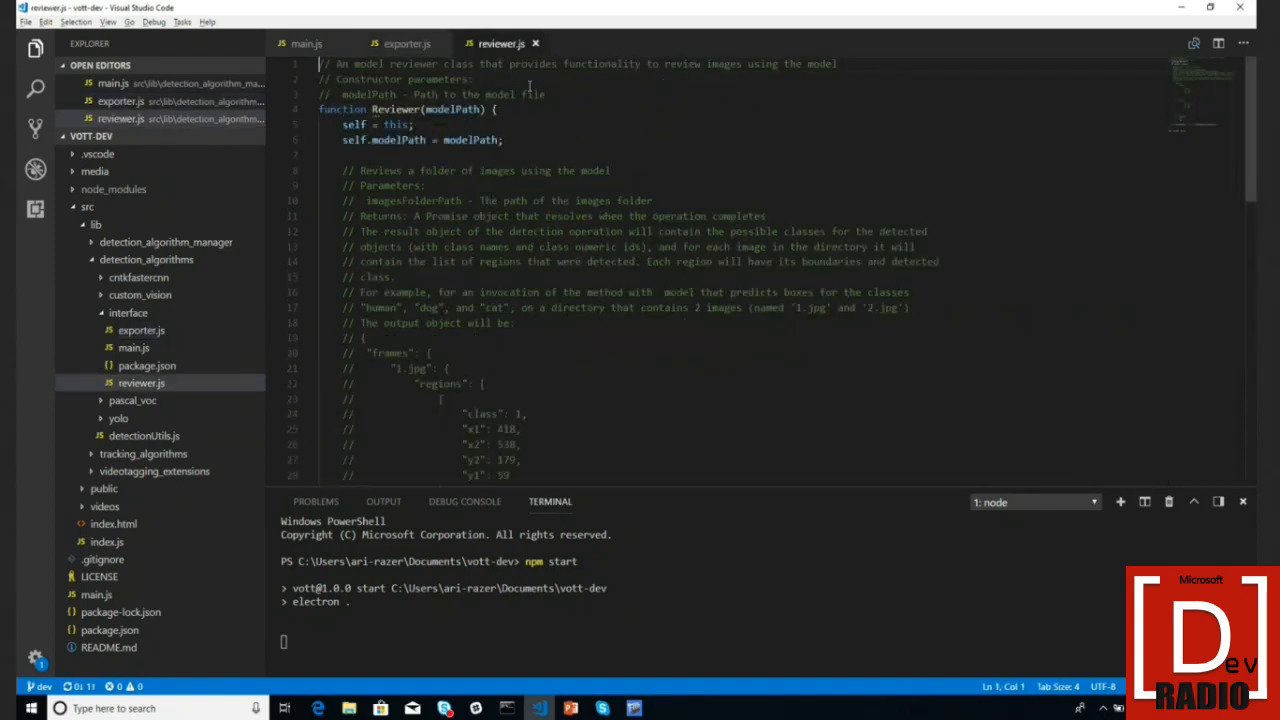
scroll(529, 87, "down", 1)
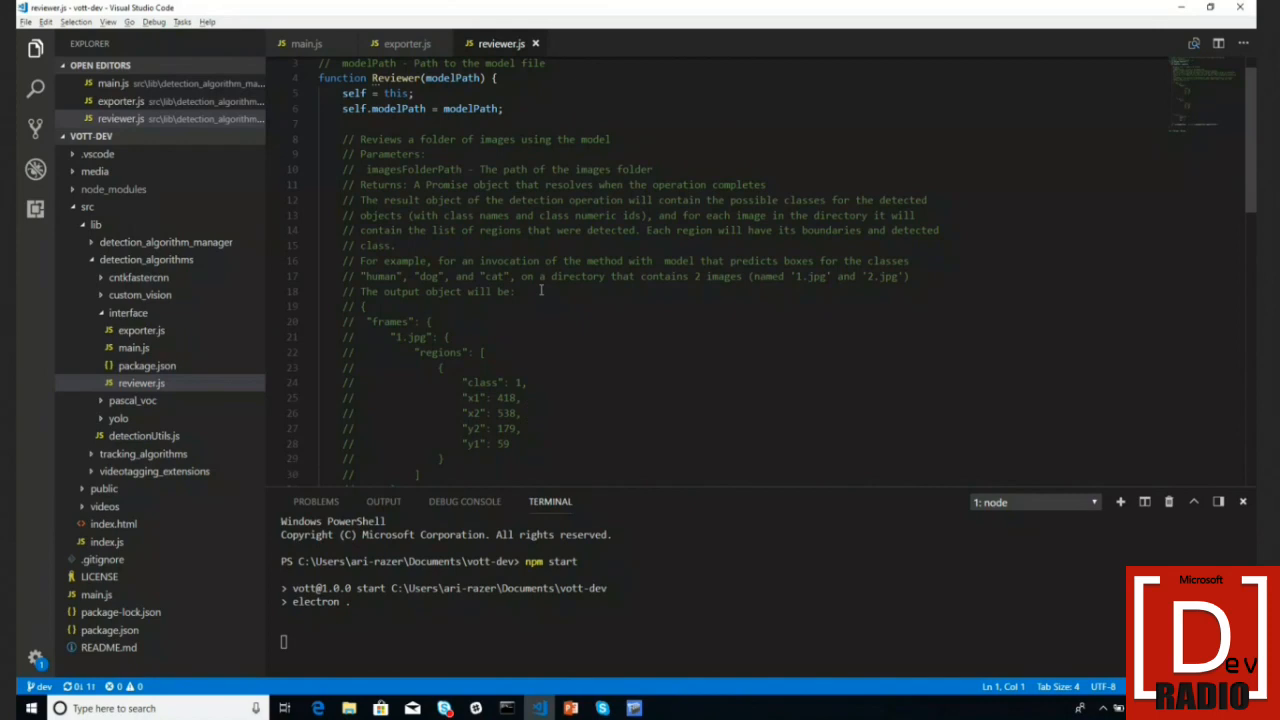